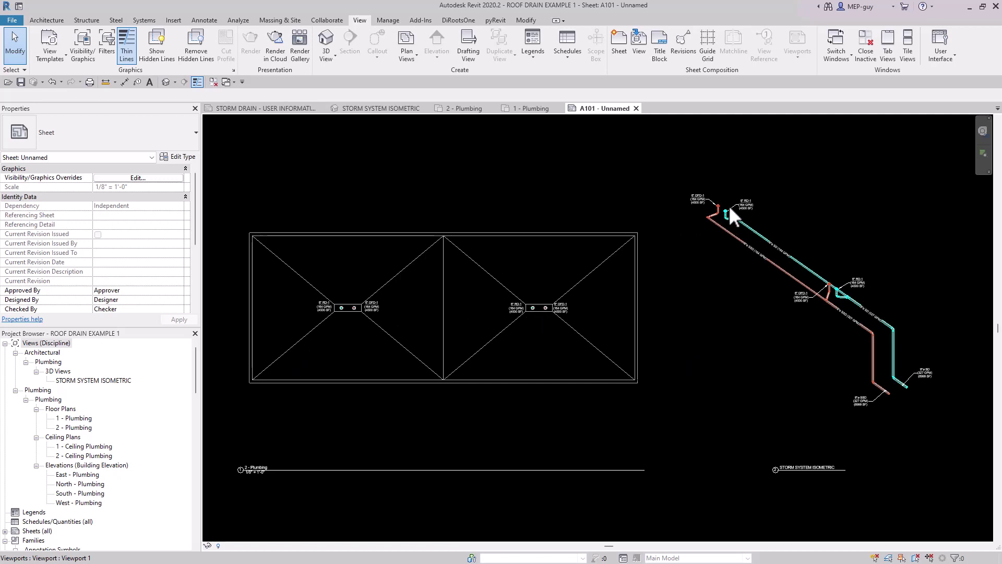
- Examine the storm system isometric on sheet A101, including the roof drain, overflow drain and pipe tags
scroll(731, 206, up, 5)
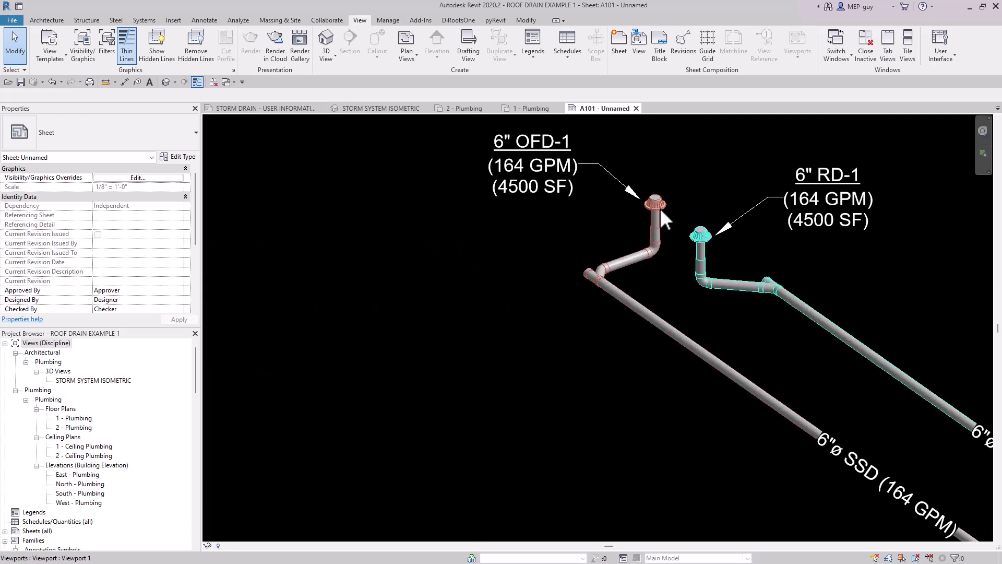
scroll(460, 381, down, 3)
scroll(694, 246, up, 2)
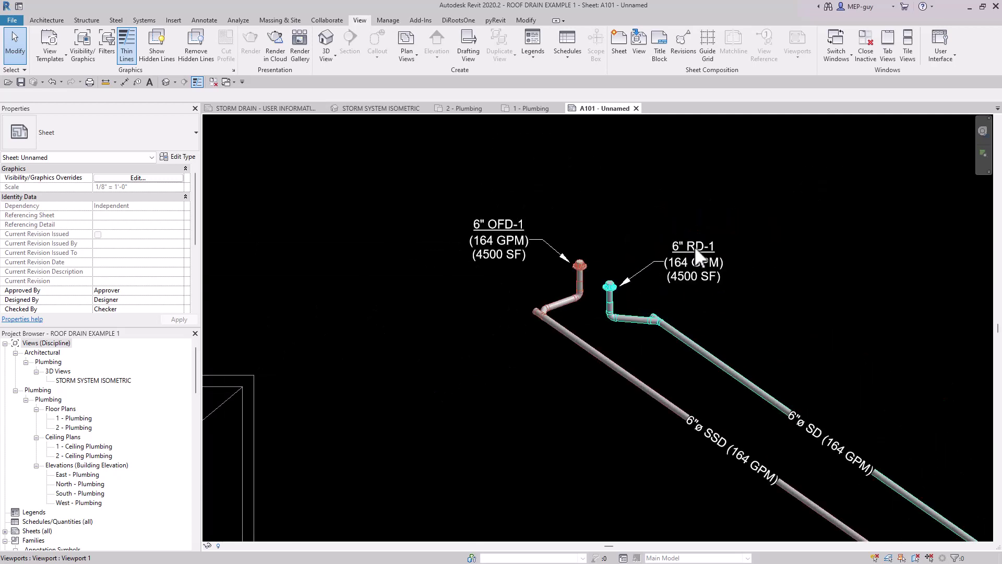
scroll(496, 211, down, 3)
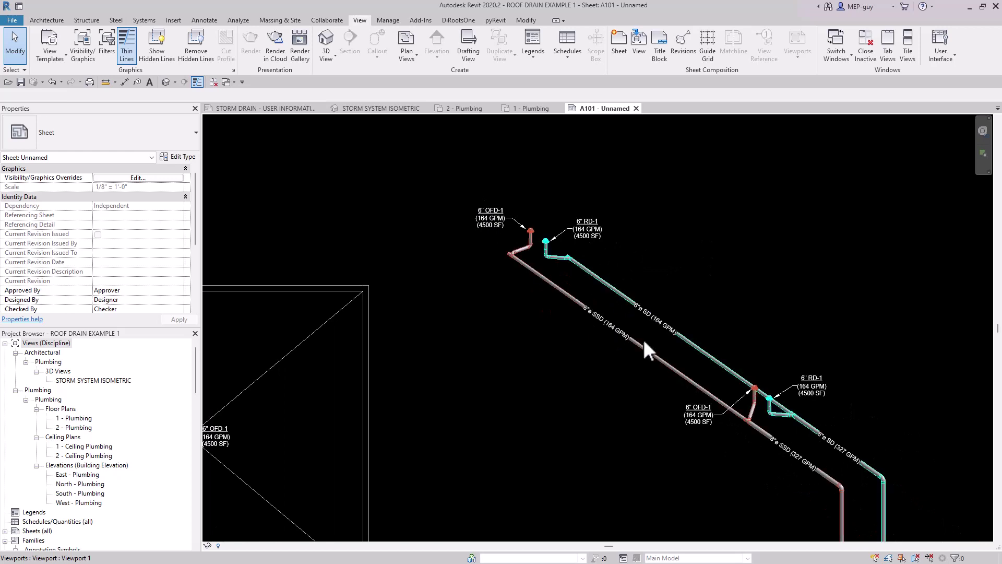
scroll(821, 233, down, 4)
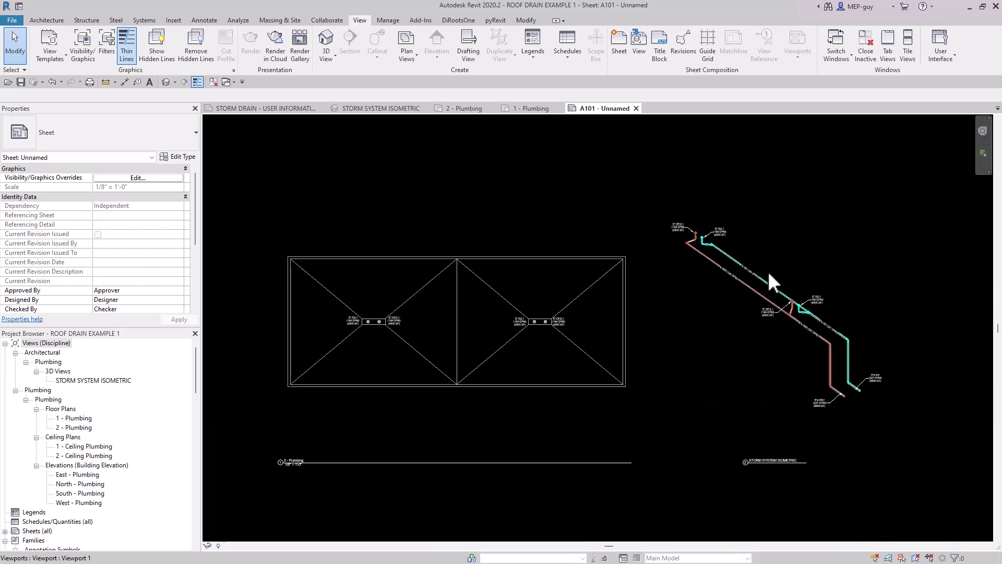
scroll(681, 334, up, 2)
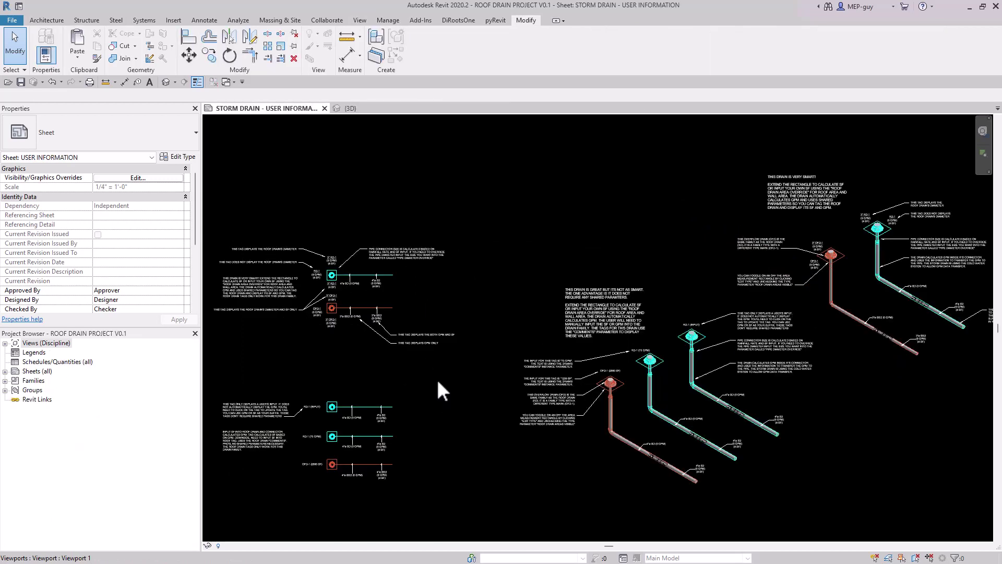
- Activate the 3D STORM DRAINS view on the USER INFORMATION sheet for editing around the shared-parameter drains
scroll(908, 292, up, 4)
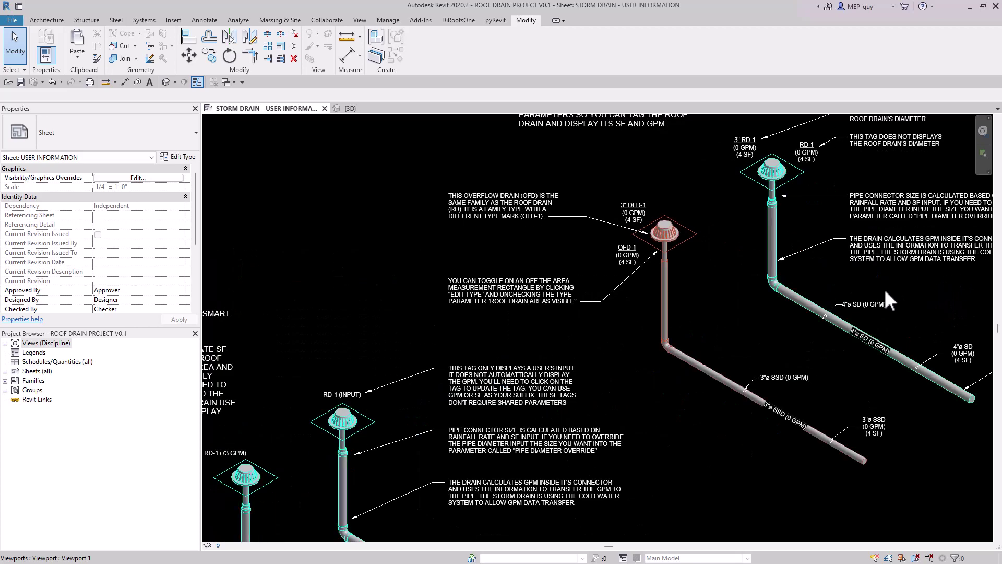
scroll(766, 369, down, 3)
scroll(627, 306, up, 3)
double_click(626, 305)
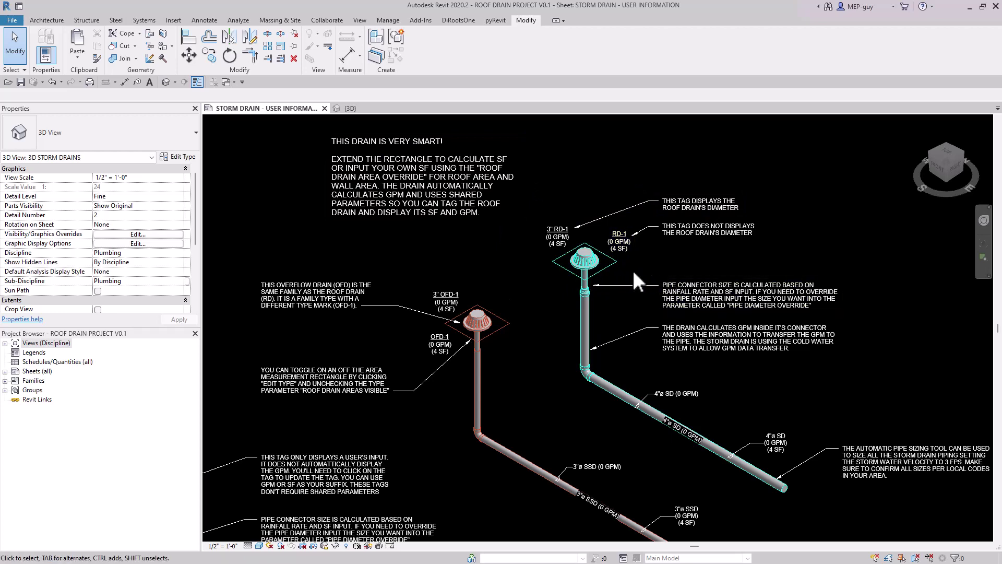
- Stretch the RD-1 roof drain's area rectangle to a WIDTH 1 of about 17'-4" and a LENGTH 2 of about 18'-8"
click(610, 264)
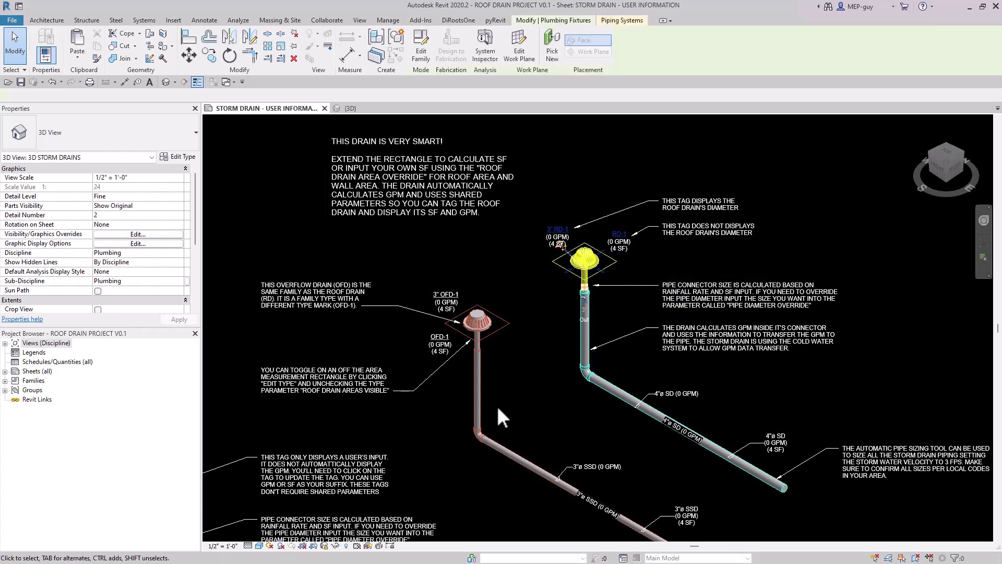
scroll(487, 417, down, 3)
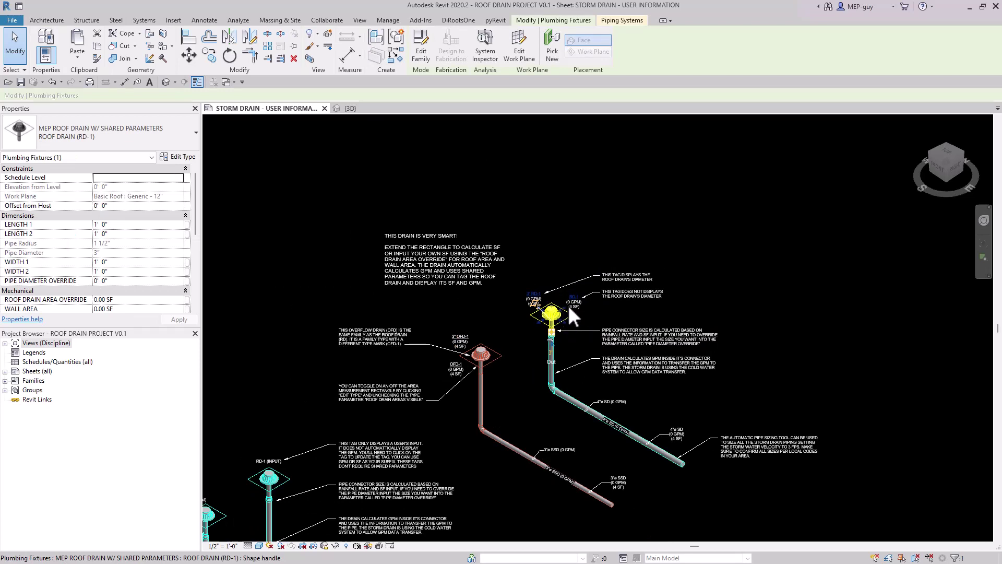
drag(569, 307, 726, 191)
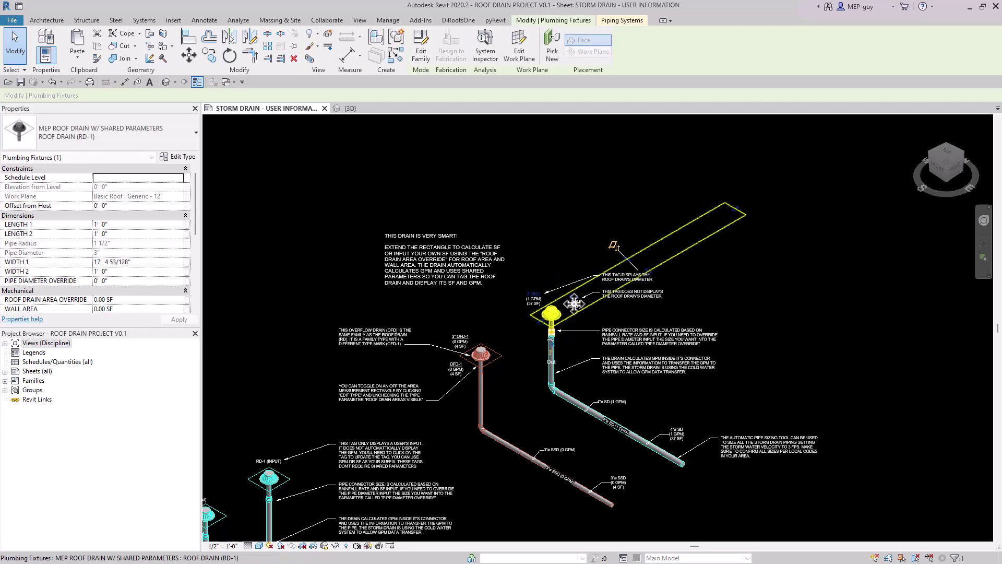
scroll(579, 305, up, 3)
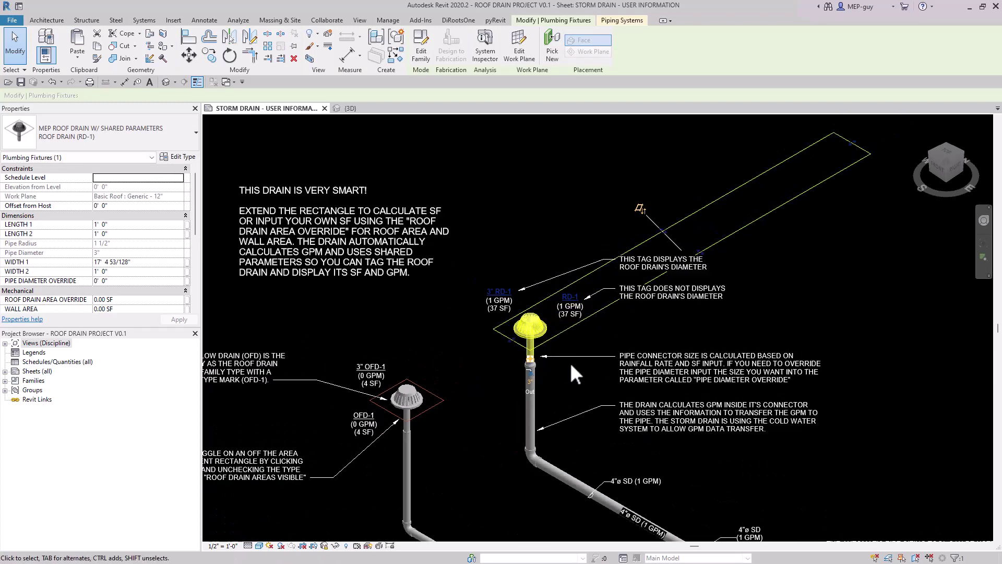
scroll(574, 373, down, 2)
drag(653, 248, 349, 114)
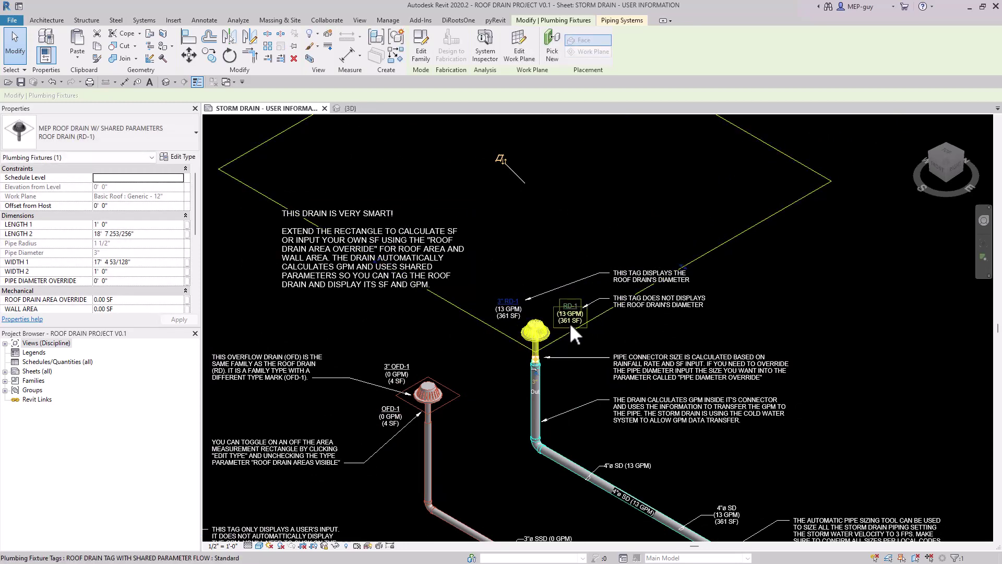
- Extend the RD-1 area rectangle's remaining two sides to a LENGTH 1 of about 13'-7" and a WIDTH 2 of about 11'-4"
scroll(579, 336, down, 3)
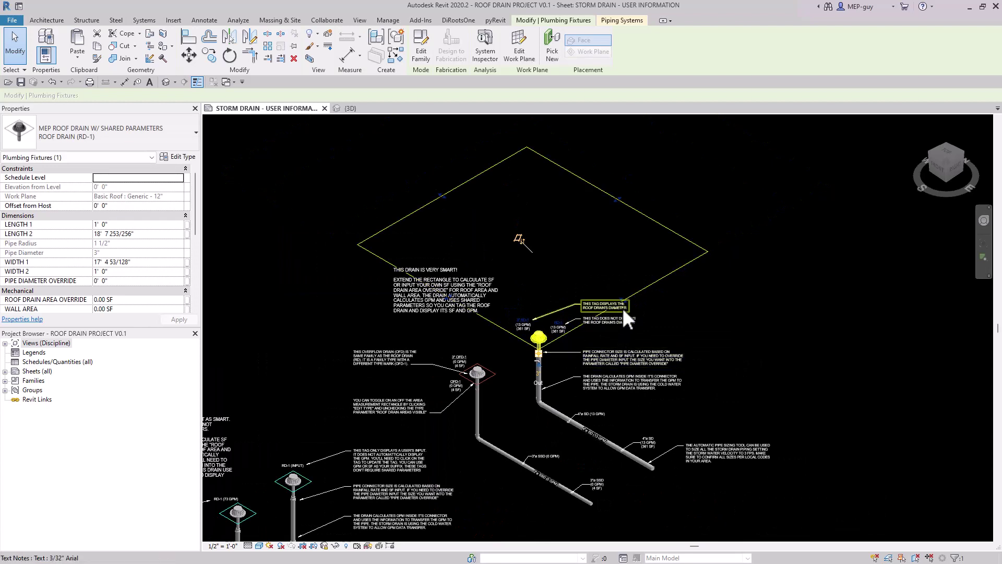
drag(624, 301, 743, 365)
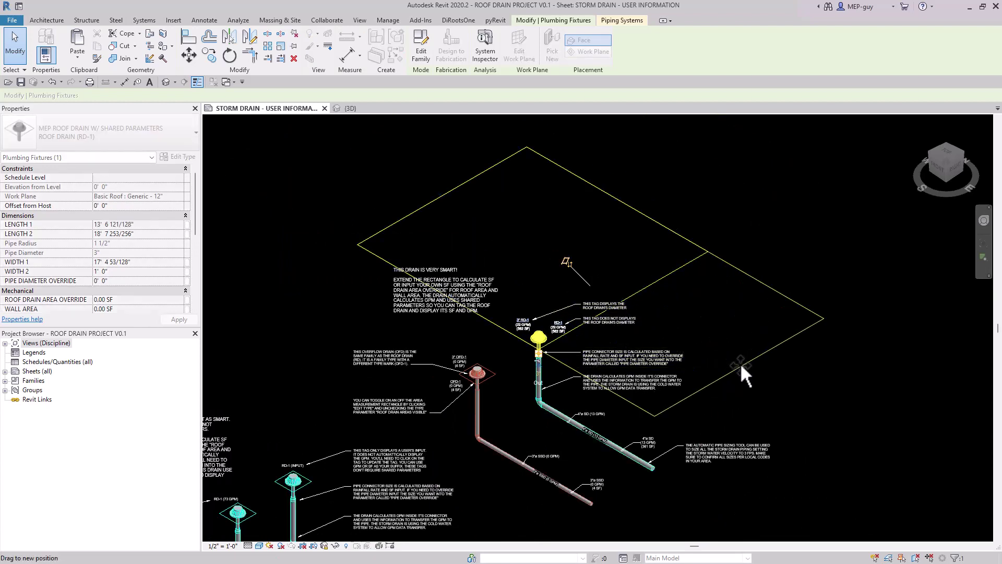
drag(507, 331, 411, 385)
key(Escape)
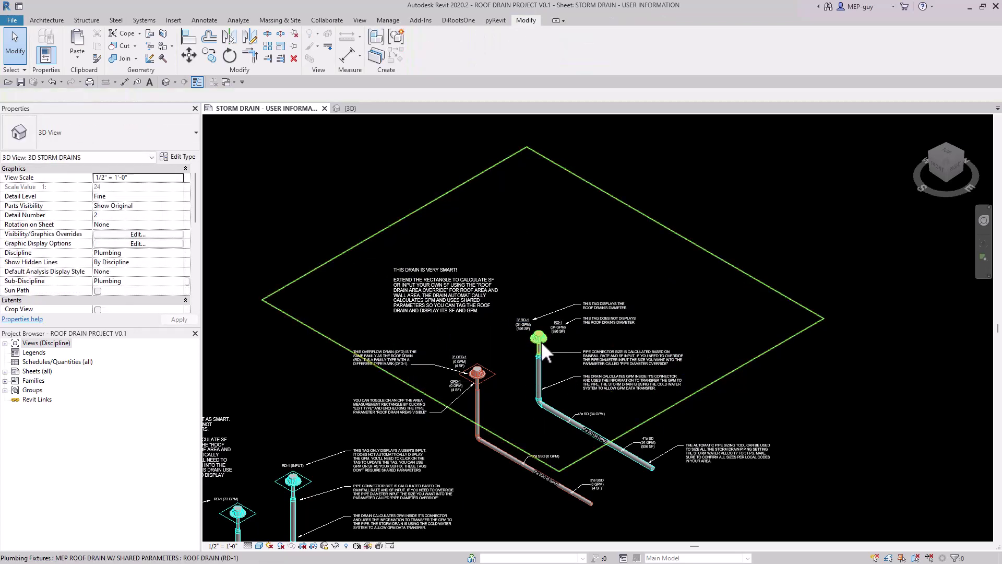
- Review the RD-1 roof drain's type properties, including its storm rainfall rate, and close them without changes
scroll(541, 341, up, 4)
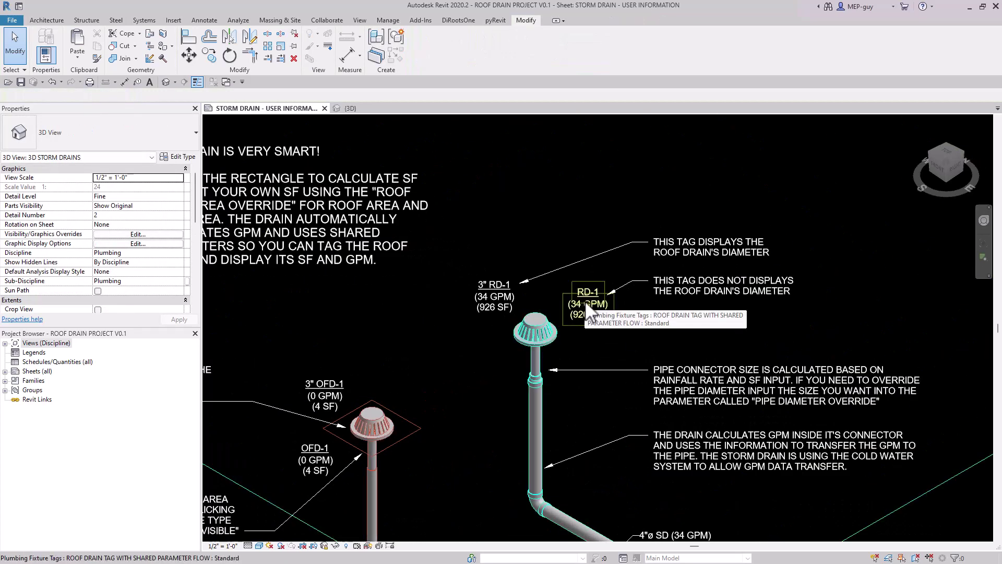
click(550, 333)
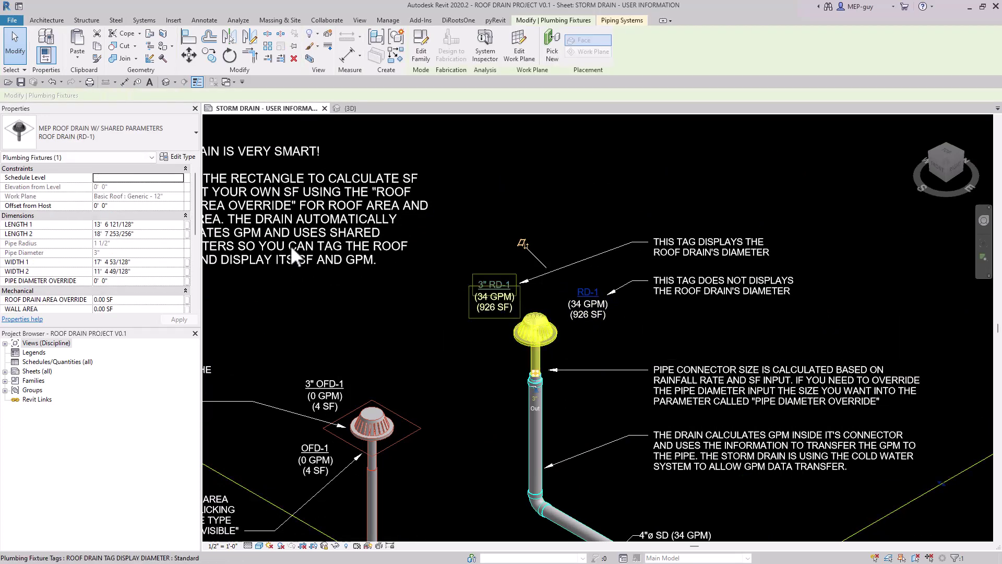
click(180, 157)
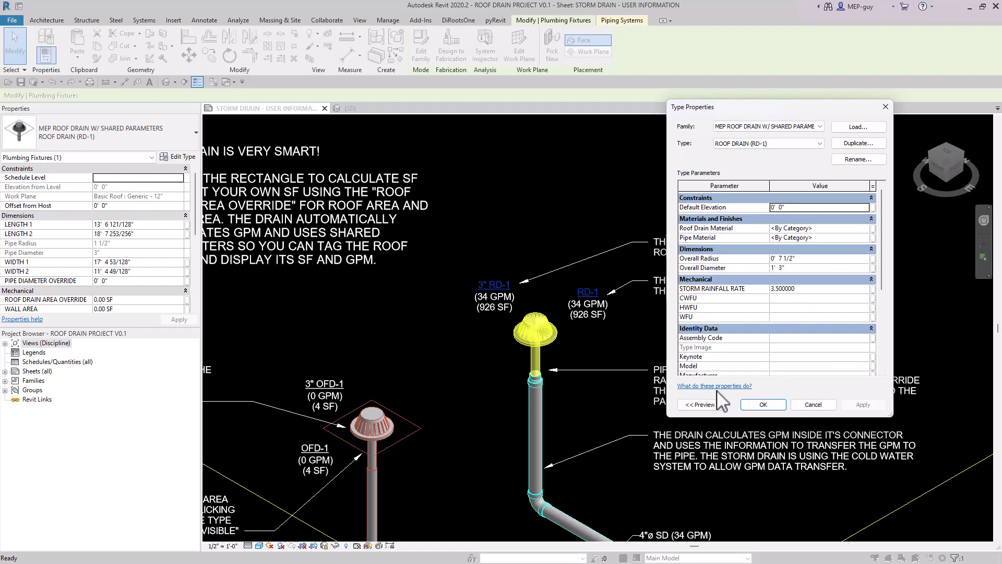
click(763, 405)
key(Escape)
scroll(585, 350, down, 3)
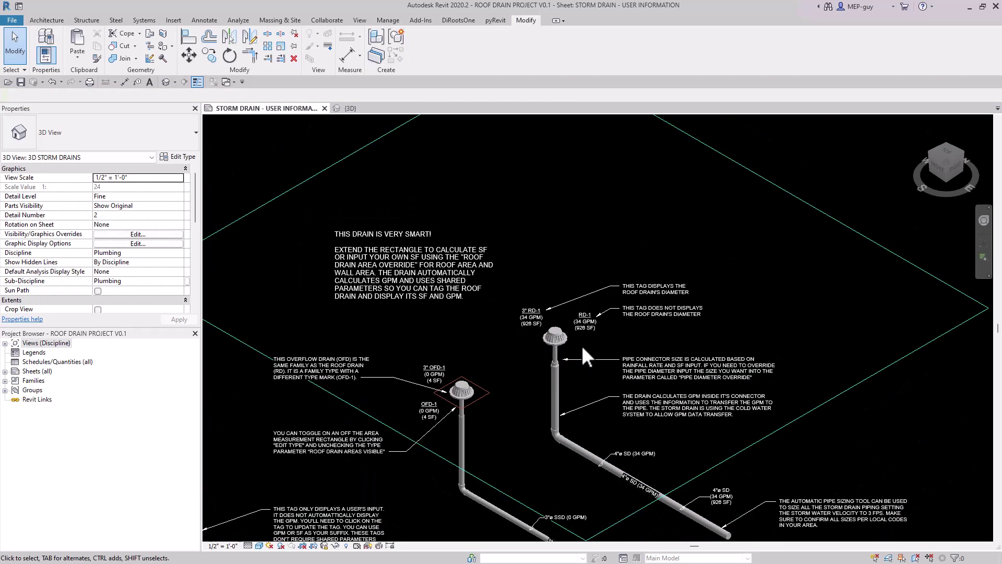
scroll(585, 338, up, 2)
scroll(588, 332, down, 1)
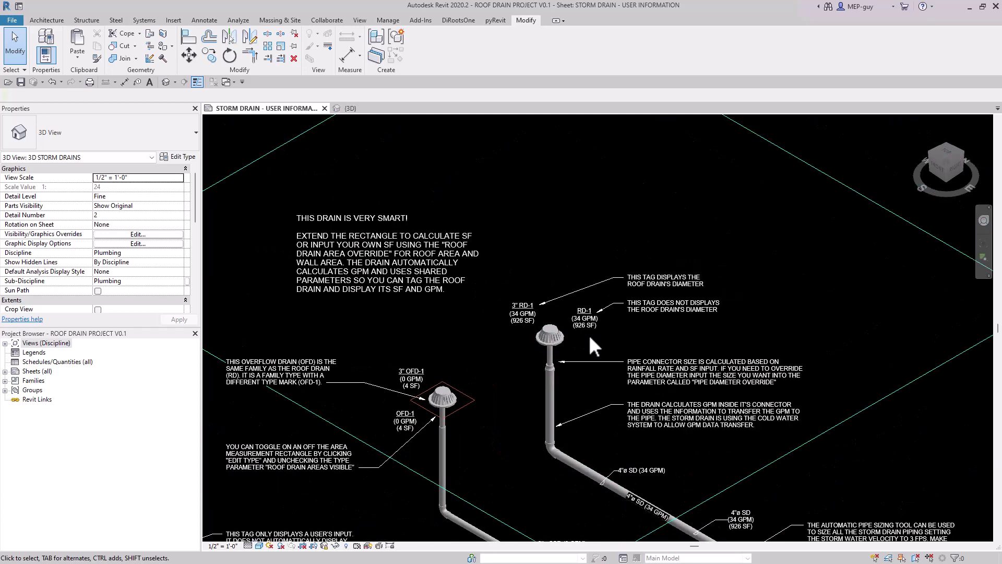
- Set the RD-1 roof drain's ROOF DRAIN AREA OVERRIDE to 1000 SF
click(558, 334)
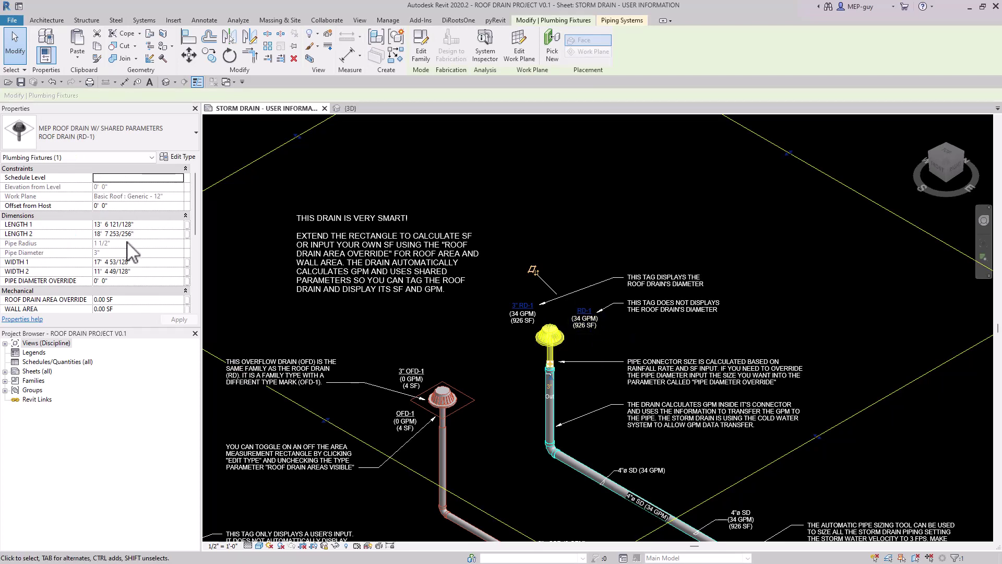
scroll(133, 245, down, 3)
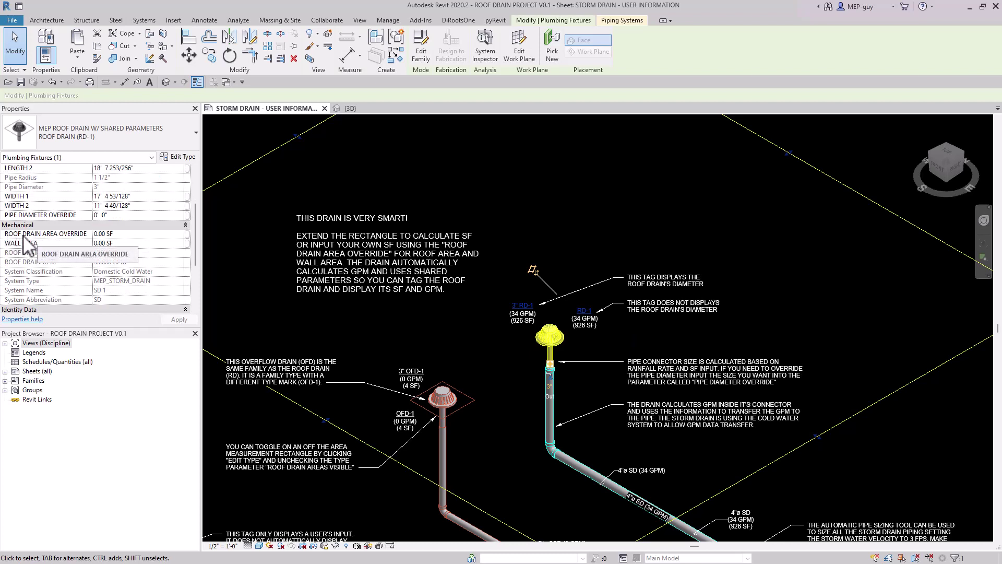
click(128, 235)
double_click(127, 234)
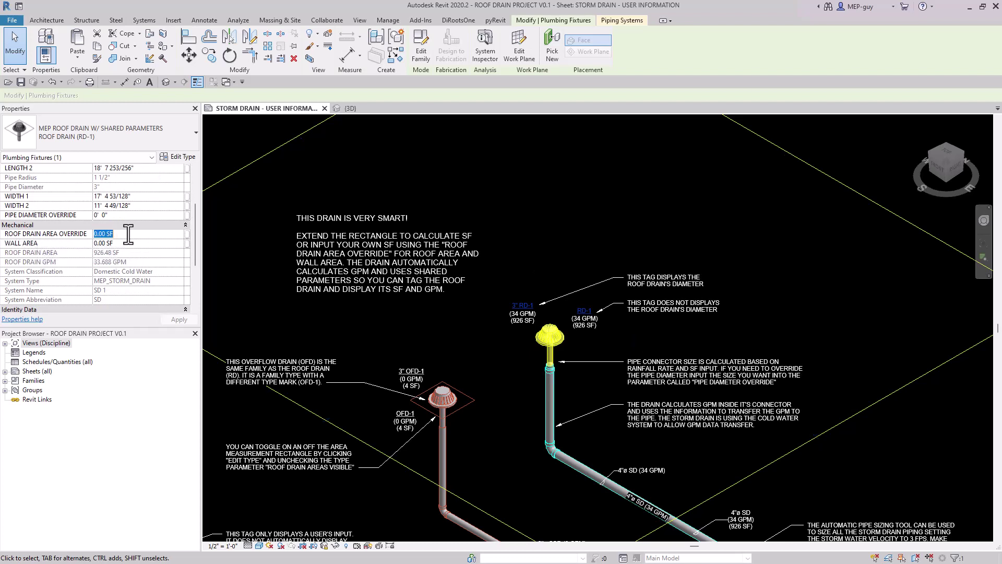
text(1000)
key(Return)
click(595, 334)
scroll(593, 336, up, 3)
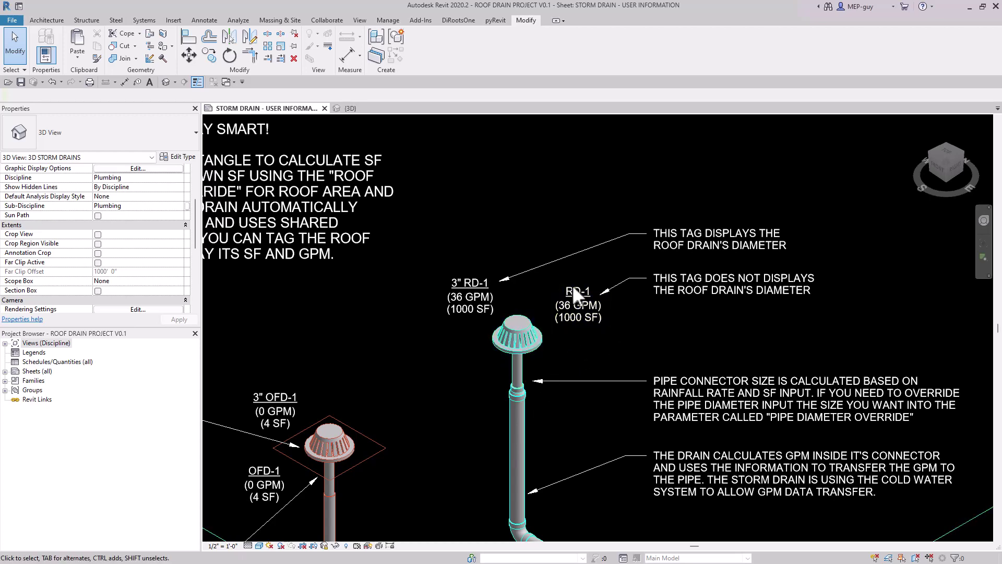
- Set the RD-1 roof drain's ROOF DRAIN AREA OVERRIDE to 2000 SF and inspect its tags and pipe connection
scroll(555, 240, down, 4)
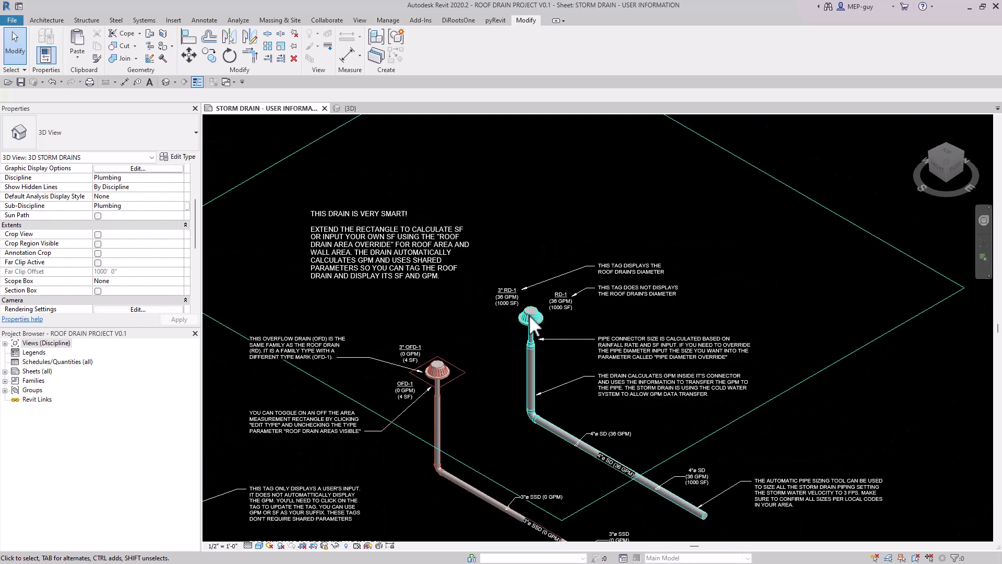
scroll(530, 323, down, 2)
scroll(548, 313, up, 3)
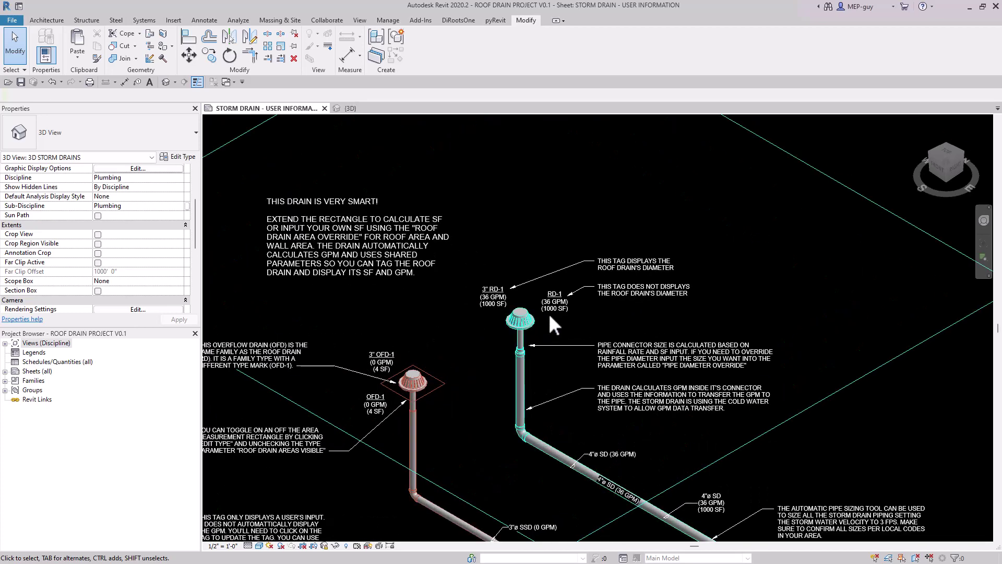
click(524, 323)
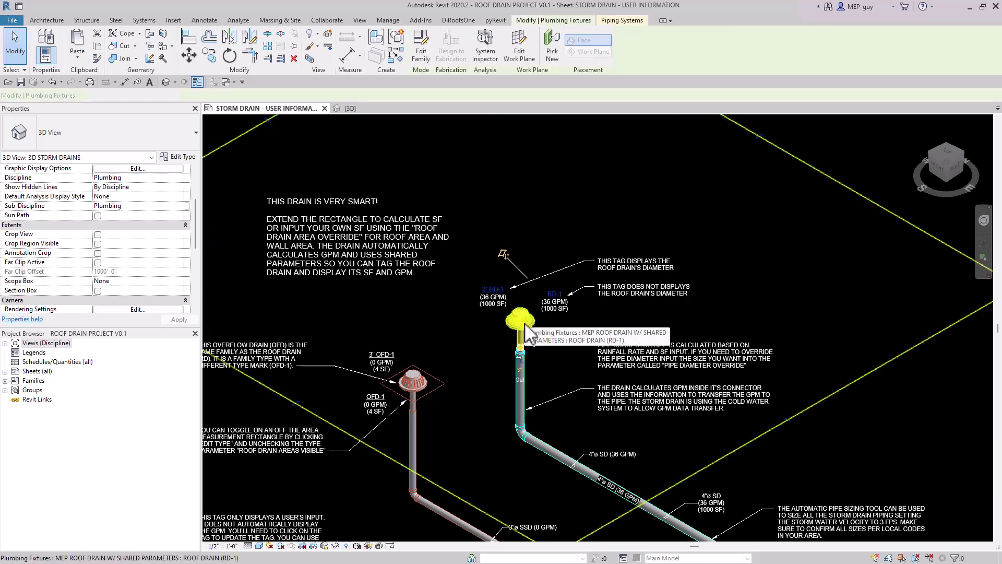
scroll(552, 325, up, 3)
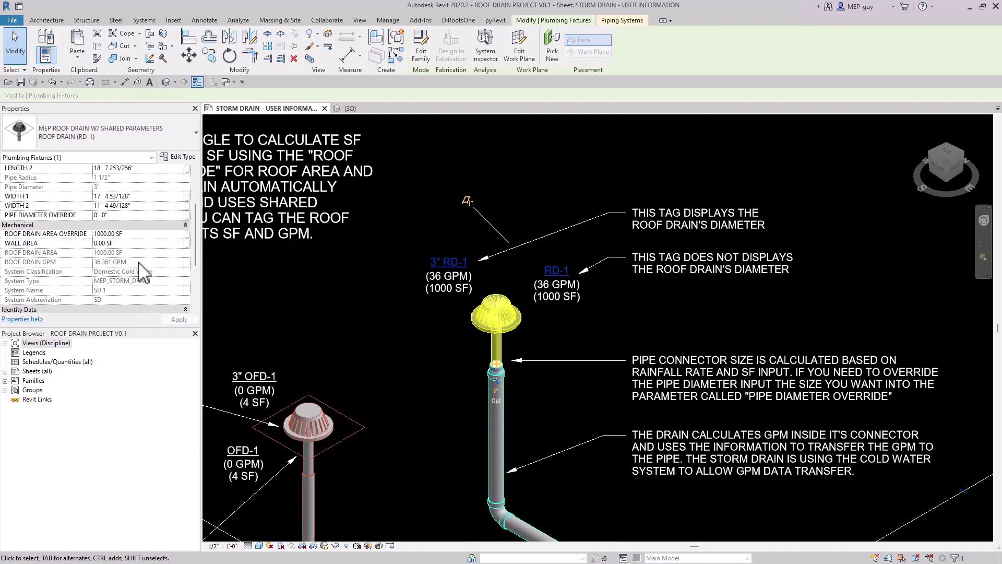
click(146, 234)
text(2000)
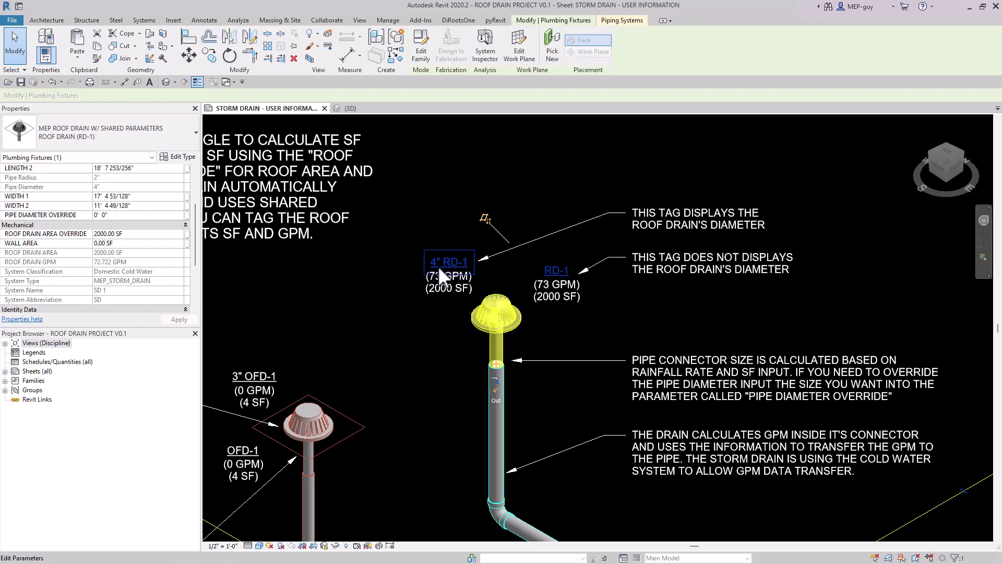
scroll(499, 392, up, 3)
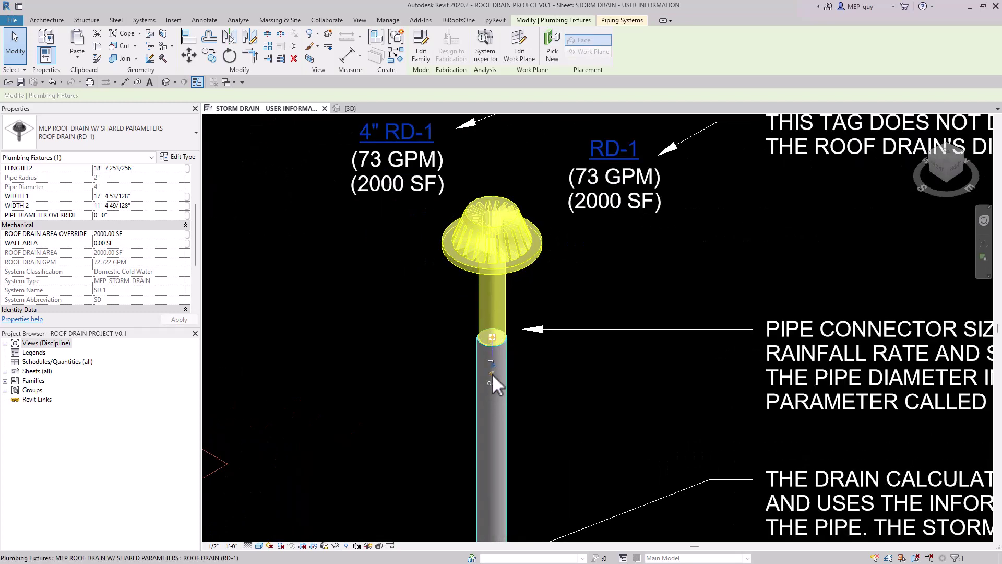
scroll(496, 397, down, 5)
click(543, 411)
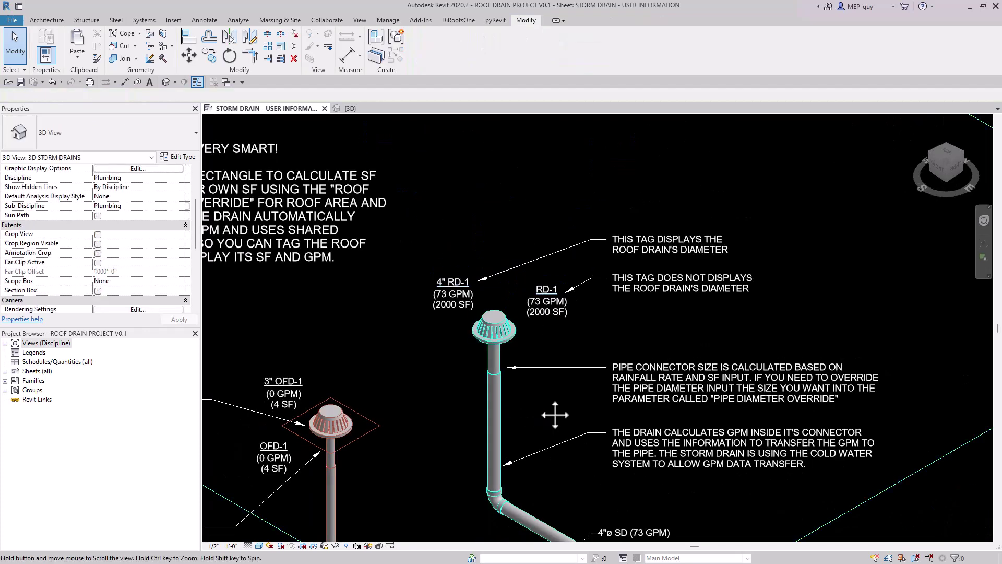
- Check the mechanical flow properties of the vertical storm pipe below the RD-1 drain
middle_drag(550, 410, 497, 341)
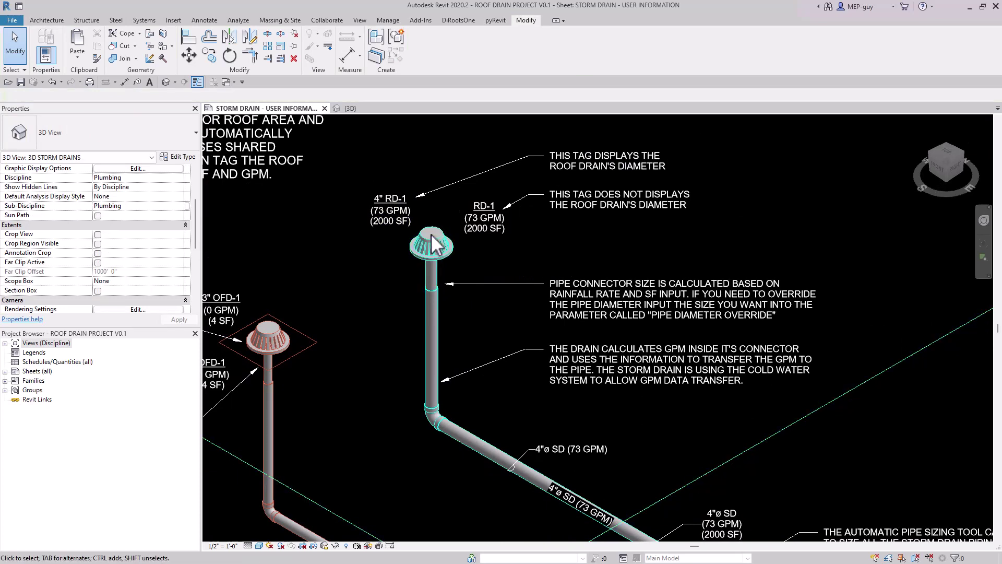
click(438, 329)
scroll(154, 209, down, 5)
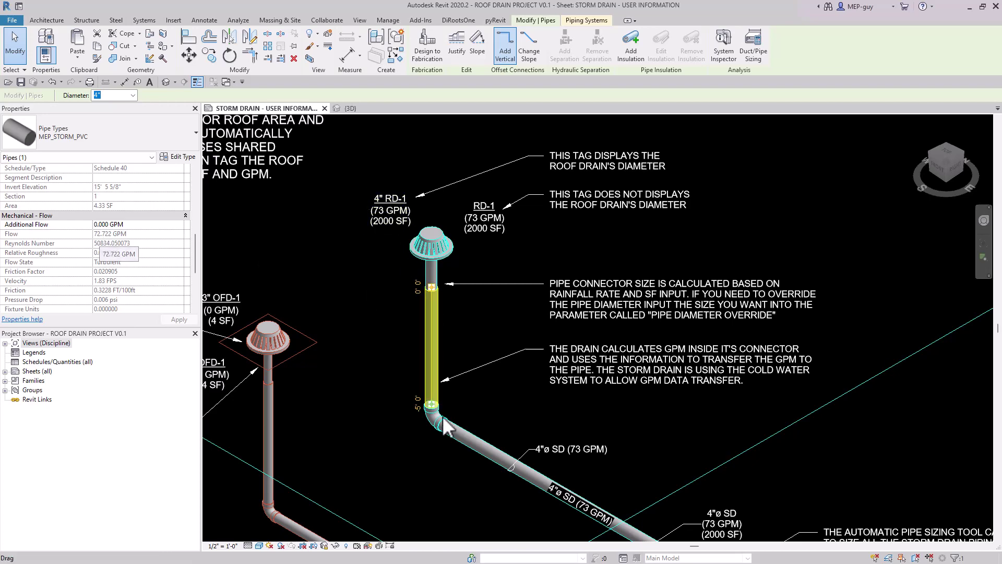
scroll(486, 271, down, 2)
click(519, 286)
middle_drag(497, 324, 575, 292)
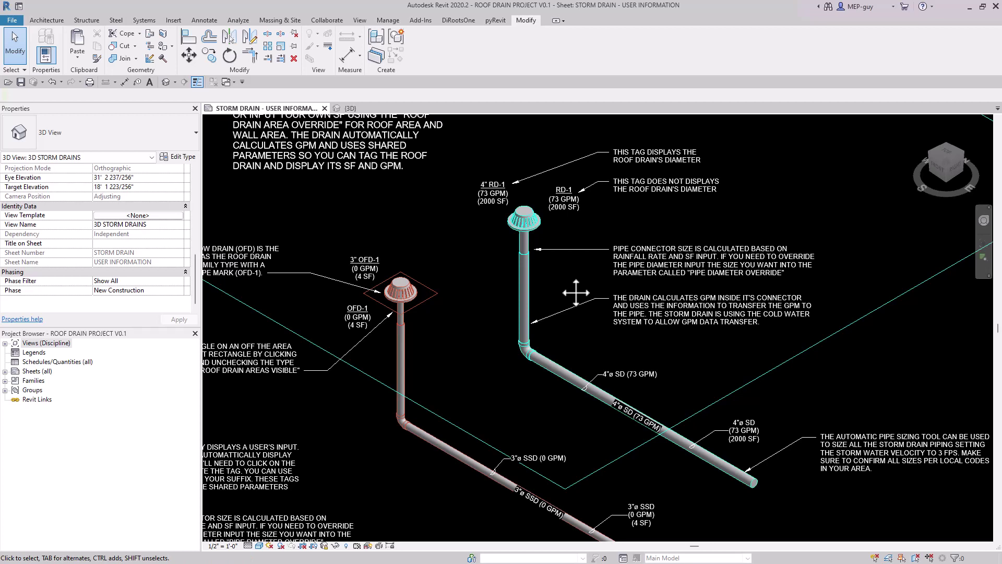
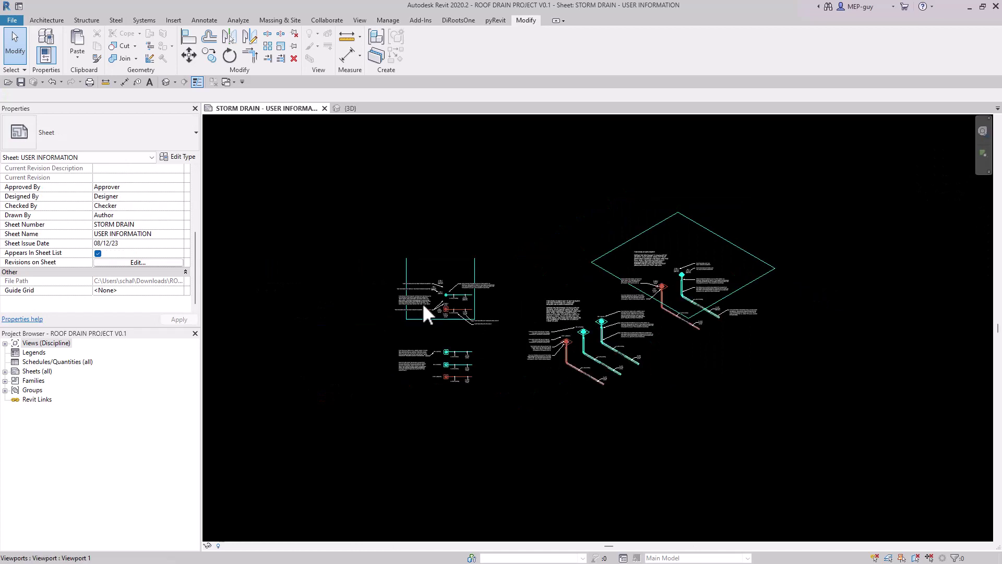
- Undo the recent series of edits in one go and deactivate the 3D STORM DRAINS viewport on the sheet
click(61, 82)
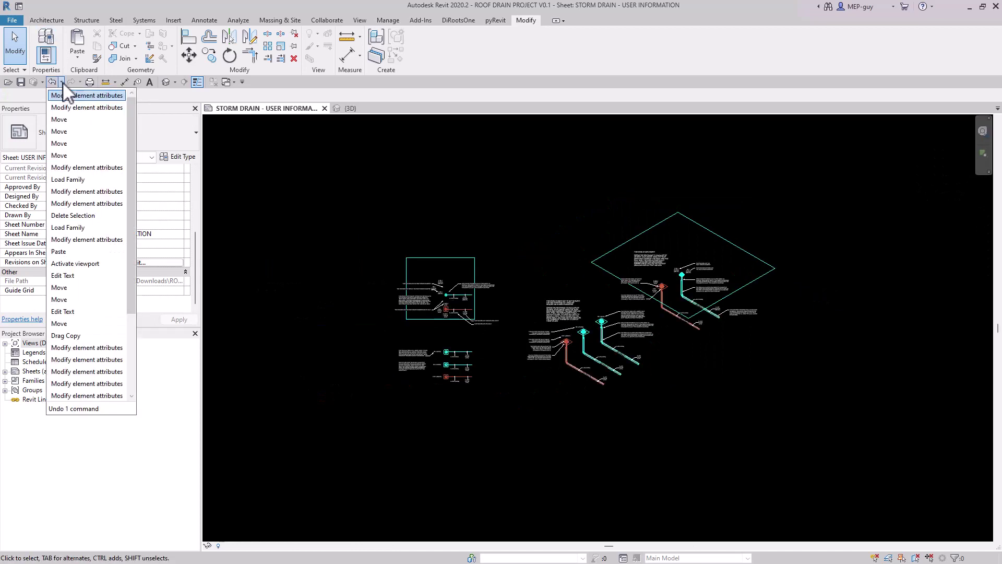
click(74, 243)
scroll(793, 254, down, 4)
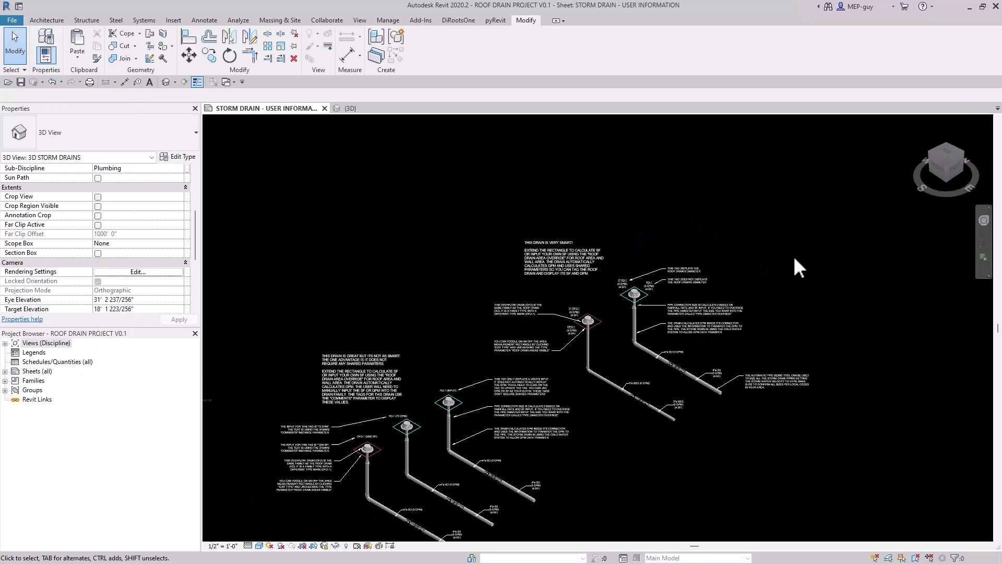
right_click(694, 406)
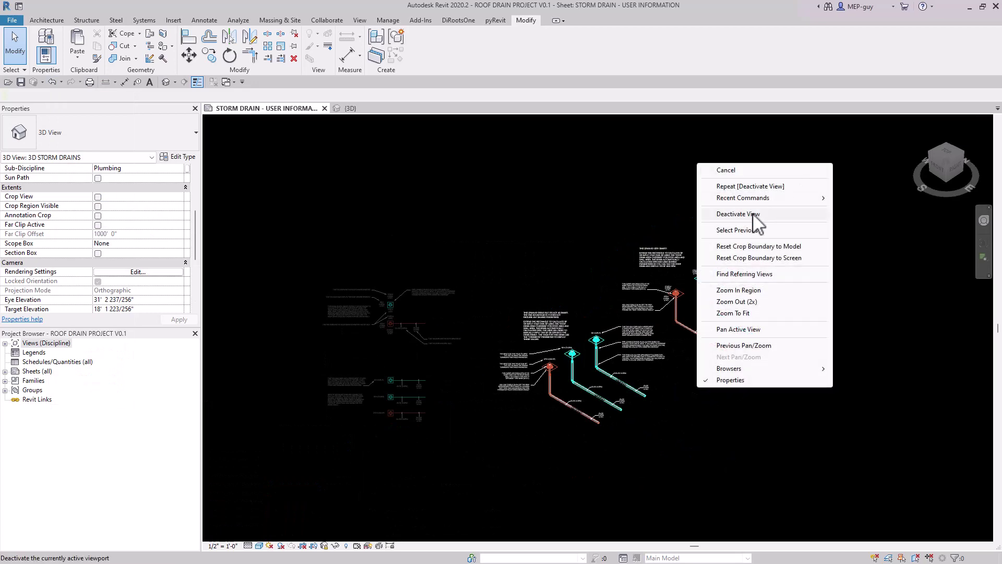
click(728, 213)
- Activate the smart drain floor plan viewport and select the RD-1 drain's pipe network together with its upper tag and both pipe tags
scroll(341, 365, up, 8)
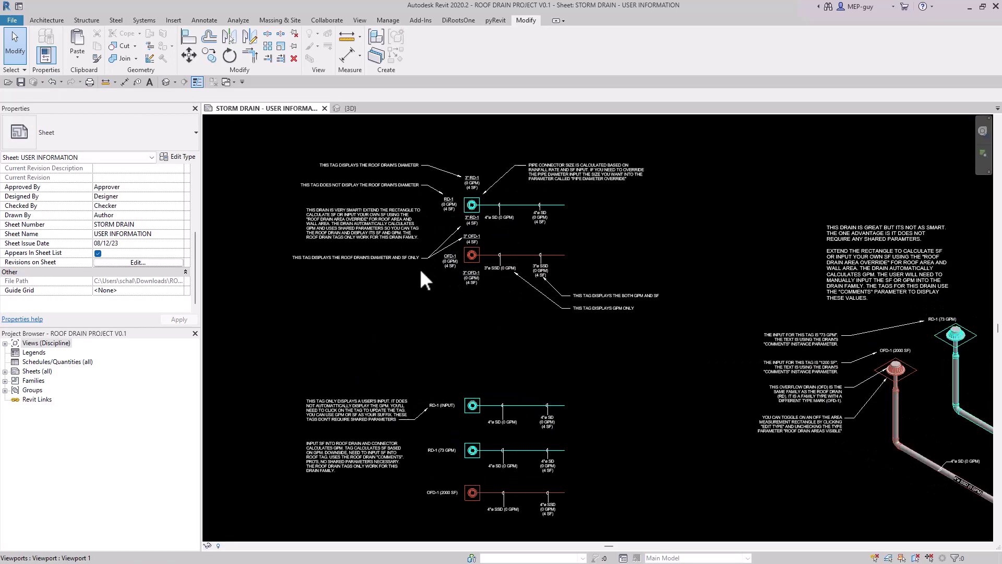
middle_drag(439, 209, 492, 236)
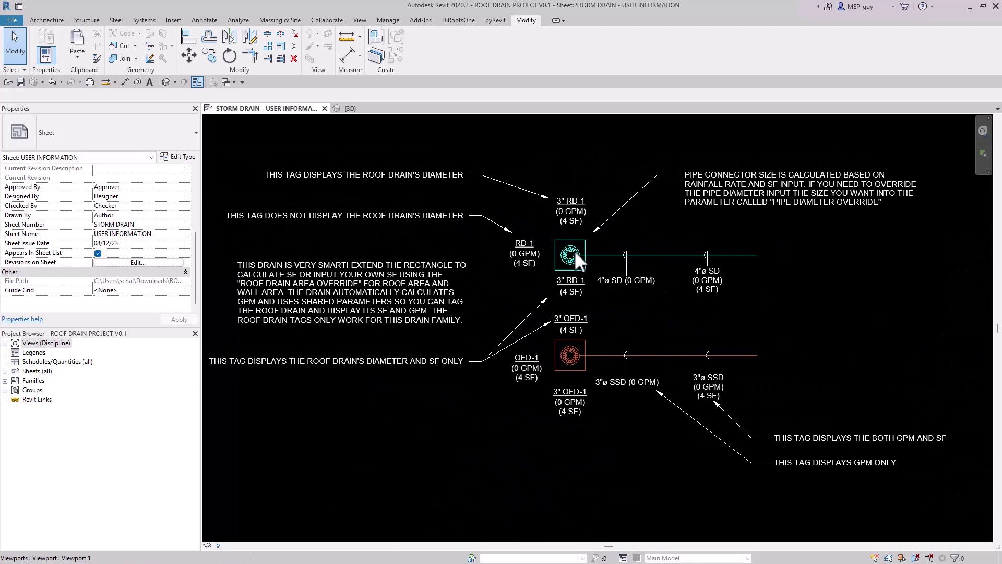
double_click(655, 234)
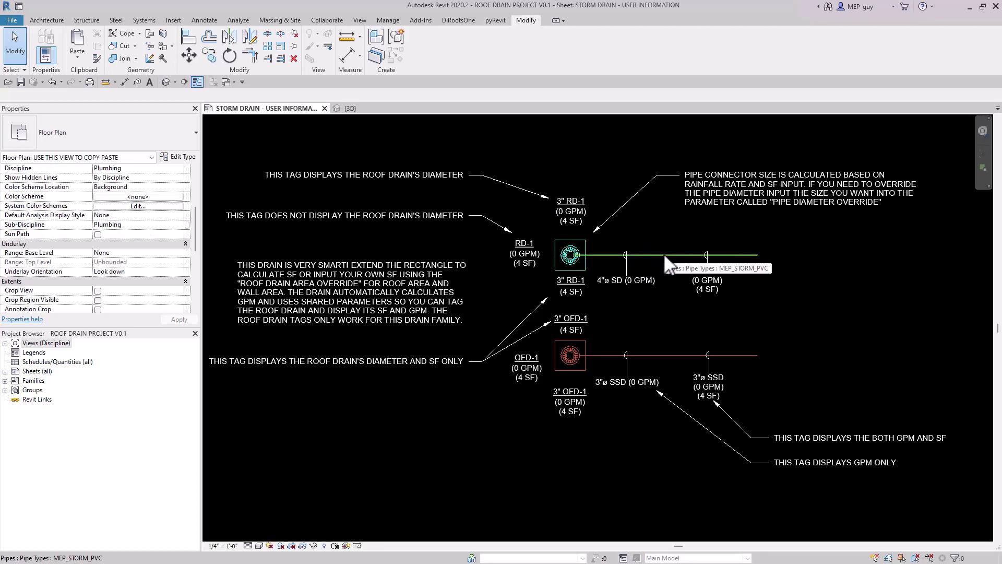
key(Tab)
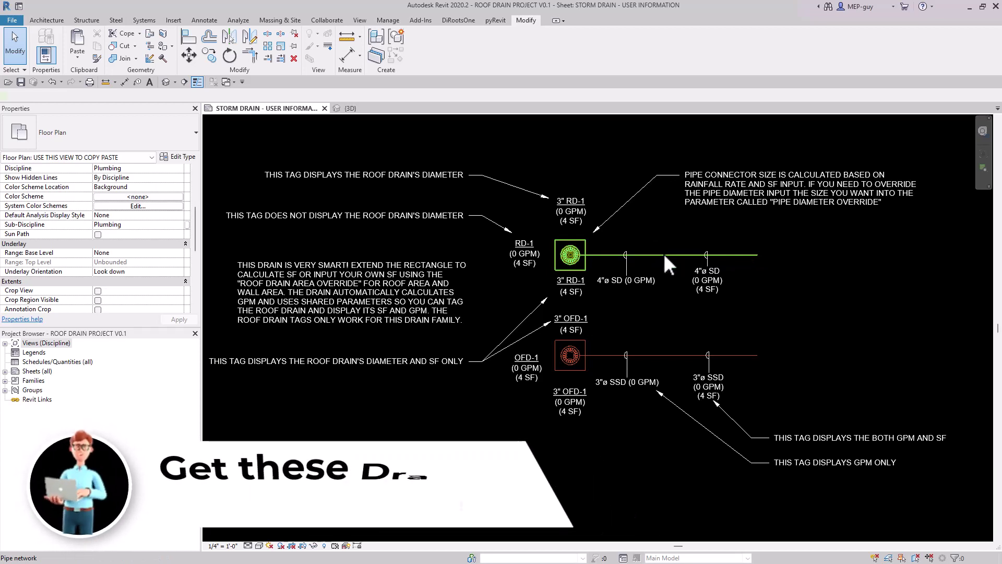
click(665, 256)
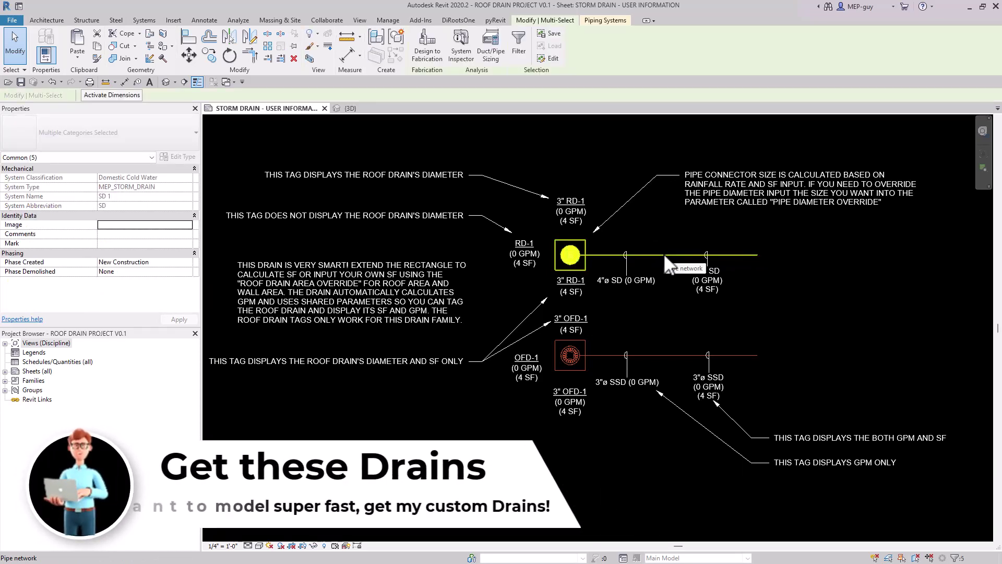
ctrl+click(578, 199)
ctrl+click(643, 282)
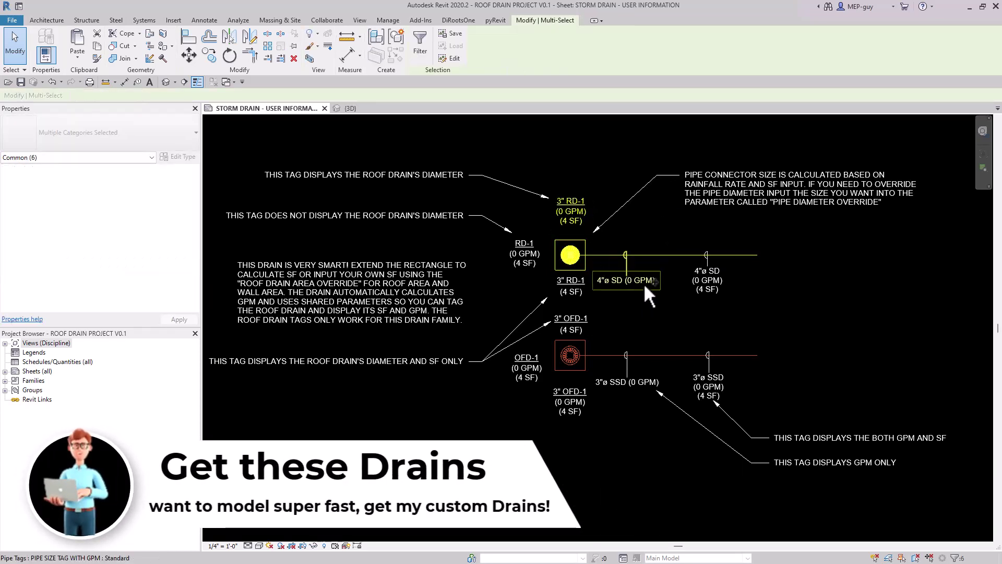
ctrl+click(710, 283)
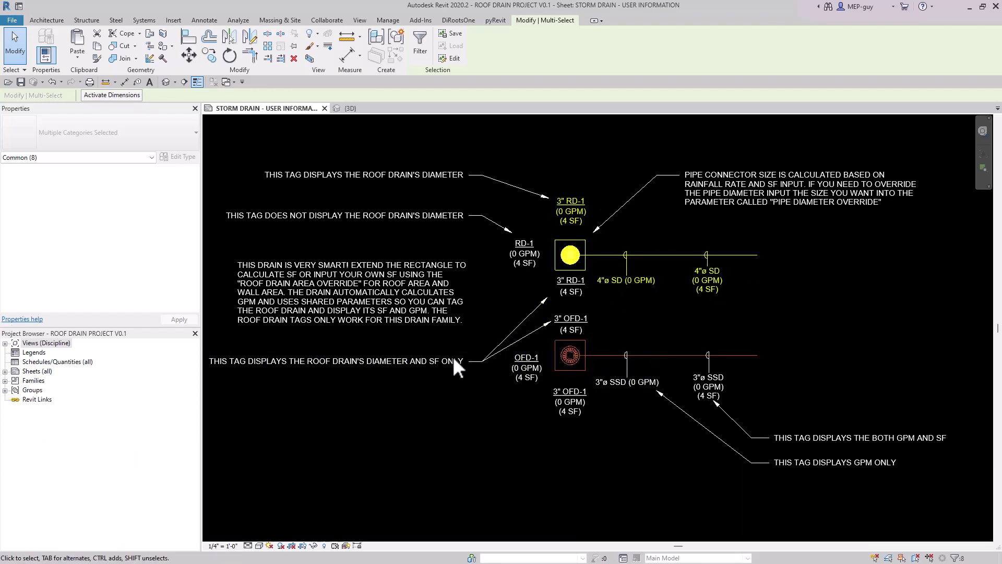
- Add the OFD-1 overflow drain's pipe network to the selection and copy the selected elements to the clipboard
scroll(448, 355, down, 5)
scroll(469, 451, up, 3)
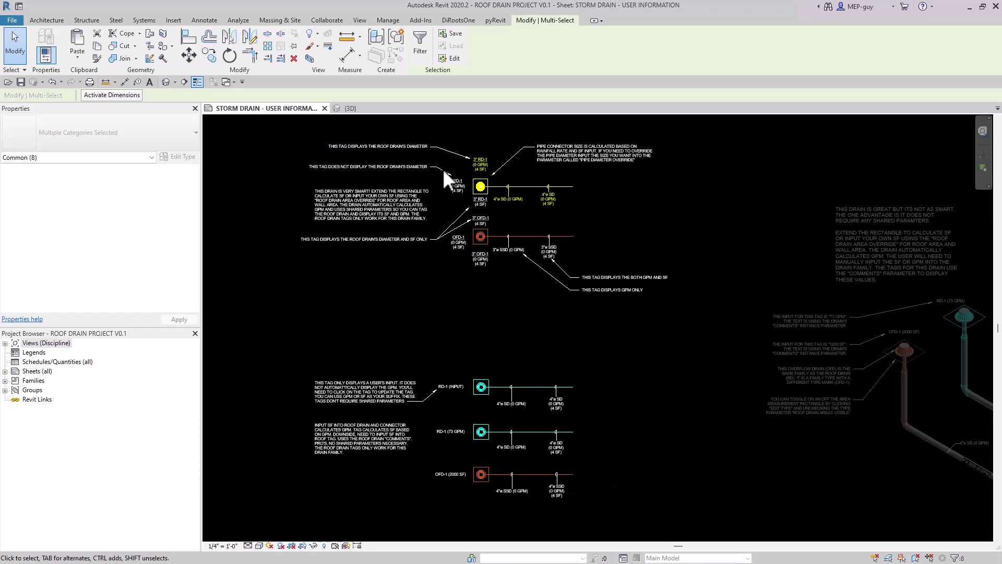
scroll(442, 168, up, 2)
scroll(566, 287, up, 2)
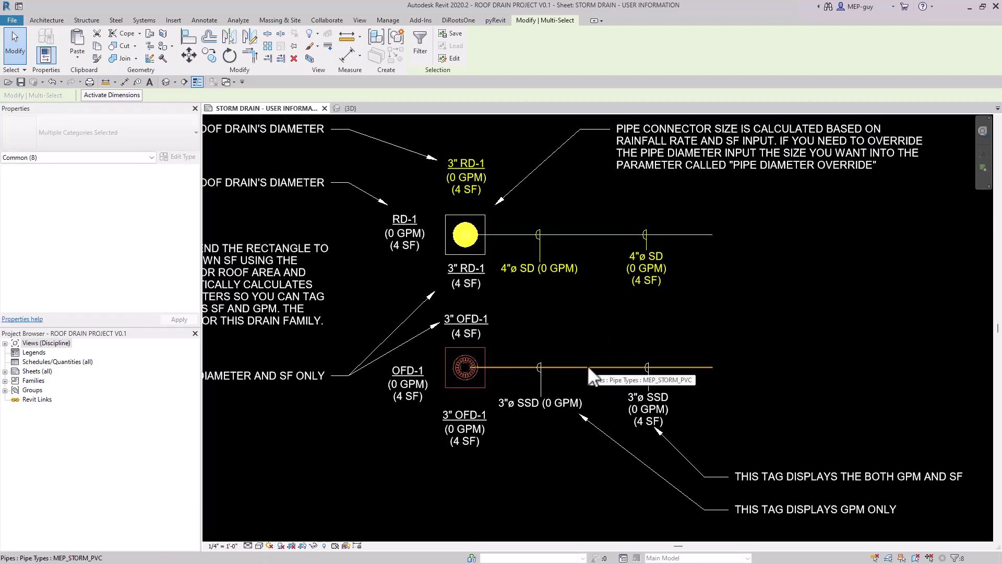
key(Tab)
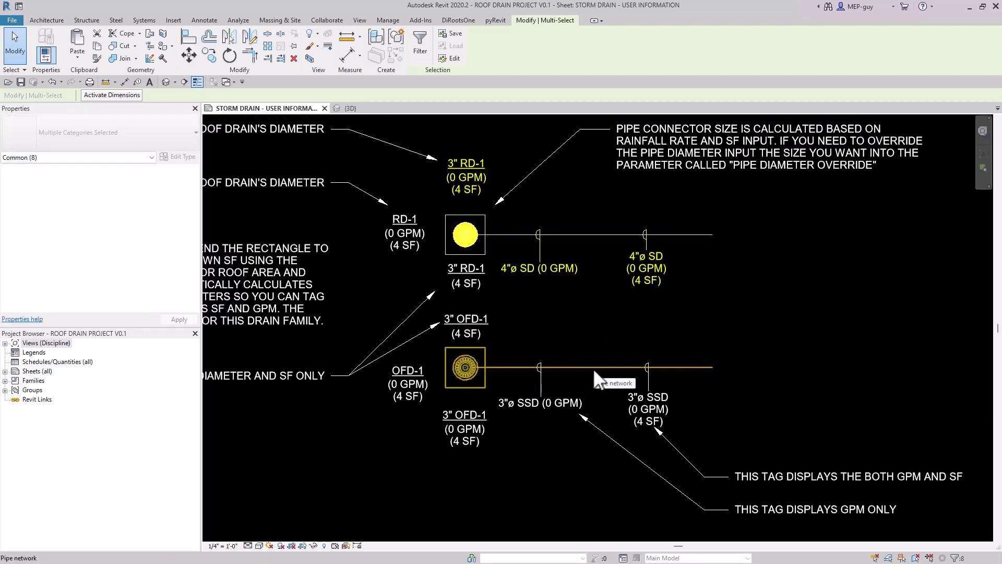
ctrl+click(592, 367)
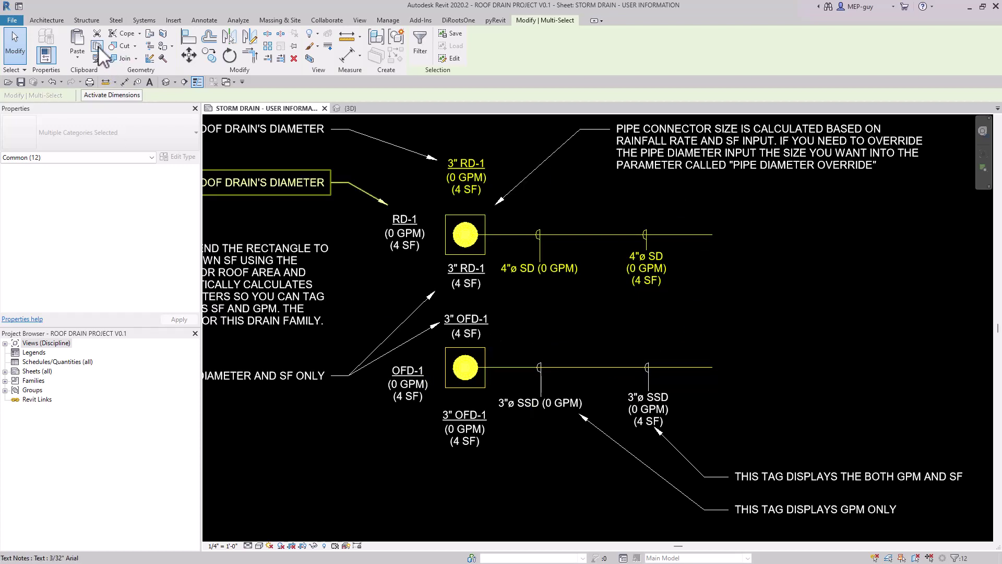
- Paste the copied drains and tags above the building outline in ROOF DRAIN EXAMPLE 1's 2 - Plumbing floor plan
click(349, 108)
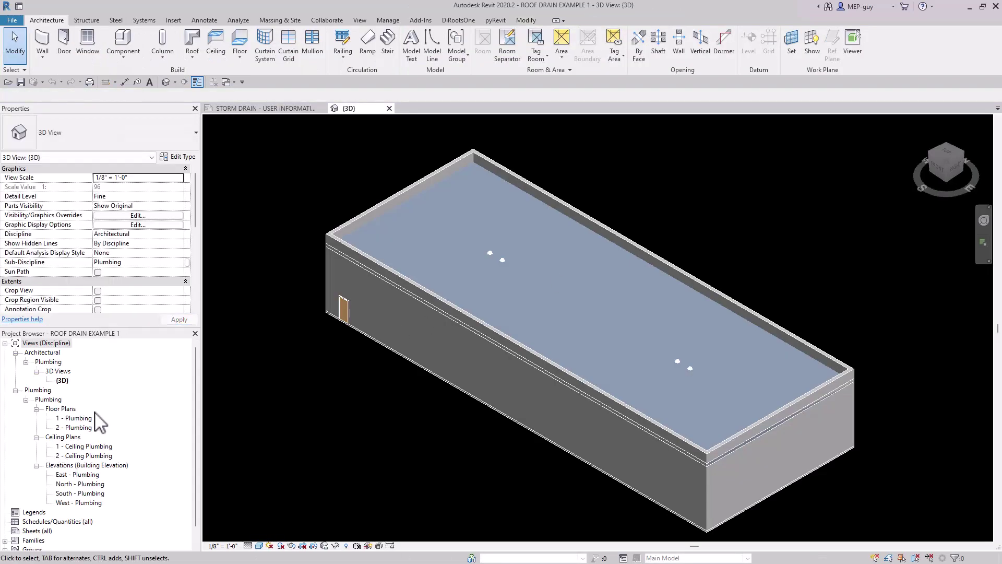
double_click(78, 427)
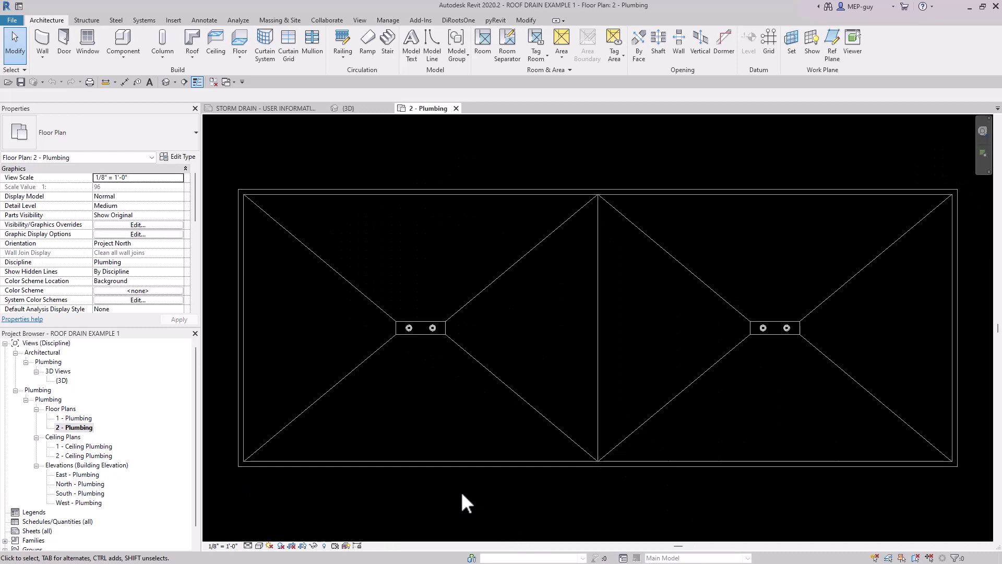
scroll(461, 491, down, 1)
click(526, 21)
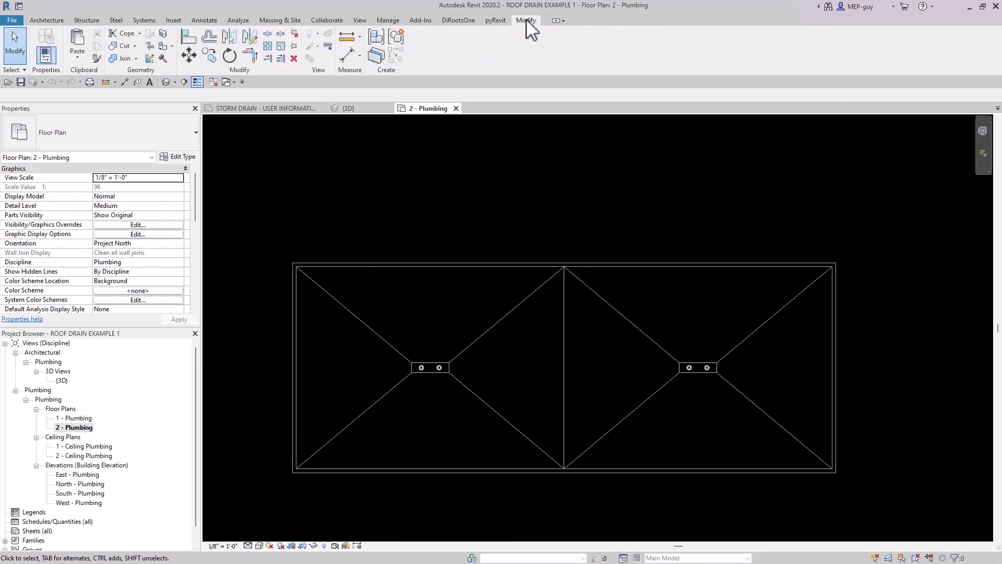
click(79, 41)
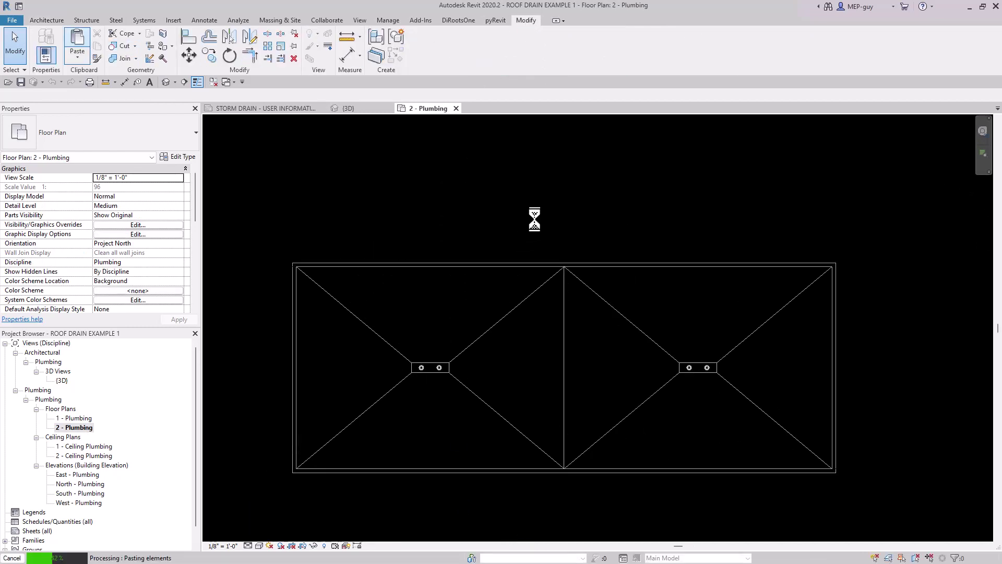
click(551, 236)
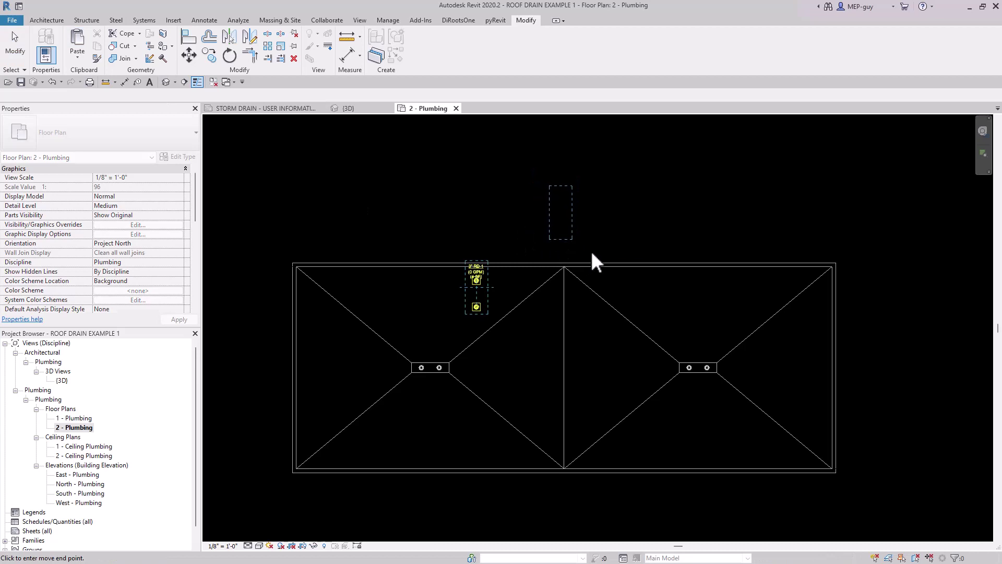
click(632, 262)
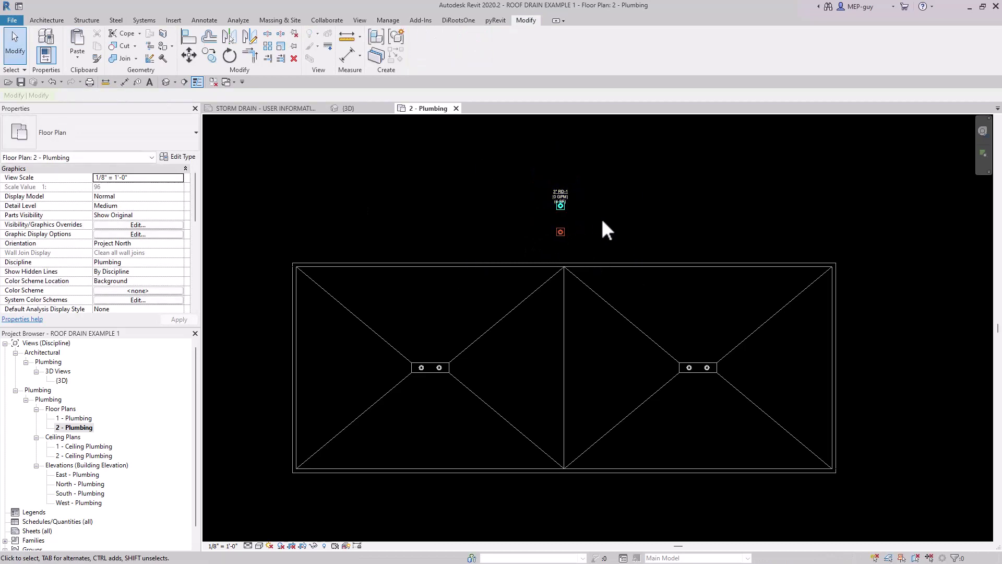
- Delete the pasted drains and pipes beside the building in the 3D view
click(365, 108)
shift+middle_drag(723, 307, 584, 329)
drag(685, 318, 793, 416)
key(Delete)
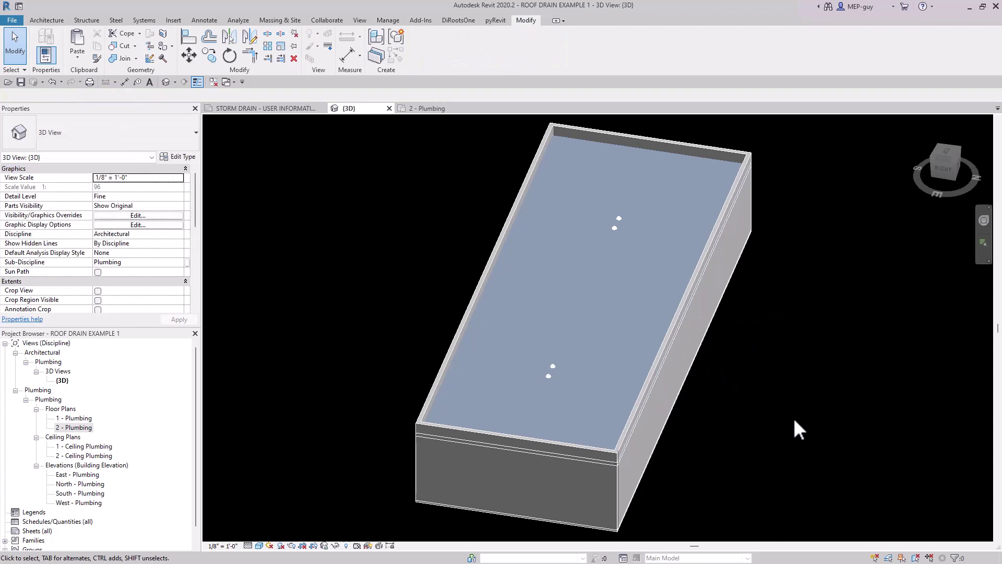
shift+middle_drag(793, 416, 551, 315)
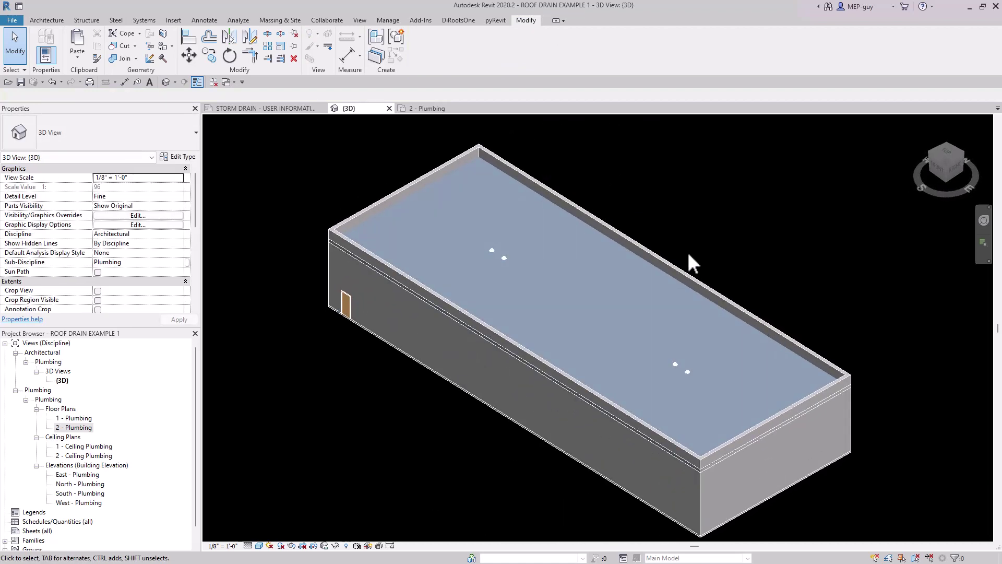
- Start a Plumbing Fixture in 2 - Plumbing using type ROOF DRAIN (RD-1) from the MEP ROOF DRAIN W/ SHARED PARAMETERS family
click(430, 108)
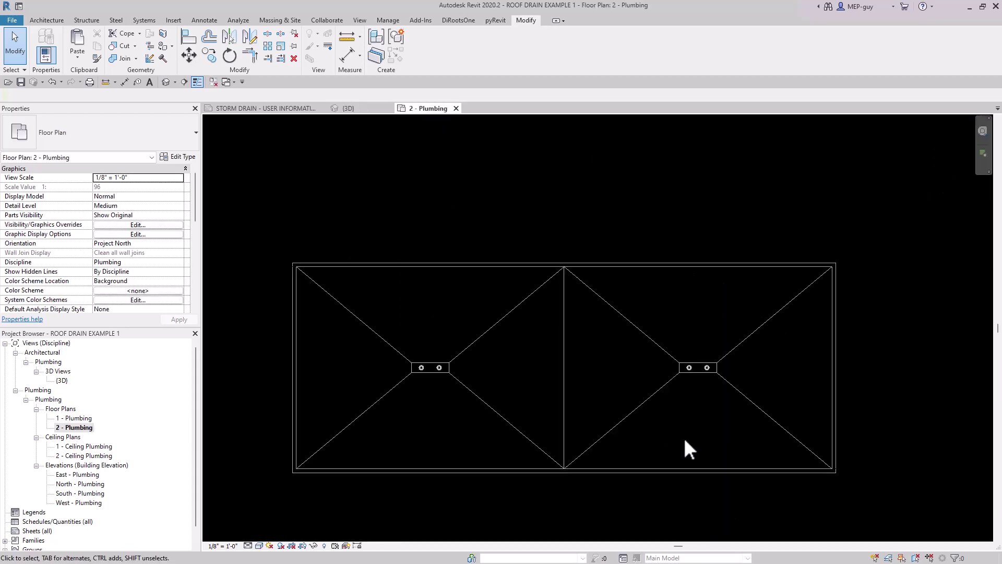
middle_drag(652, 380, 650, 332)
scroll(630, 334, up, 1)
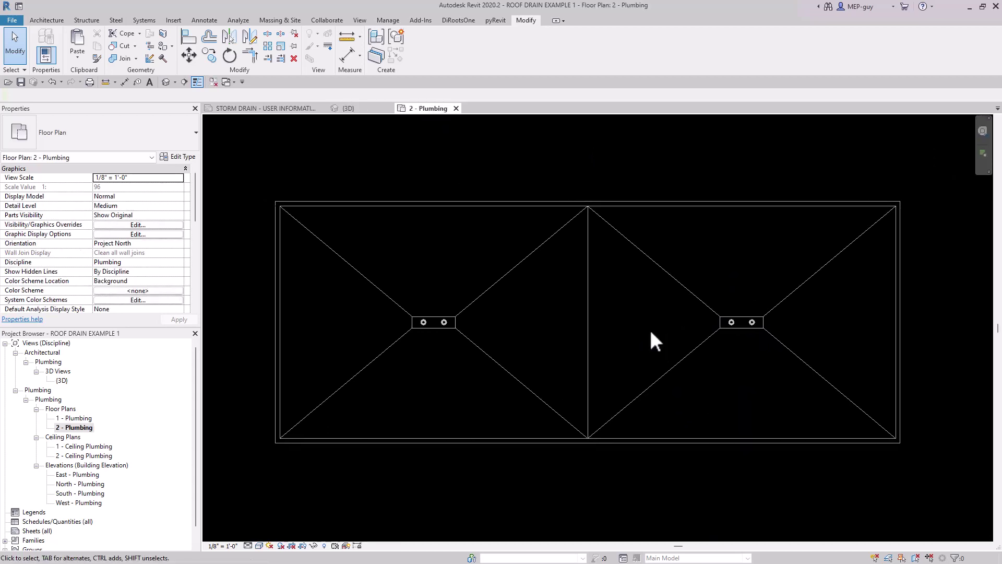
click(144, 20)
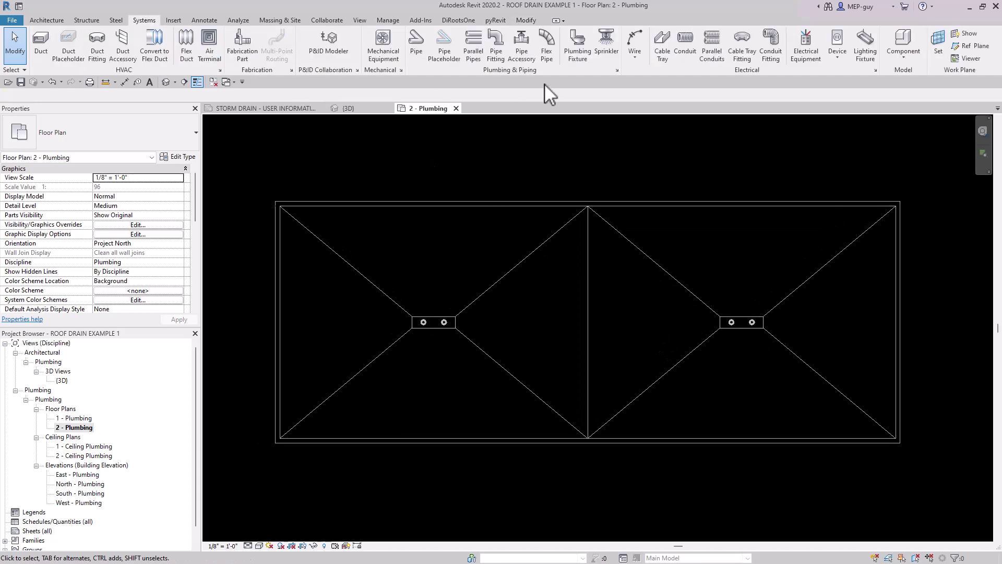
click(581, 47)
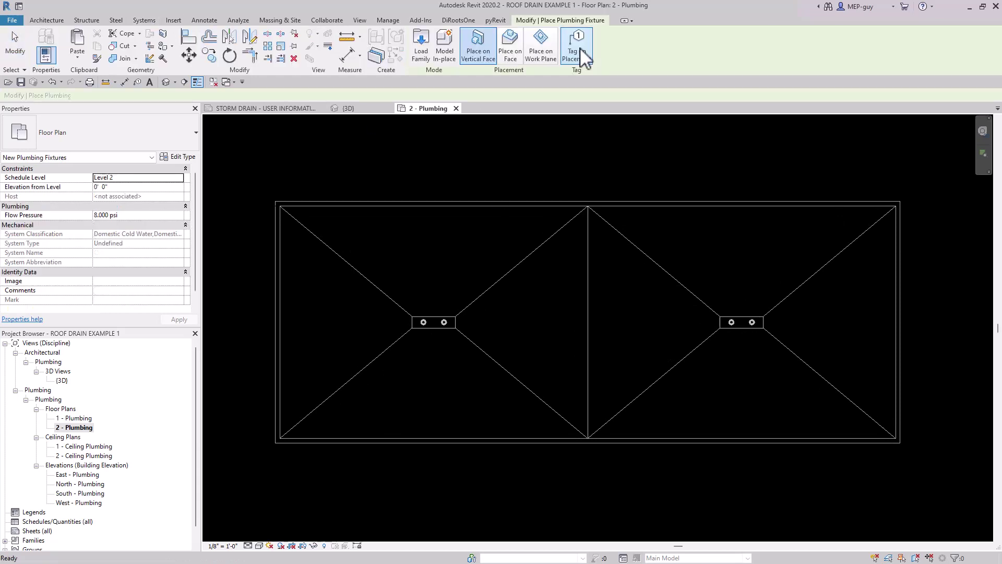
click(545, 45)
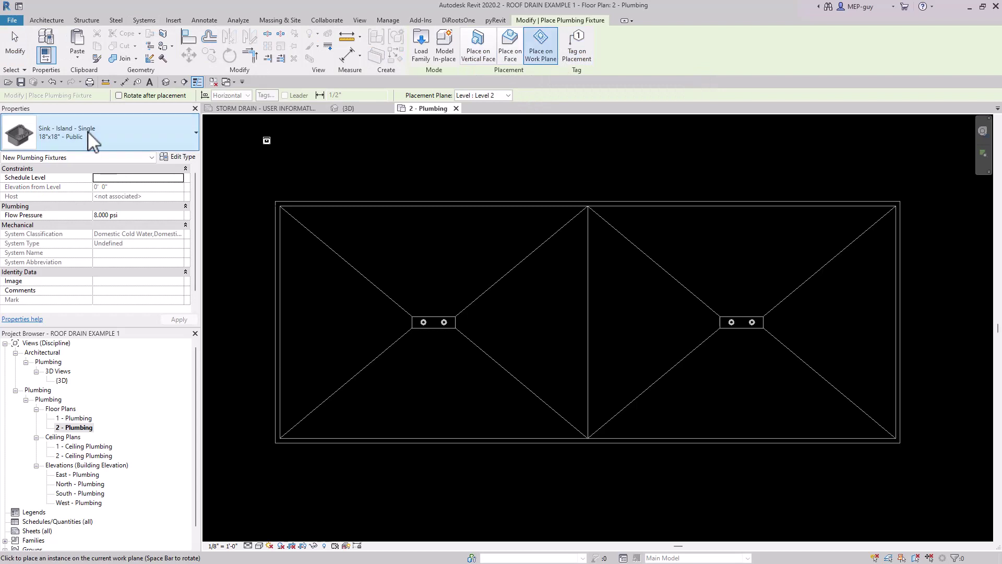
click(105, 134)
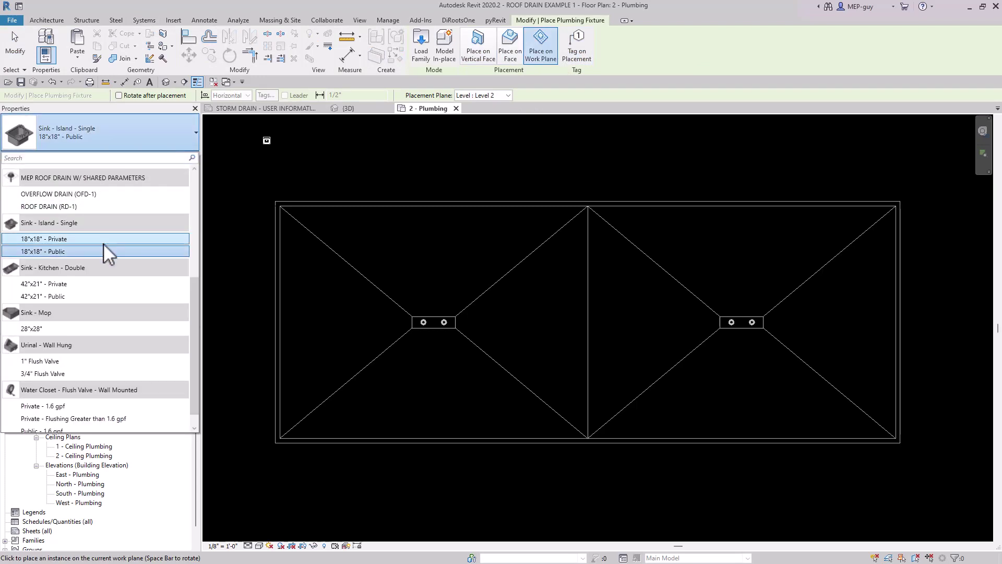
text(ST)
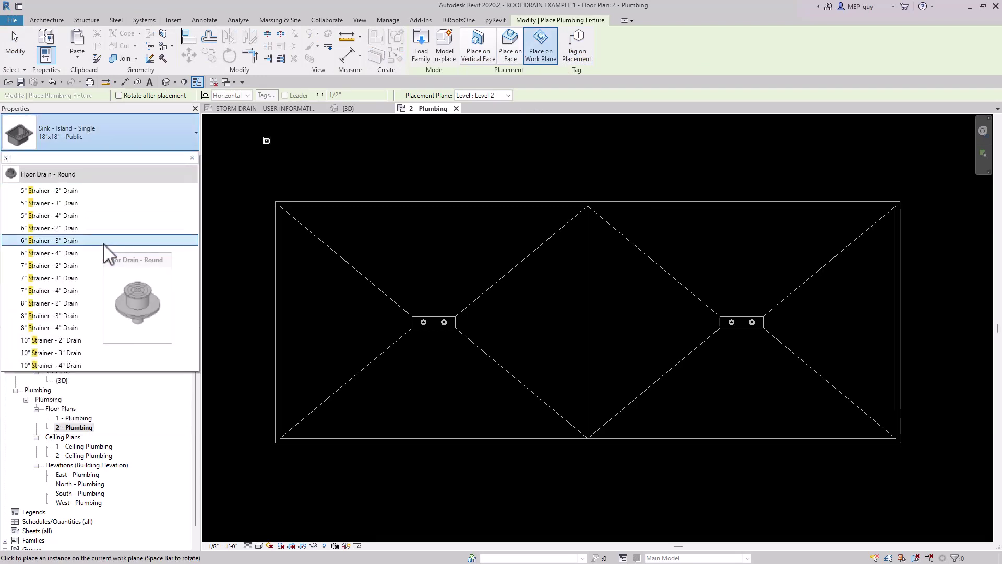
text(l)
key(BackSpace)
key(BackSpace)
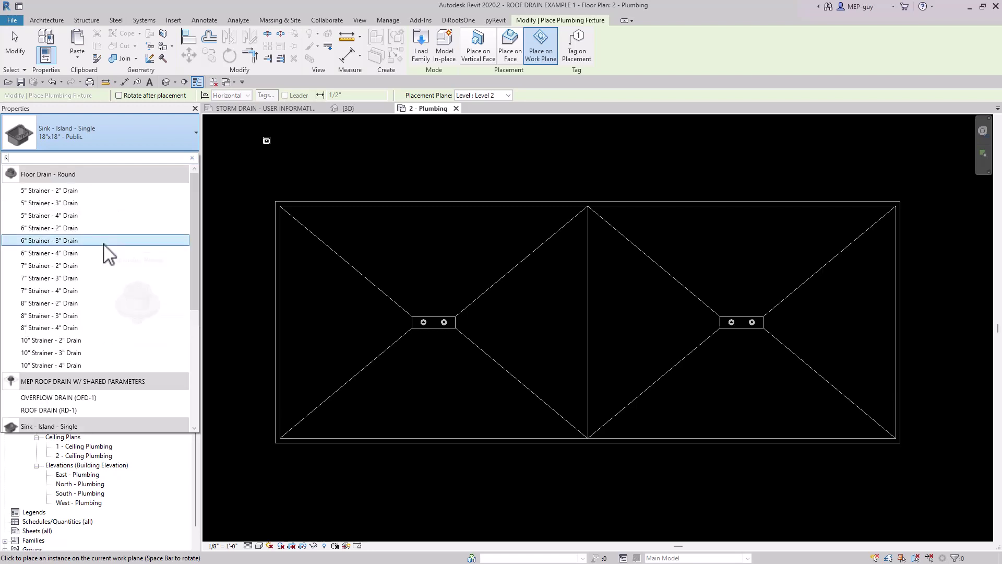
text(ROO)
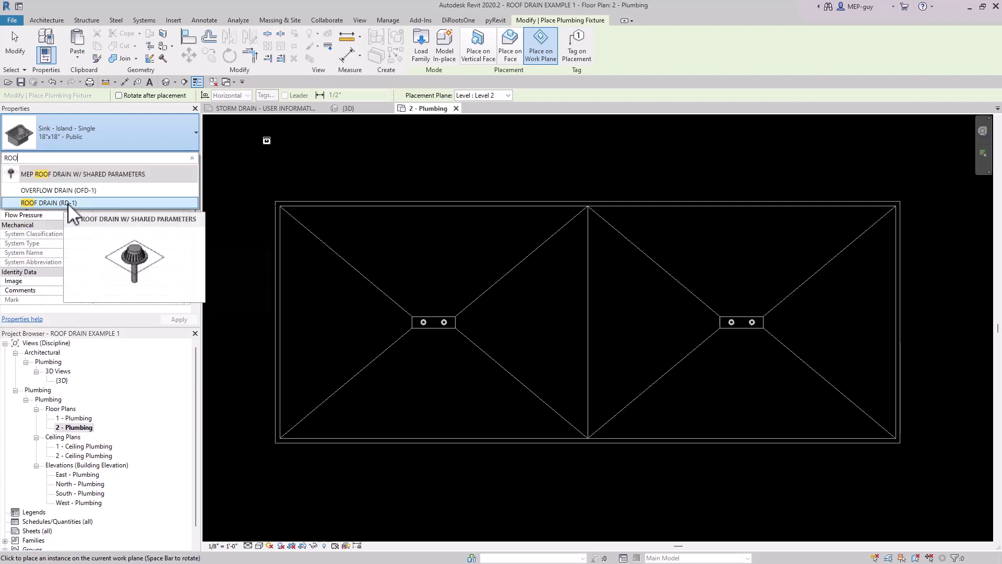
click(68, 203)
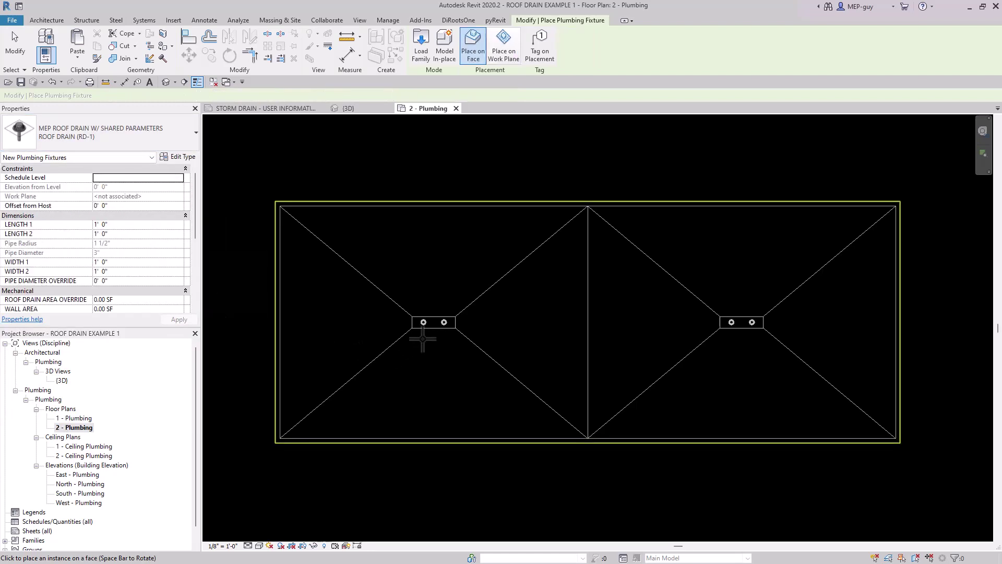
- Place the RD-1 roof drain on the Level 2 work plane over the left-hand architectural drain in the left roof sump
click(510, 57)
scroll(418, 328, up, 6)
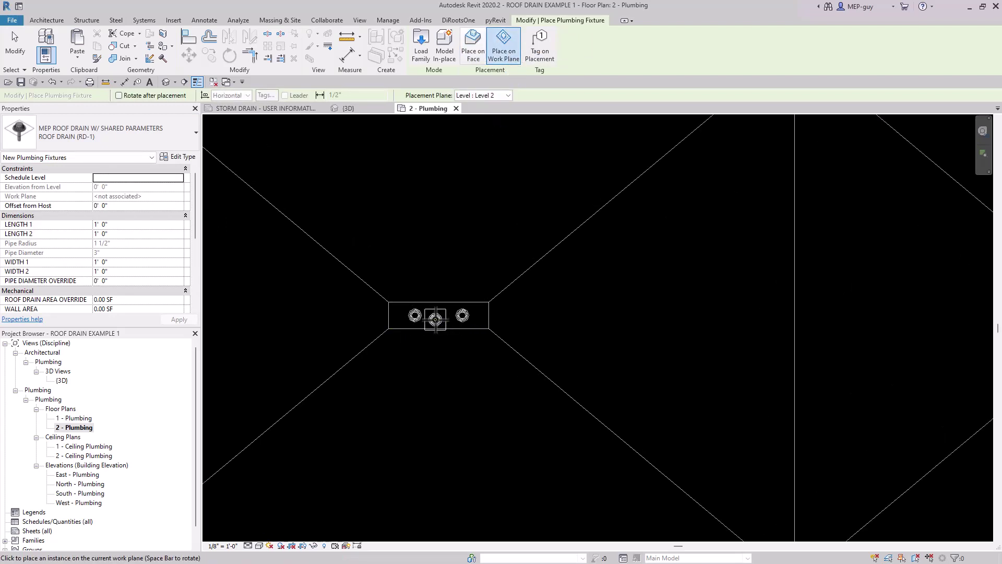
scroll(385, 327, up, 1)
click(393, 294)
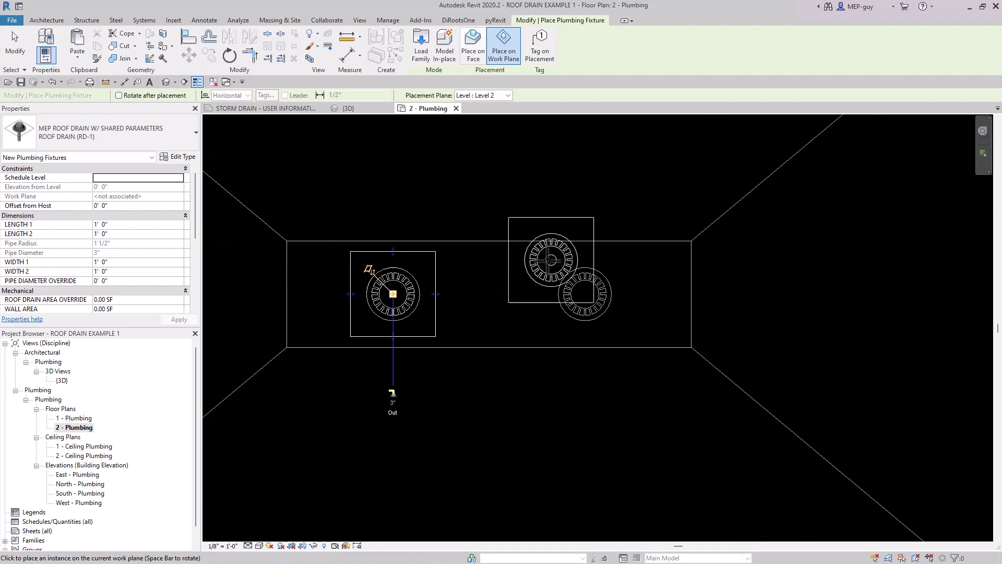
- Place an OVERFLOW DRAIN (OFD-1) on the Level 2 work plane over the right-hand architectural drain in the left roof sump
click(145, 138)
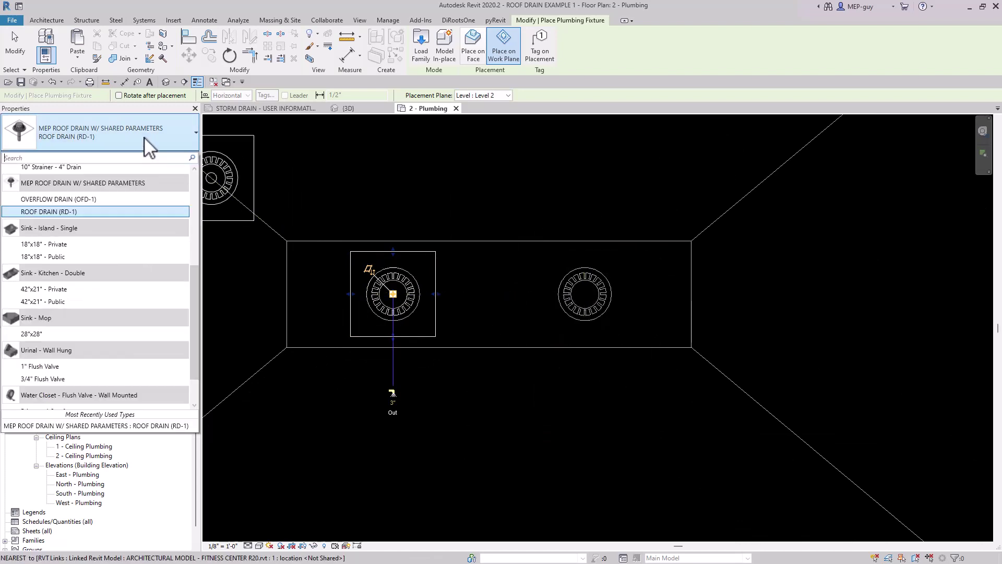
click(71, 199)
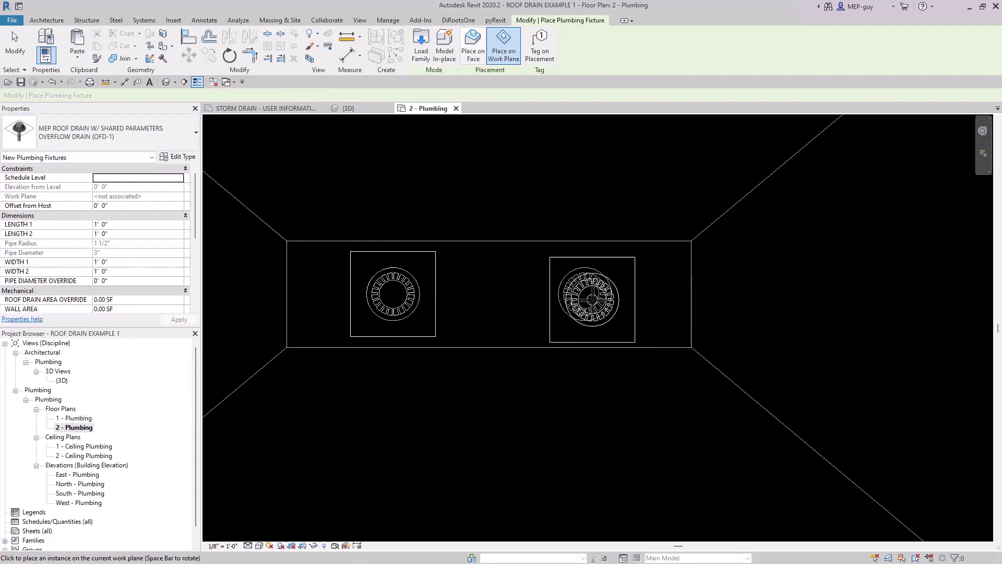
key(Escape)
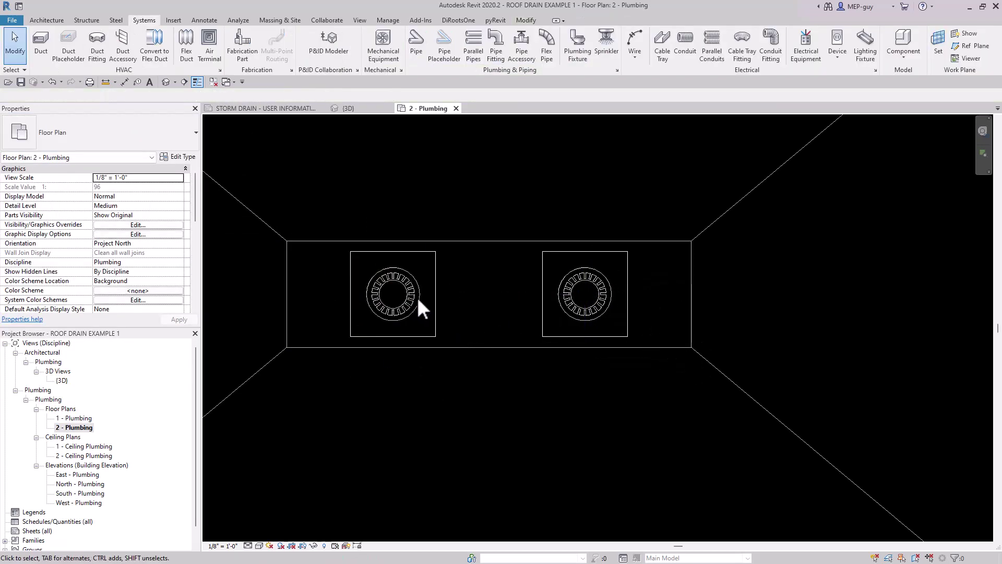
- Stretch the RD-1 drain's area boundary to the upper, left and lower outer roof edges and the ridge line at its right
scroll(597, 319, down, 8)
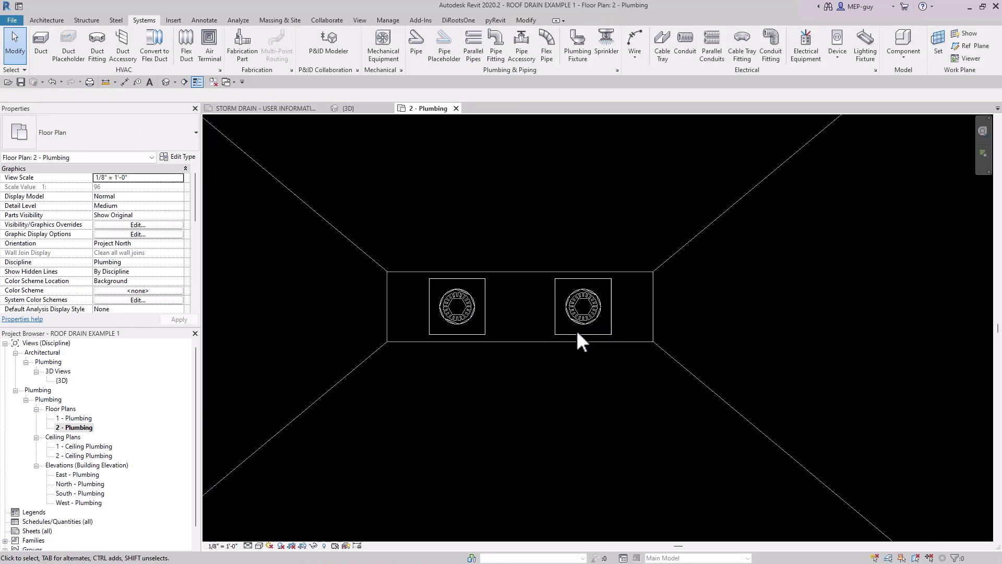
middle_drag(561, 338, 539, 353)
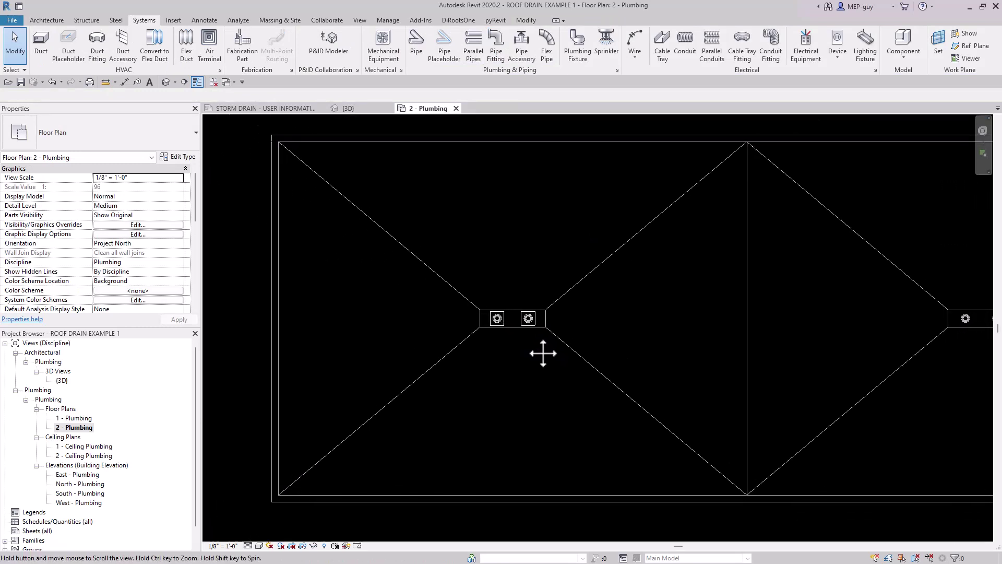
click(499, 323)
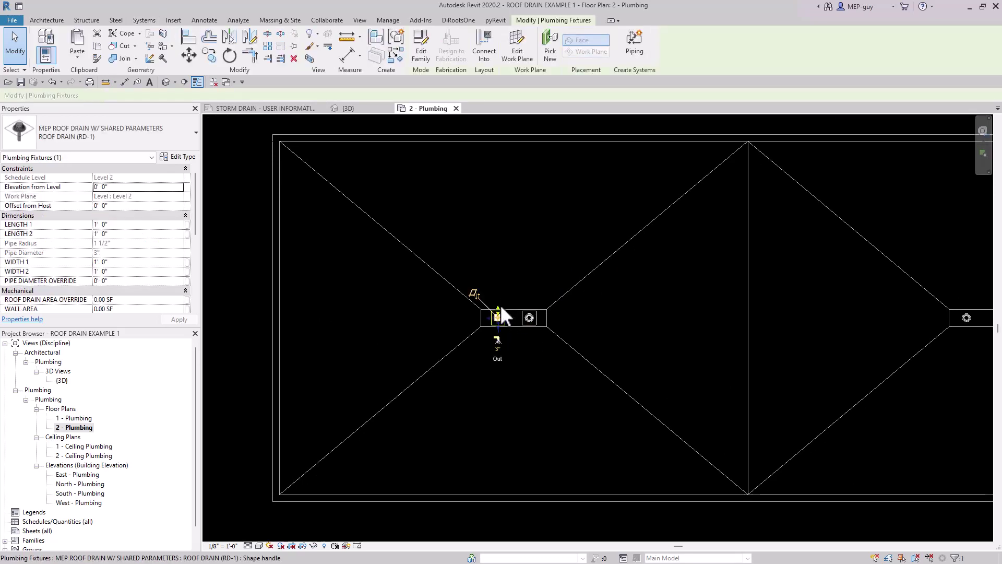
drag(500, 305, 492, 131)
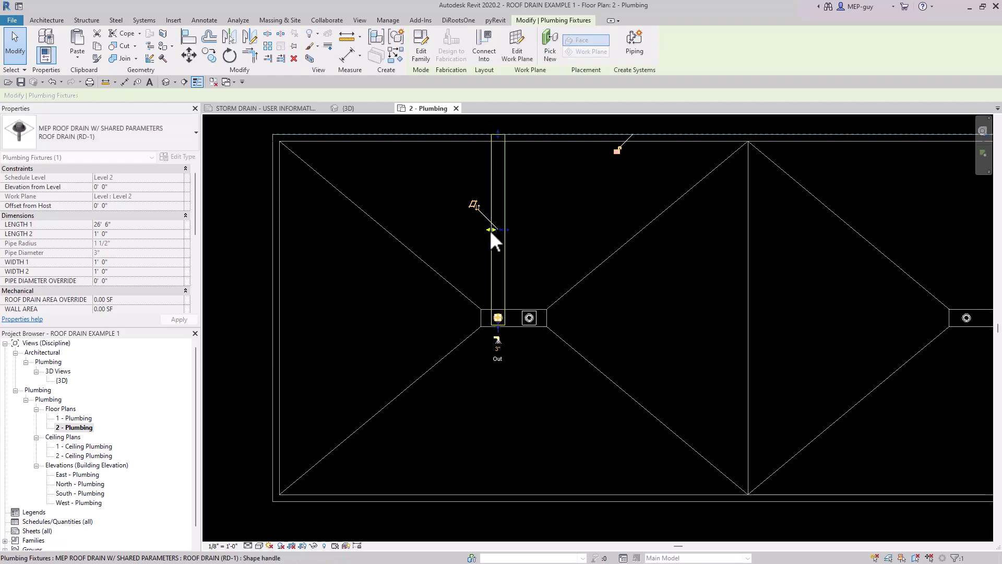
drag(491, 230, 272, 228)
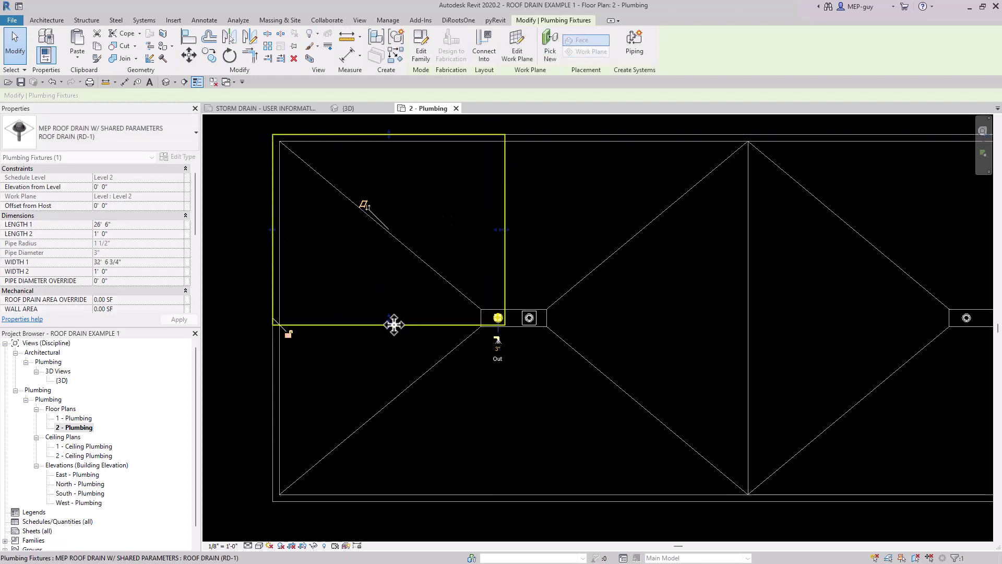
drag(389, 320, 390, 496)
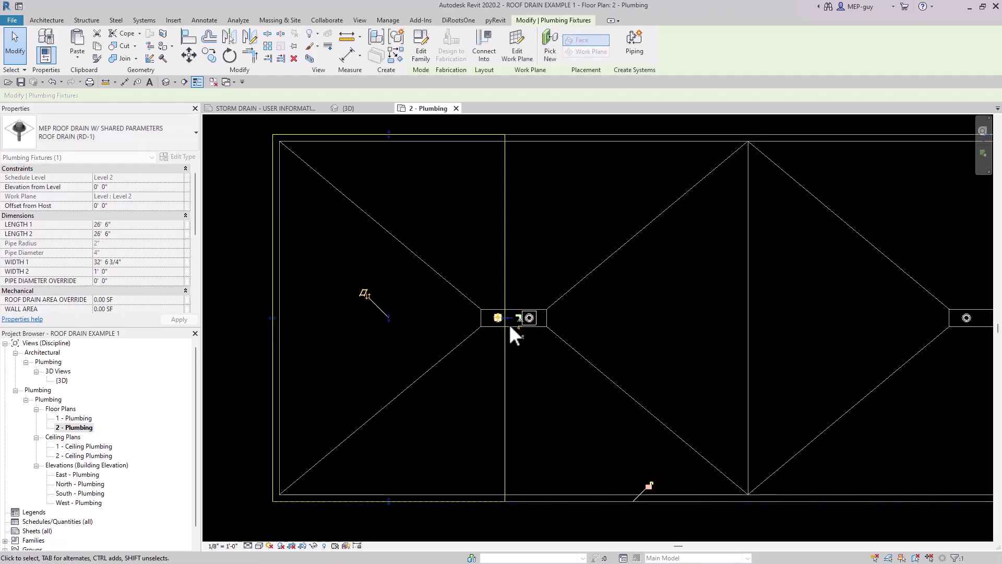
drag(509, 318, 747, 320)
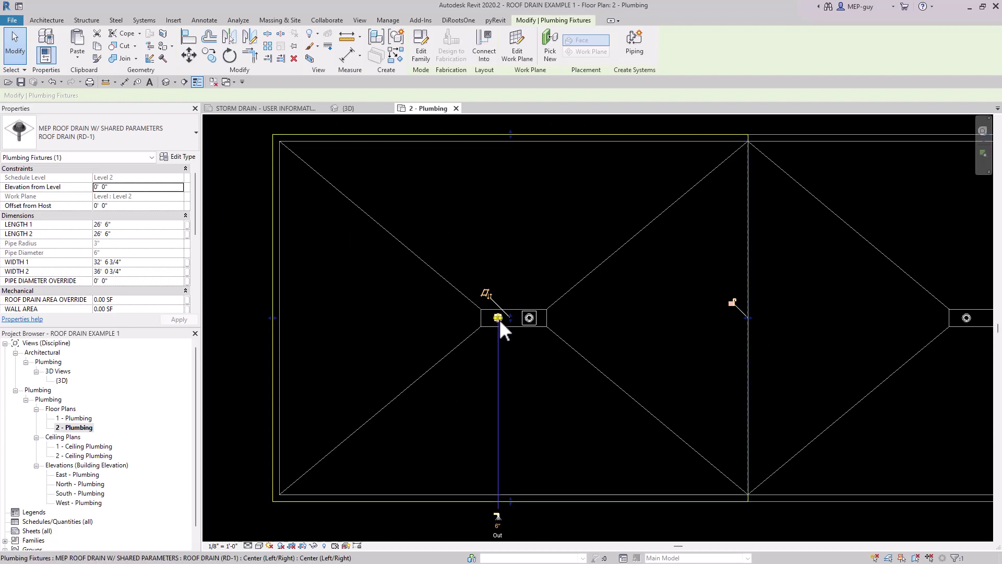
- Review the RD-1 drain's ROOF DRAIN AREA and ROOF DRAIN GPM, plus the STORM RAINFALL RATE in its type properties
scroll(143, 202, down, 3)
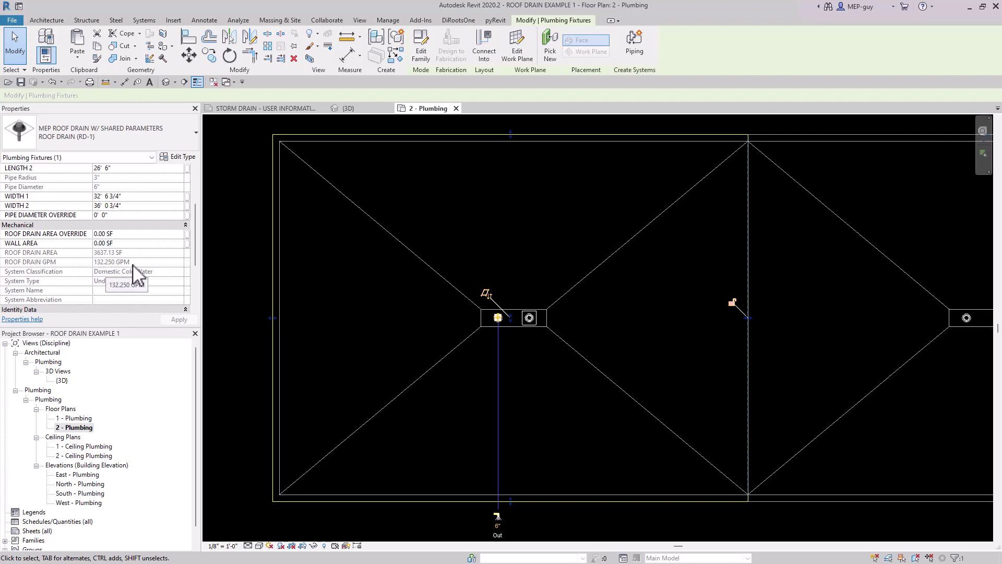
click(186, 158)
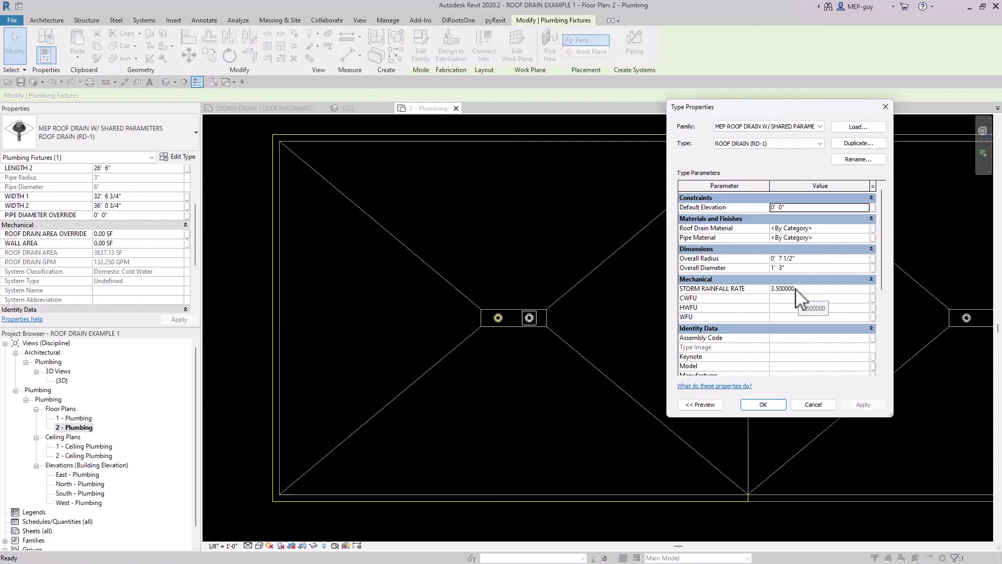
click(763, 405)
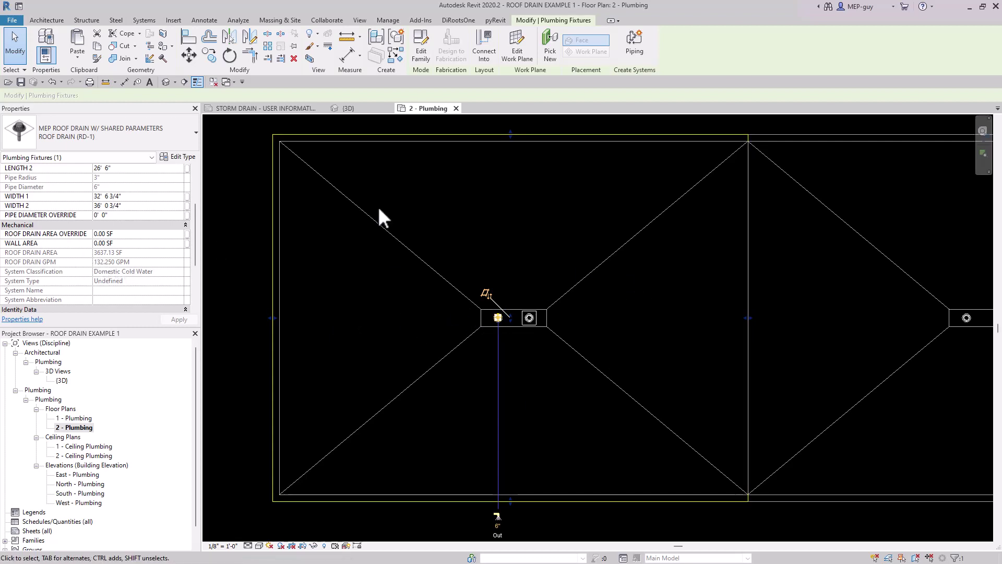
- Check the parapets in the 3D view, and stretch the upper edge of RD-1's boundary in 2 - Plumbing about 1' 9" beyond the roof outline
click(358, 106)
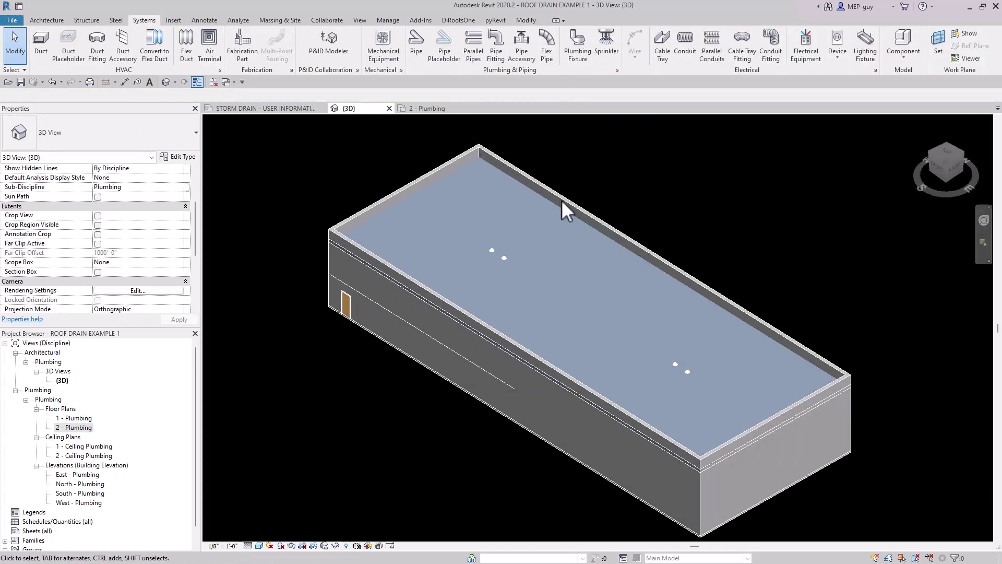
click(427, 109)
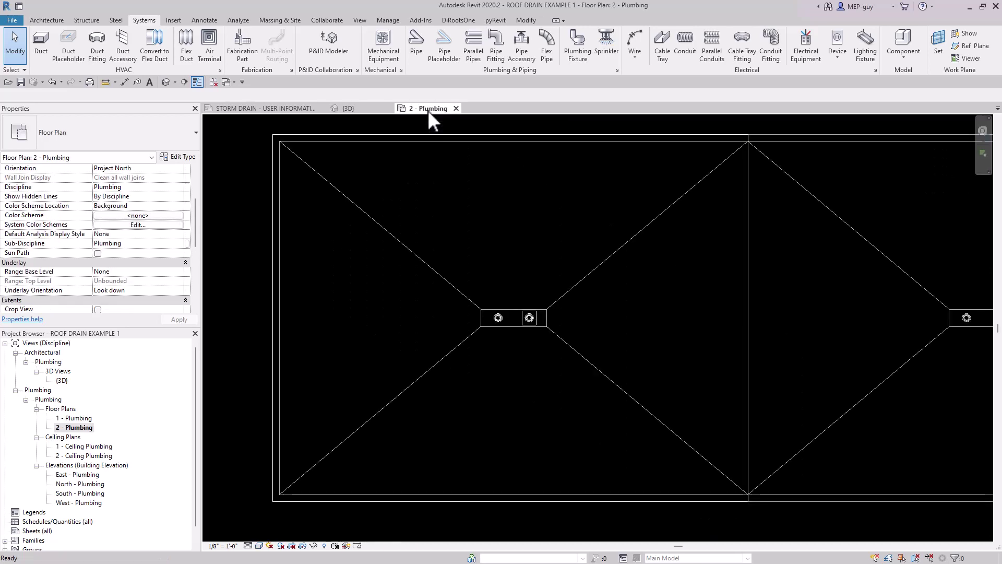
scroll(477, 260, down, 1)
middle_drag(477, 260, 482, 284)
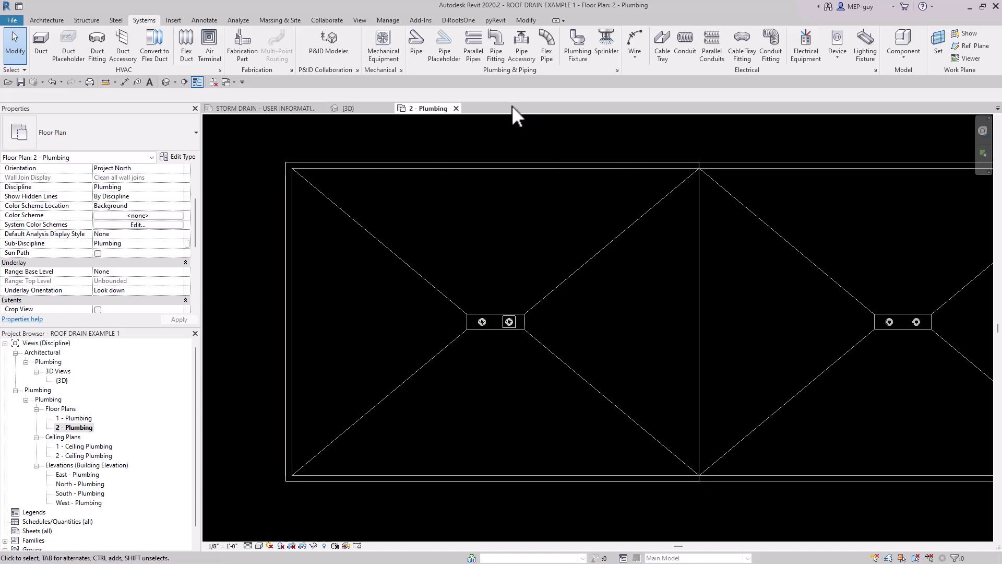
click(490, 167)
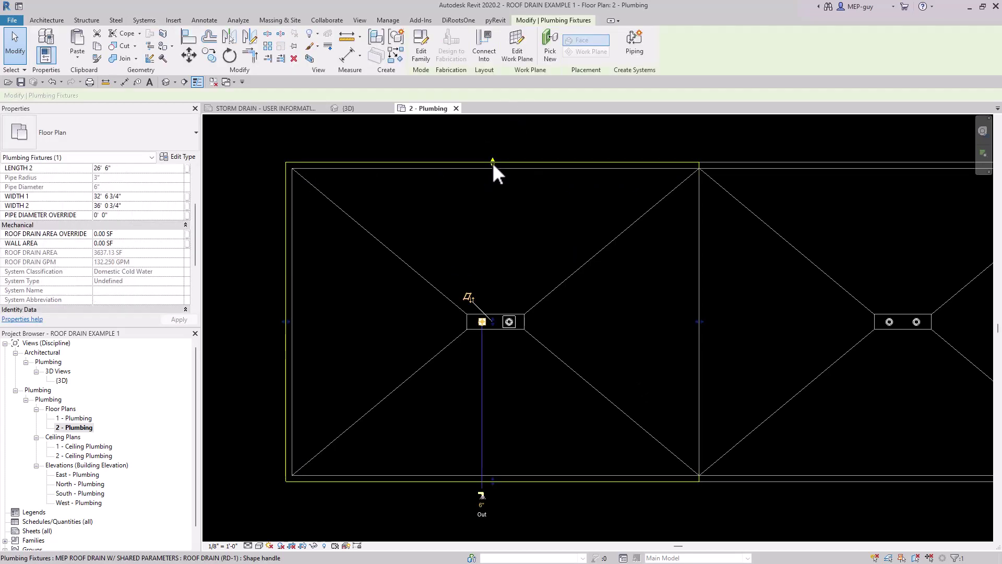
drag(492, 166, 493, 154)
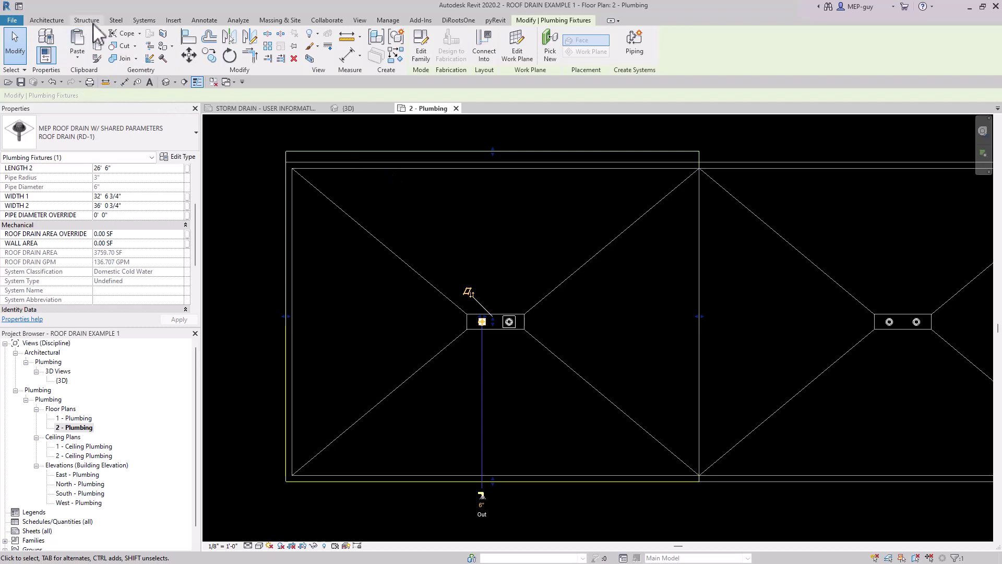
- Place an aligned dimension between the outer roof edge and the upper edge of RD-1's area boundary
click(204, 19)
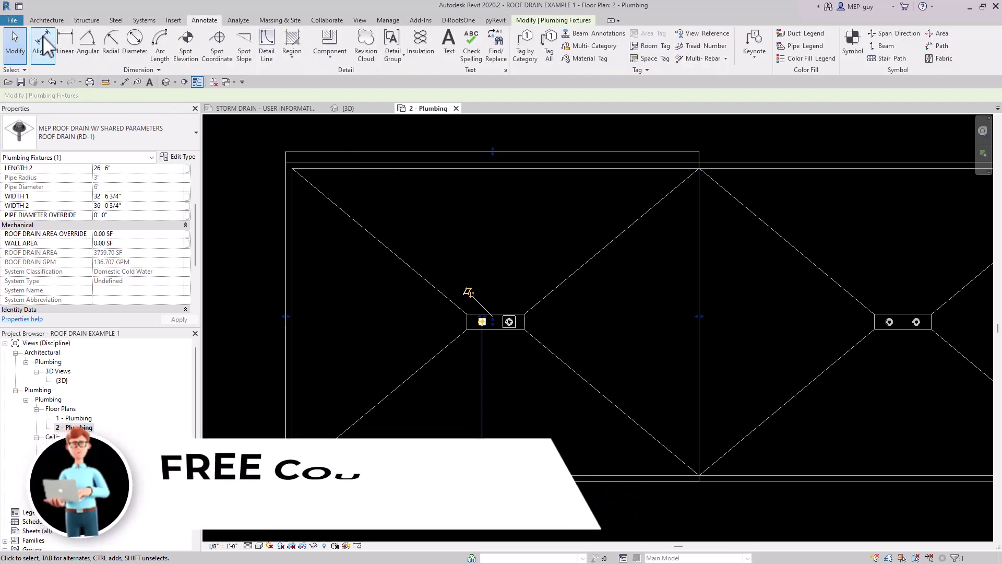
click(15, 44)
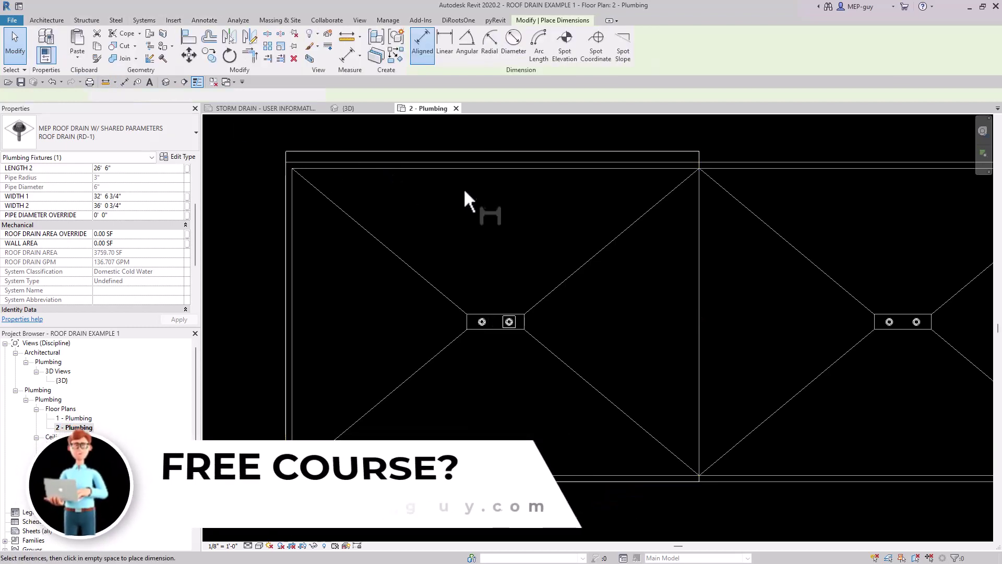
click(476, 163)
click(477, 151)
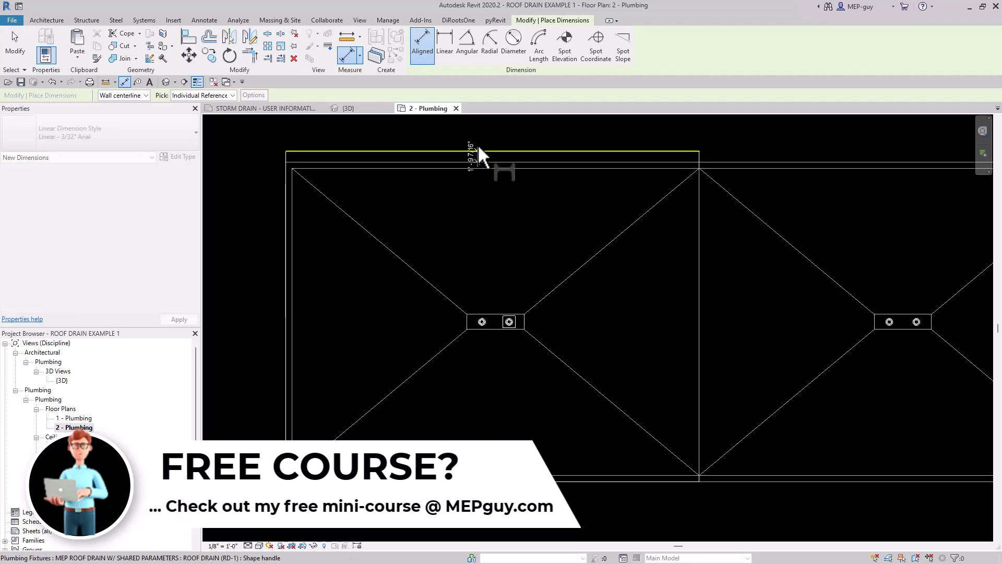
click(477, 127)
scroll(487, 139, up, 4)
key(Escape)
key(Escape)
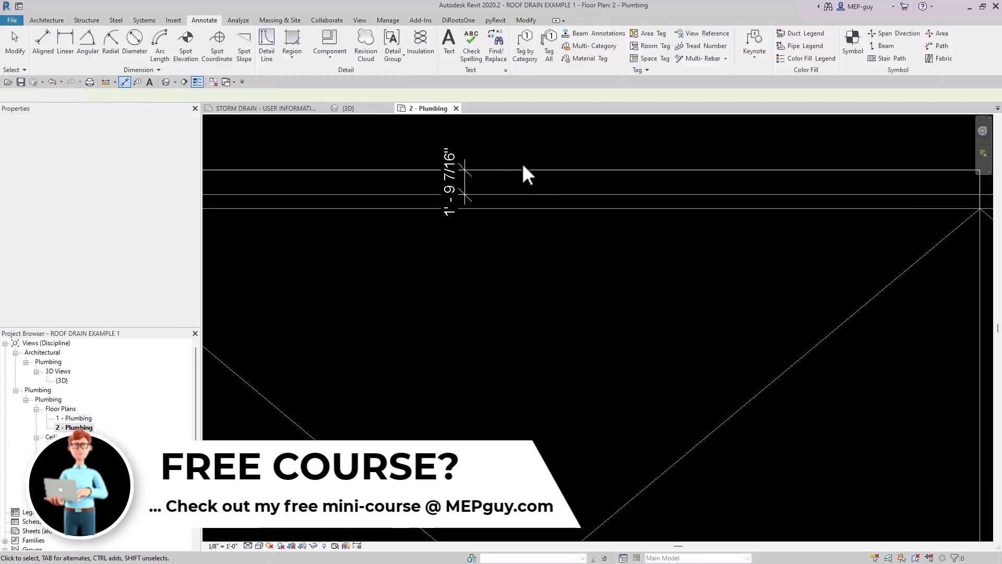
- Adjust the upper edge of RD-1's boundary to 2' 0" outside the roof edge, giving LENGTH 1 of 28' 6"
click(522, 170)
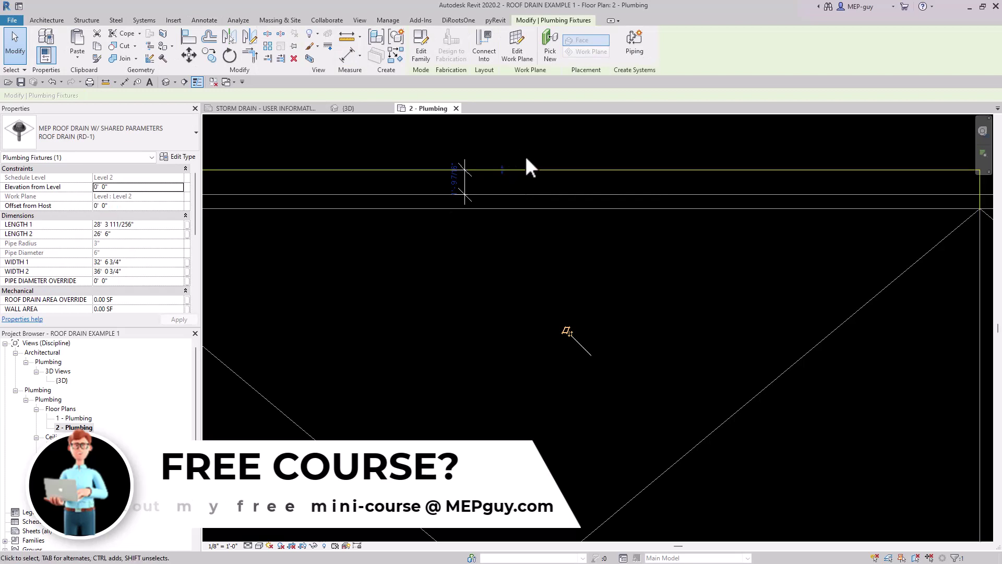
scroll(522, 166, down, 3)
scroll(509, 166, up, 5)
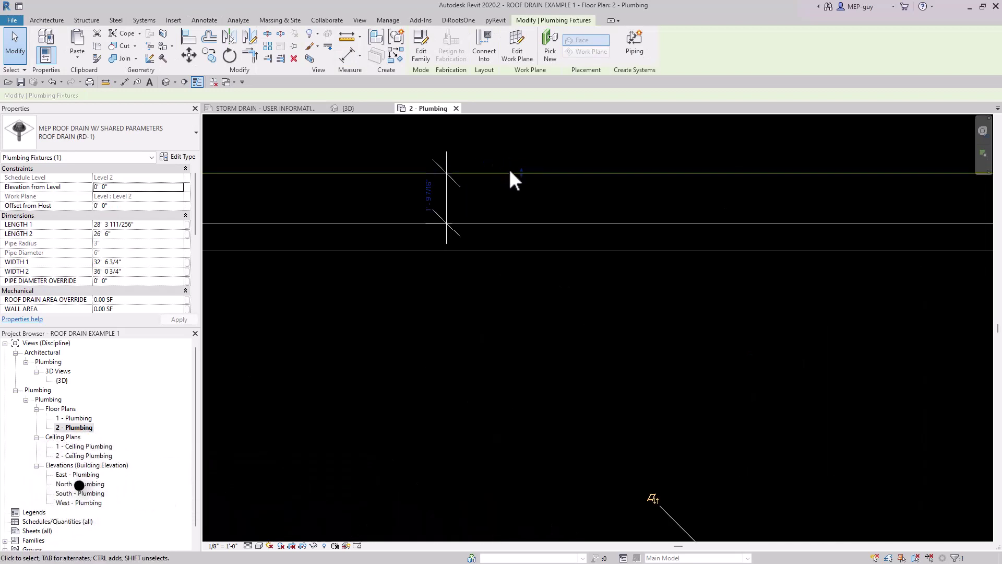
drag(521, 161, 522, 166)
key(Escape)
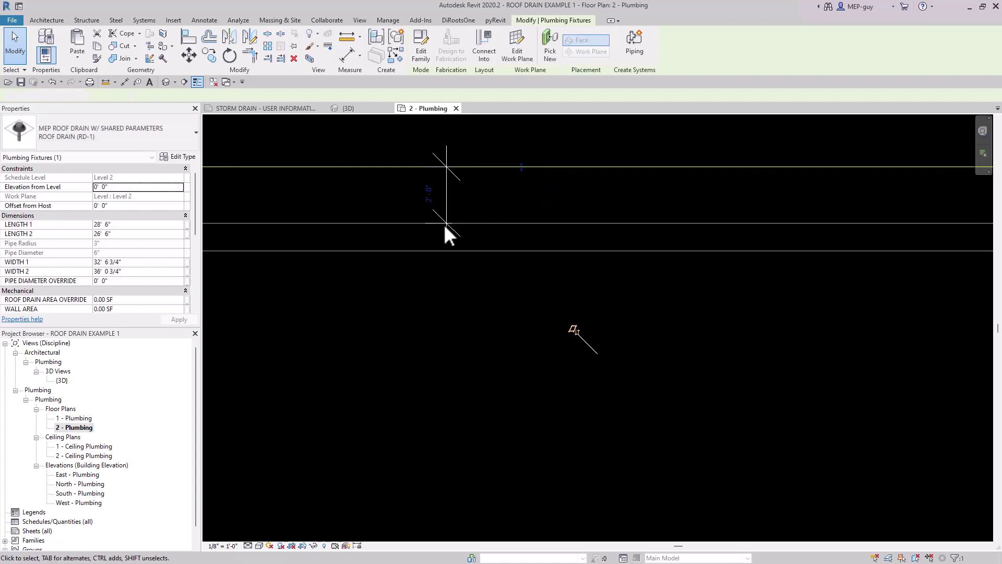
- Extend RD-1's left boundary edge to a WIDTH 1 of about 34' 9", and move its lower edge outside the roof outline
scroll(459, 201, down, 4)
scroll(532, 182, down, 3)
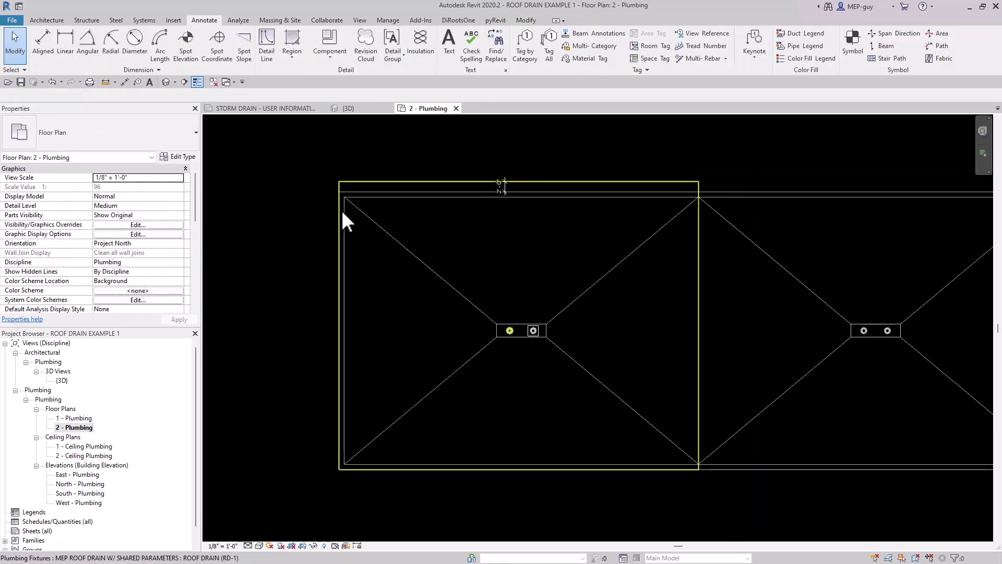
click(343, 251)
drag(340, 325, 328, 325)
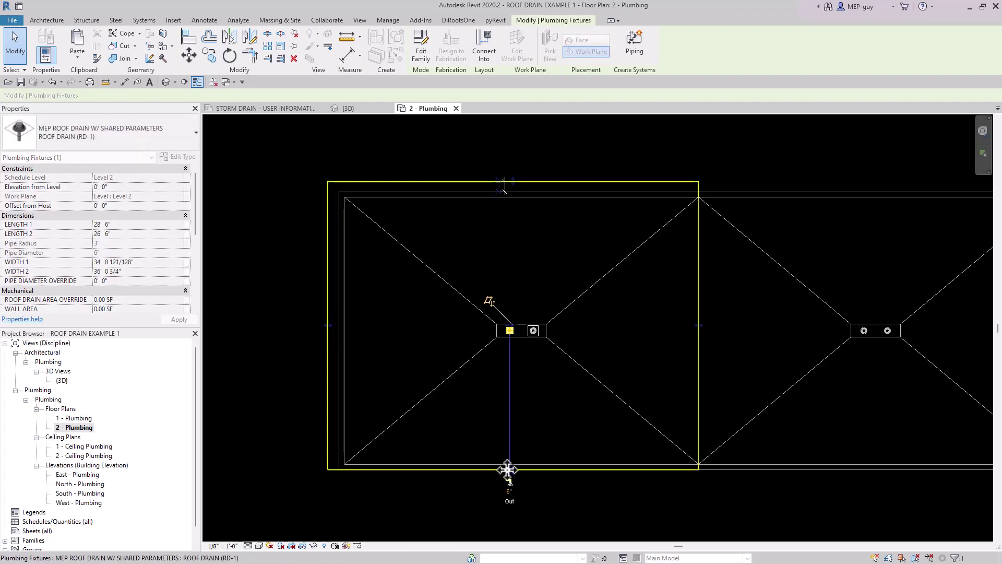
drag(515, 471, 515, 478)
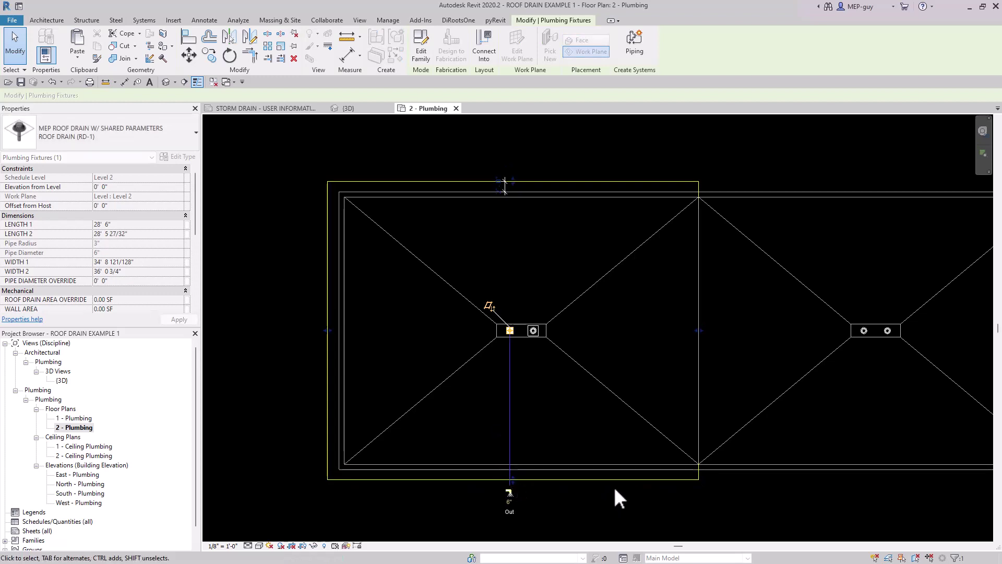
click(652, 503)
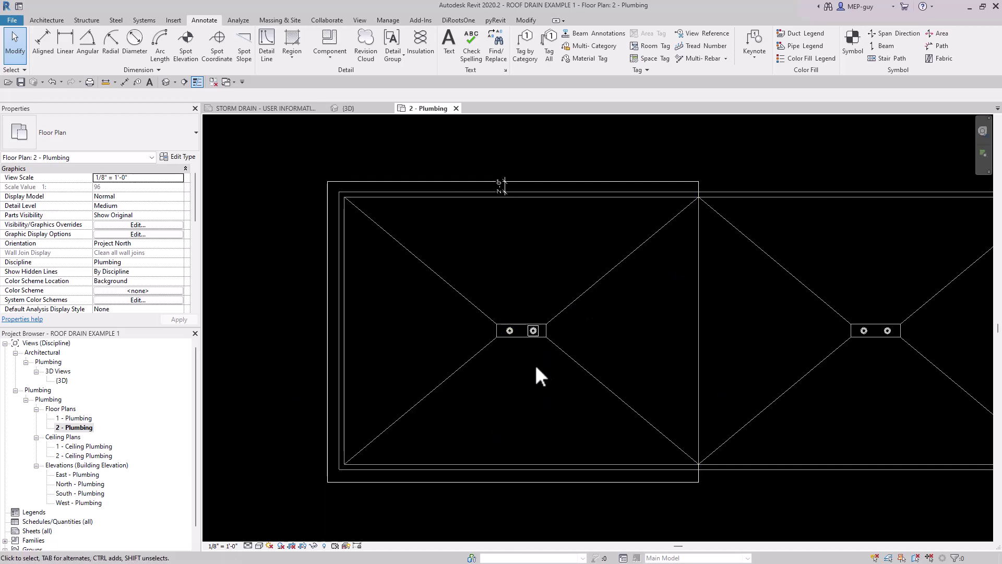
- Delete the dimension between the outer roof edge and the upper edge of RD-1's boundary
click(519, 199)
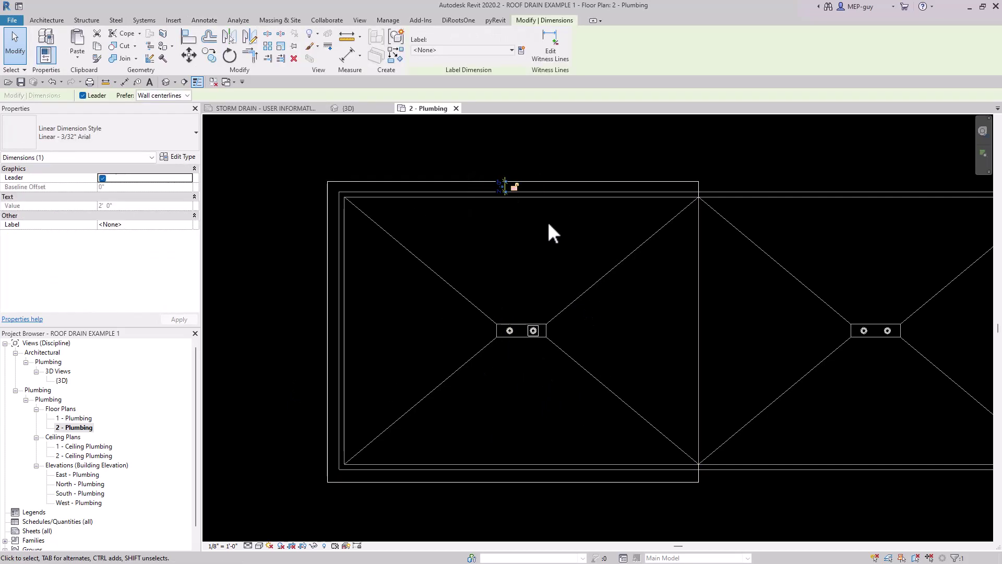
key(Escape)
- Set the RD-1 drain's ROOF DRAIN AREA OVERRIDE to 4100 SF
click(530, 182)
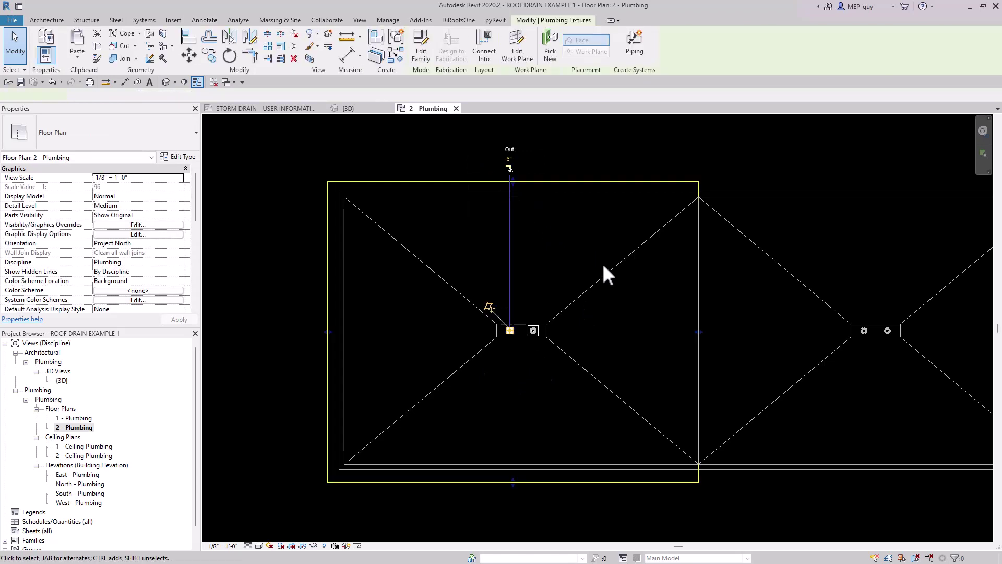
scroll(133, 242, down, 3)
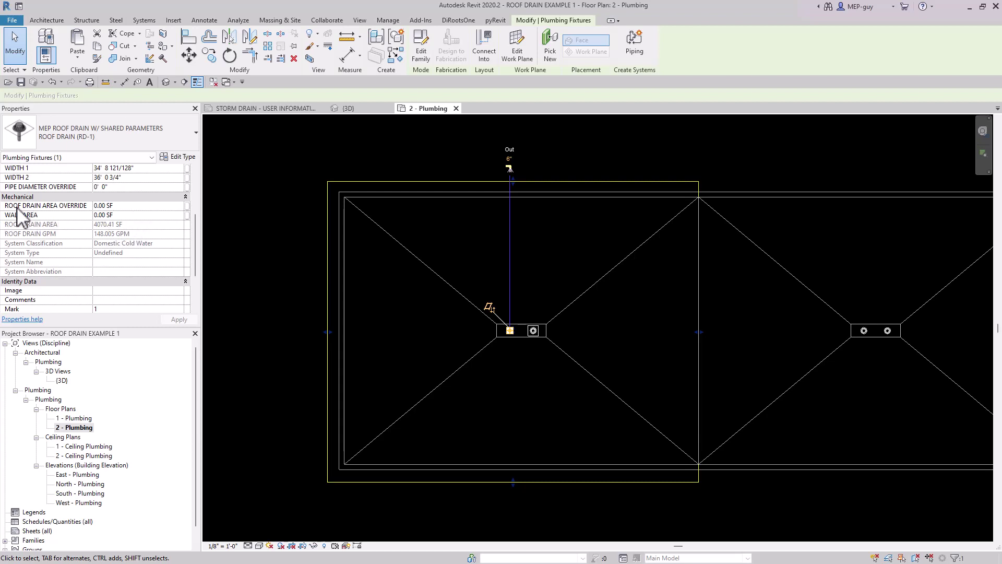
click(135, 205)
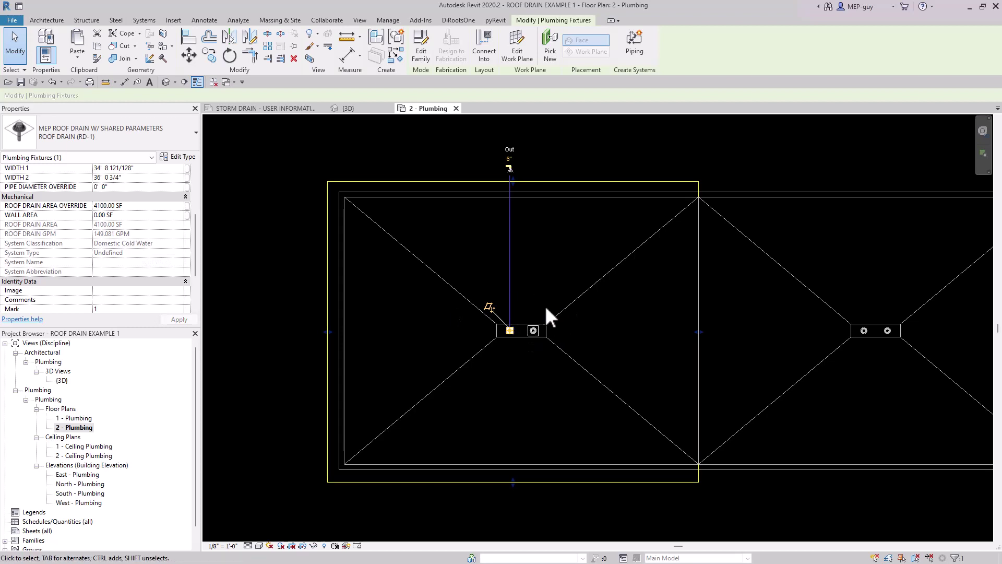
key(Escape)
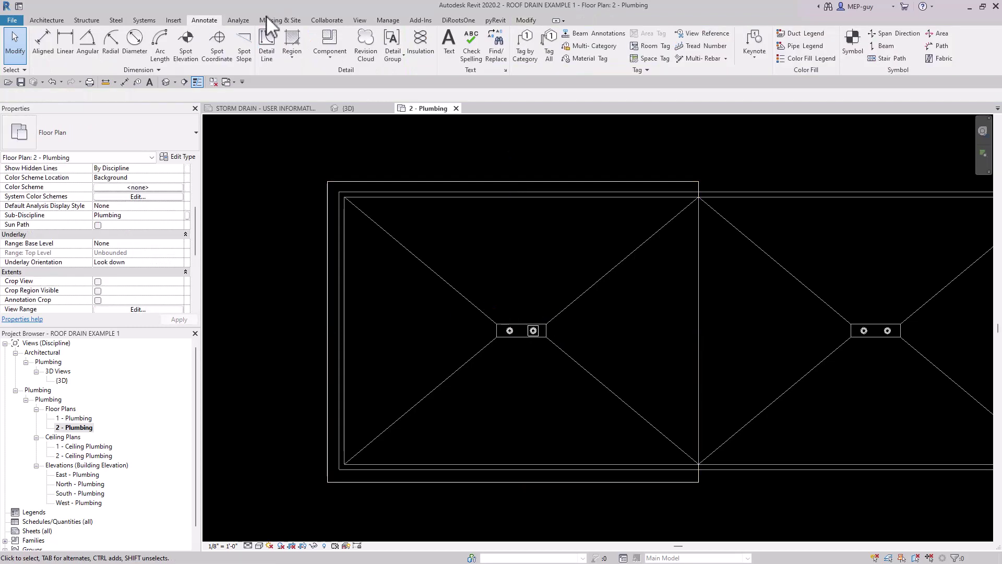
- Start tagging by category, with ROOF DRAIN TAG DISPLAY DIAMETER : Standard set as the loaded tag for plumbing fixtures
click(525, 49)
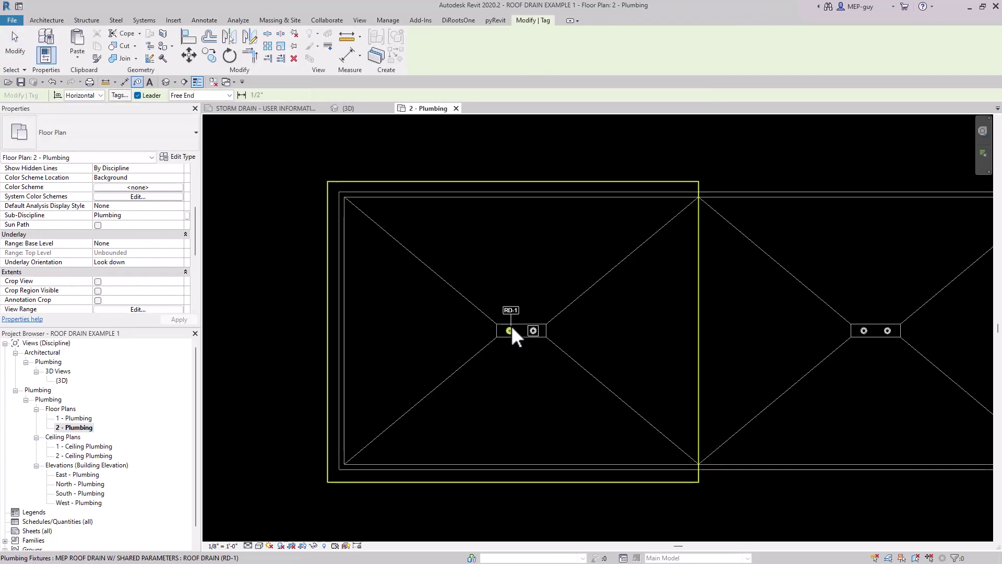
scroll(512, 327, up, 3)
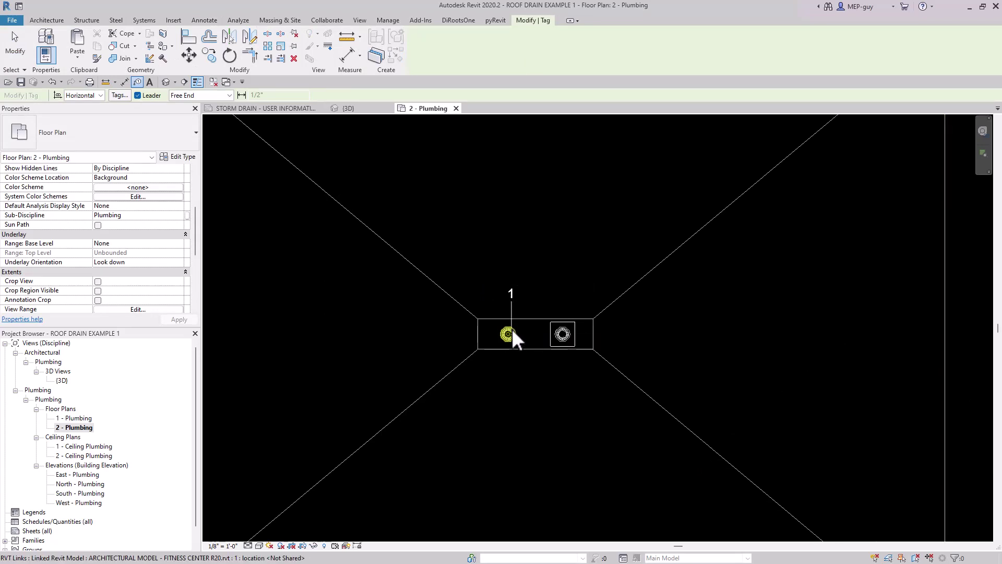
click(119, 96)
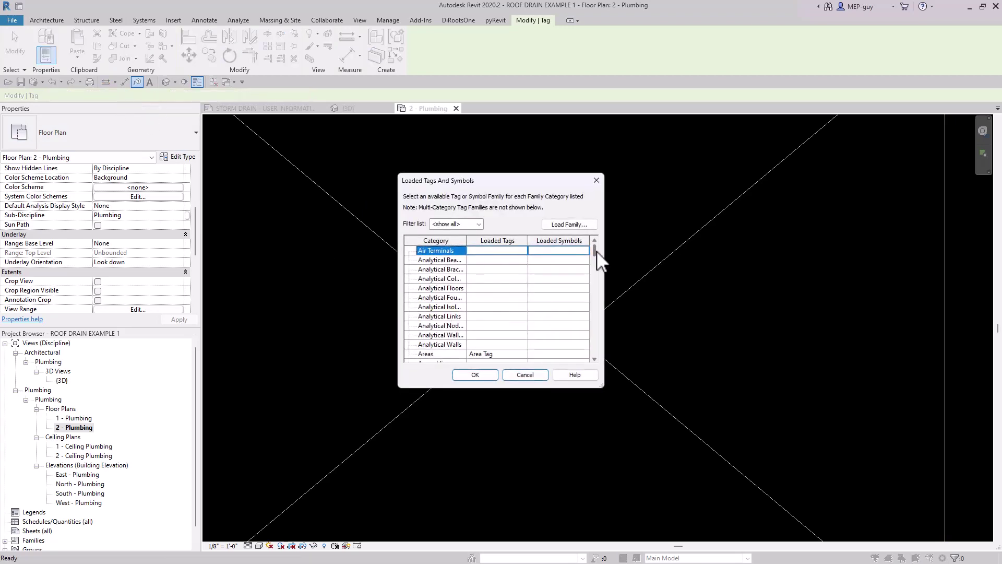
drag(595, 253, 597, 301)
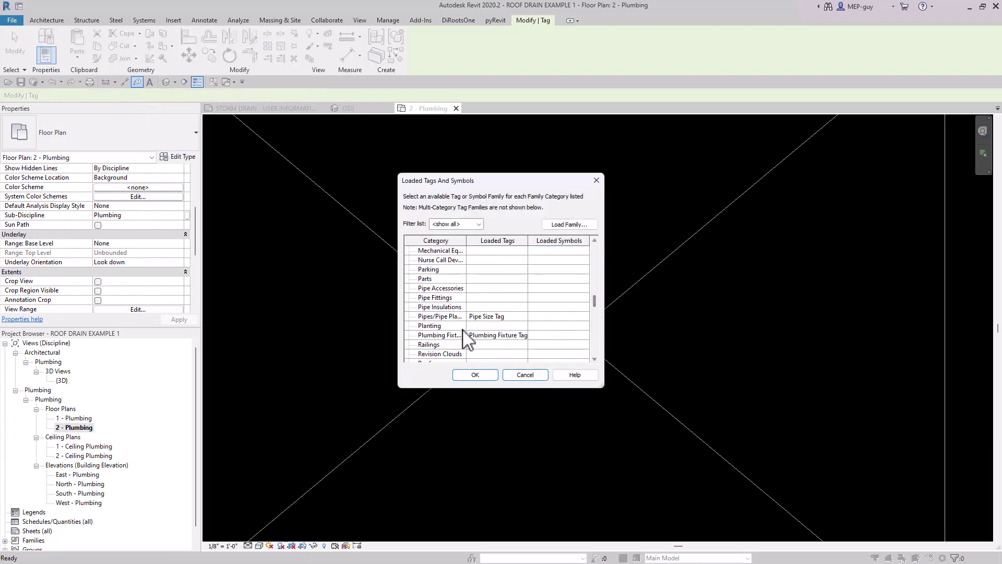
click(505, 334)
click(522, 334)
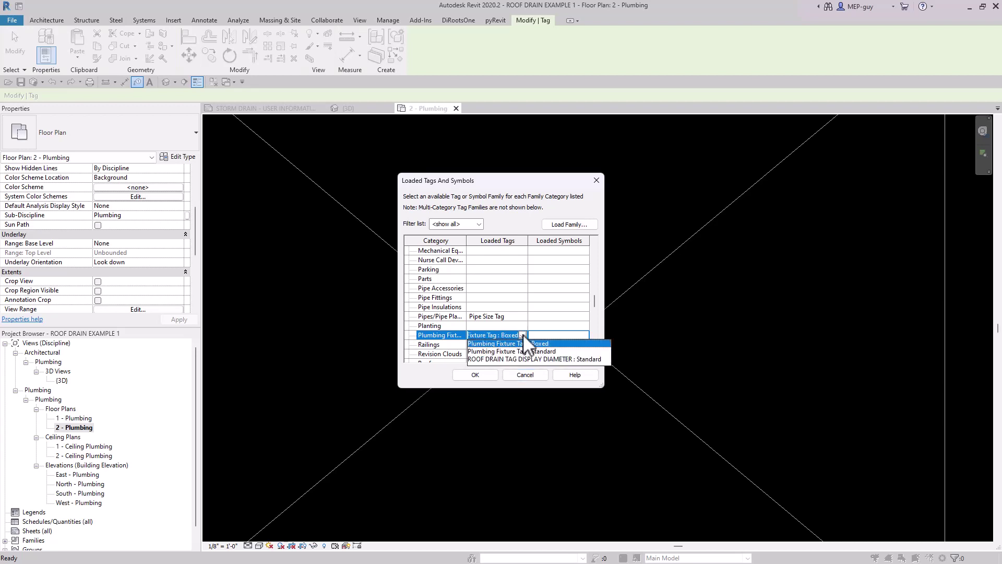
click(545, 359)
click(474, 374)
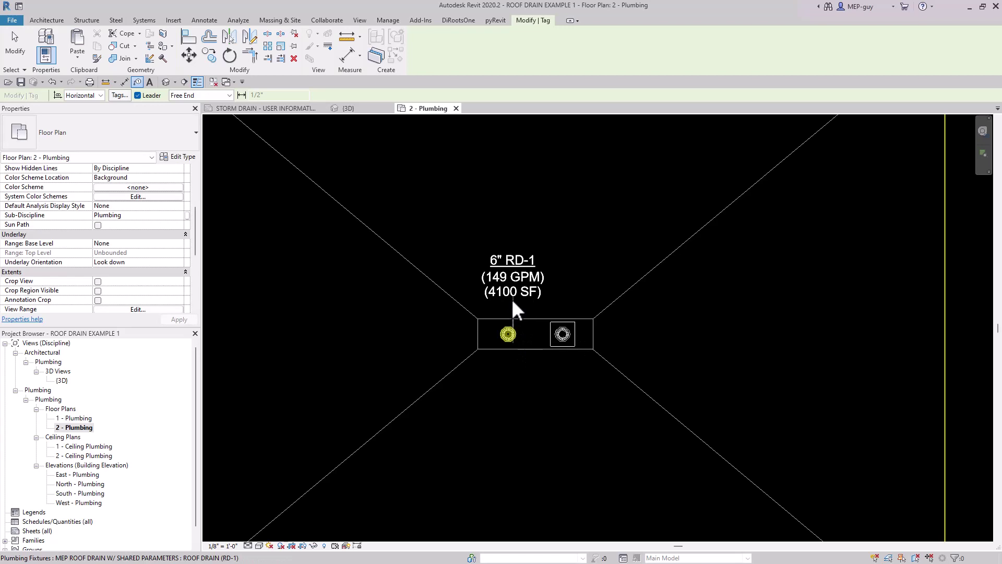
- Tag the RD-1 drain, turn off the tag's leader and position the tag just above the drain
click(514, 281)
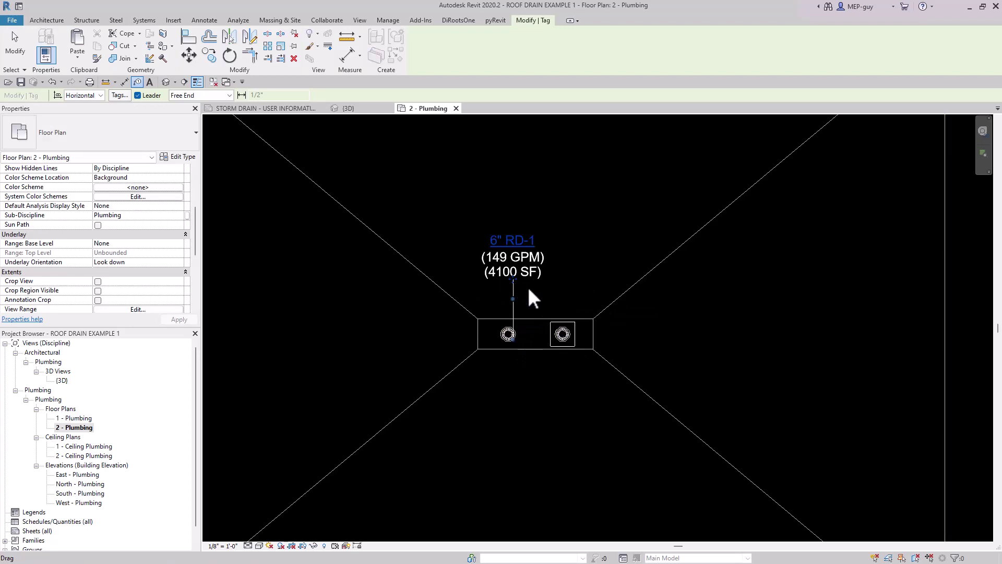
key(Escape)
click(523, 267)
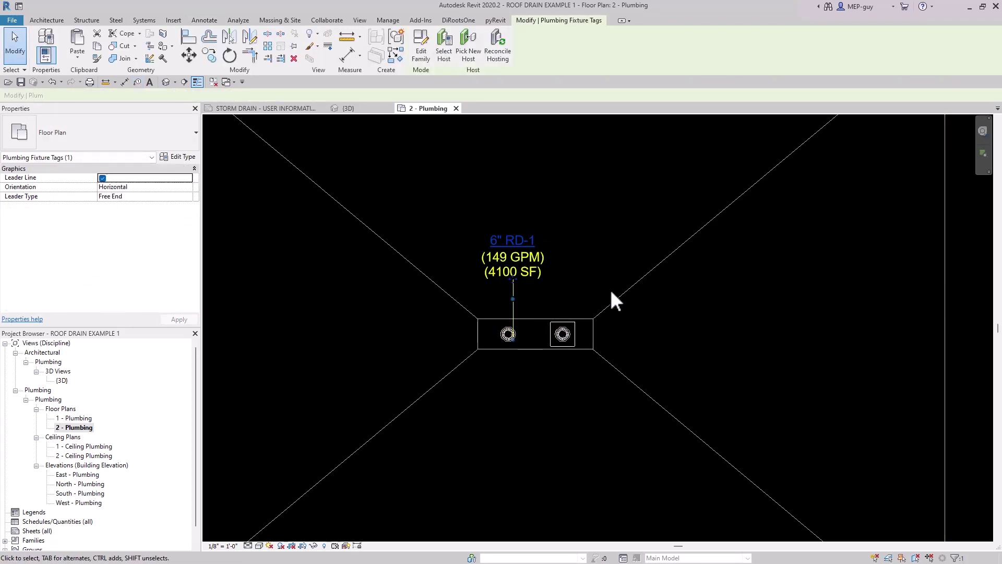
click(171, 96)
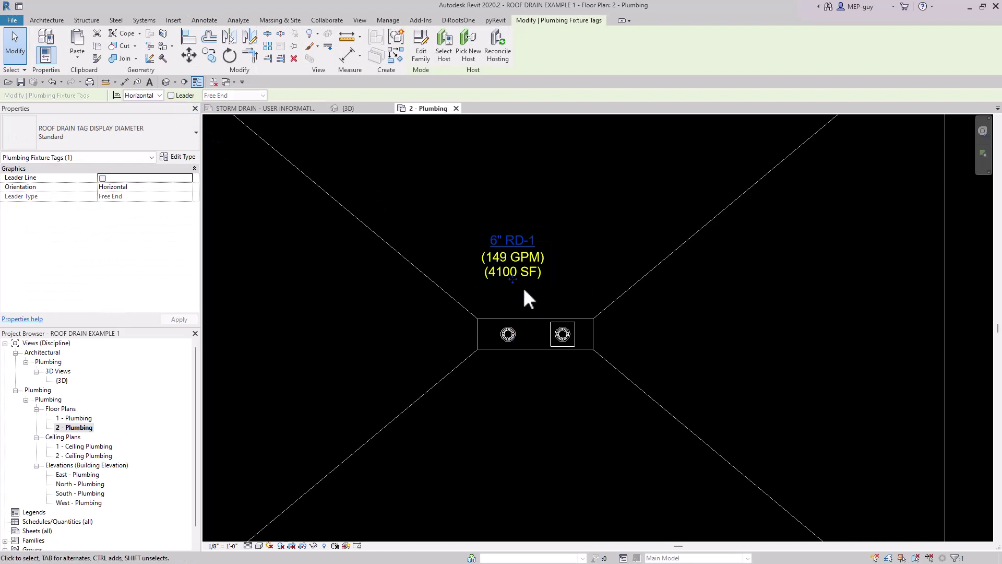
drag(514, 276, 500, 311)
key(Escape)
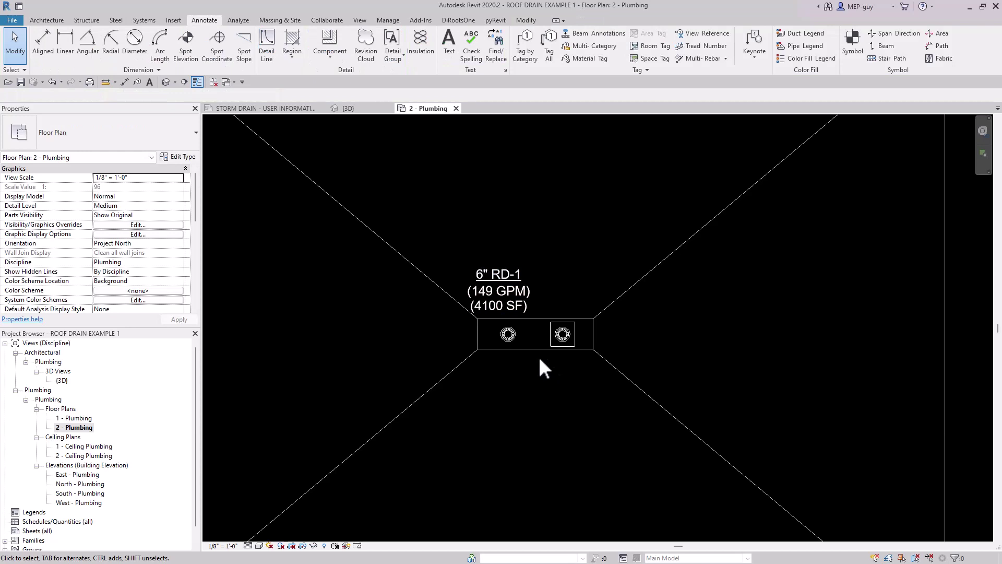
- Set the OFD-1 overflow drain's ROOF DRAIN AREA OVERRIDE to 4100 SF
scroll(494, 307, down, 3)
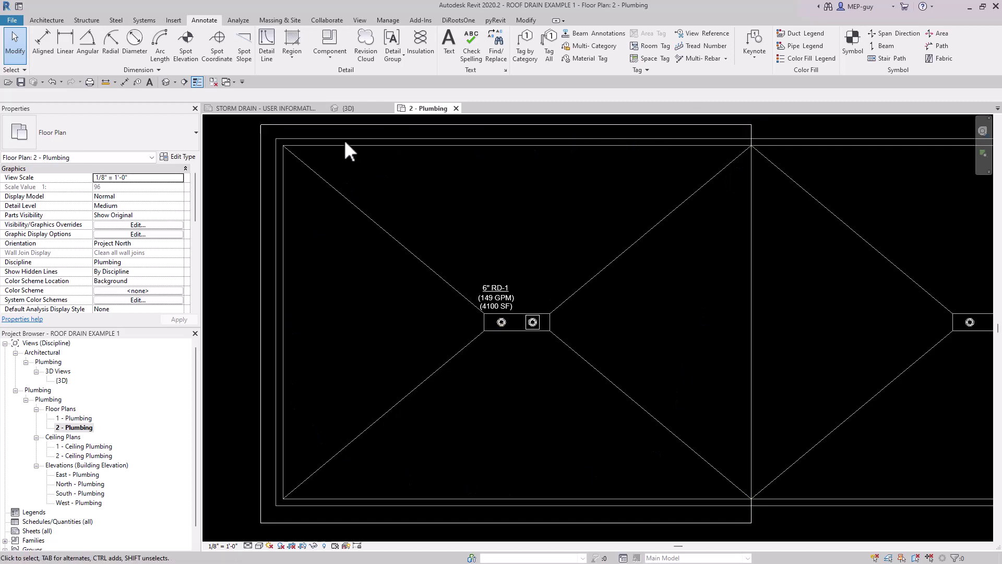
click(536, 329)
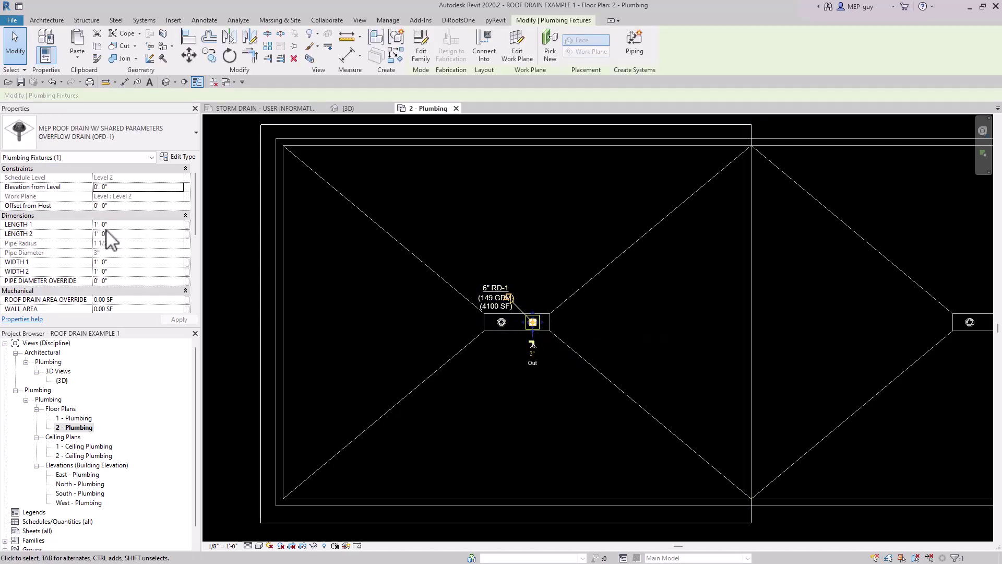
scroll(115, 232, down, 3)
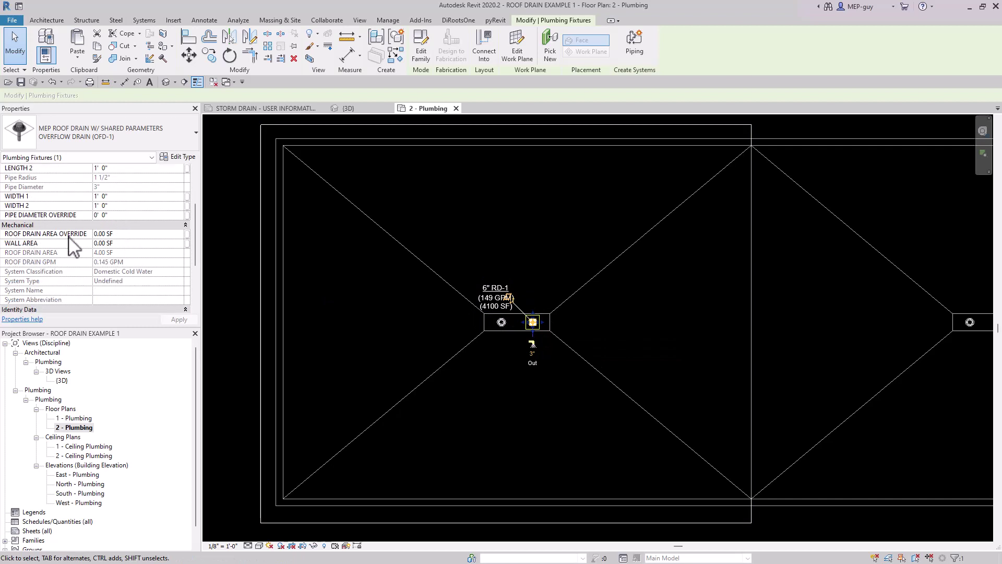
click(138, 235)
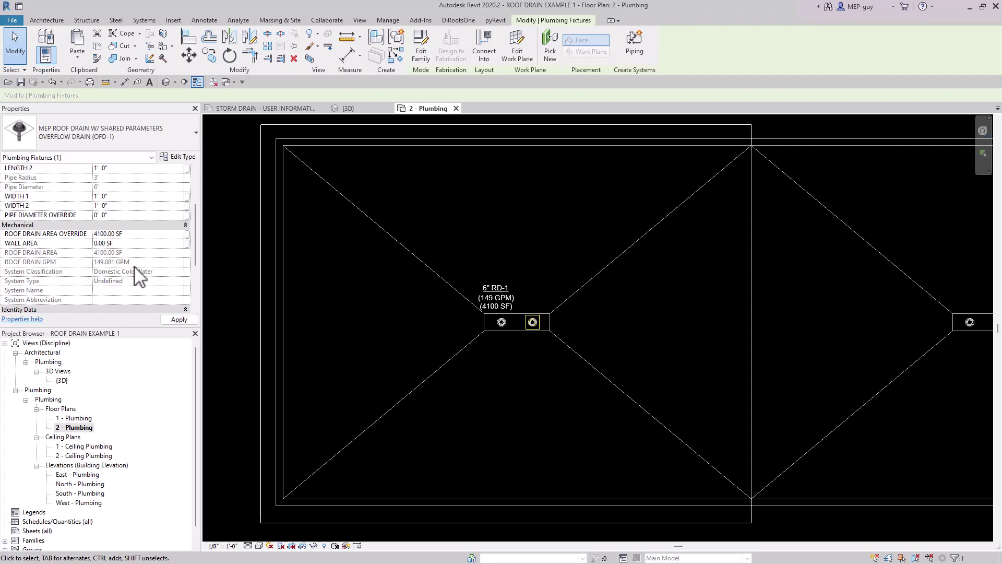
click(580, 385)
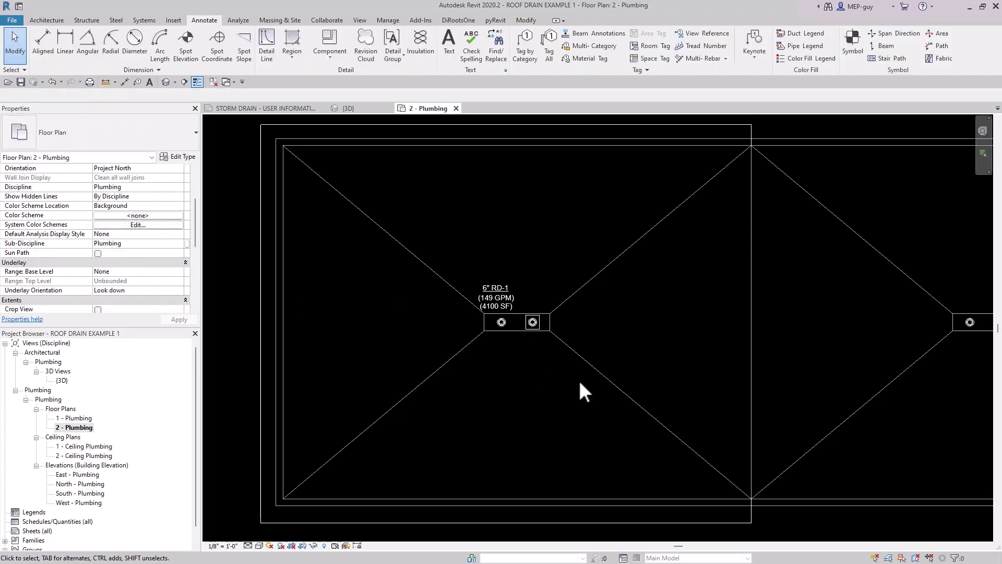
- Draw a 6" pipe from RD-1's outlet at -3' 0" middle elevation, diagonally down-left, then about 23' 7" horizontally toward the left roof edge
click(502, 323)
scroll(503, 328, down, 1)
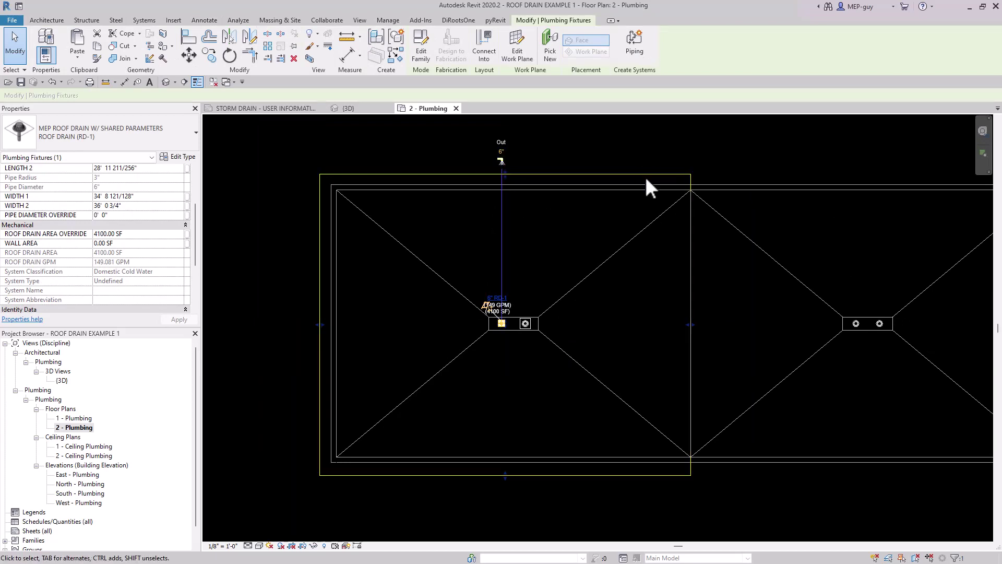
click(501, 160)
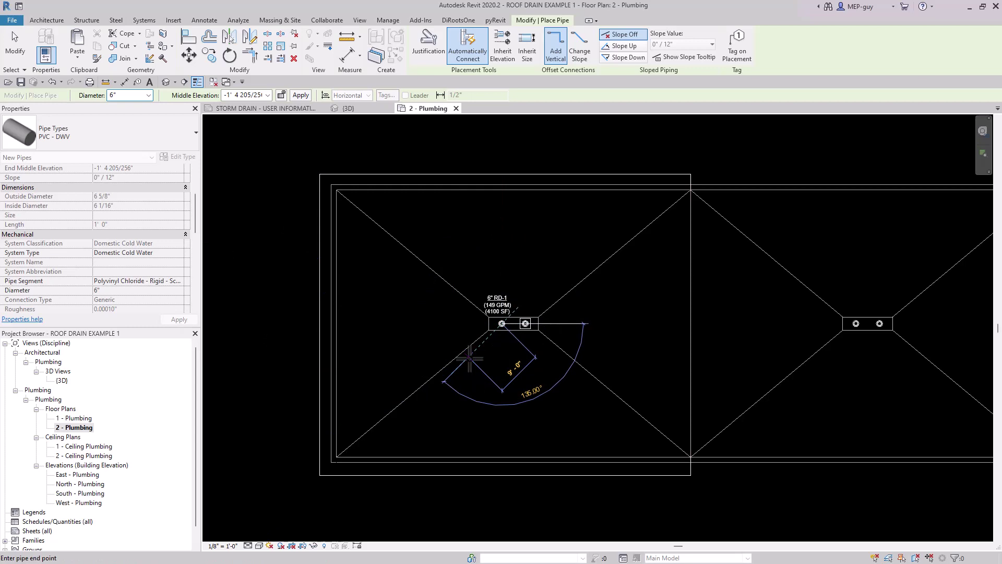
click(258, 95)
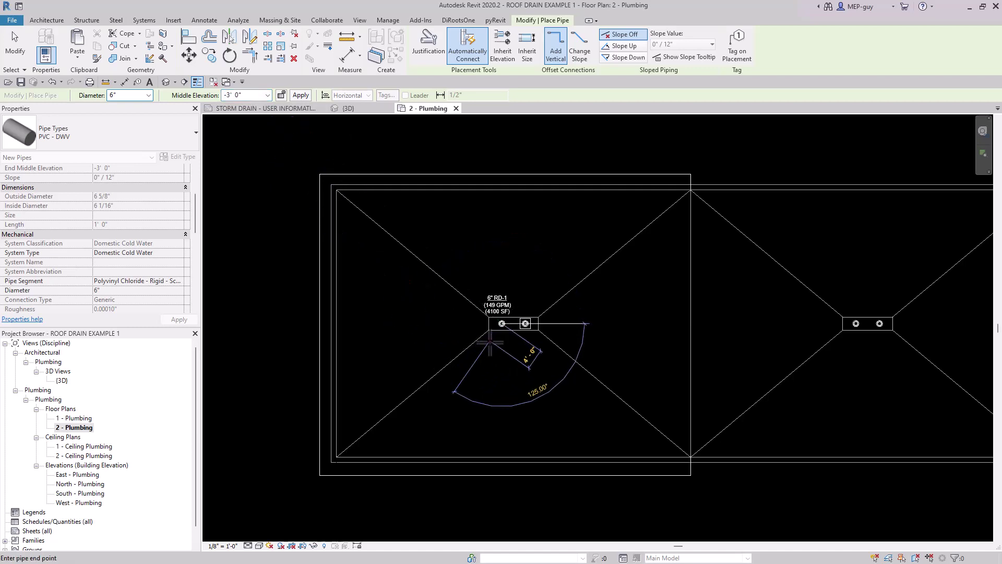
click(471, 354)
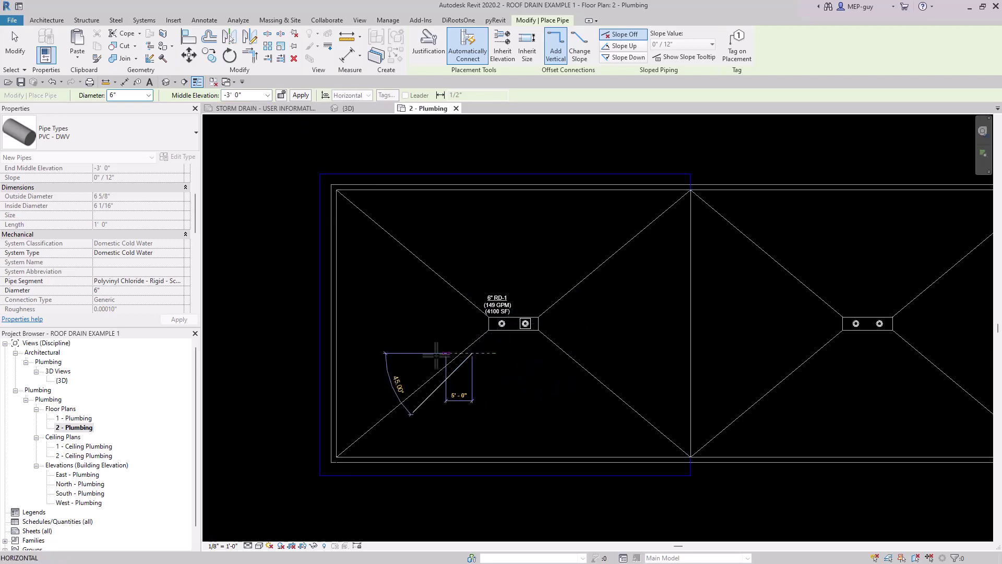
click(346, 353)
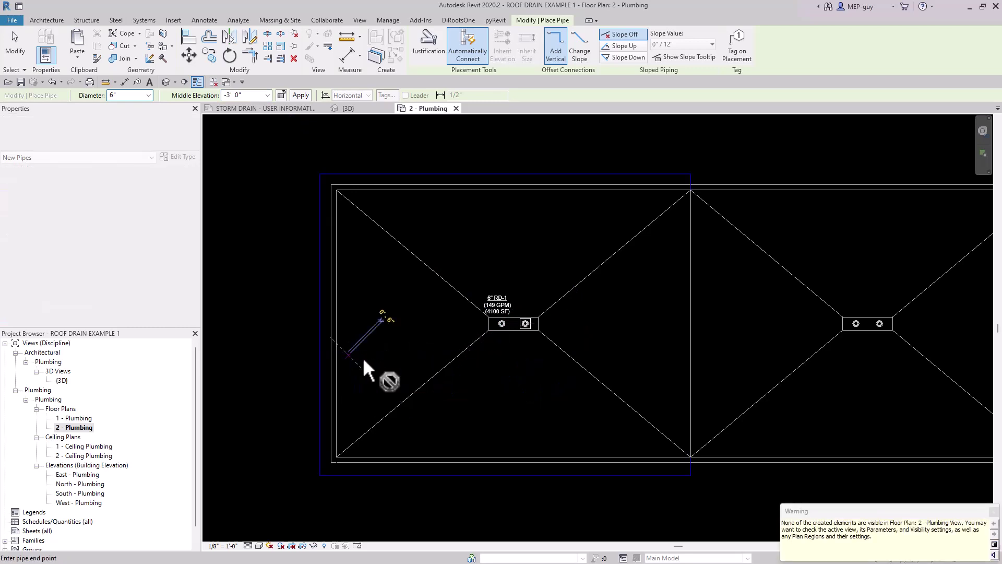
key(Escape)
key(Escape)
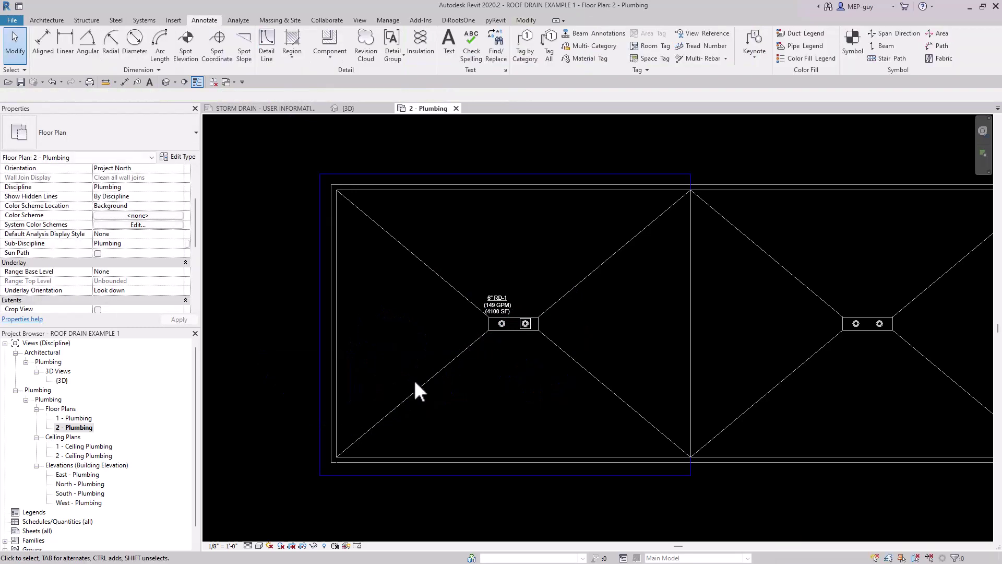
- Set the plan's view range so that the bottom and view depth offsets are both -5' 0"
scroll(164, 200, down, 5)
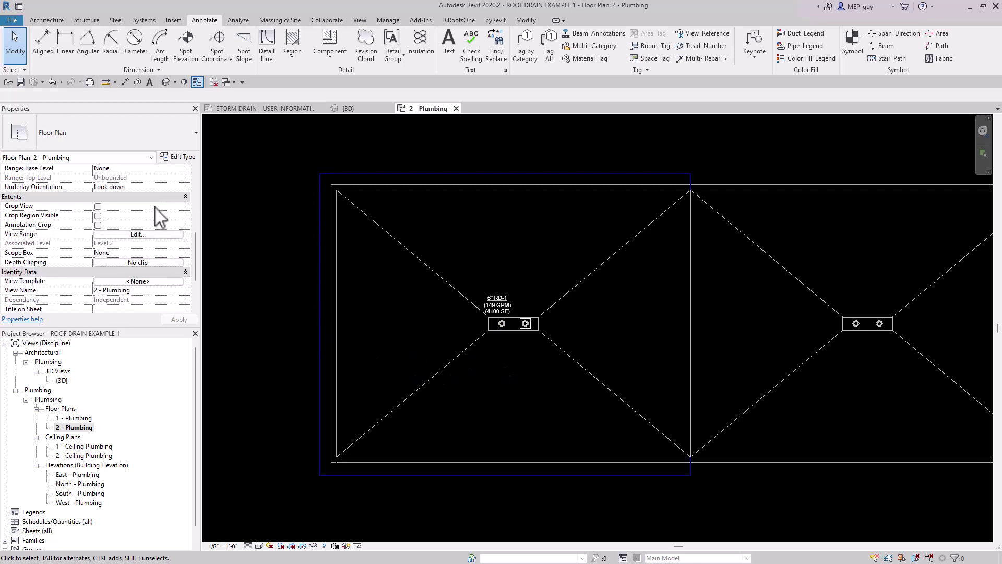
click(148, 234)
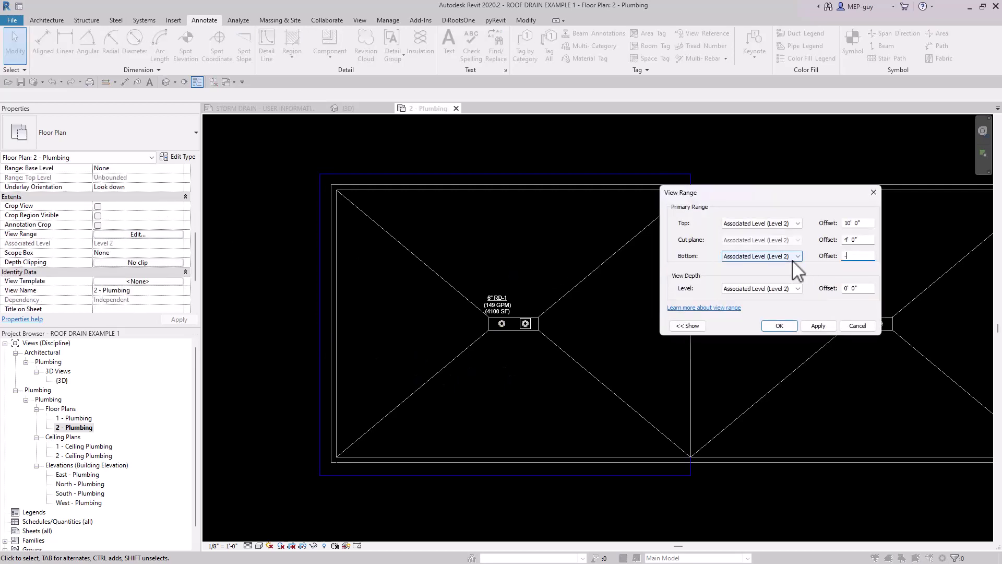
key(Tab)
key(Tab)
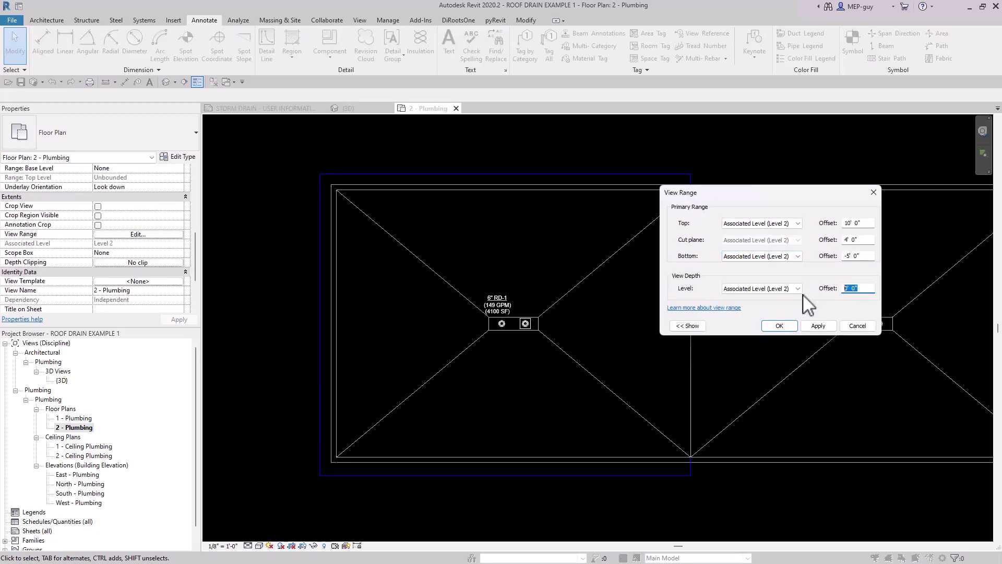
text(-5)
key(Return)
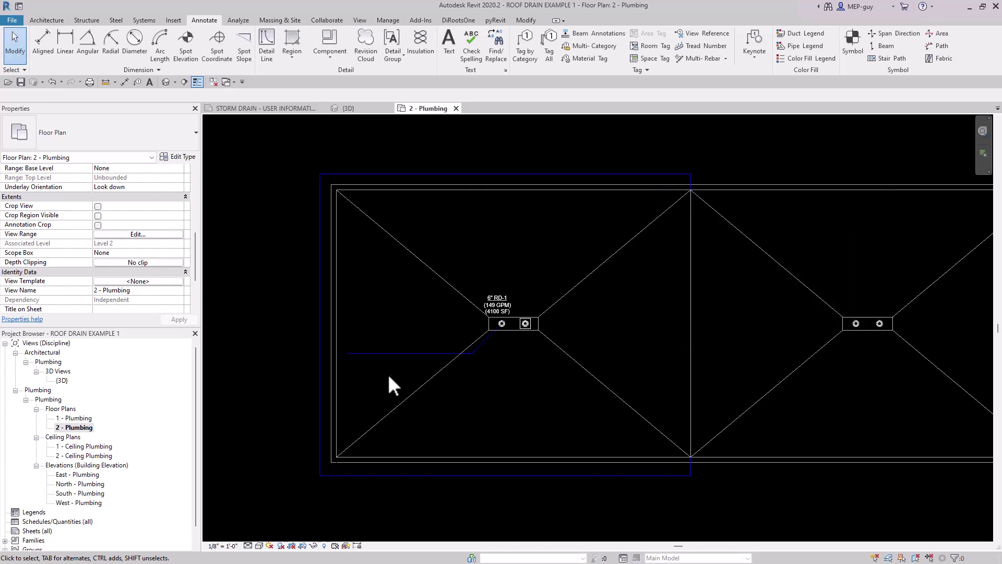
- Change the horizontal drain pipe's system type to MEP_STORM_DRAIN
click(422, 353)
scroll(151, 206, down, 2)
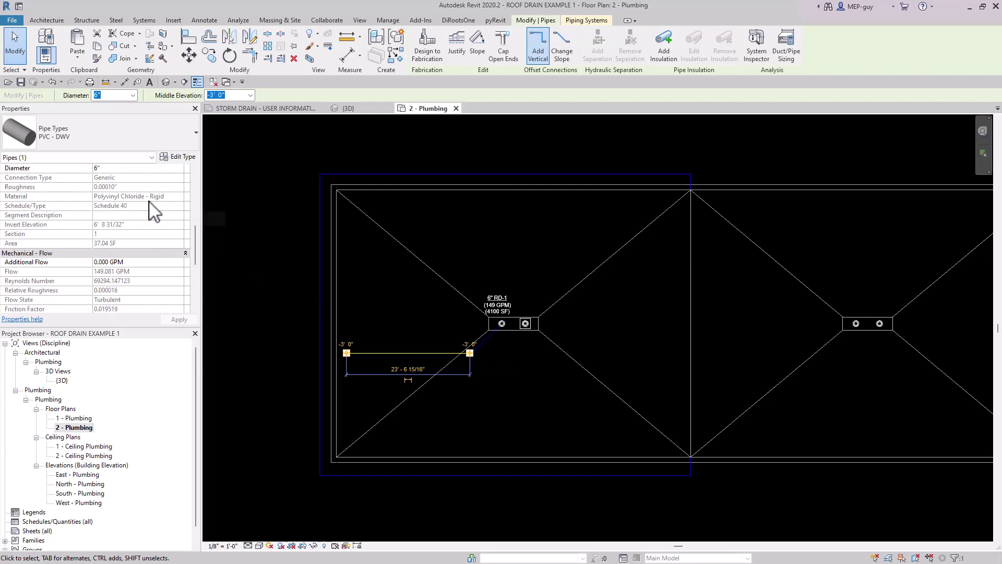
scroll(154, 211, up, 2)
click(168, 187)
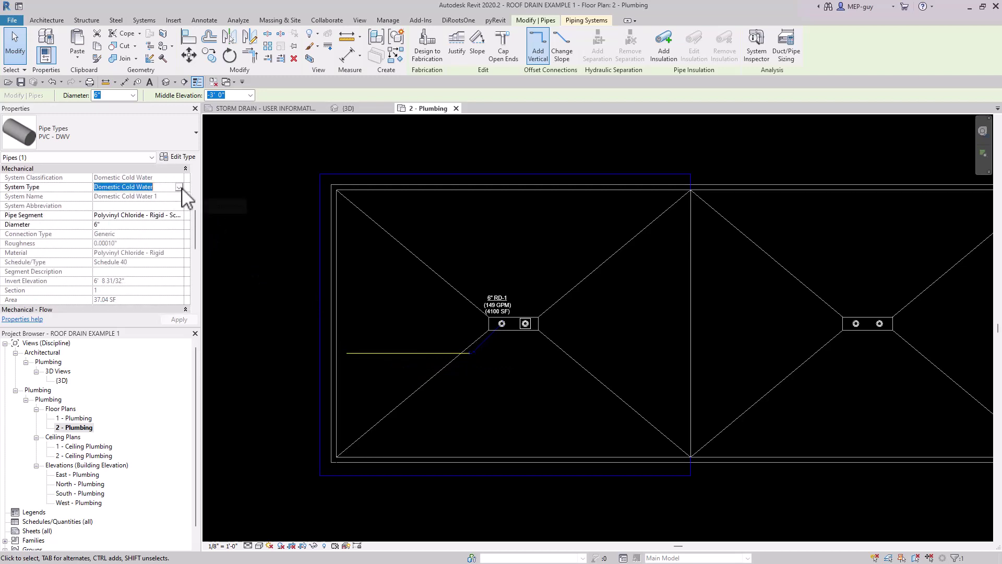
click(179, 187)
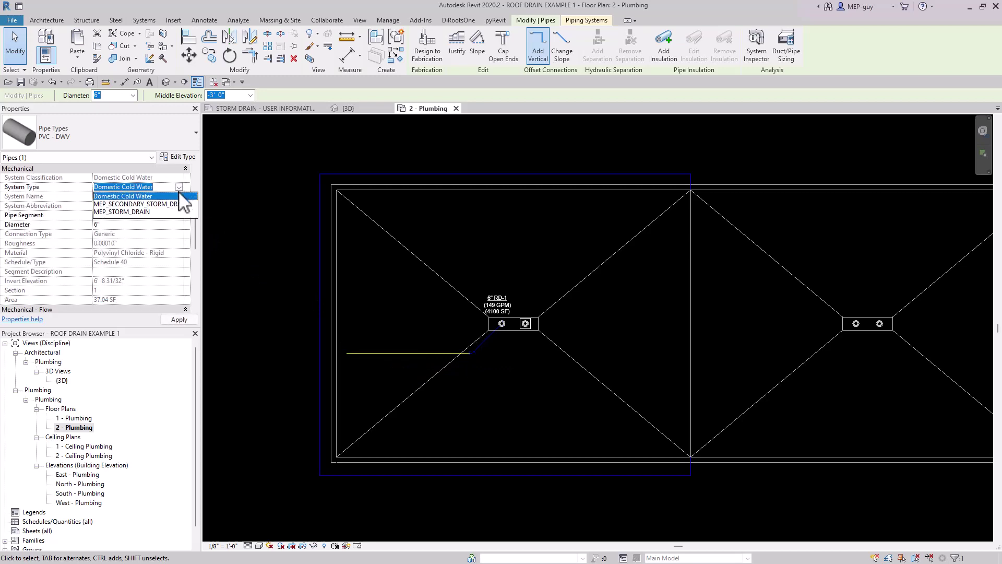
click(130, 212)
click(578, 379)
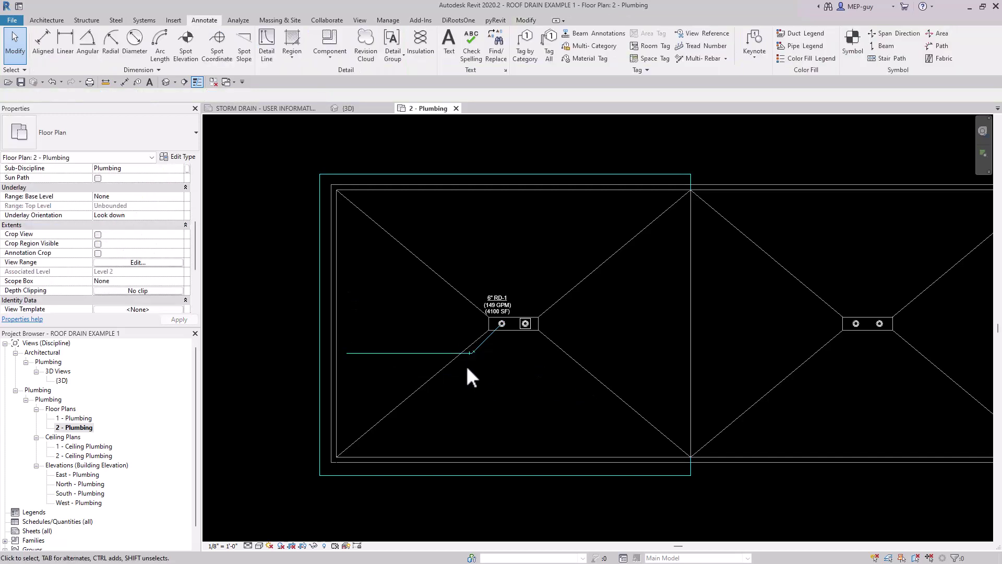
- Set the plan view's detail level to Fine
mouse_move(499, 384)
middle_down()
mouse_move(517, 392)
mouse_move(504, 395)
middle_up()
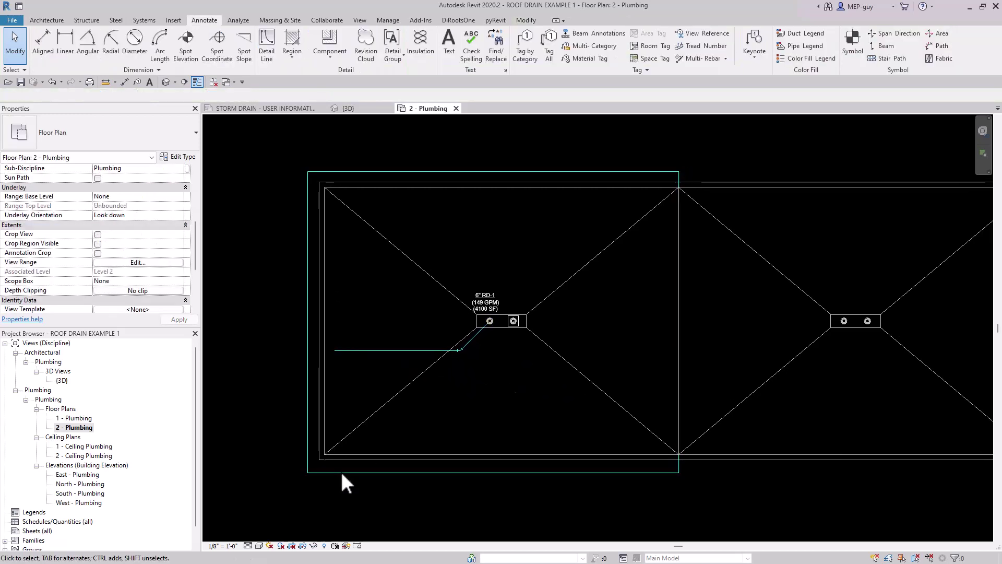
click(249, 545)
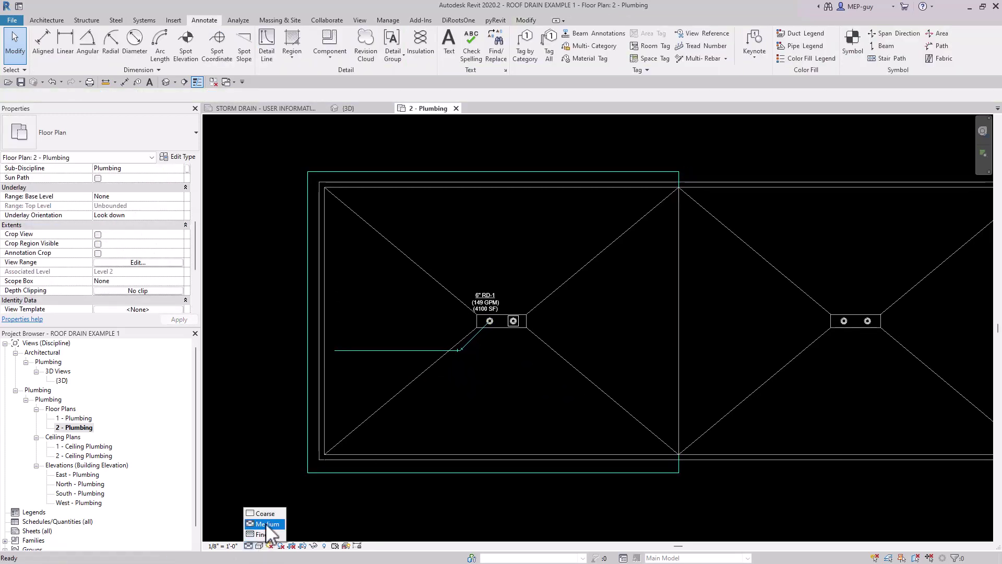
click(265, 524)
click(248, 545)
click(261, 533)
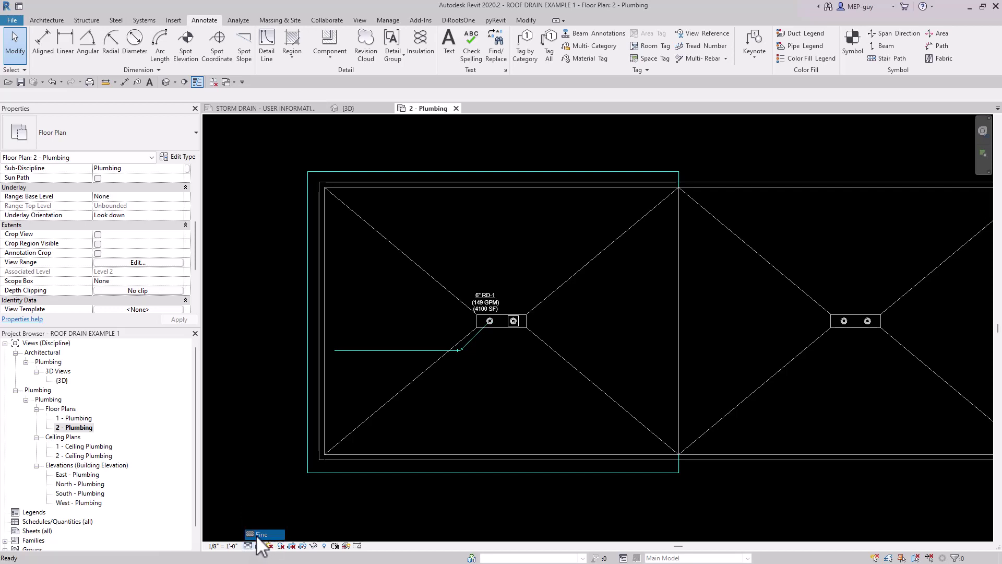
click(258, 535)
scroll(452, 408, up, 1)
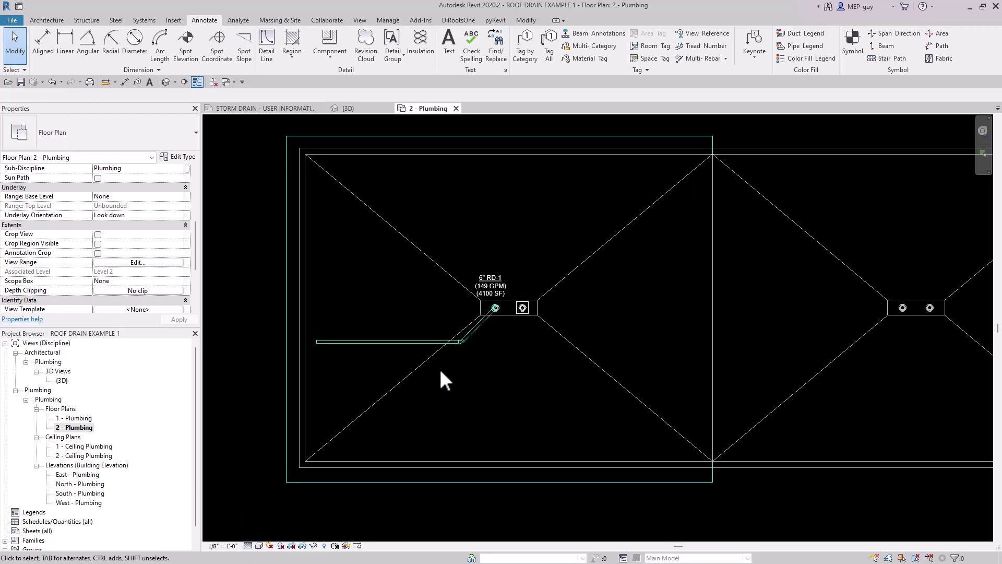
- Move the horizontal storm pipe up closer to RD-1 and extend its free end toward the left roof edge
click(409, 343)
drag(410, 342, 424, 325)
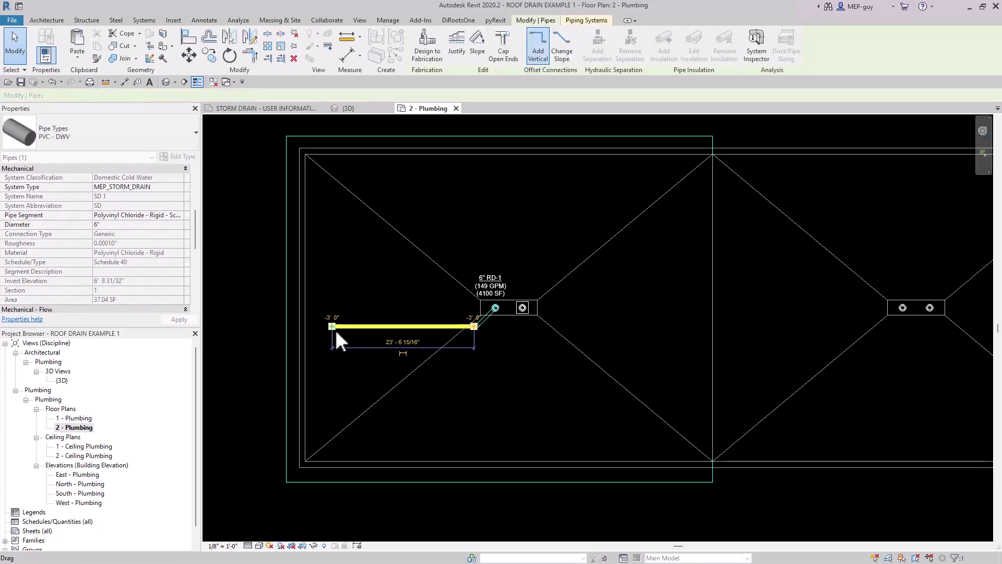
drag(332, 327, 313, 327)
key(Escape)
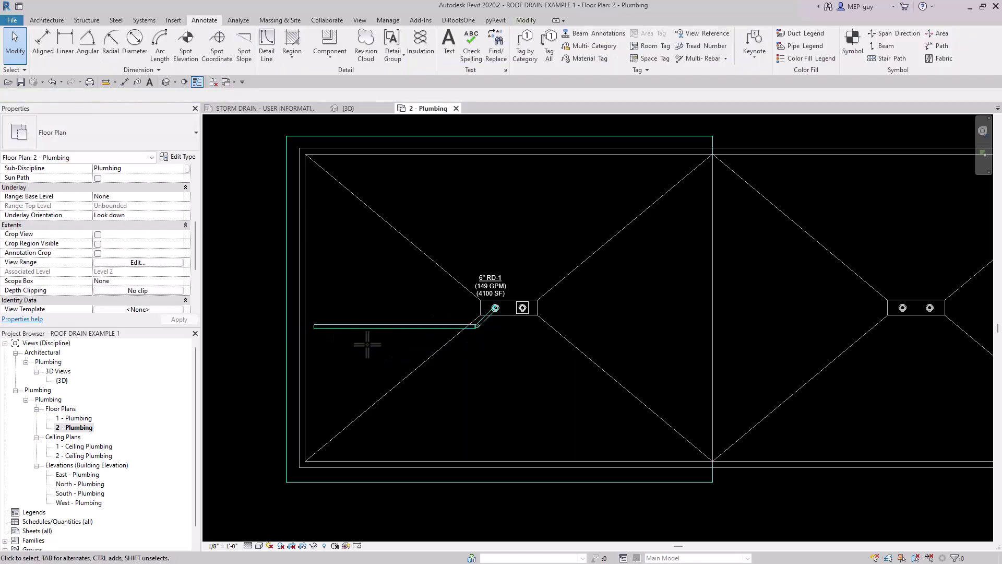
- Run a pipe from overflow drain OFD-1 at middle elevation -3' 0", diagonally at 135° and then horizontally toward the left roof edge
middle_drag(427, 359, 420, 370)
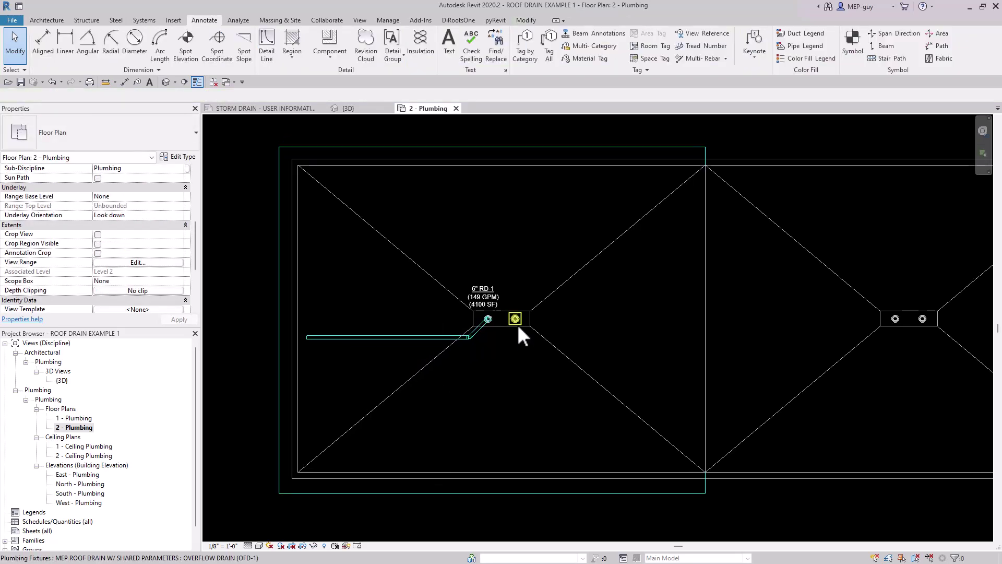
click(518, 324)
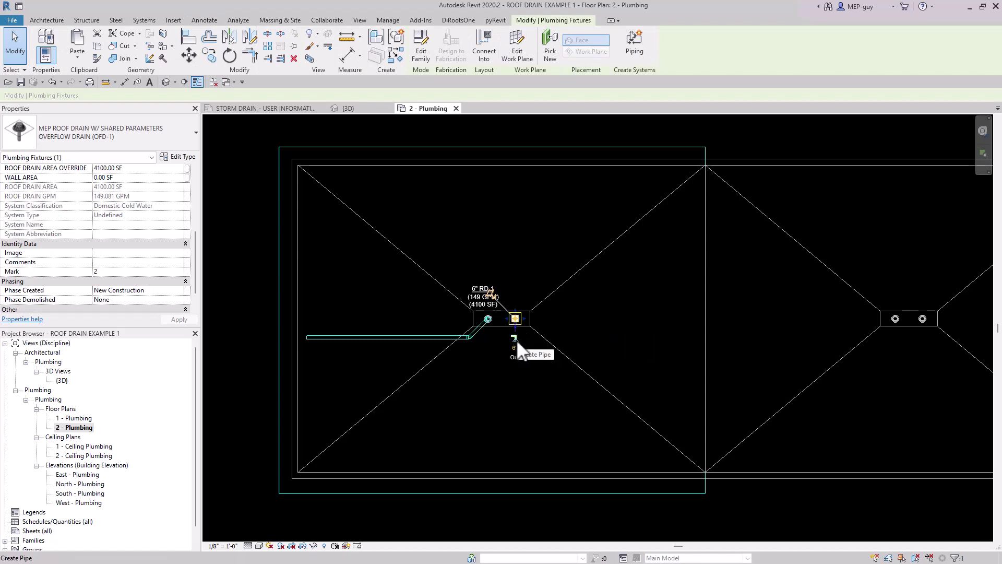
click(515, 340)
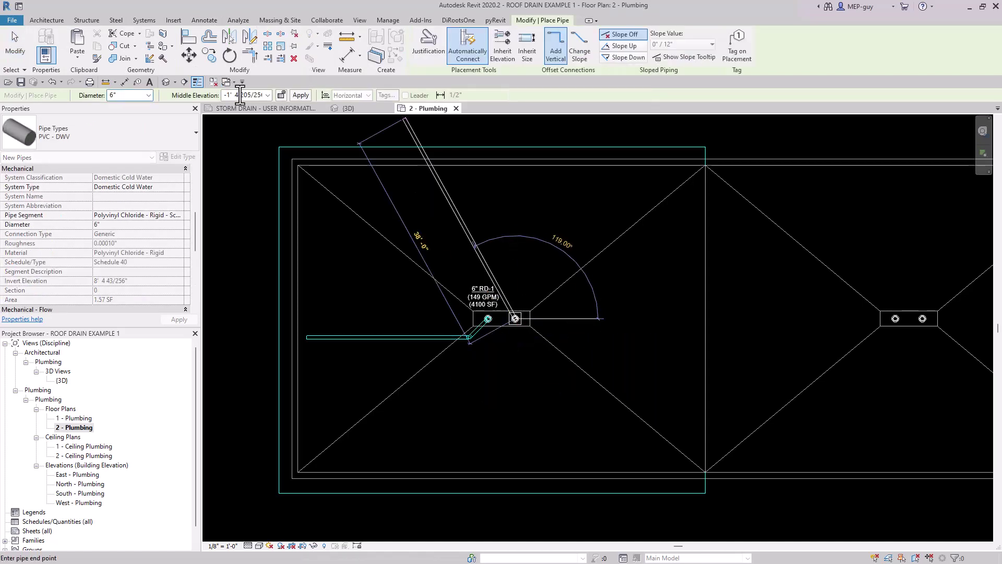
key(Return)
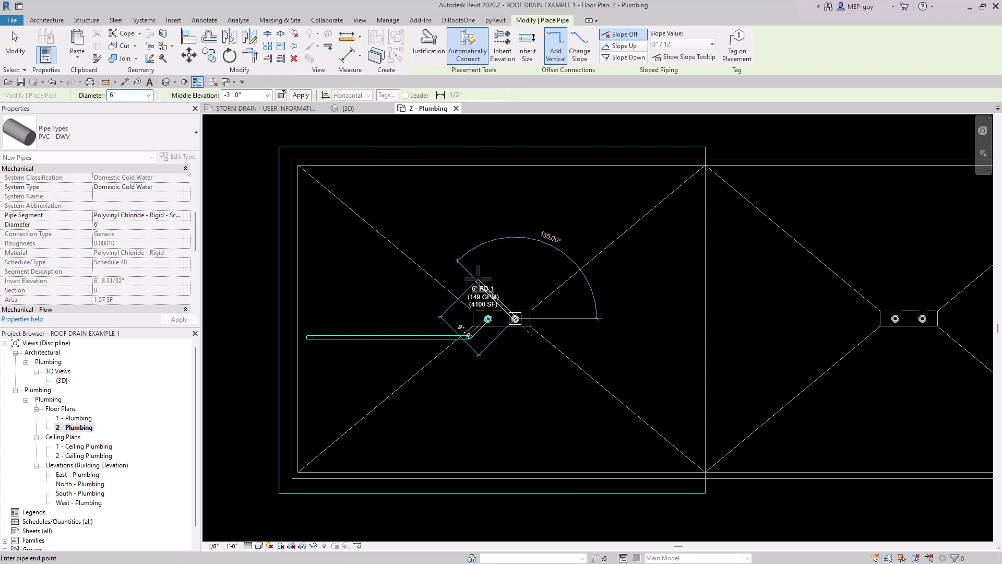
click(308, 281)
key(Escape)
key(Escape)
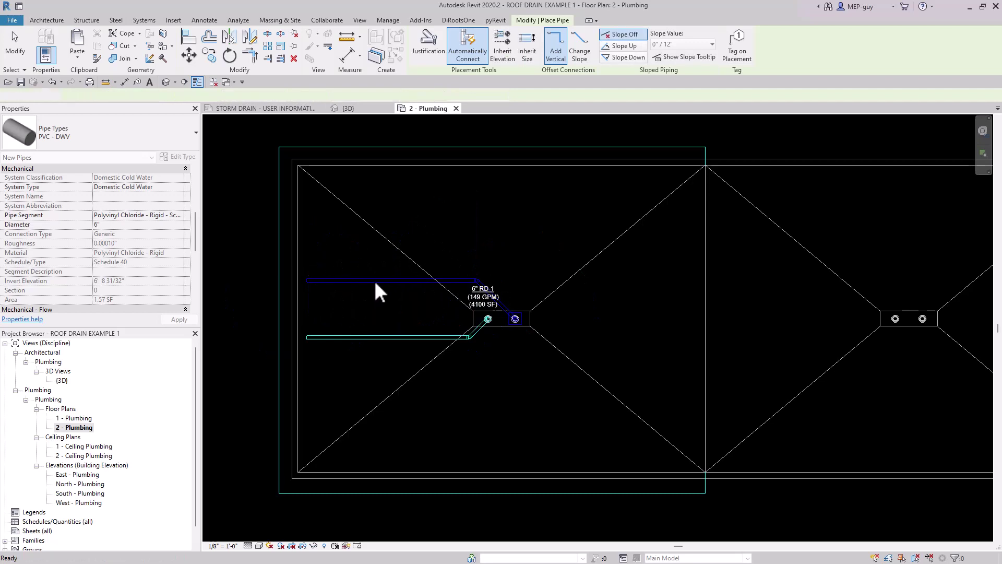
- Change the horizontal overflow pipe's system type to the secondary storm drain type beginning MEP_SECONDARY_STORM
click(374, 280)
click(157, 187)
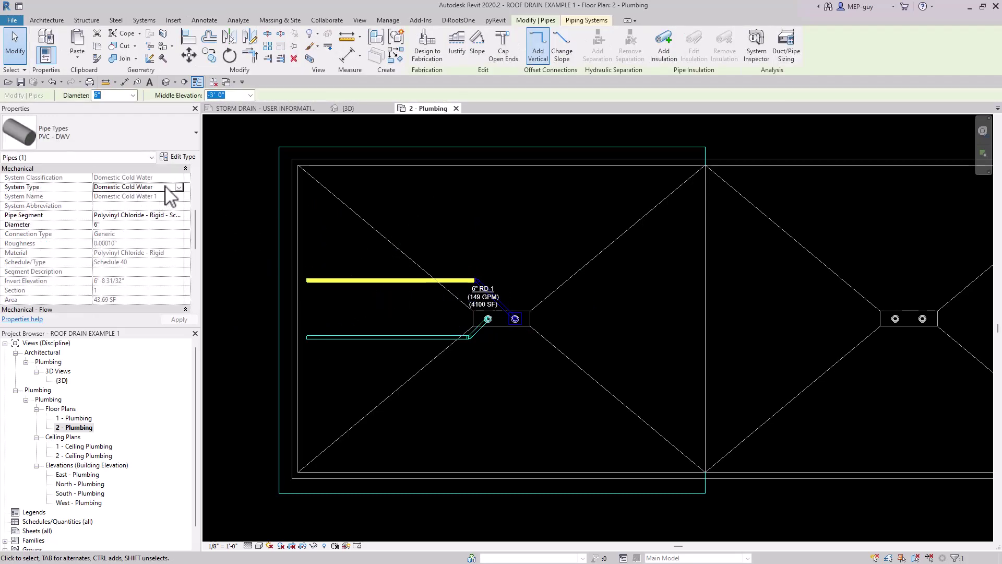
click(179, 187)
click(148, 212)
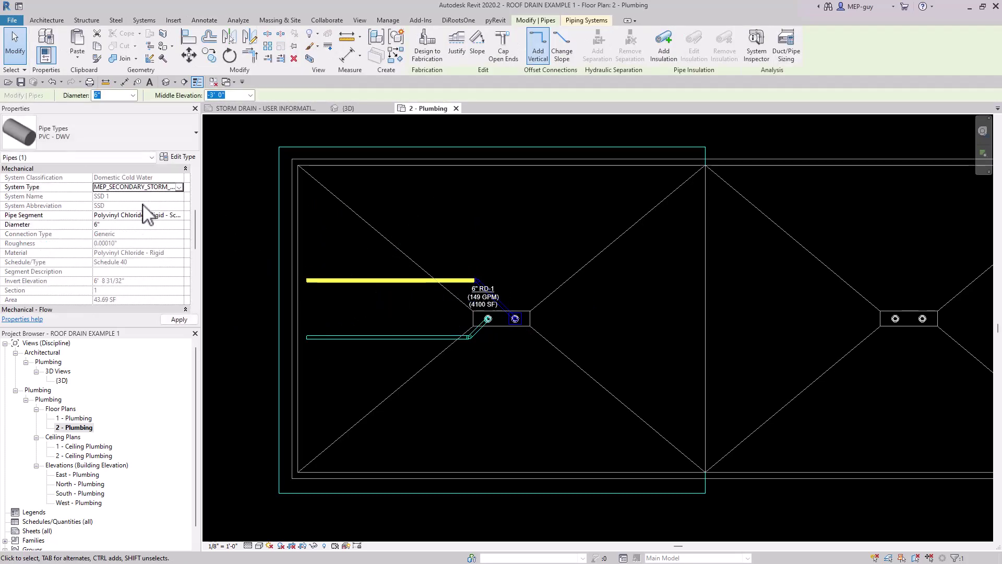
key(Escape)
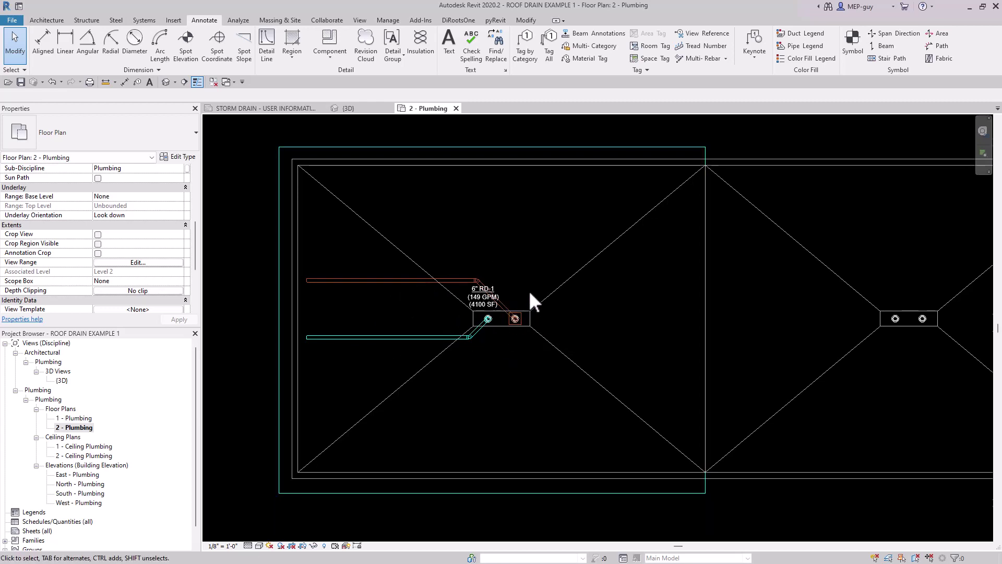
- Move the RD-1 tag to the left of its drain so it sits between the two storm pipes
scroll(528, 290, up, 2)
click(462, 315)
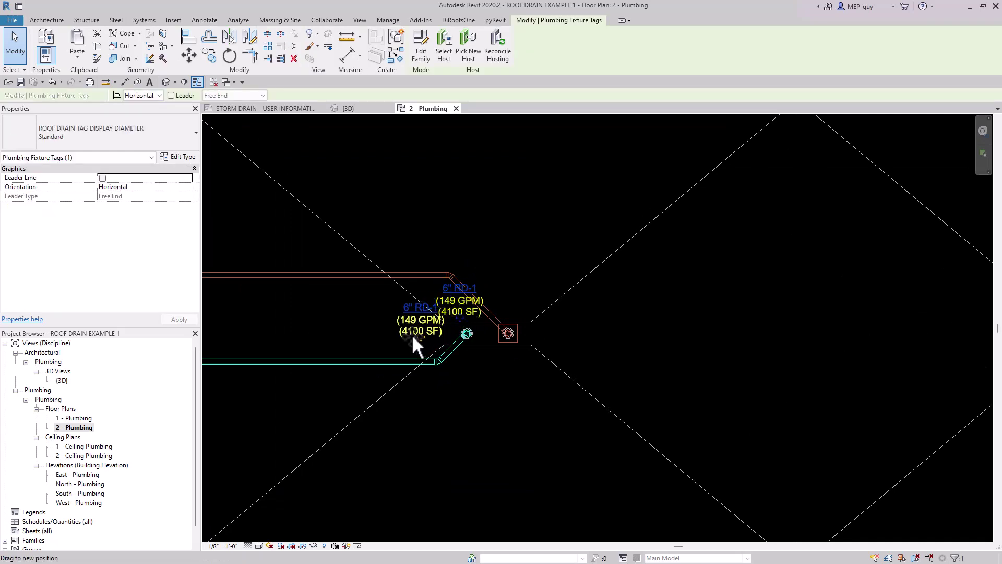
drag(412, 338, 411, 340)
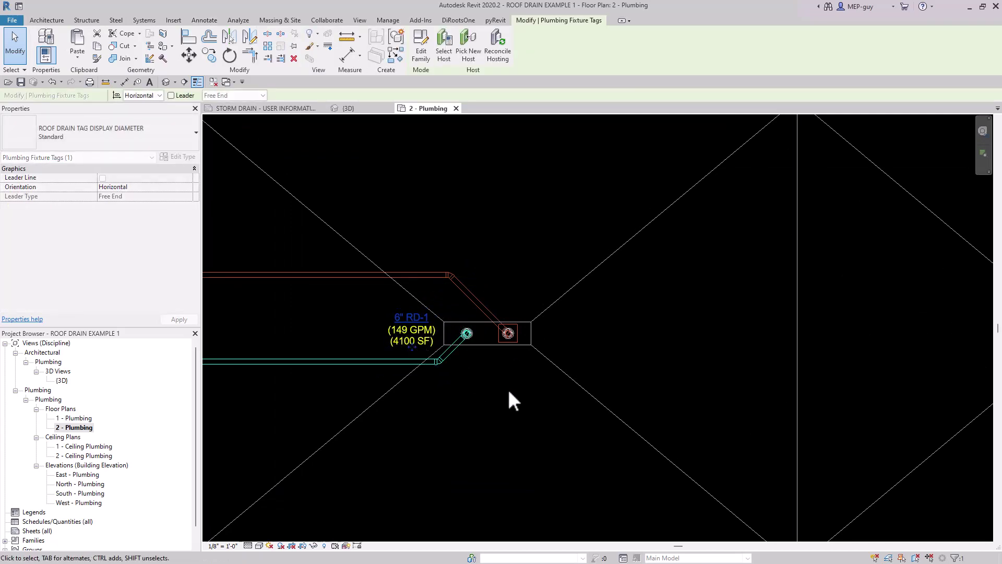
click(509, 390)
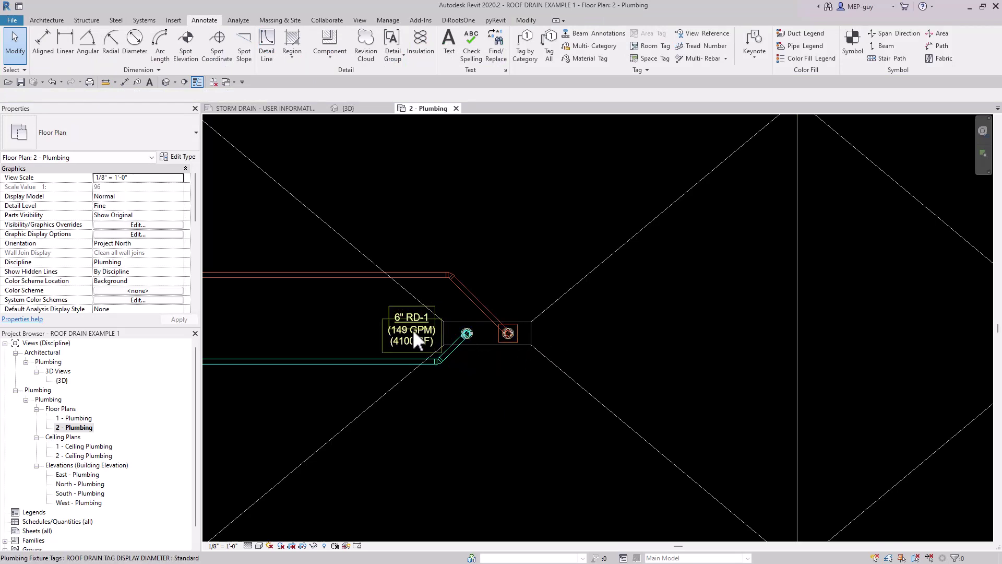
- Tag overflow drain OFD-1 with the same tag type without a leader, and position the tag right of the drain
click(412, 328)
right_click(412, 330)
click(469, 170)
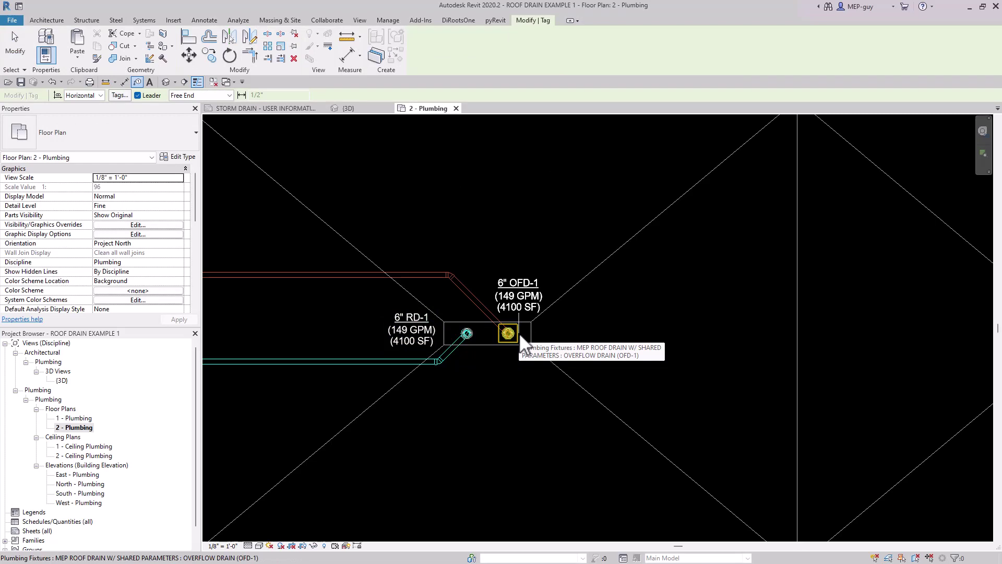
click(137, 95)
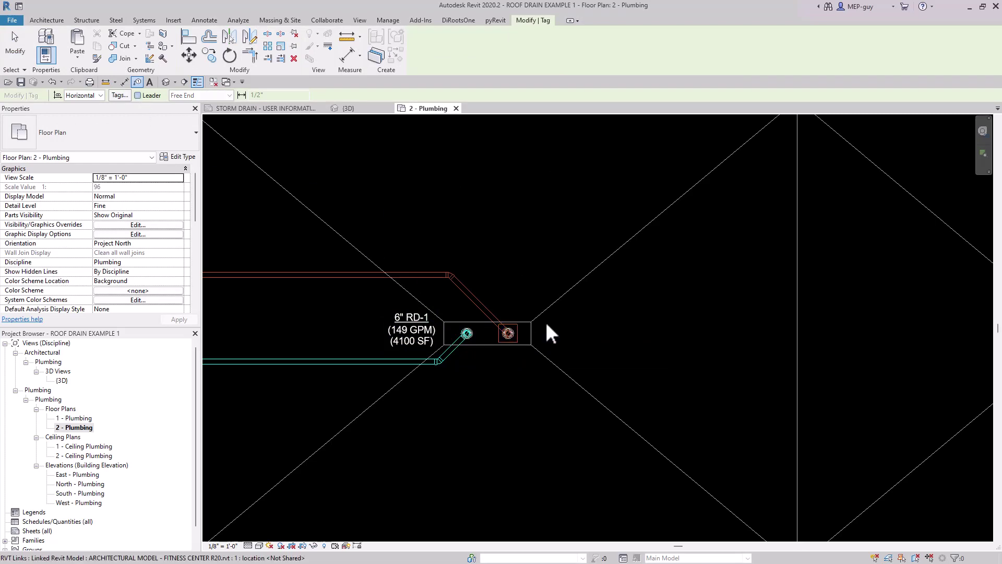
click(518, 333)
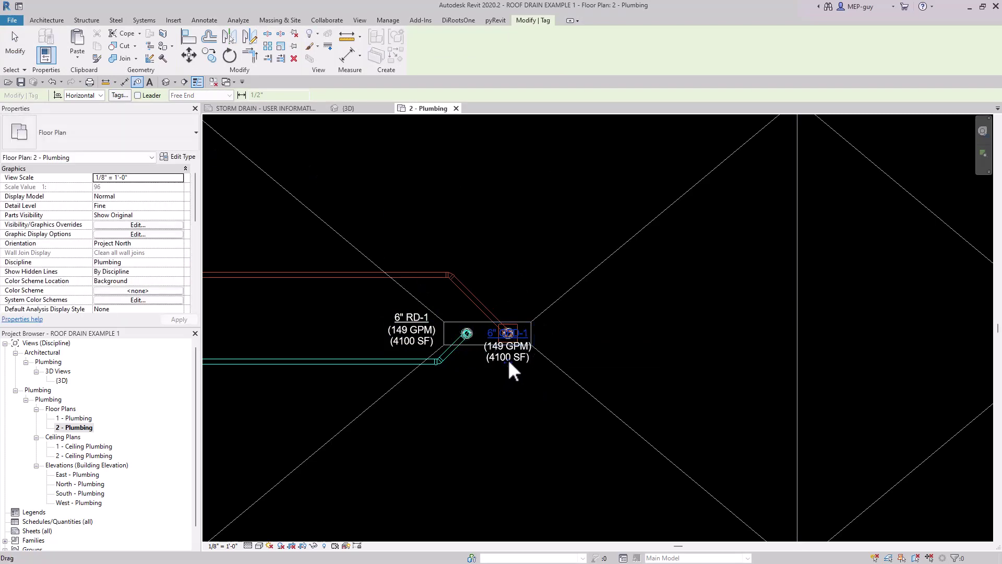
drag(509, 359, 565, 345)
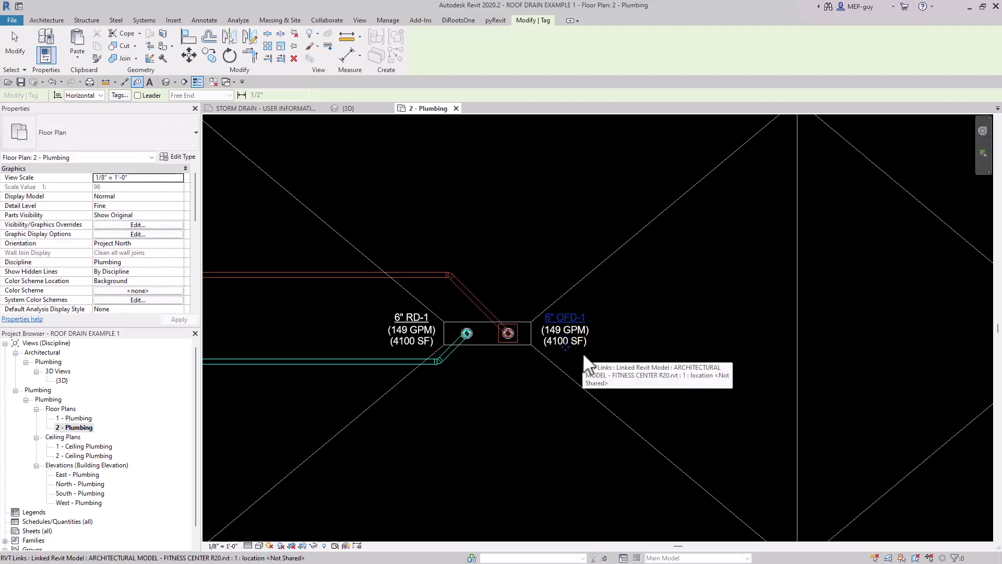
key(Escape)
- Place an MEP roof drain of type ROOF DRAIN (RD-1) on the Level 2 work plane, centred on the right bay's left drain
scroll(498, 403, down, 2)
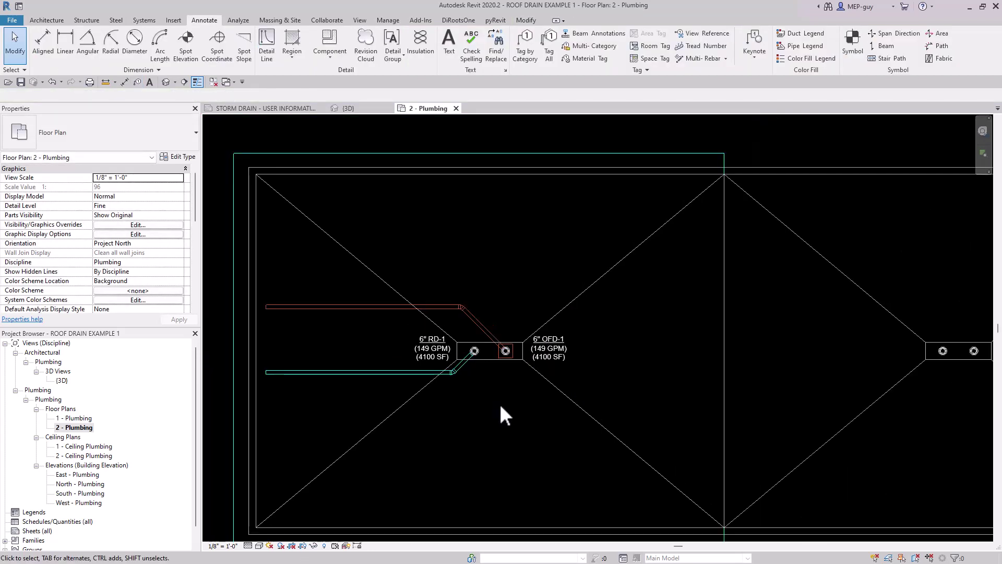
scroll(501, 406, down, 6)
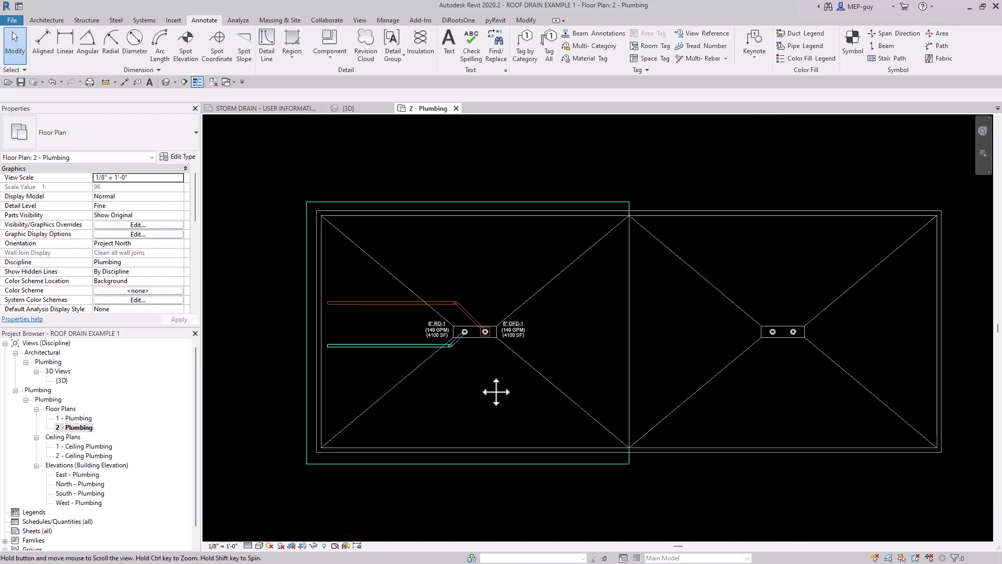
middle_drag(495, 391, 464, 397)
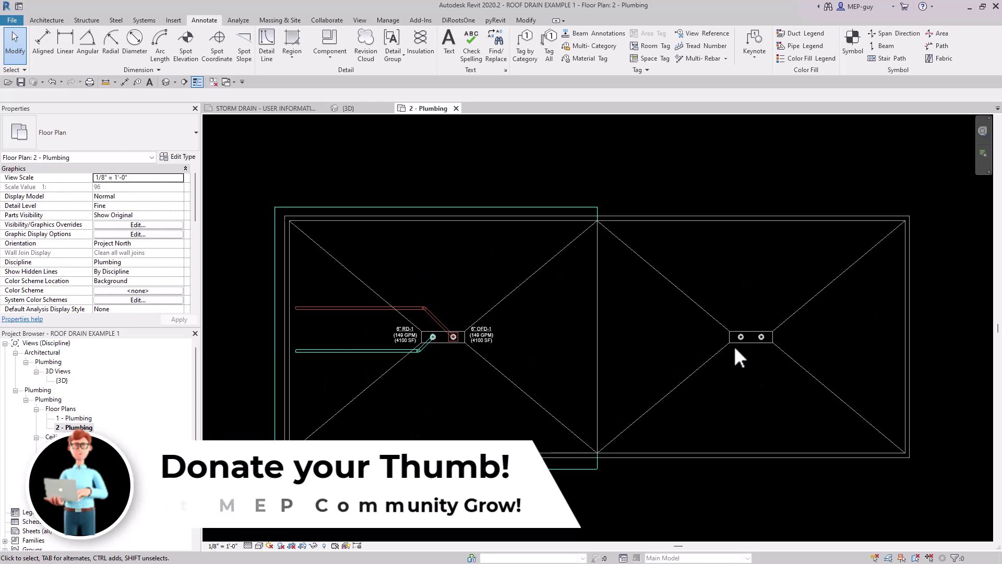
click(145, 21)
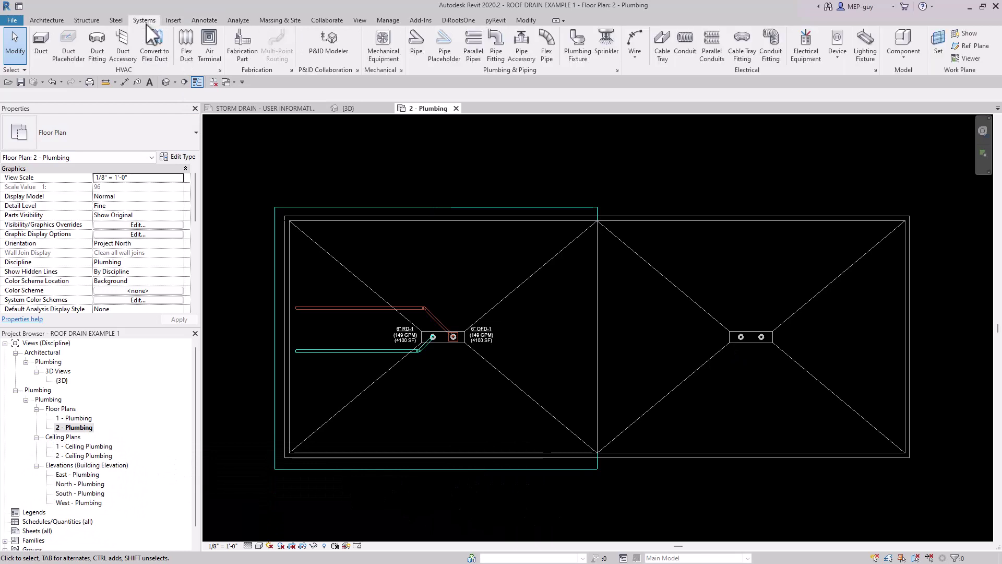
click(577, 47)
click(82, 131)
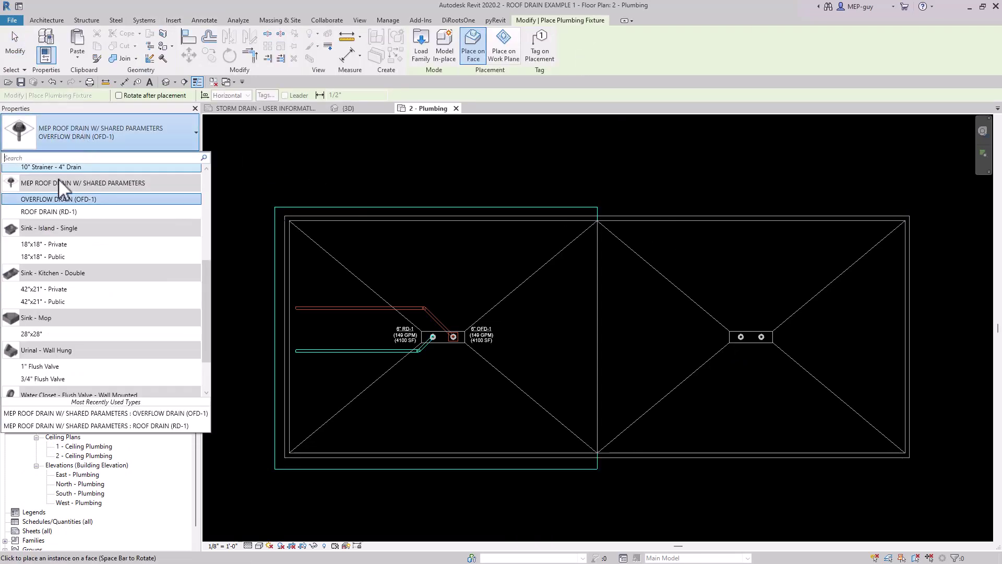
click(53, 211)
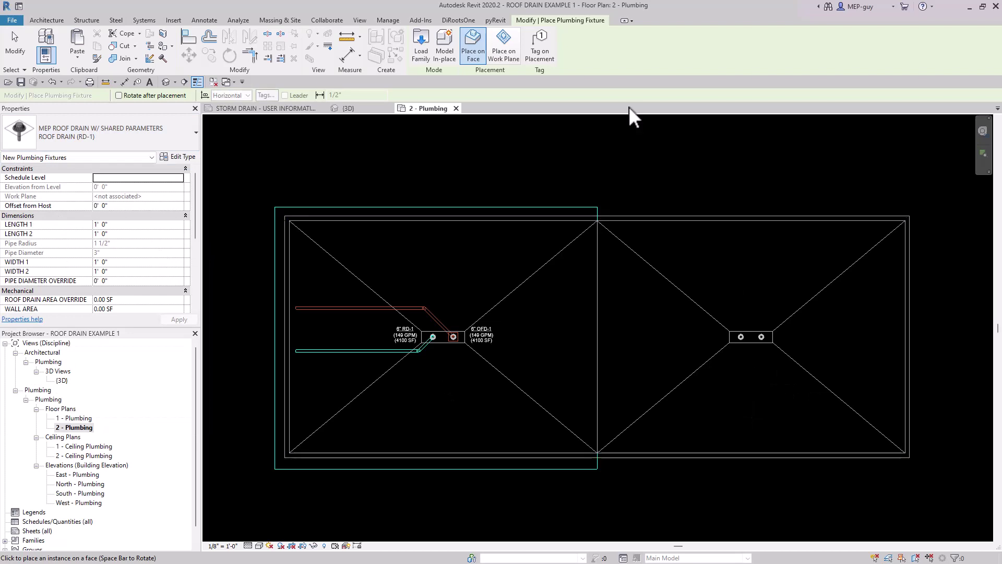
click(506, 52)
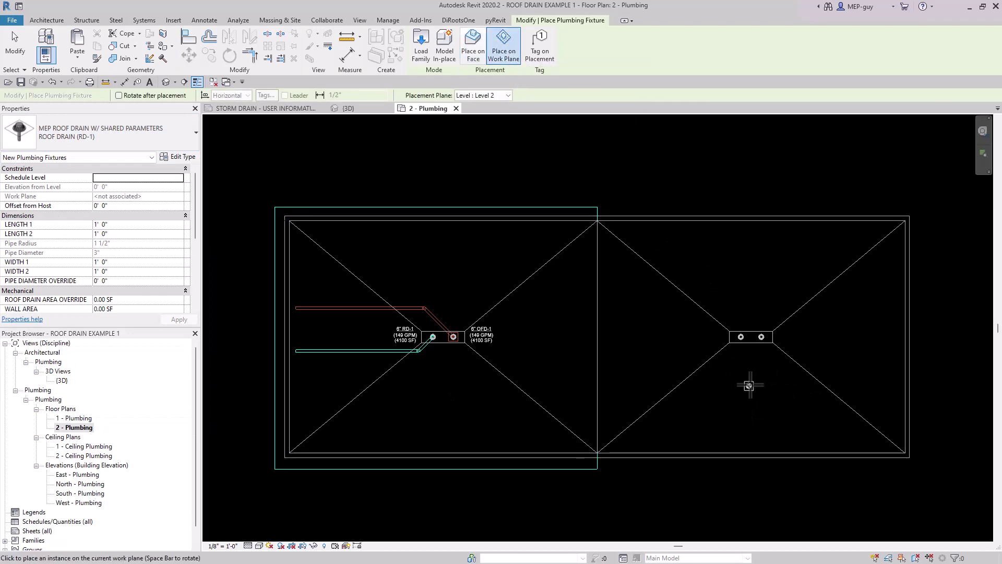
scroll(750, 340, up, 10)
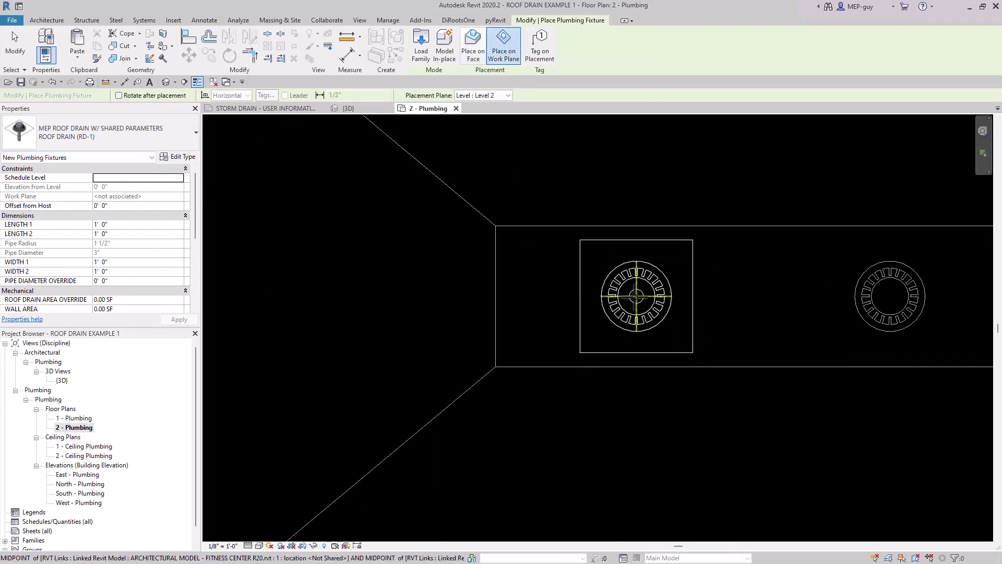
click(636, 296)
- Place an OVERFLOW DRAIN (OFD-1) centred on the right bay's other linked drain, beside the new roof drain
scroll(473, 415, down, 3)
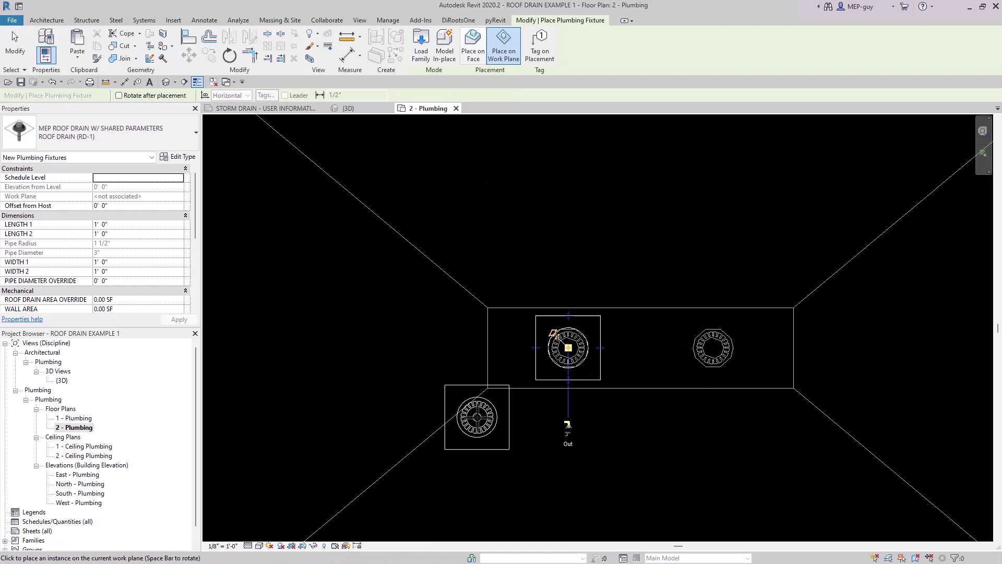
click(121, 127)
click(69, 196)
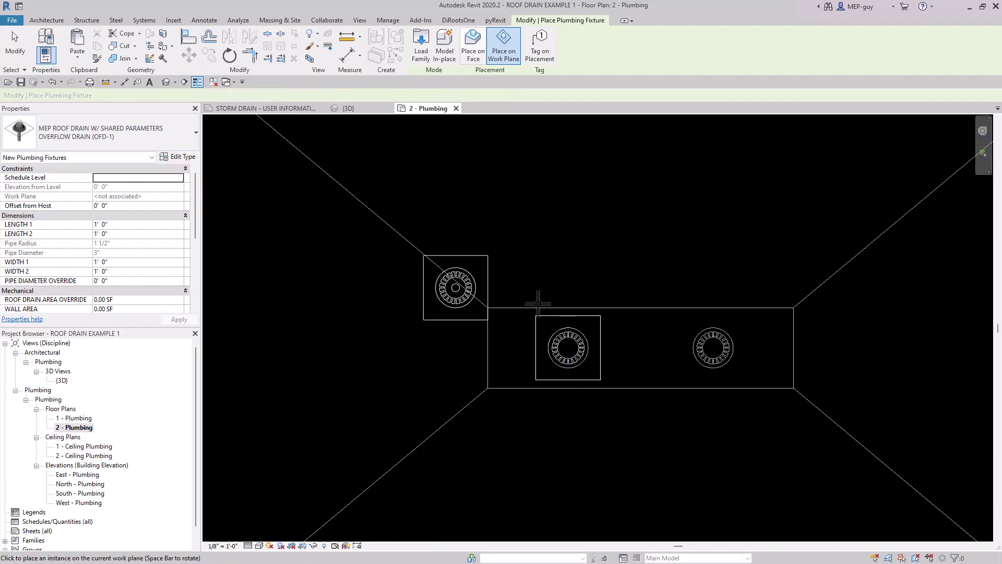
click(713, 347)
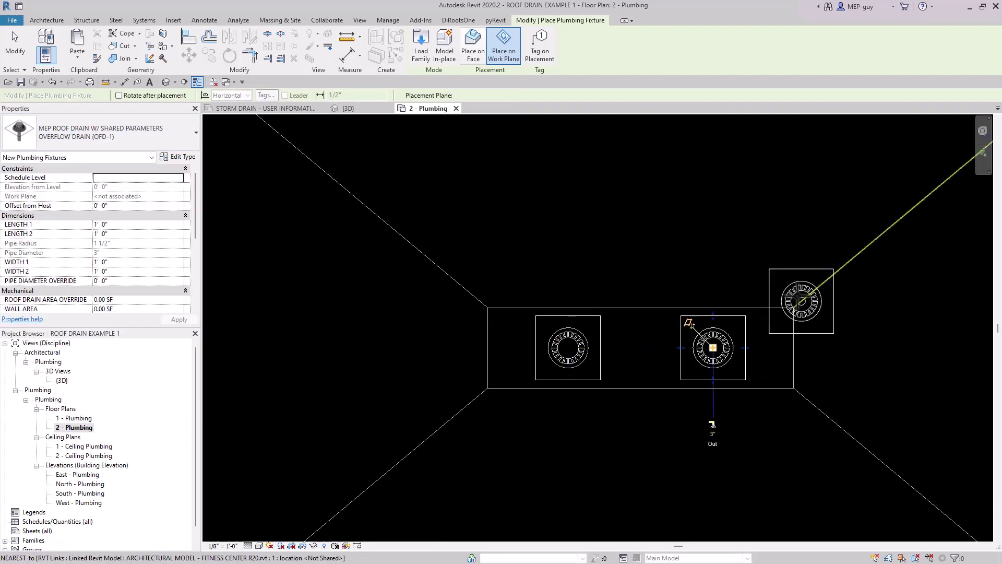
key(Escape)
key(Escape)
- Tag both new drains in the right bay using a tag similar to the existing RD-1 tag
scroll(691, 230, down, 4)
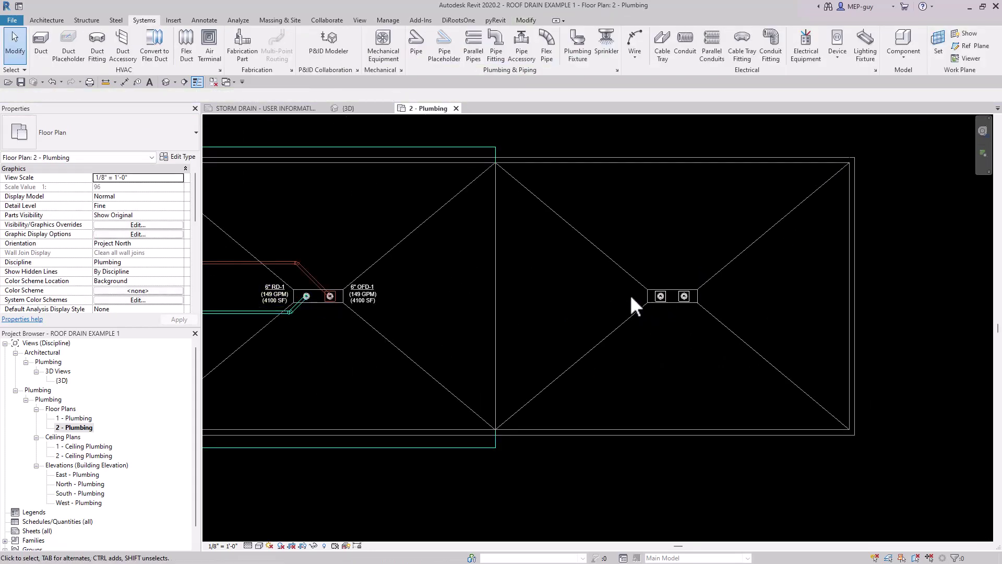
click(280, 290)
right_click(283, 290)
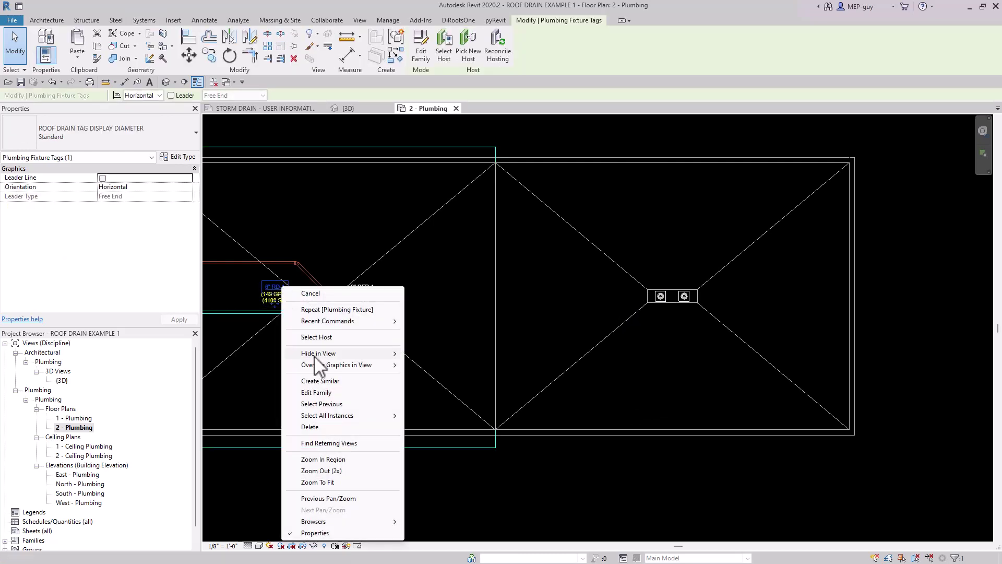
click(320, 380)
click(656, 298)
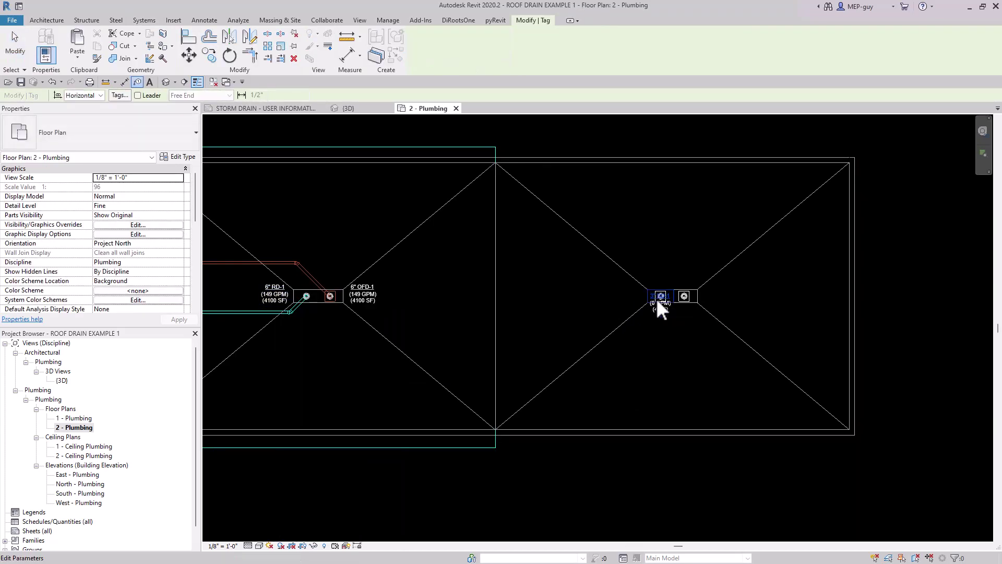
click(683, 299)
scroll(699, 307, up, 5)
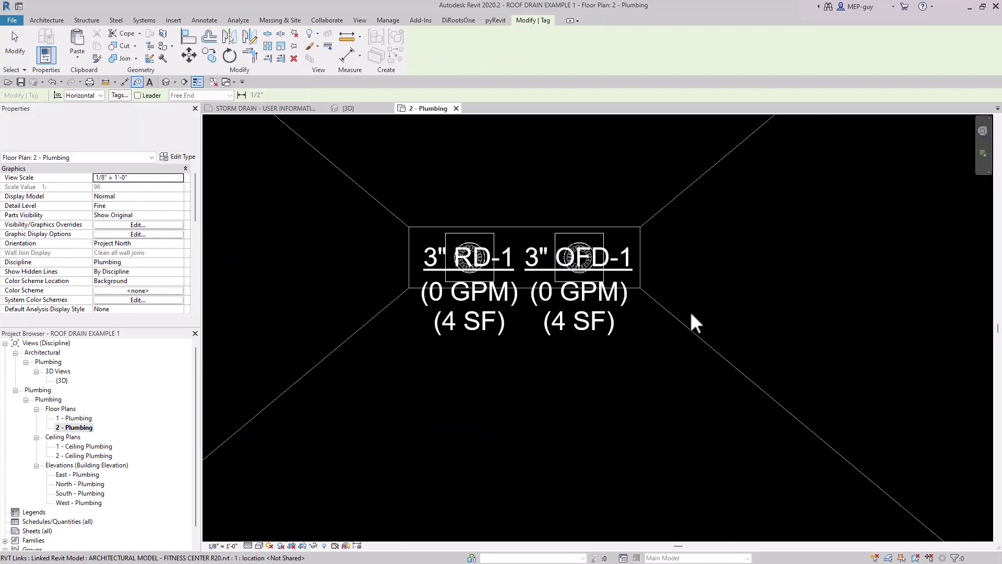
key(Escape)
- Move the right bay's RD-1 tag to the left of its sump and the OFD-1 tag to the right
click(475, 316)
drag(472, 337, 341, 299)
click(550, 324)
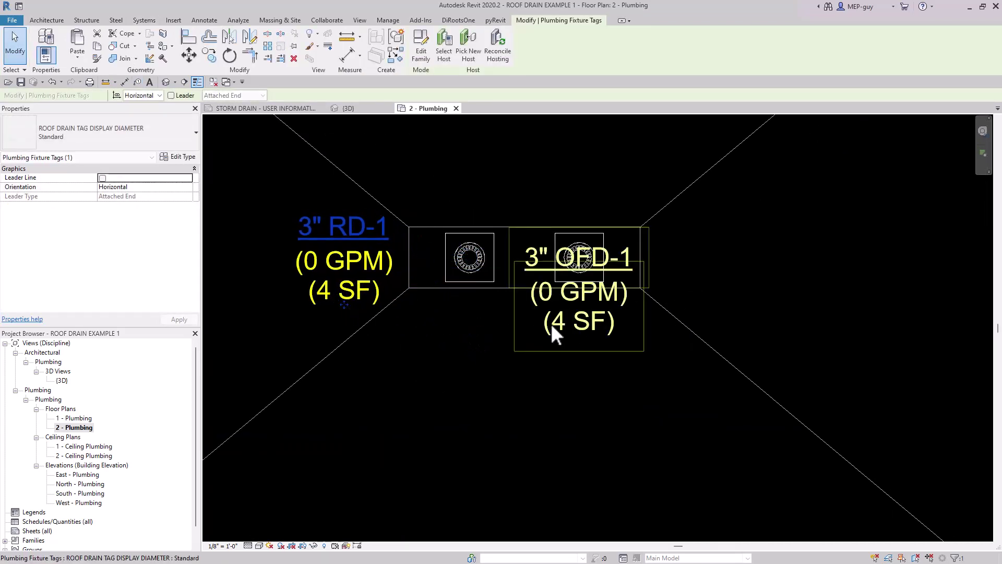
drag(550, 323, 720, 318)
click(527, 369)
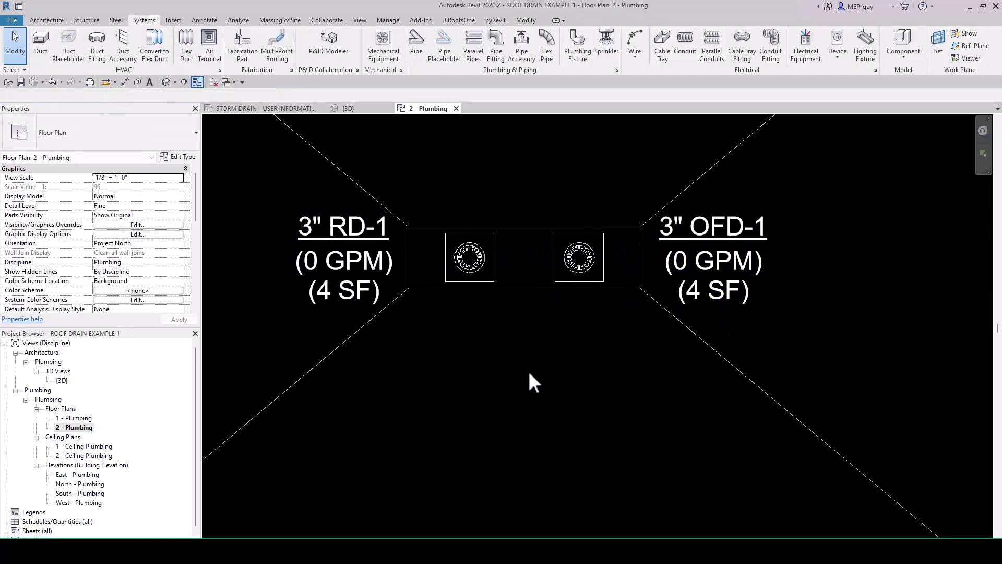
- Try a pipe diameter override of 2 inches on the right bay's RD-1 drain
scroll(528, 369, down, 1)
middle_drag(478, 354, 531, 368)
scroll(538, 341, down, 2)
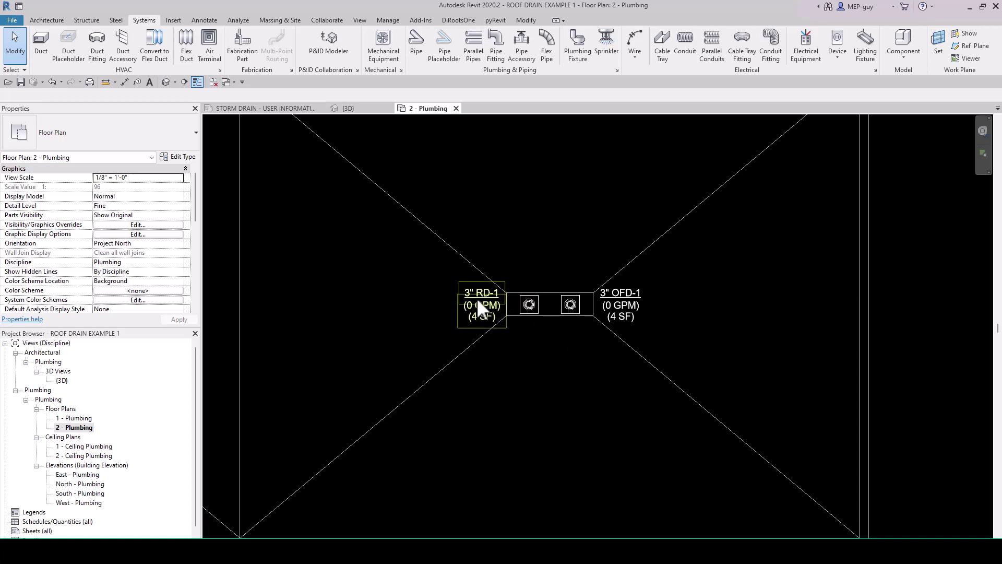
click(538, 310)
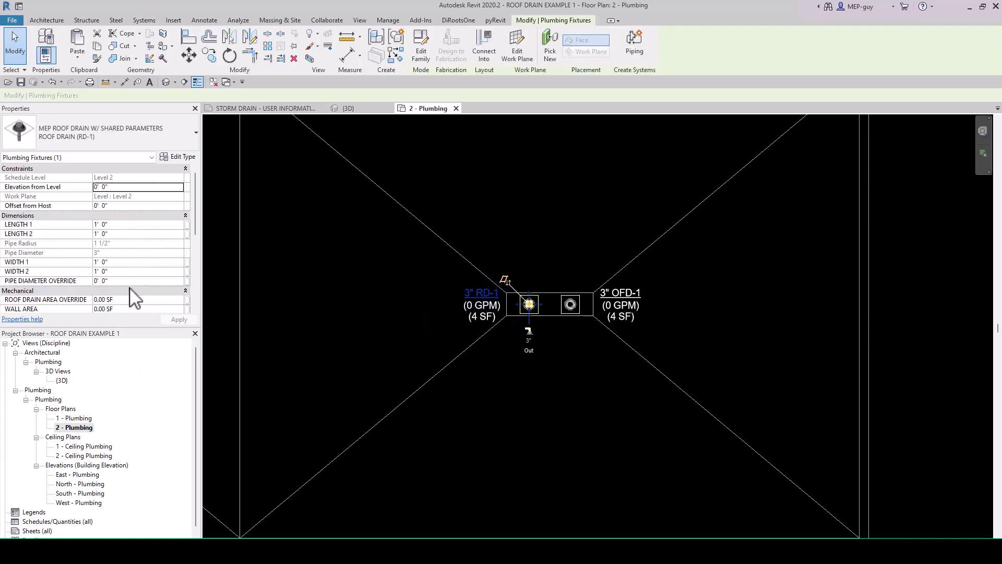
scroll(156, 243, down, 5)
scroll(154, 240, down, 3)
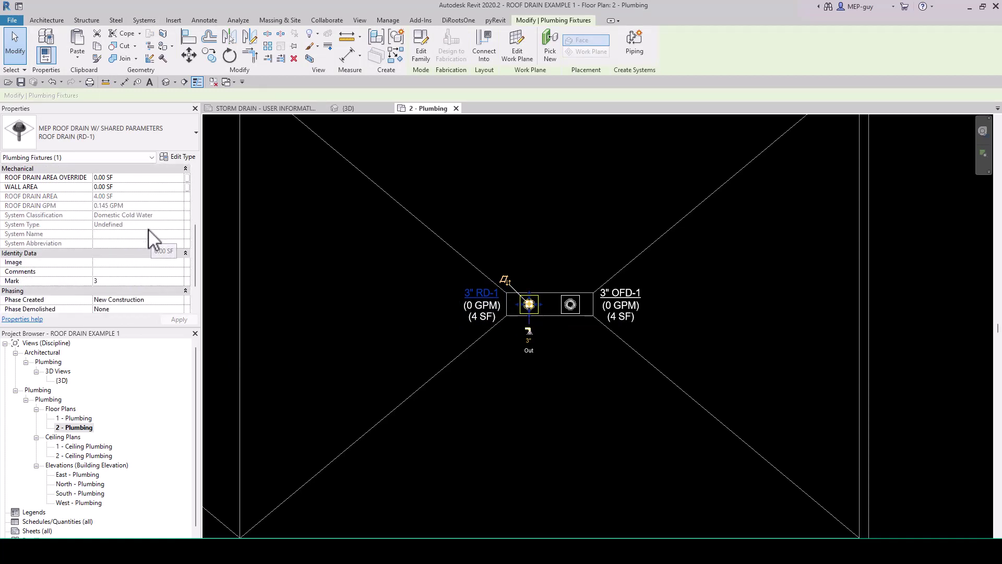
scroll(148, 241, up, 6)
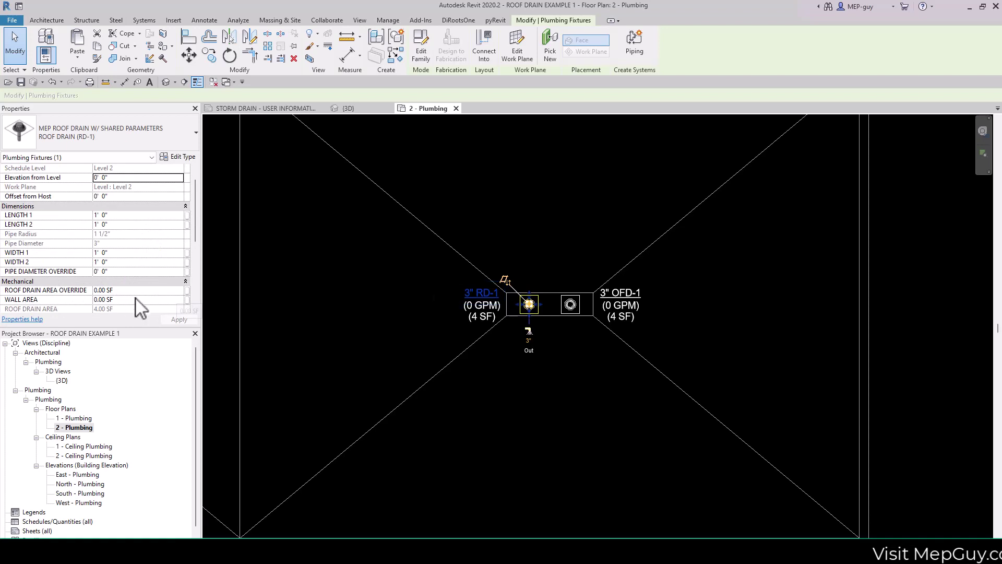
click(121, 271)
text(2)
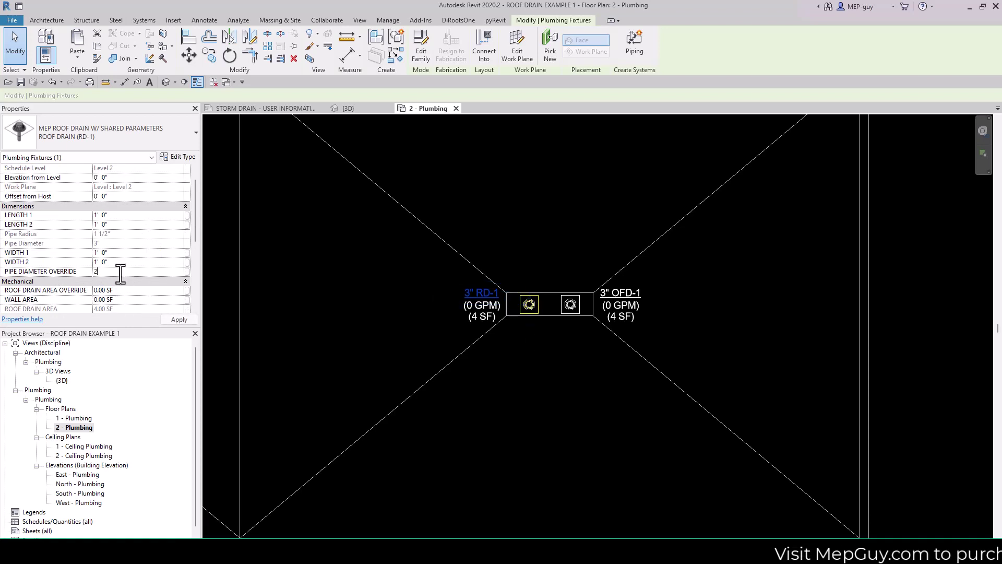
click(529, 369)
scroll(491, 316, up, 2)
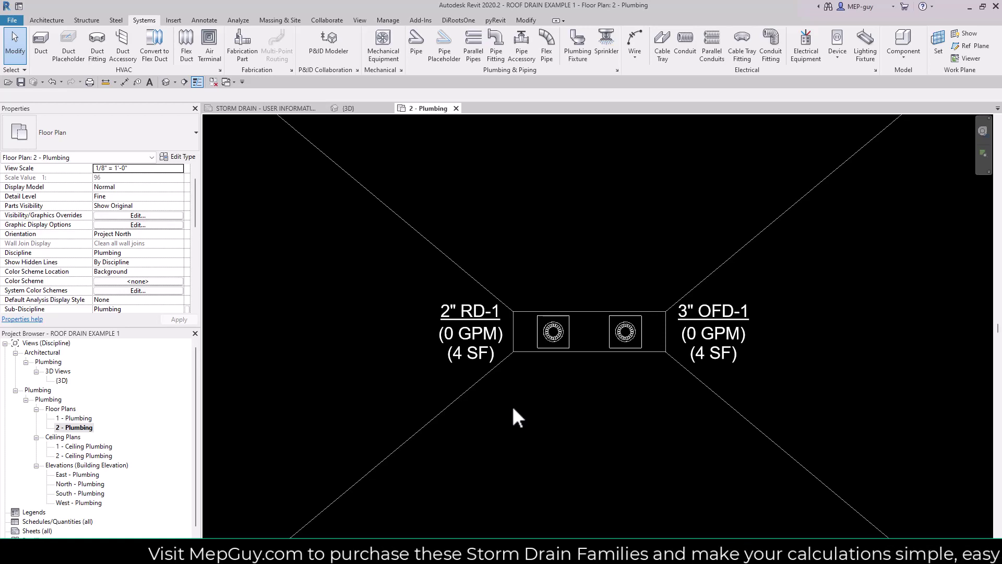
click(565, 346)
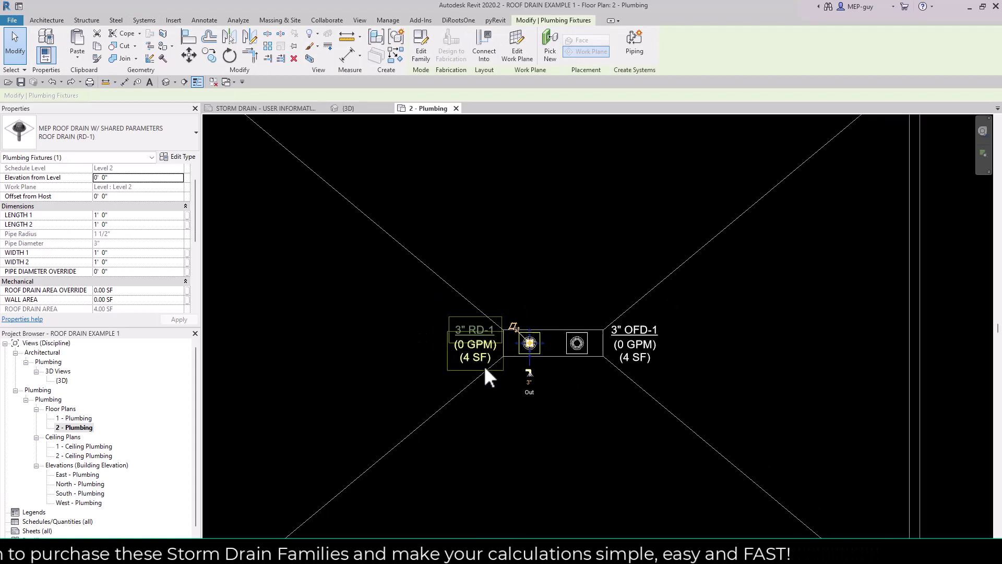
- Stretch the right bay RD-1 drain's area boundary about 28'-6" up past the bay's upper edge and about 31'-7" across to the bay divider
scroll(527, 376, down, 4)
middle_drag(581, 387, 532, 333)
key(Escape)
click(550, 334)
click(530, 325)
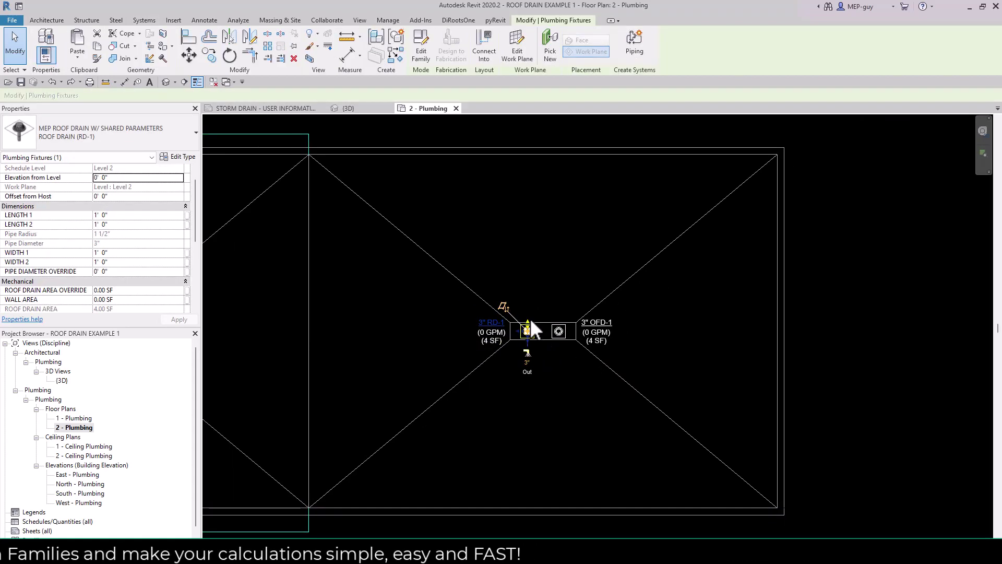
drag(528, 320, 528, 132)
drag(529, 244, 309, 234)
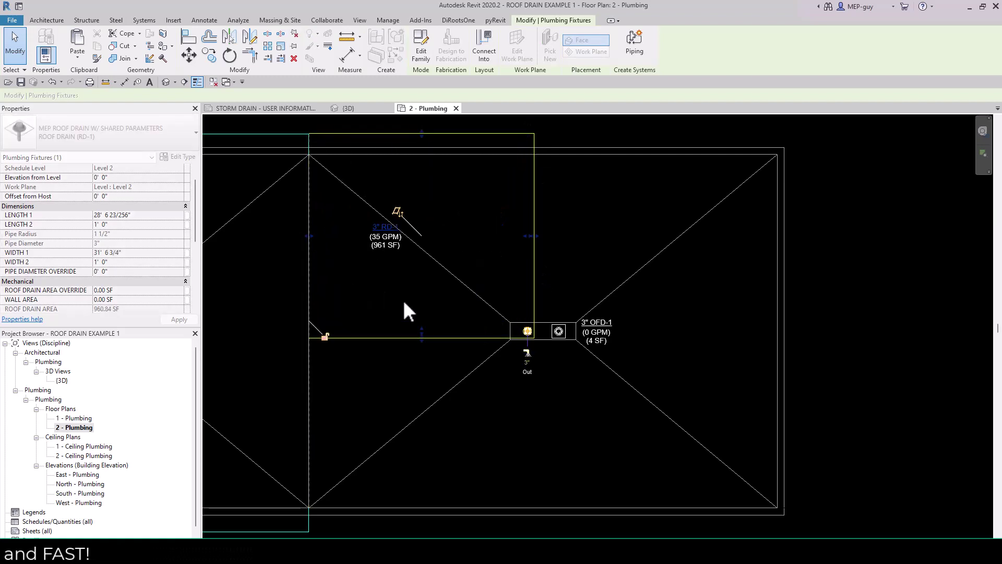
- Extend the same RD-1 area boundary about 29'-2" down to the lower roof edge and about 39'-8" across to the right roof edge
scroll(445, 302, down, 2)
scroll(427, 279, up, 1)
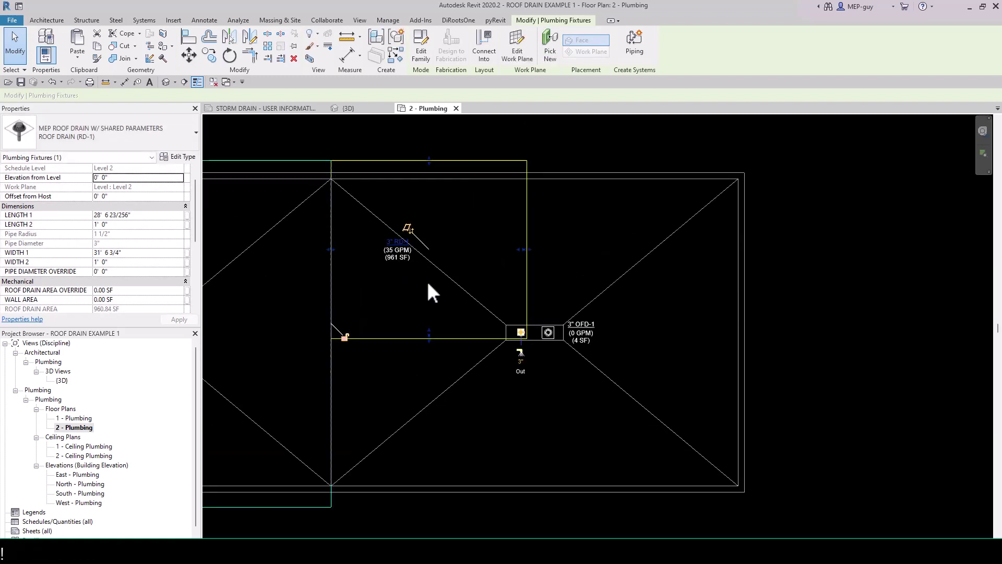
drag(428, 340, 434, 507)
drag(534, 337, 760, 337)
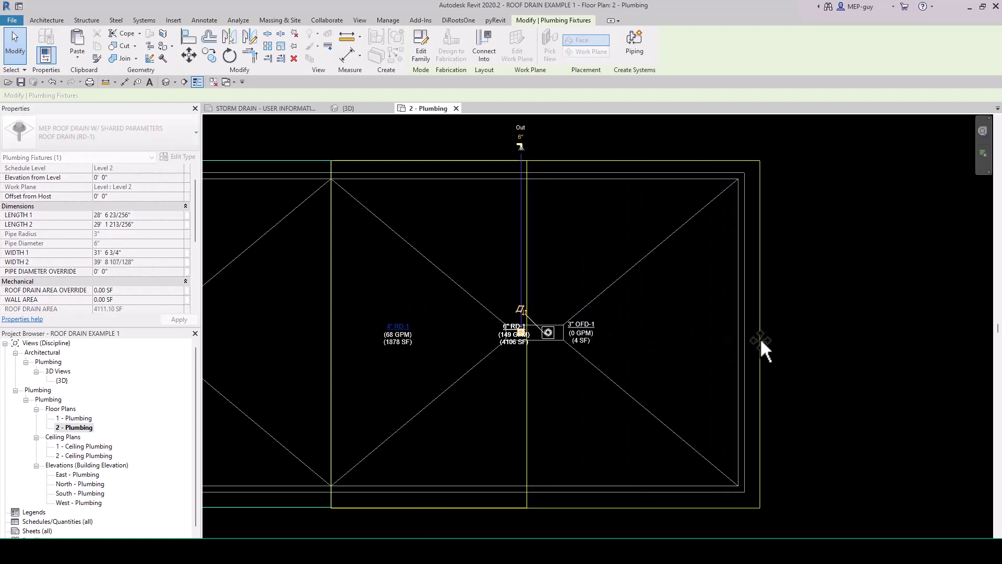
click(792, 346)
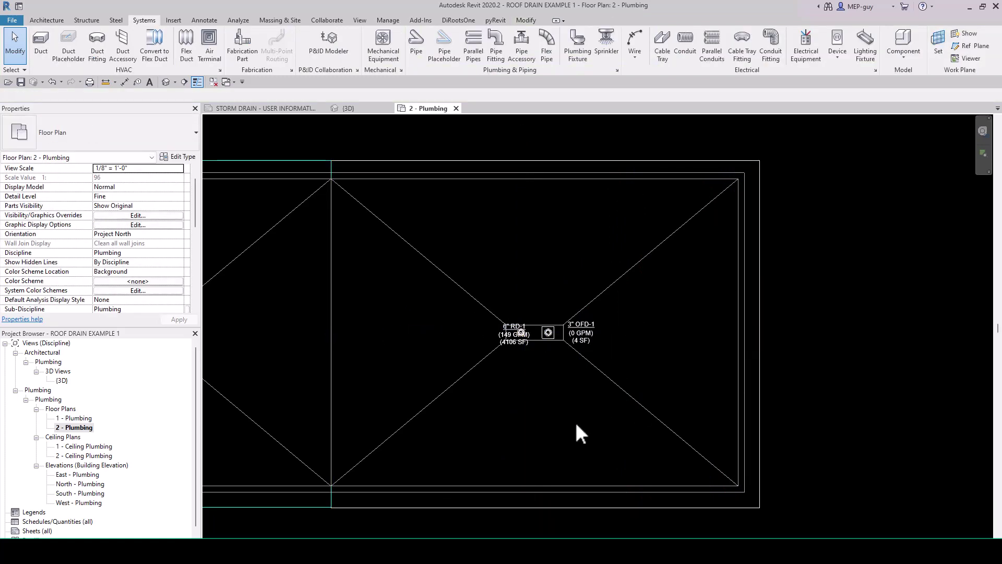
- Move the right bay's RD-1 tag clear of the drain, to the left of the sump and level with the OFD-1 tag
scroll(508, 329, up, 3)
scroll(502, 325, down, 4)
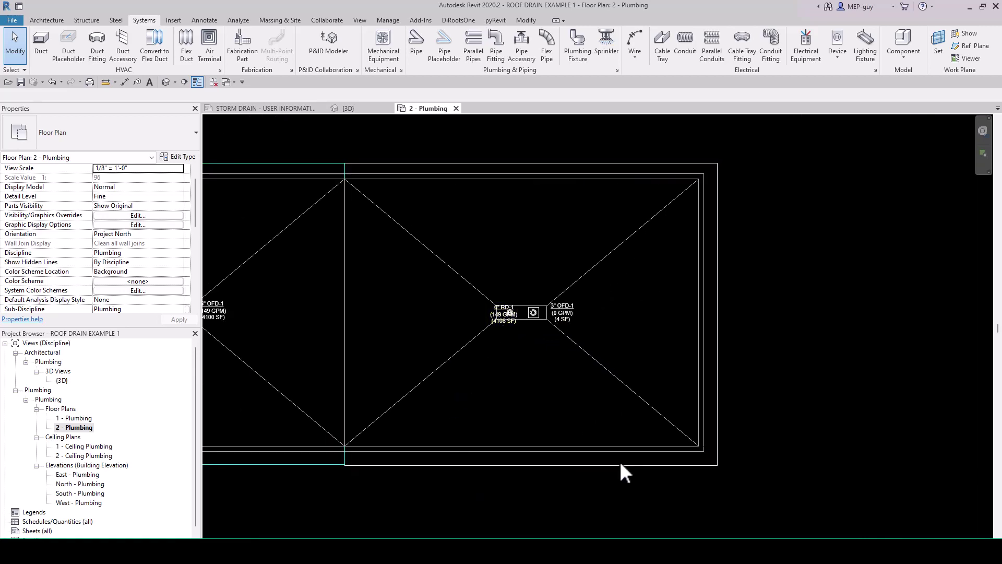
scroll(522, 342, up, 2)
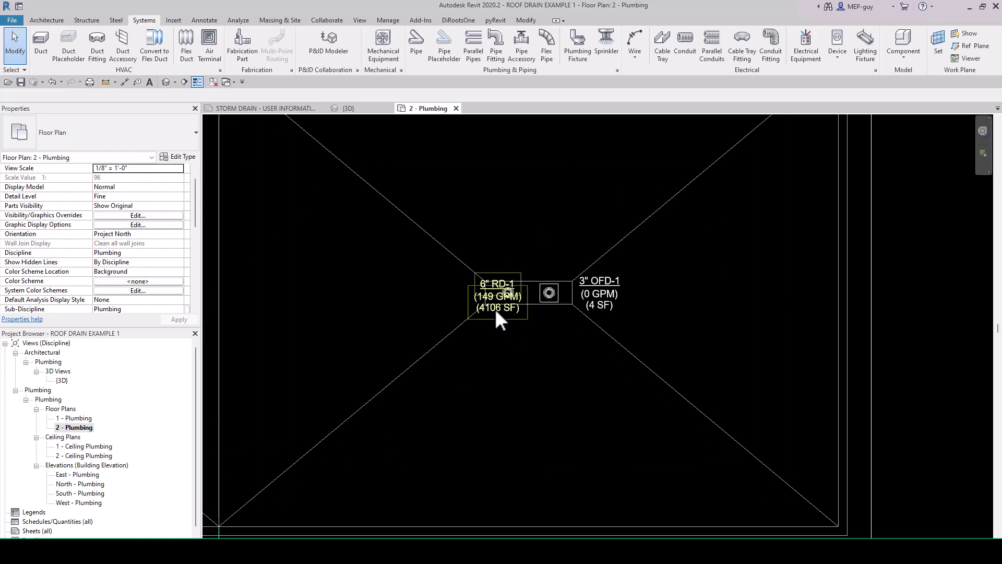
scroll(494, 309, down, 2)
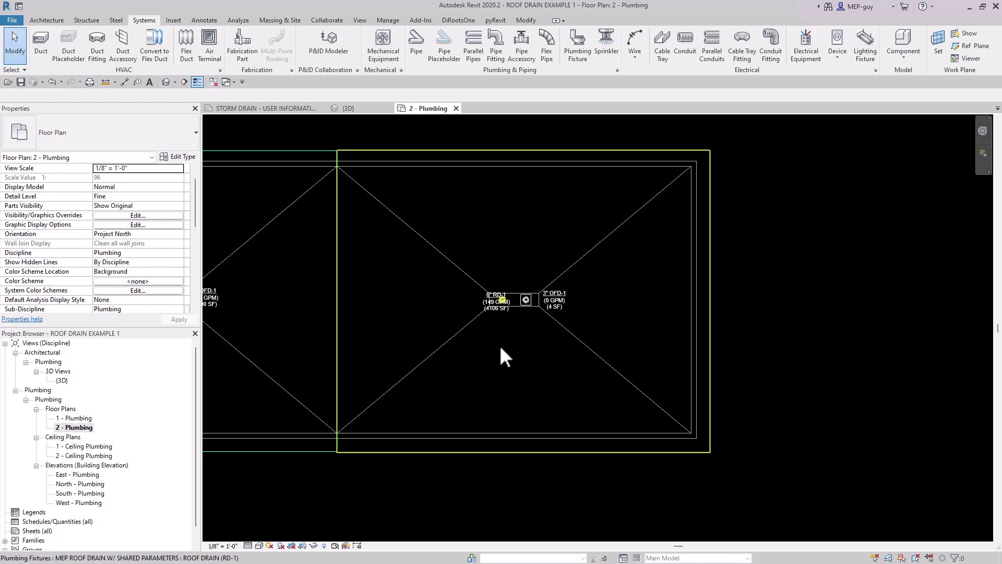
scroll(492, 311, up, 1)
click(498, 312)
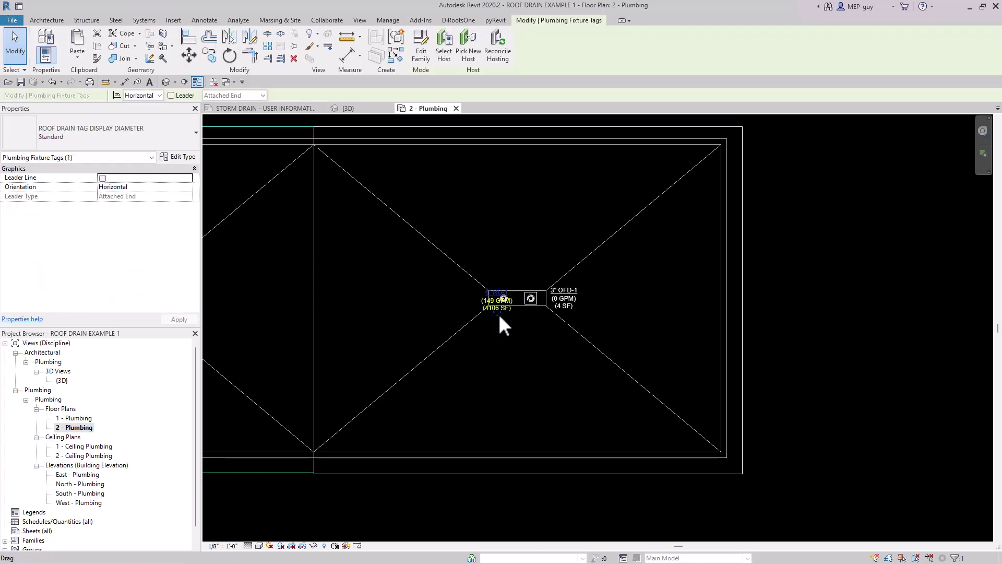
drag(471, 309, 469, 308)
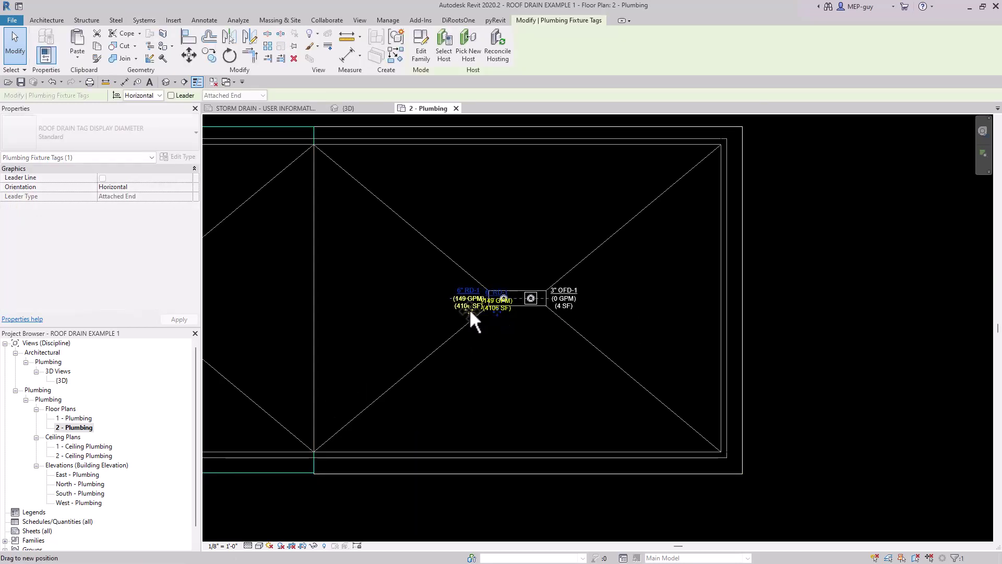
- Set the roof drain area override of the right bay's RD-1 drain to 4100 SF
click(506, 302)
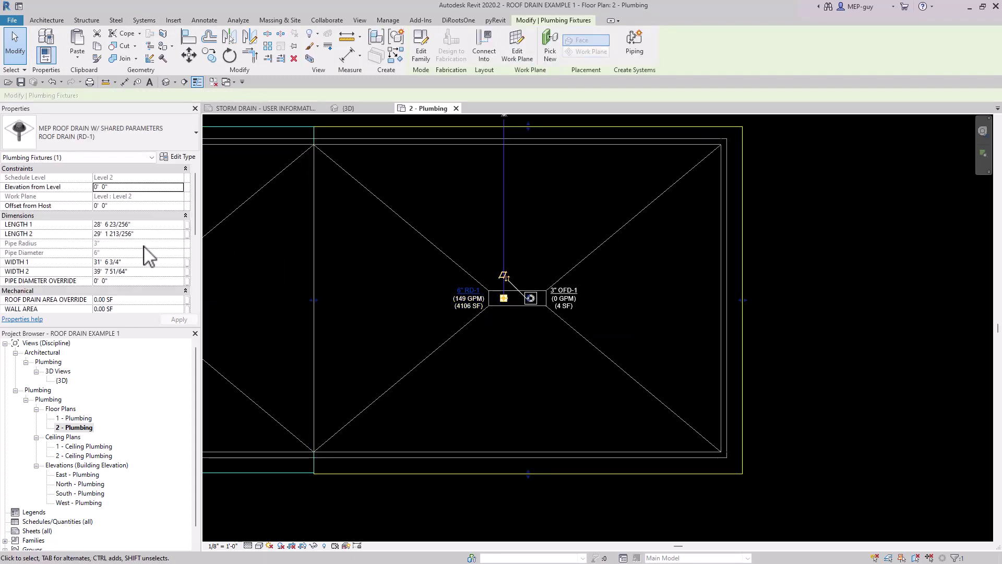
scroll(148, 255, down, 3)
click(120, 234)
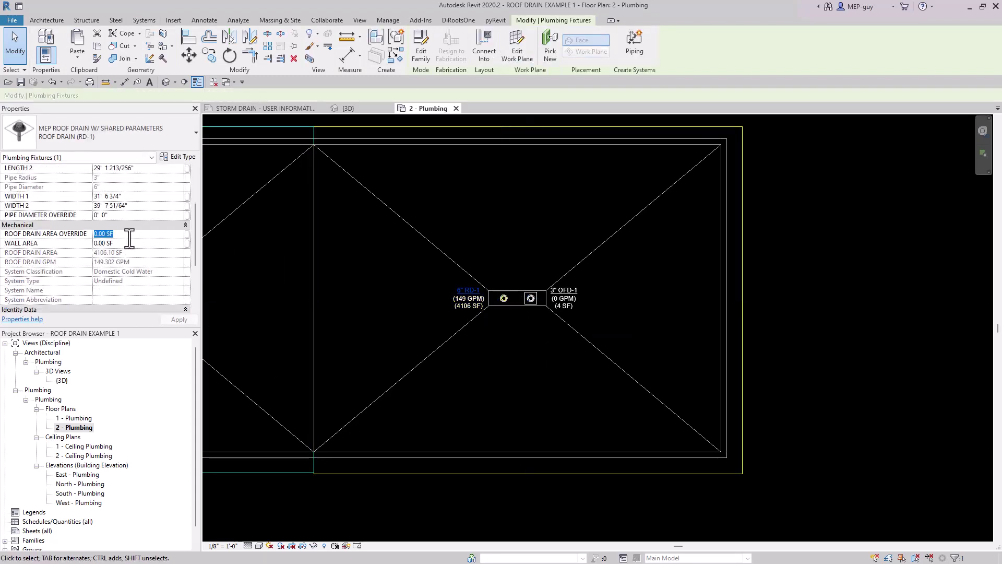
text(4100)
click(829, 284)
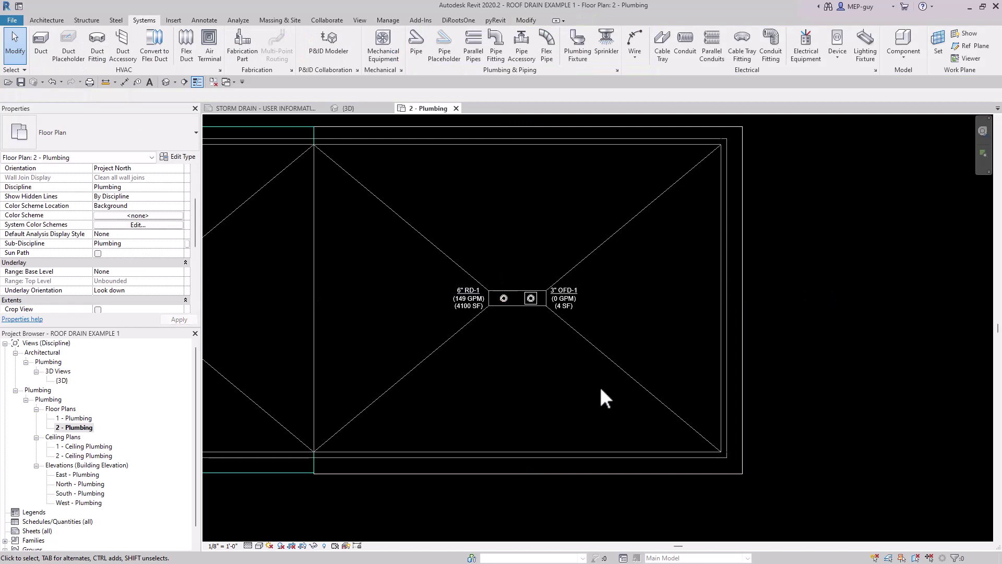
- Set the roof drain area override of the right bay's RD-1 drain to 4500 SF
scroll(601, 389, down, 1)
middle_drag(601, 388, 625, 412)
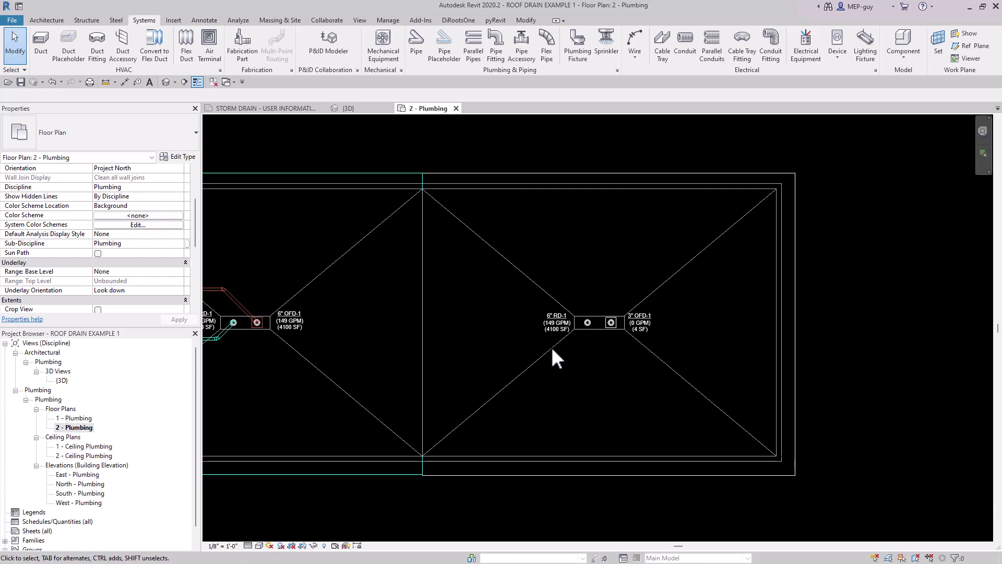
click(588, 325)
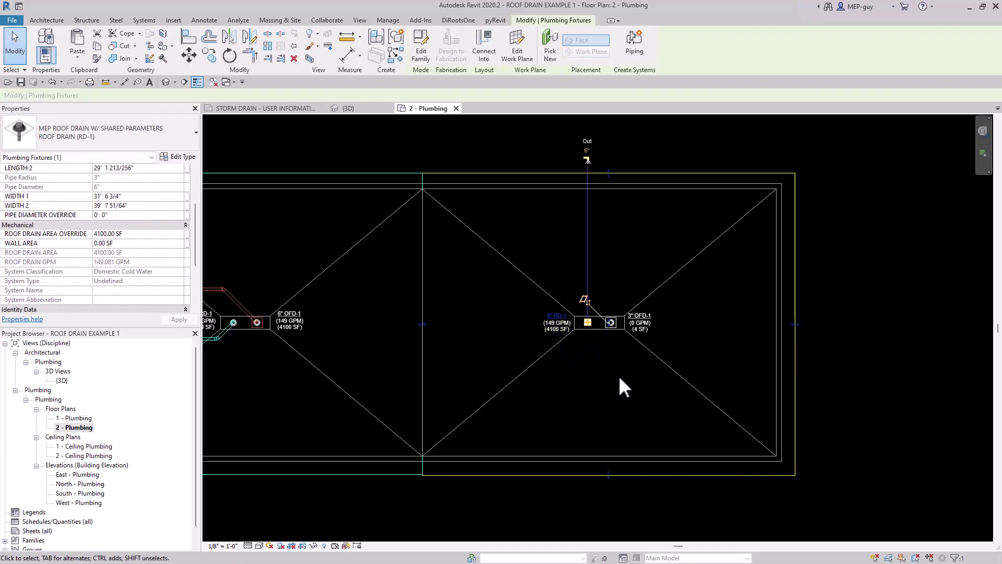
click(133, 234)
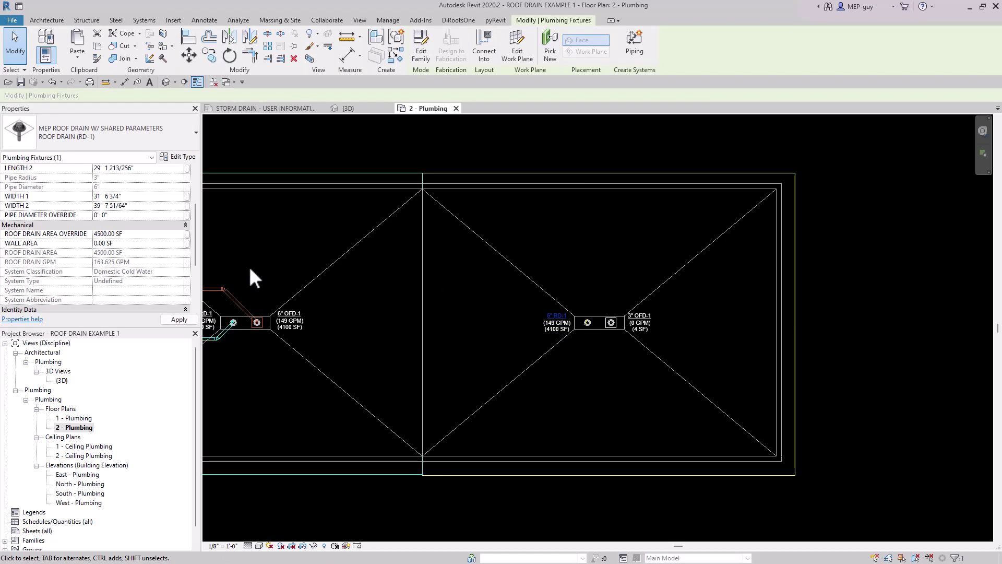
click(895, 317)
scroll(889, 317, down, 1)
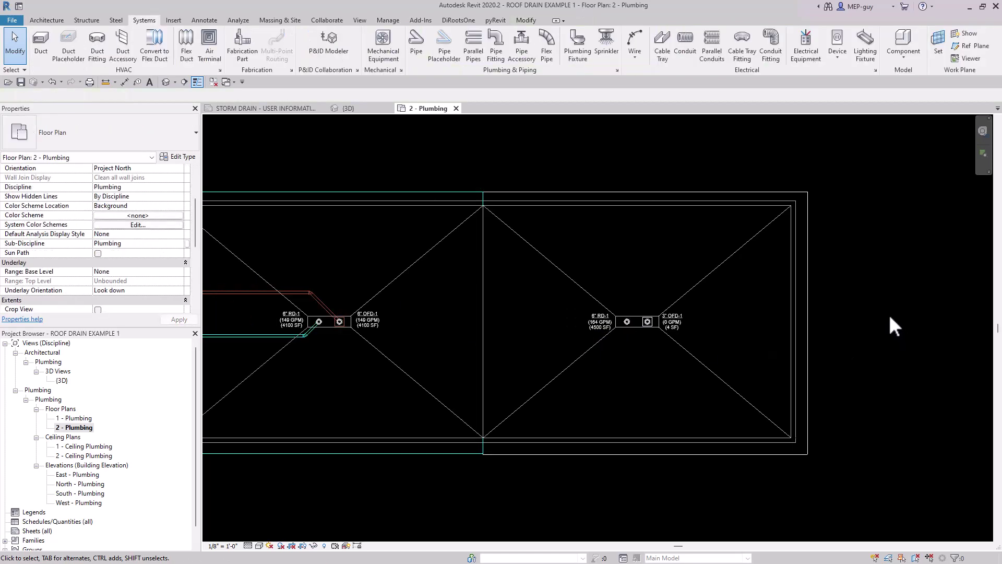
- Set the roof drain area override to 4500 SF on both the RD-1 and OFD-1 drains in the left bay
click(322, 323)
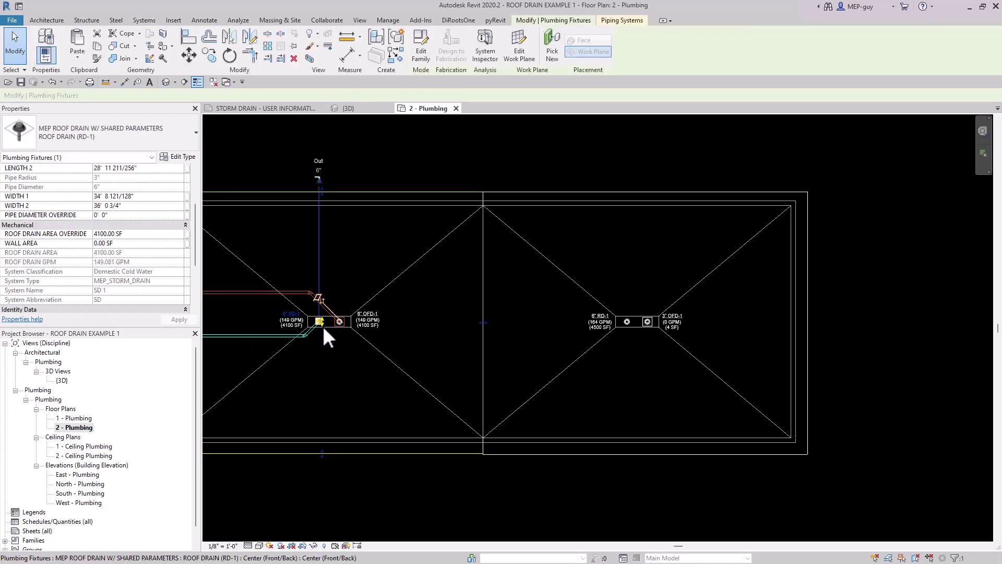
click(133, 234)
text(4500)
key(Return)
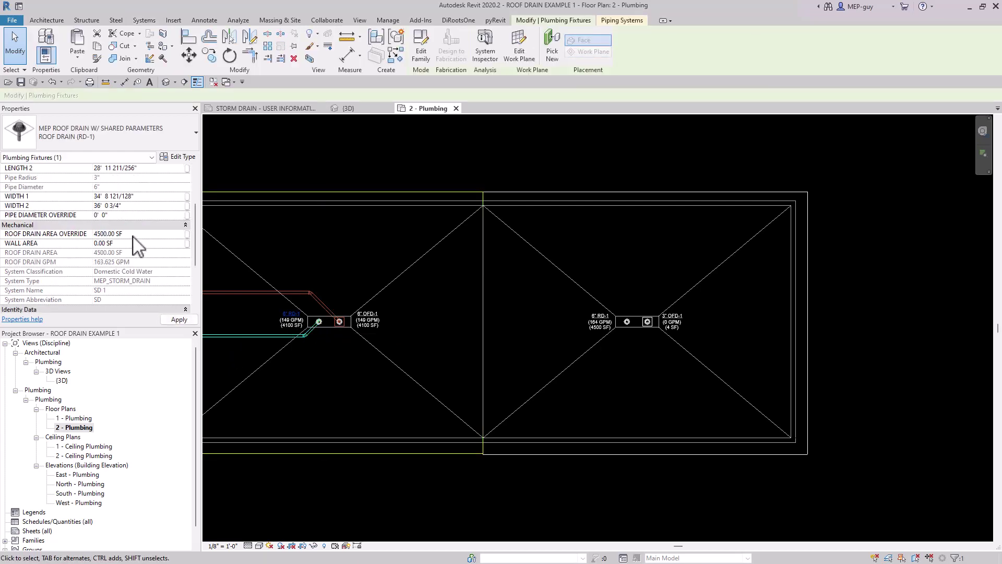
click(342, 327)
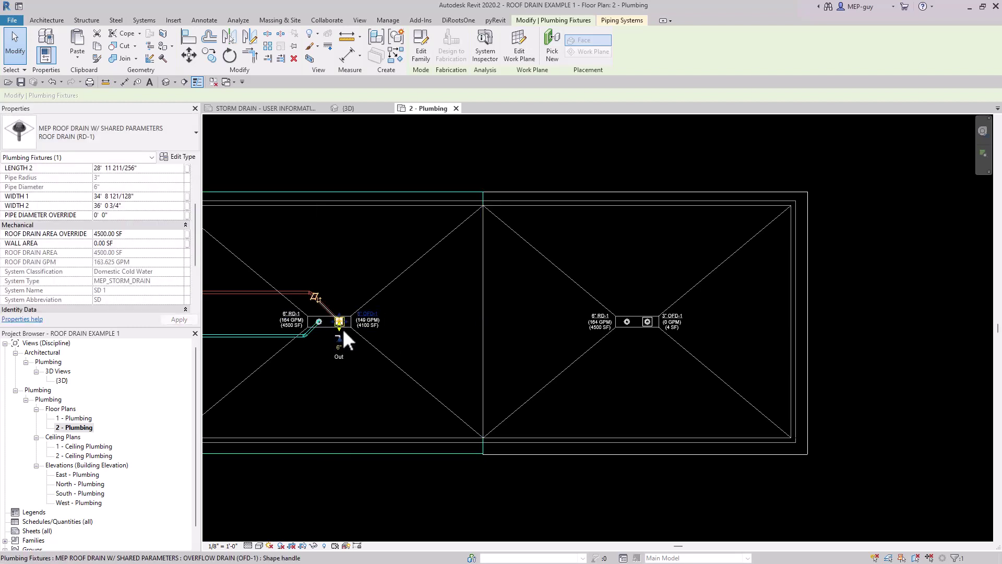
click(150, 234)
text(45)
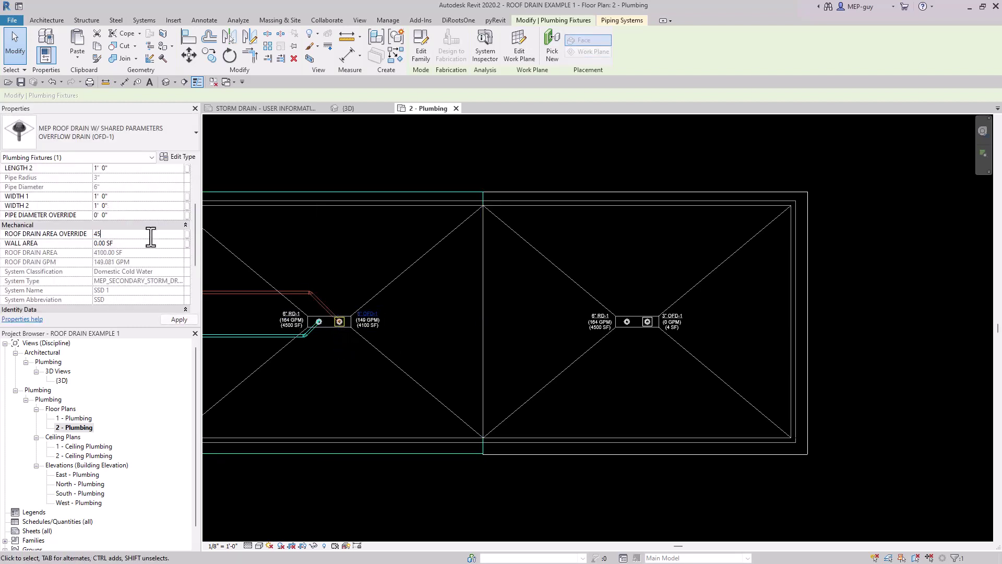
text(00)
key(Return)
- Set the roof drain area override of the right bay's OFD-1 drain to 4500 SF
scroll(649, 326, up, 3)
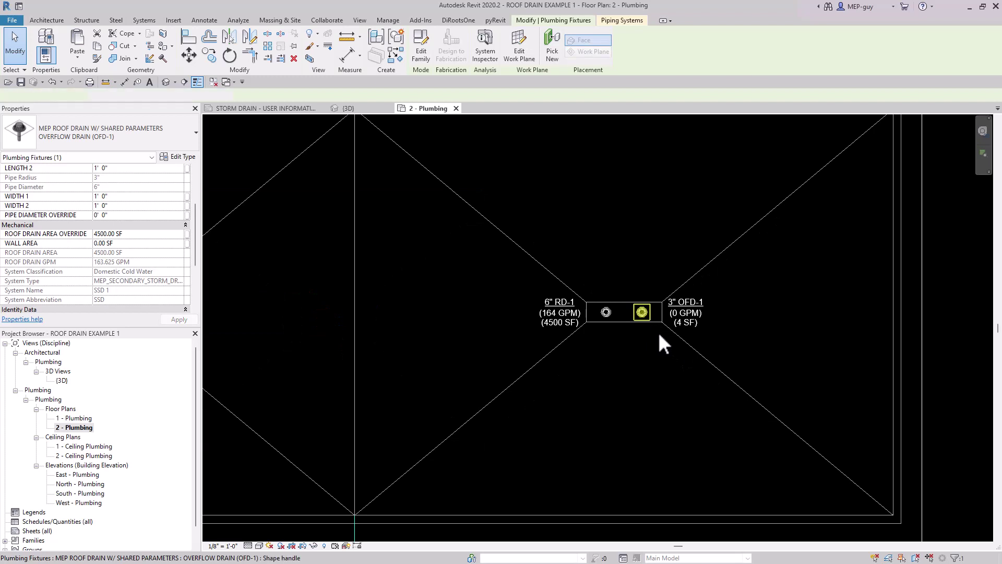
key(ctrl+z)
click(126, 233)
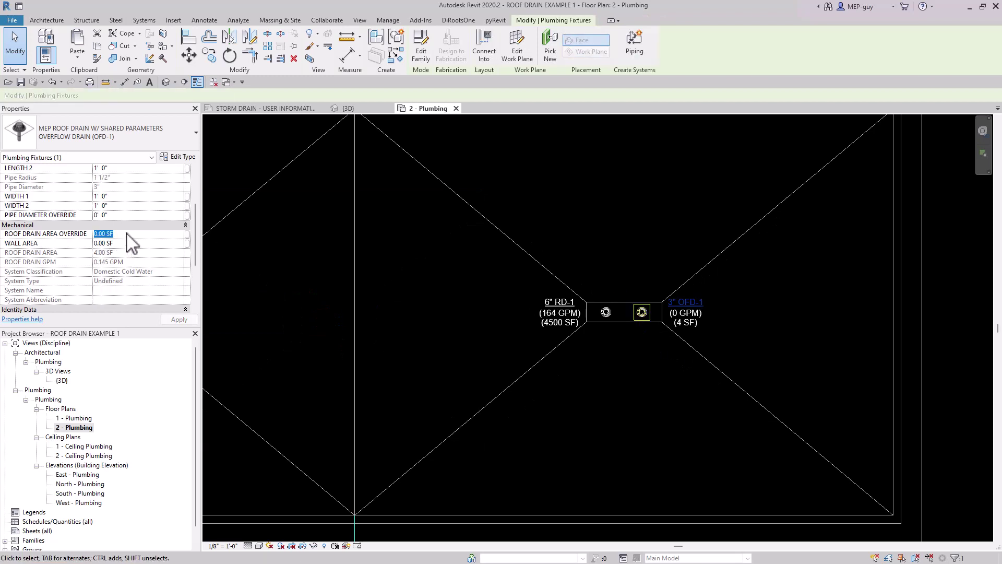
text(4500)
key(Return)
click(579, 398)
scroll(572, 398, down, 4)
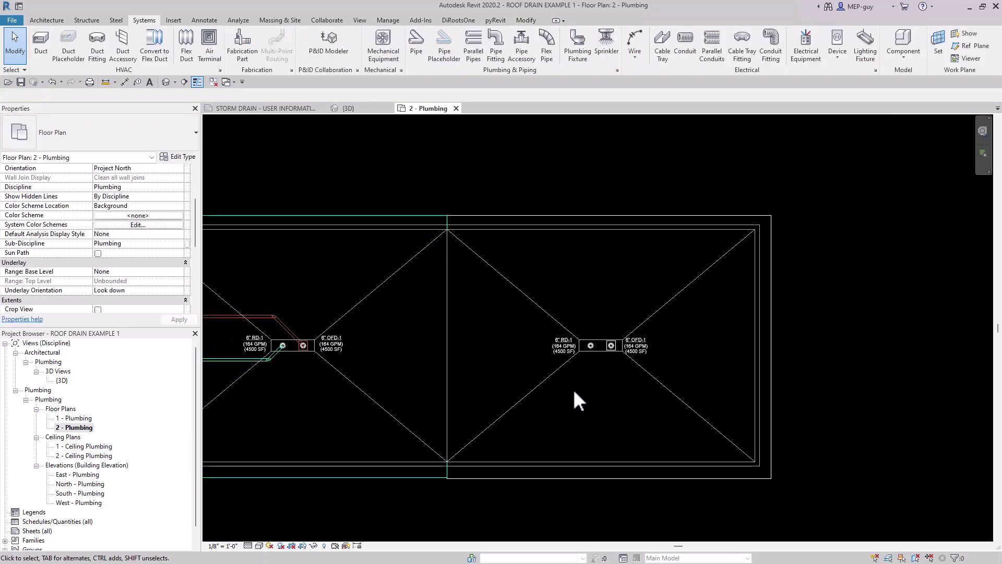
middle_drag(574, 398, 681, 383)
scroll(681, 382, down, 2)
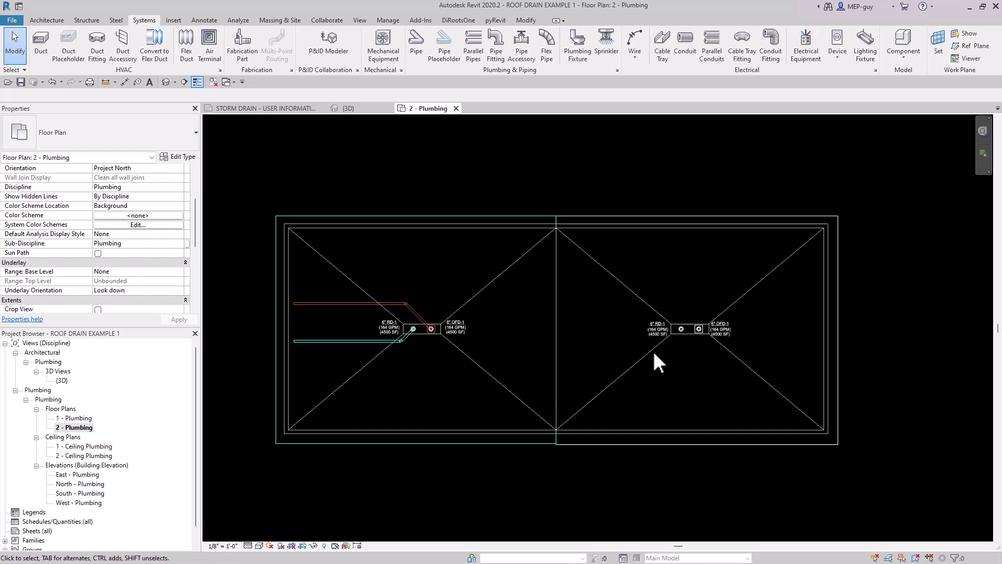
click(365, 109)
click(427, 111)
middle_drag(537, 424, 531, 429)
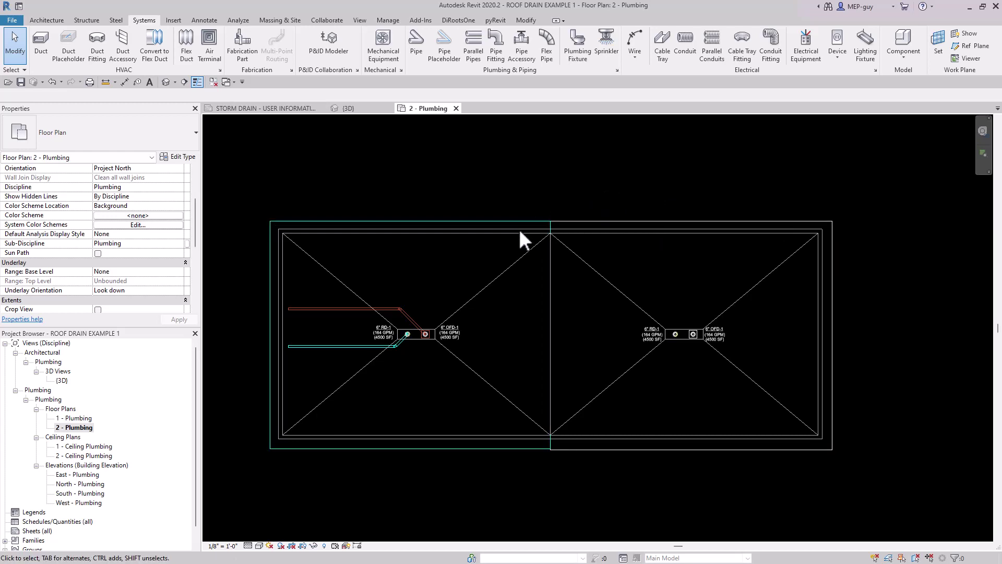
- Turn off ROOF DRAIN AREAS VISIBLE in the type properties of the ROOF DRAIN (RD-1) type
click(502, 222)
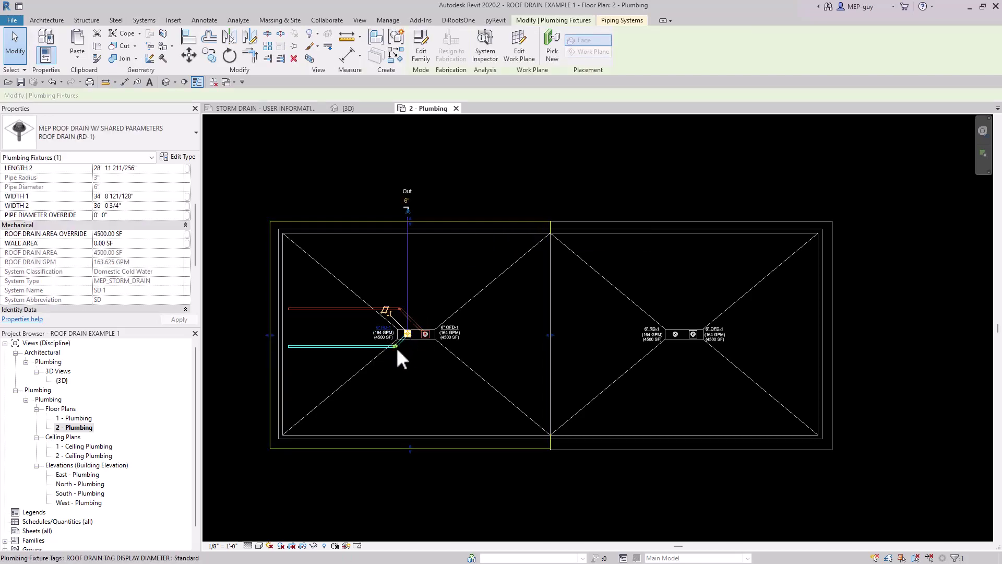
click(180, 157)
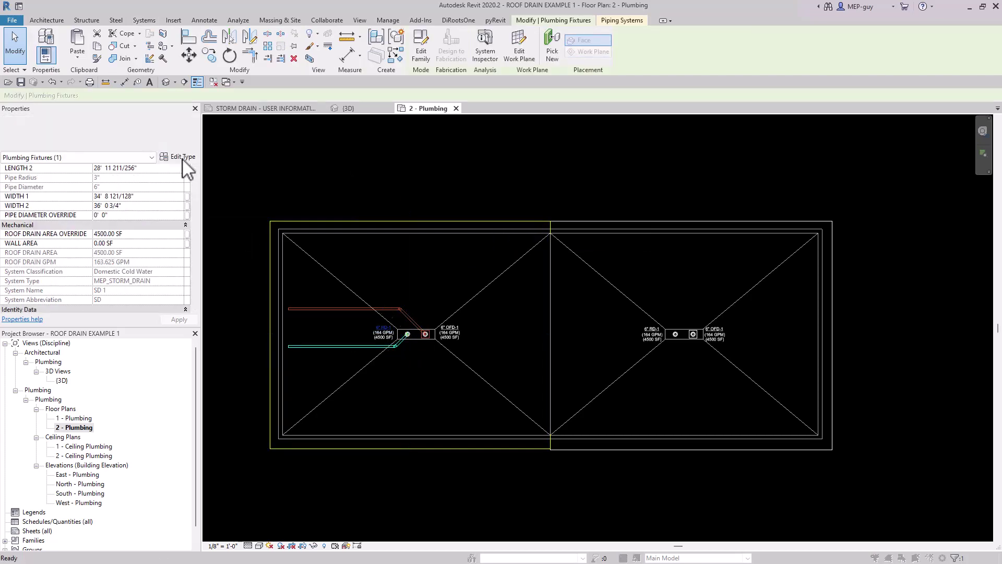
scroll(809, 265, down, 5)
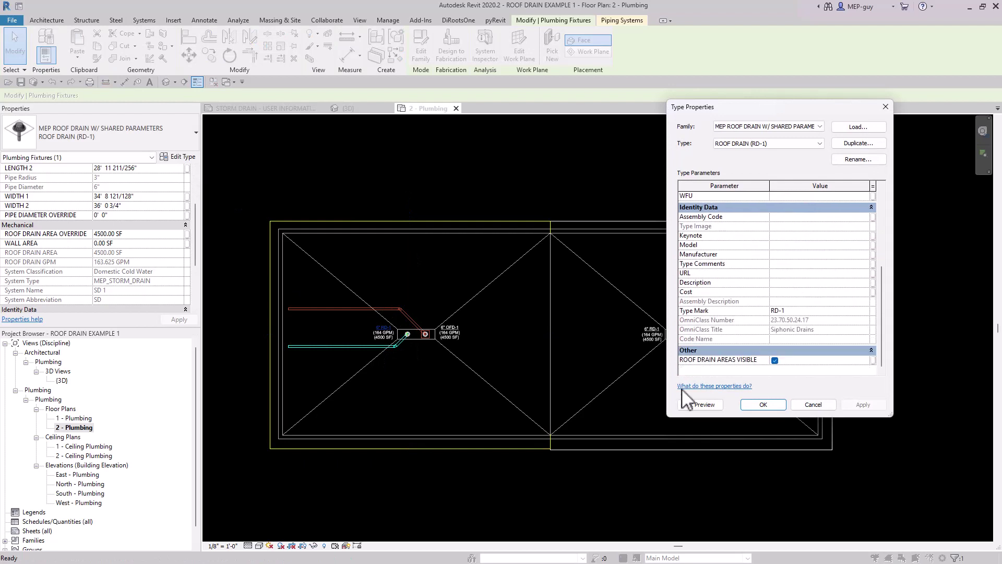
click(775, 360)
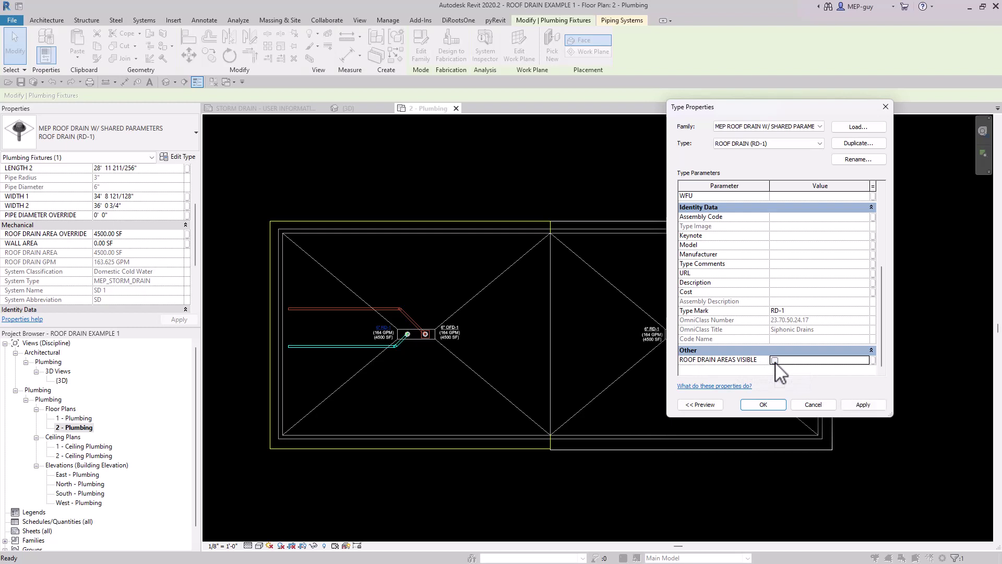
click(774, 405)
click(364, 220)
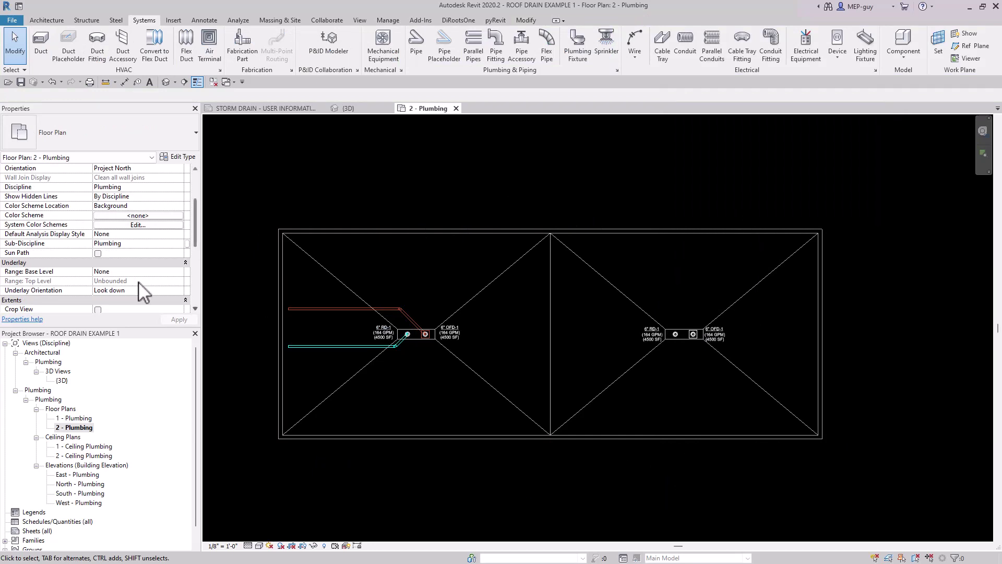
- Set the primary range bottom offset to 0 in the 2 - Plumbing view range to hide the piping below the roof
scroll(131, 245, down, 5)
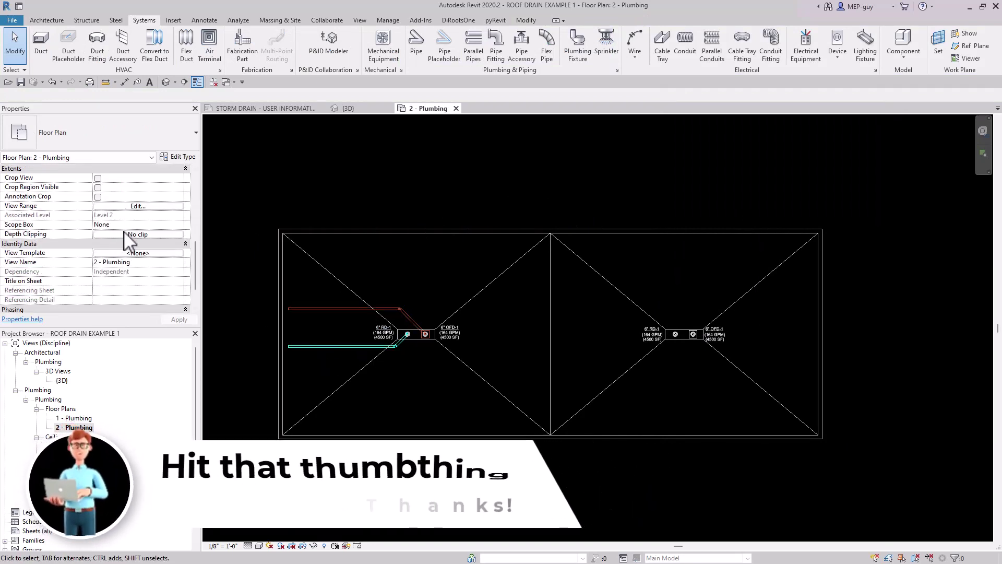
click(146, 206)
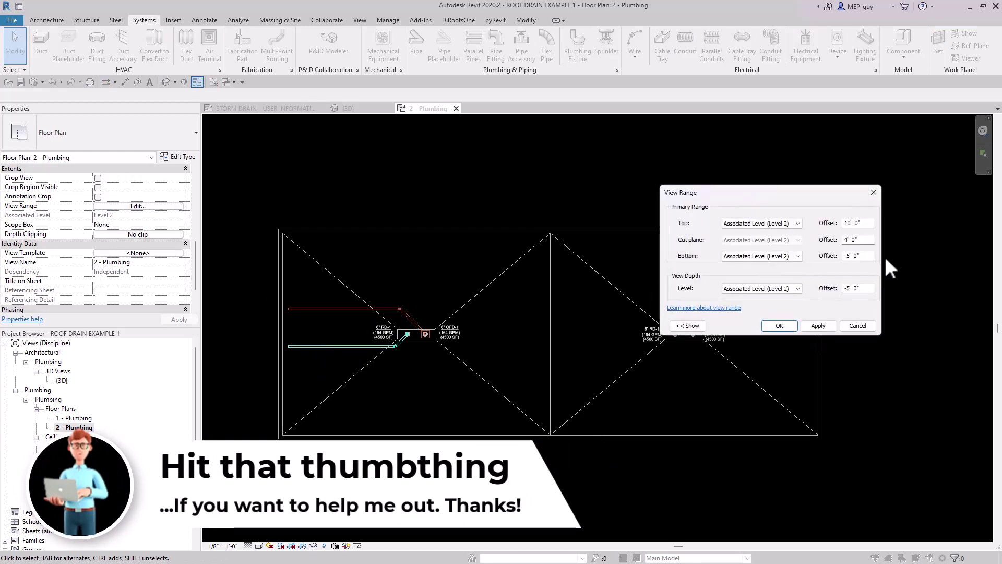
double_click(868, 256)
text(0)
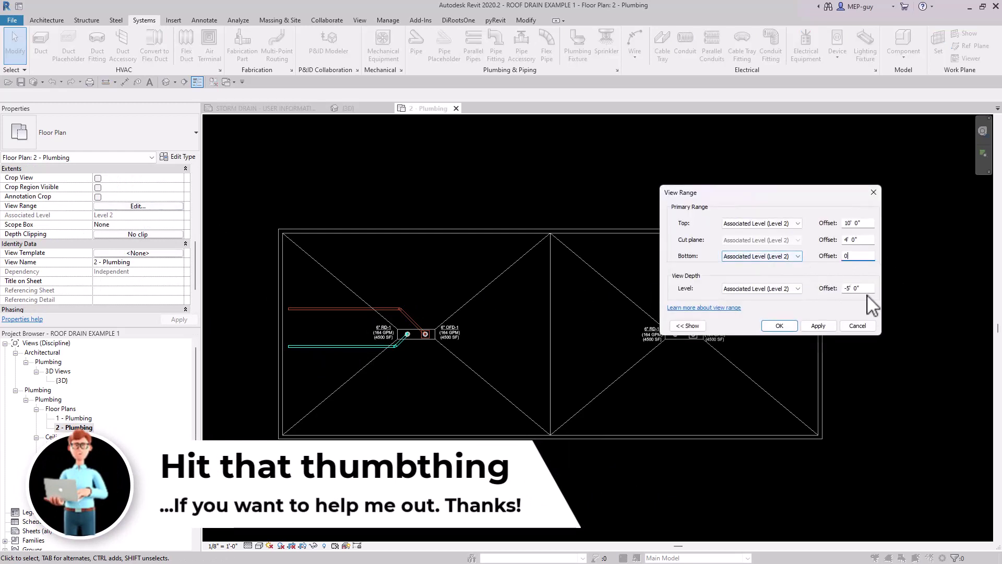
key(Tab)
click(784, 323)
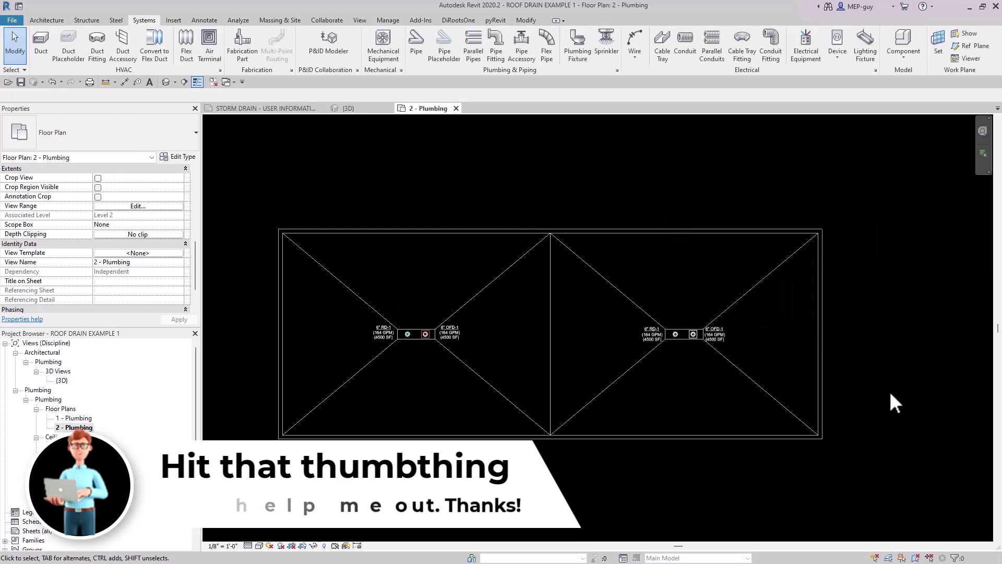
- Turn off ROOF DRAIN AREAS VISIBLE in the type properties of the OVERFLOW DRAIN (OFD-1) type
middle_drag(909, 406, 910, 399)
scroll(428, 375, up, 5)
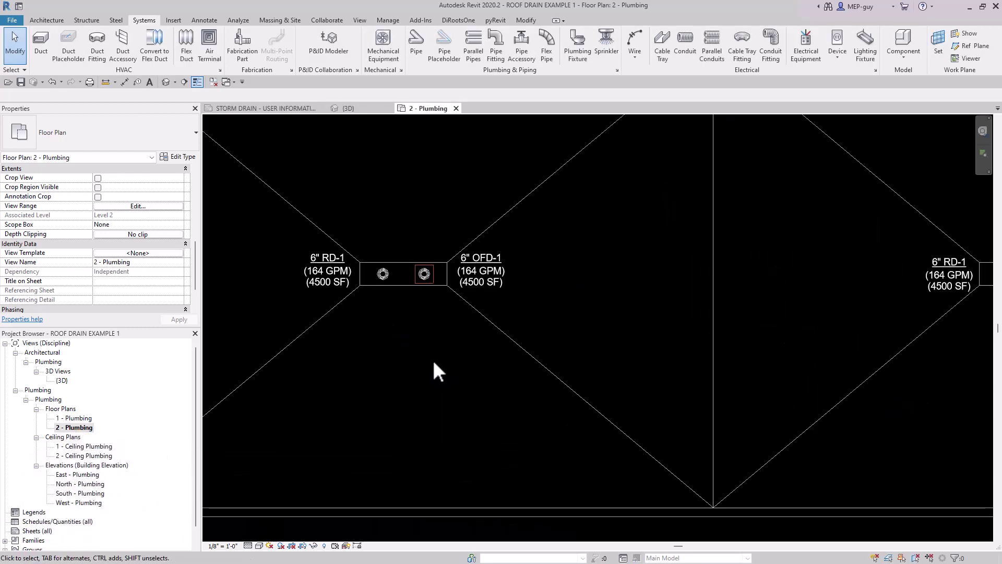
click(434, 278)
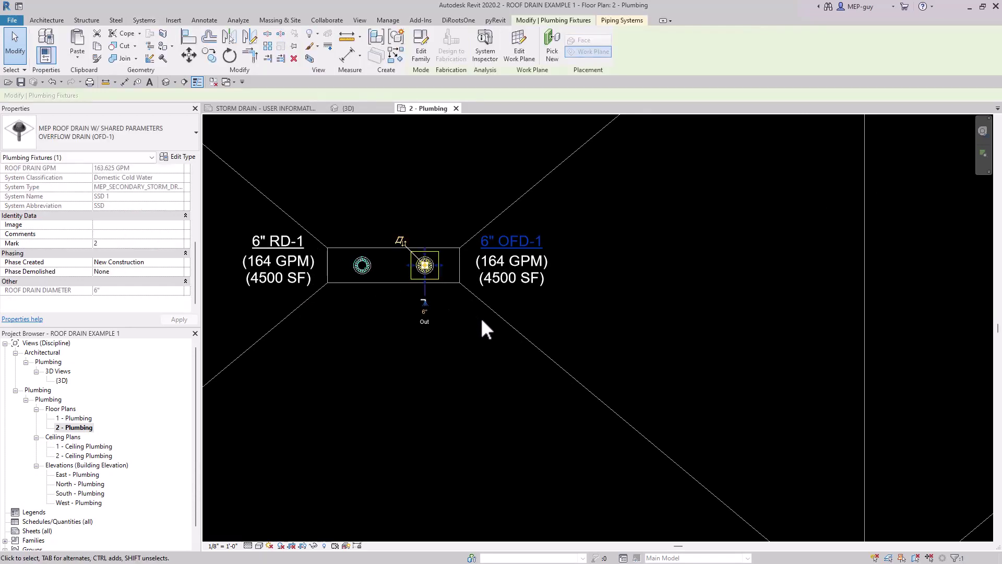
click(178, 156)
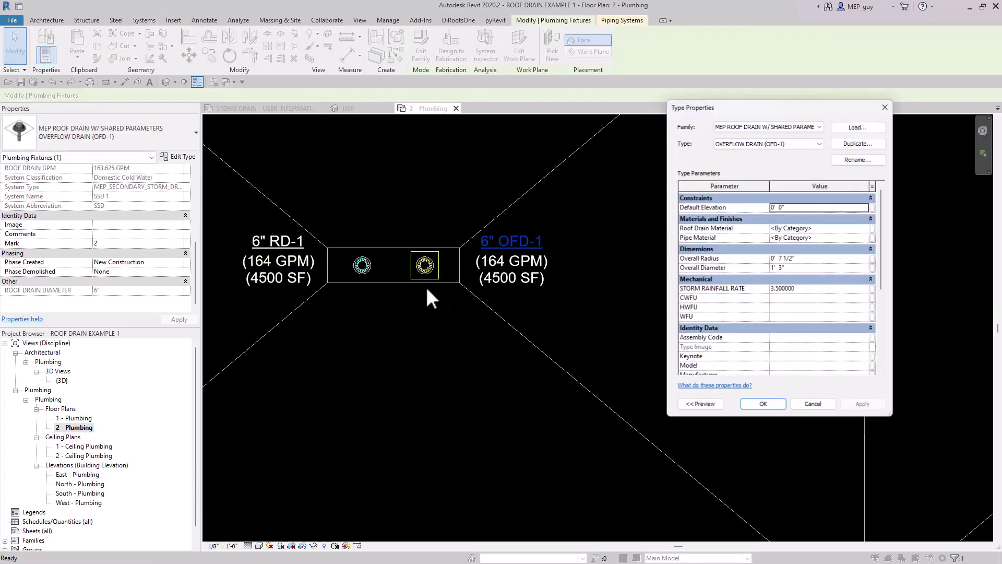
scroll(799, 334, down, 5)
click(775, 360)
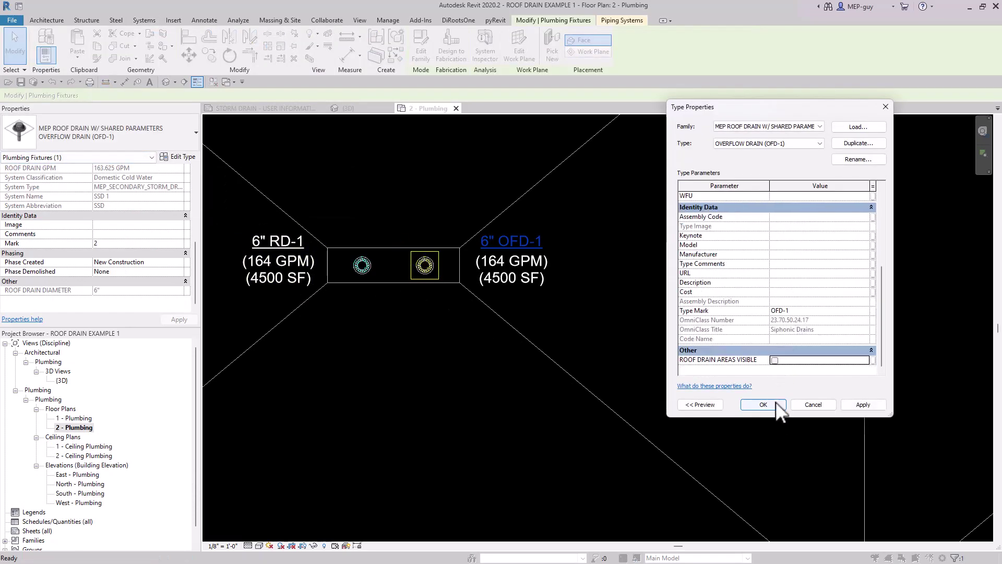
click(763, 404)
click(465, 416)
scroll(378, 406, down, 4)
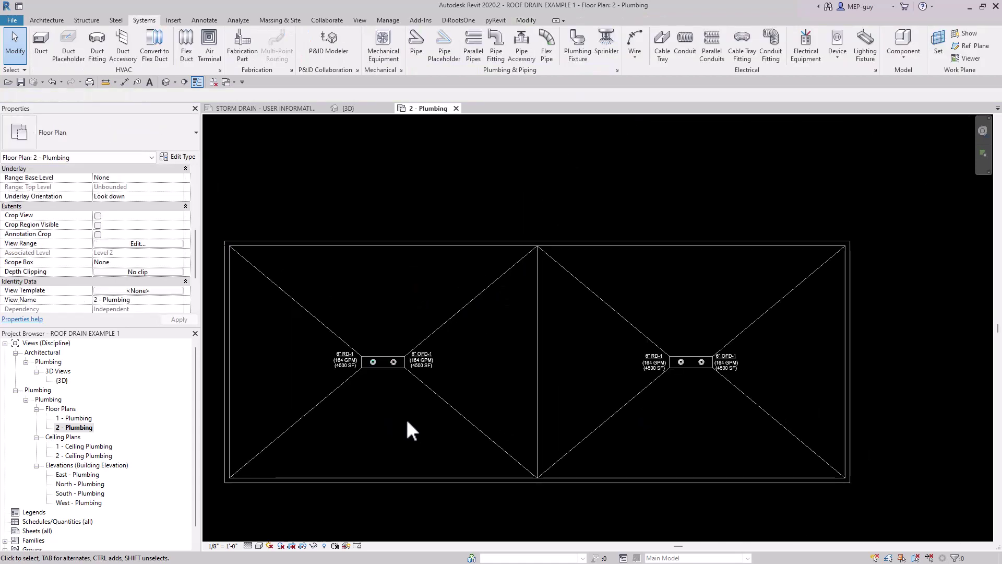
middle_drag(407, 422, 451, 402)
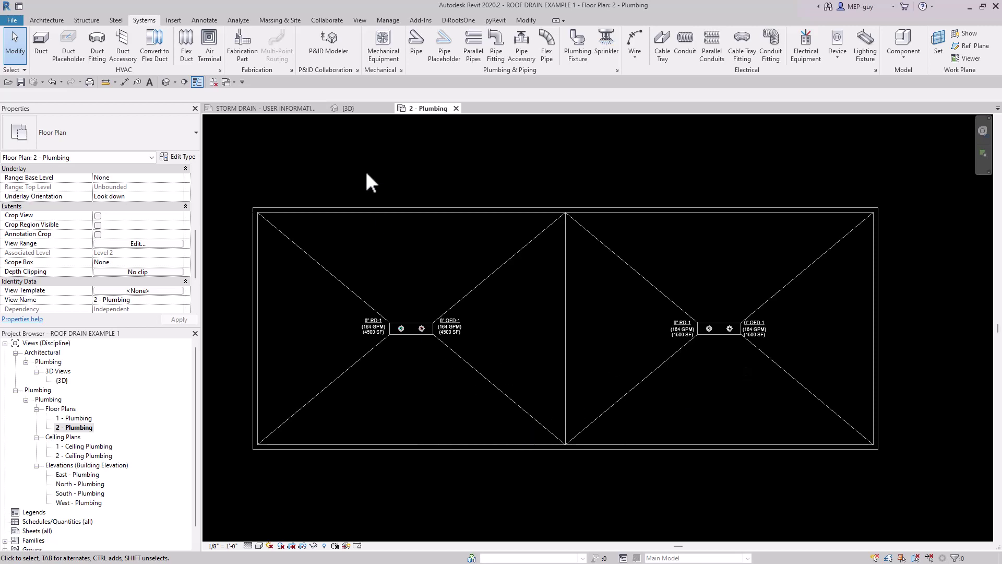
- Hide the linked architectural model in the {3D} view
click(358, 108)
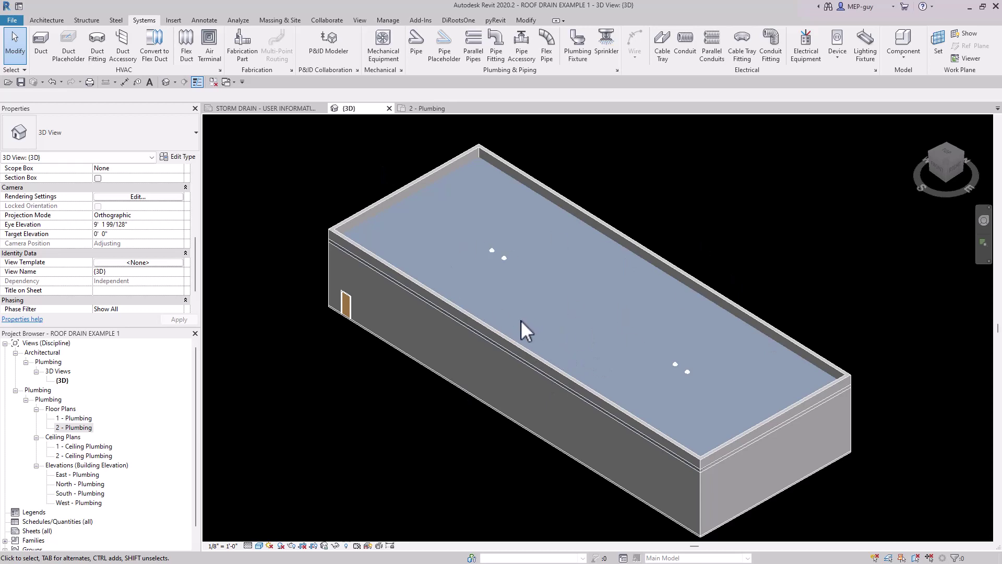
key(v)
key(g)
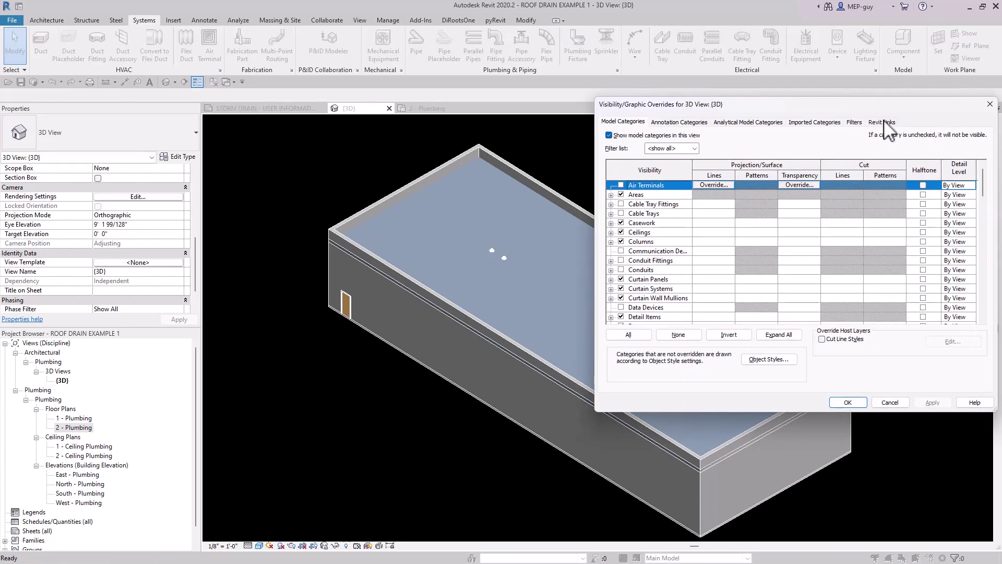
click(886, 124)
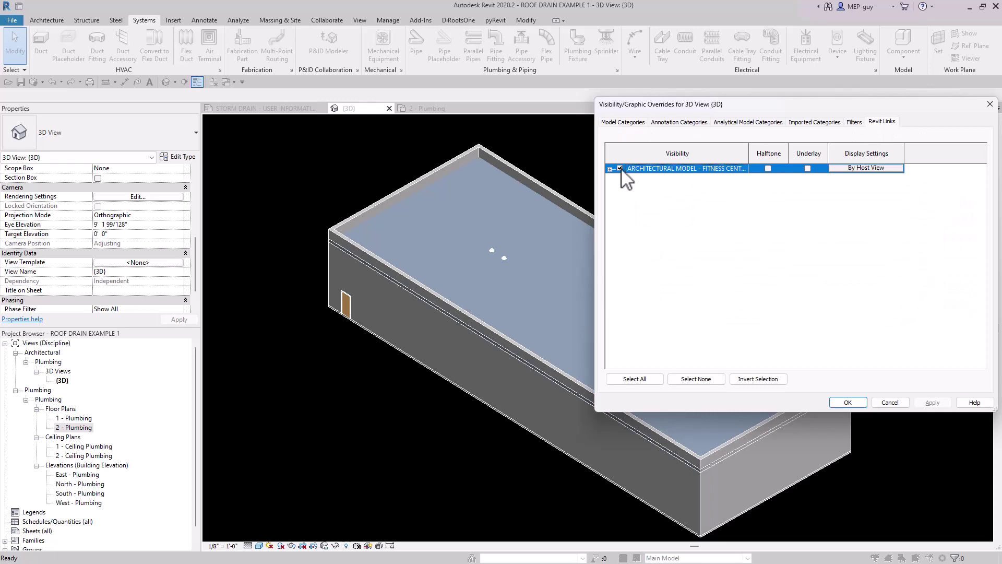
click(845, 401)
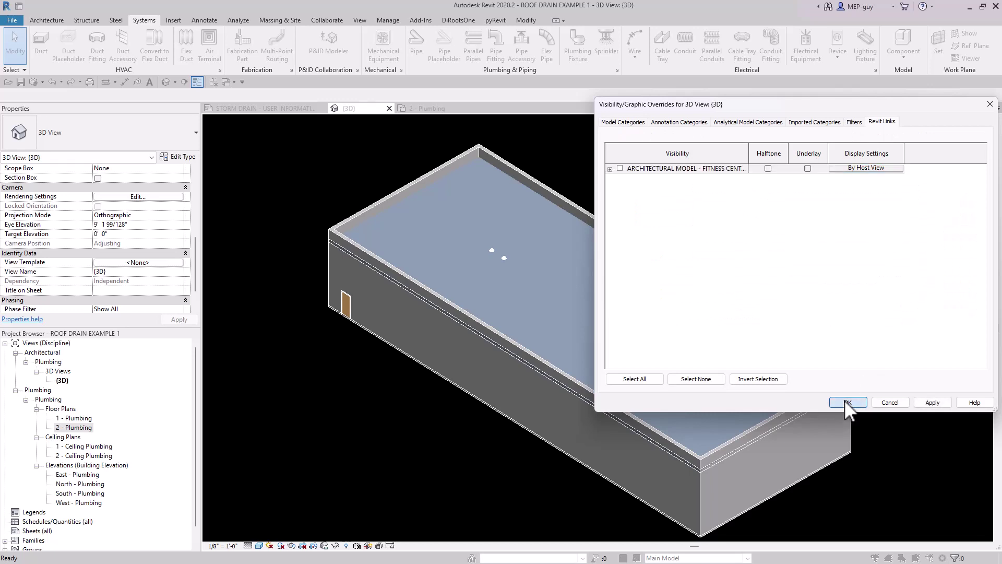
- Delete the elbow that joins the left bay RD-1 drain's short branch to its long storm pipe
shift+middle_drag(824, 392, 833, 363)
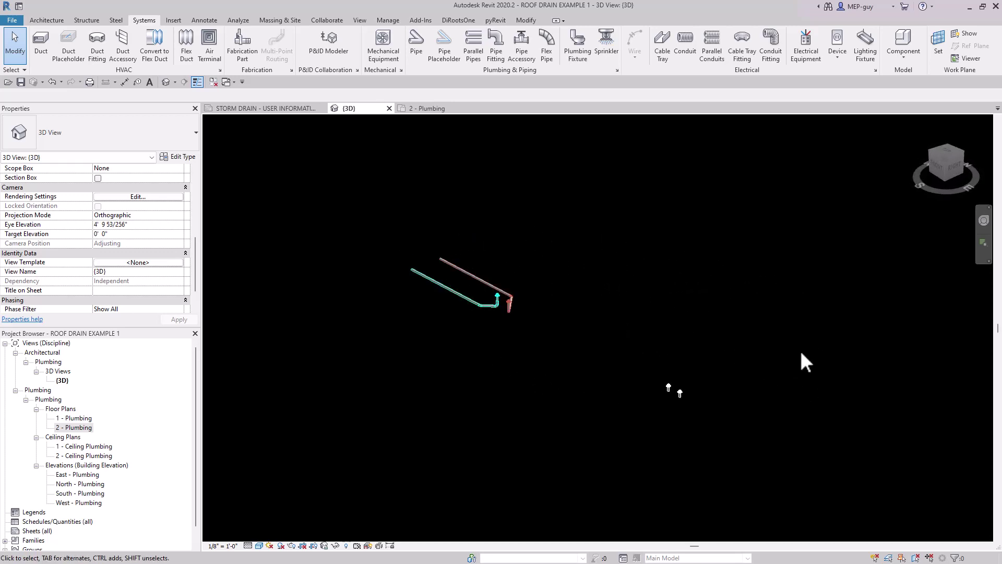
scroll(600, 384, up, 2)
middle_drag(579, 355, 586, 387)
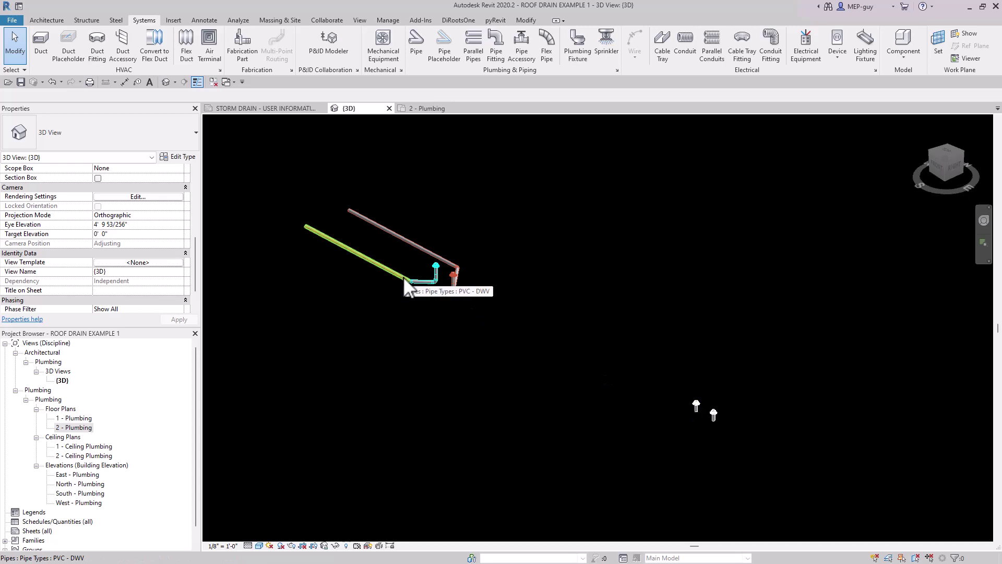
middle_drag(625, 404, 581, 385)
scroll(412, 274, up, 4)
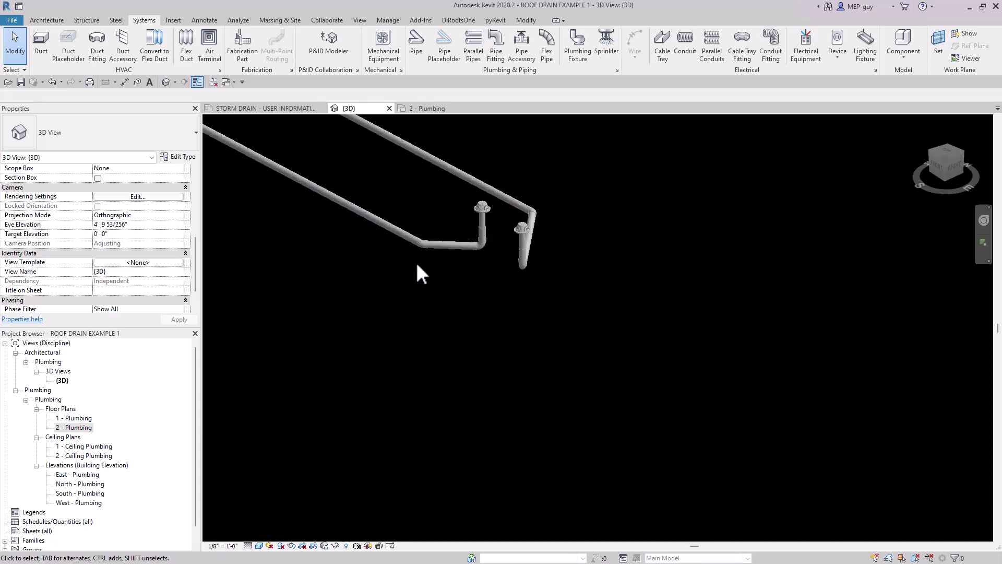
drag(397, 209, 438, 263)
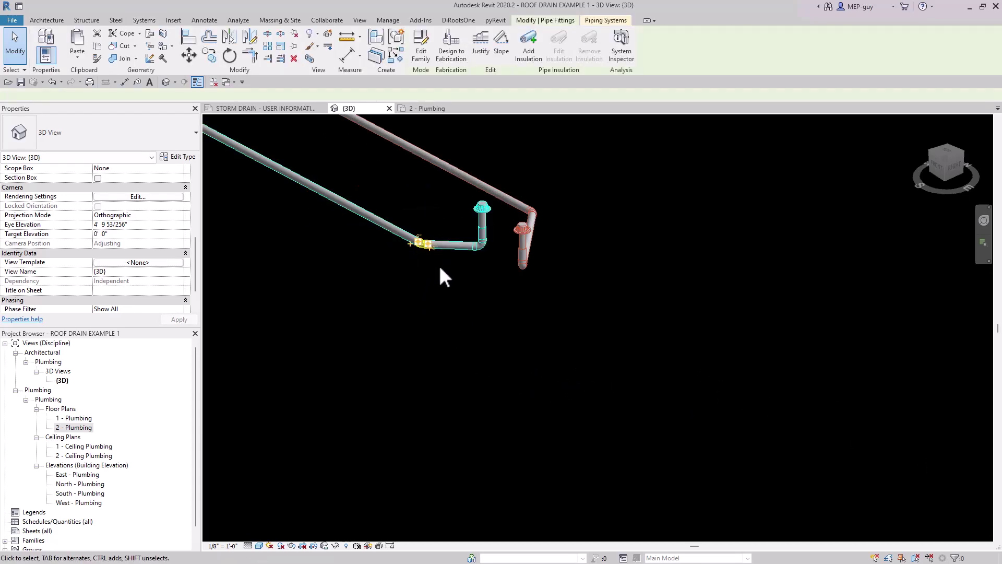
key(Escape)
- Connect the right bay's RD-1 drain into the left bay's long storm drain pipe with Connect Into
scroll(417, 272, down, 6)
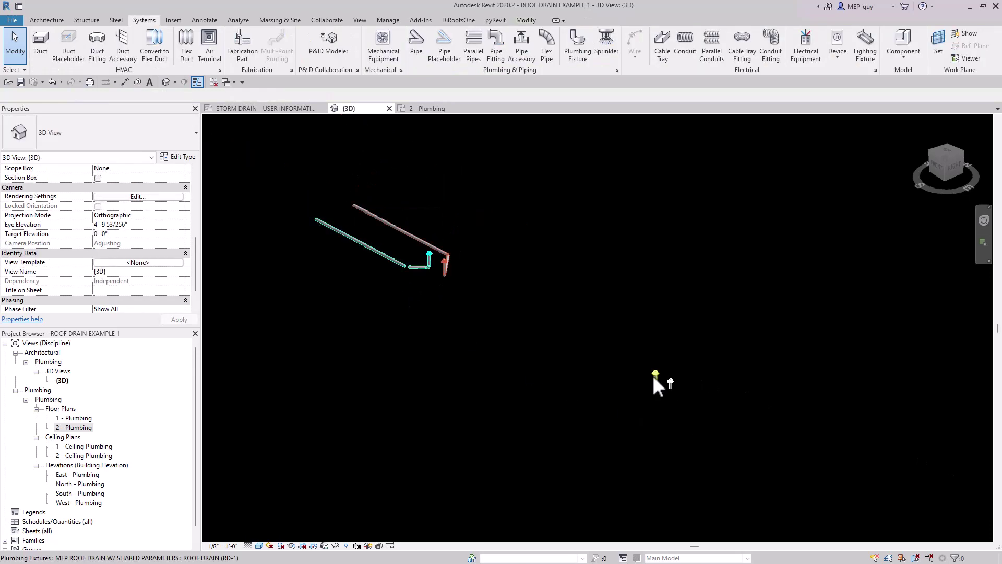
click(654, 375)
scroll(472, 337, up, 2)
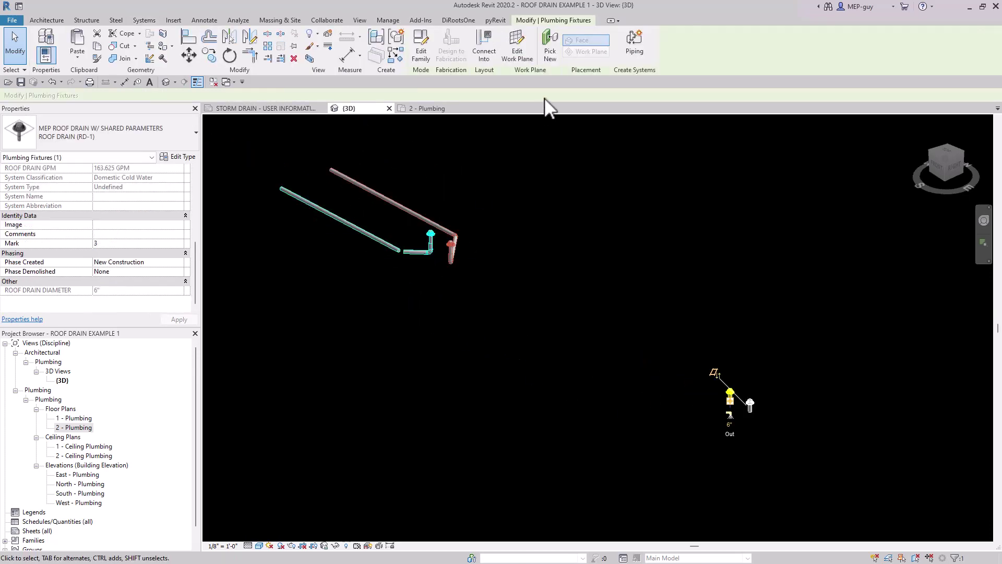
click(492, 41)
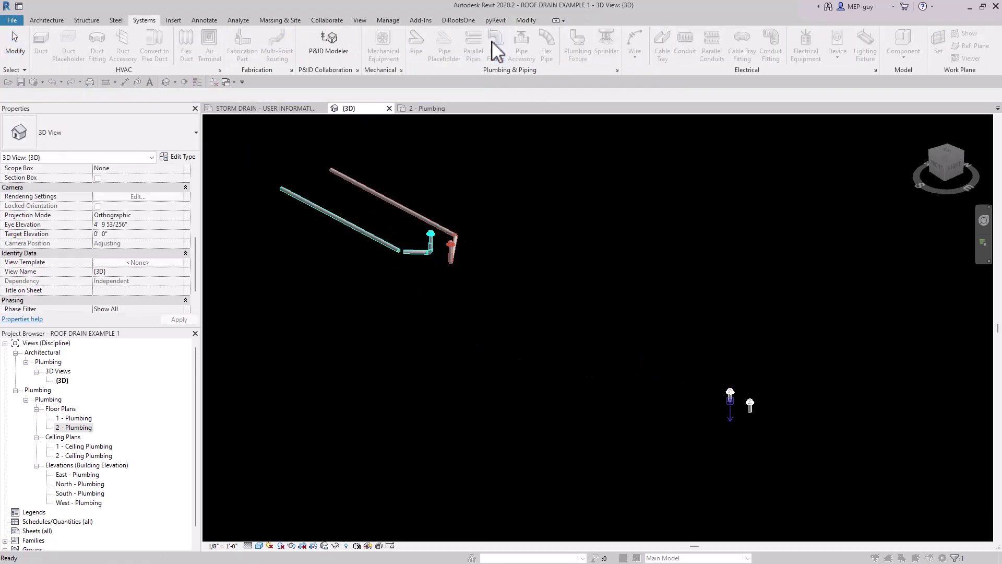
click(390, 242)
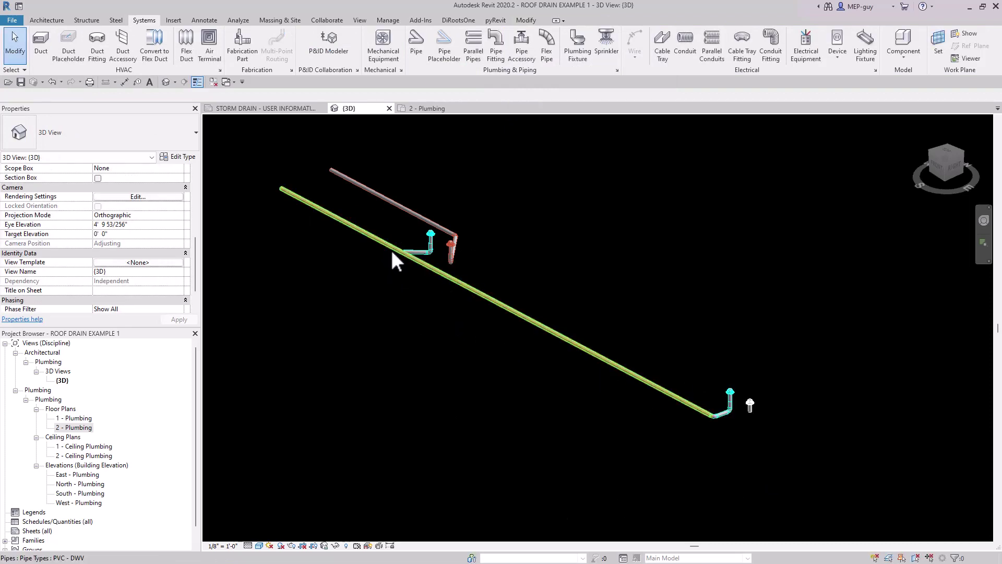
- Extend the left bay RD-1 drain's branch pipe to the long storm main so that a wye joins them
scroll(400, 230, up, 4)
click(526, 19)
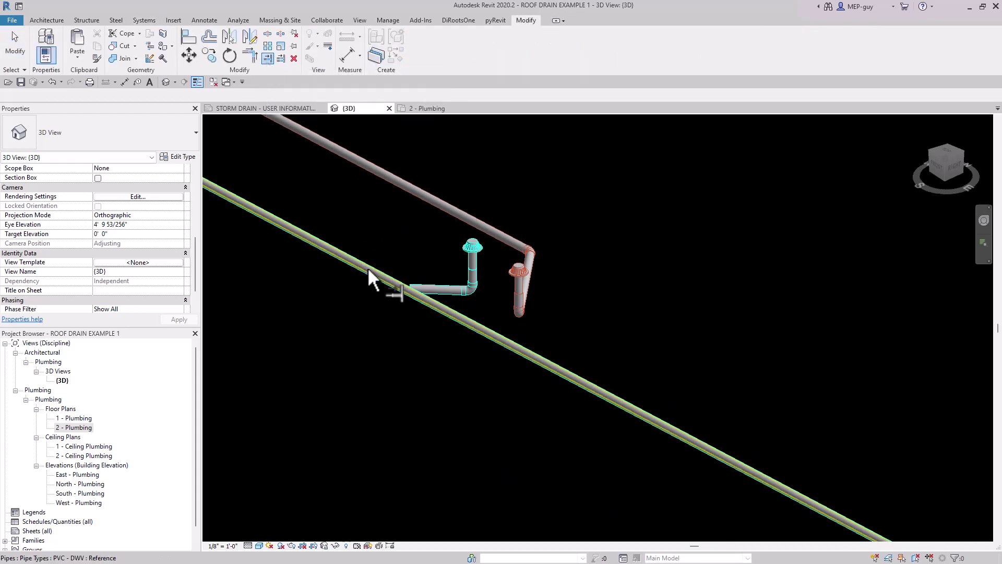
click(437, 283)
scroll(447, 334, up, 3)
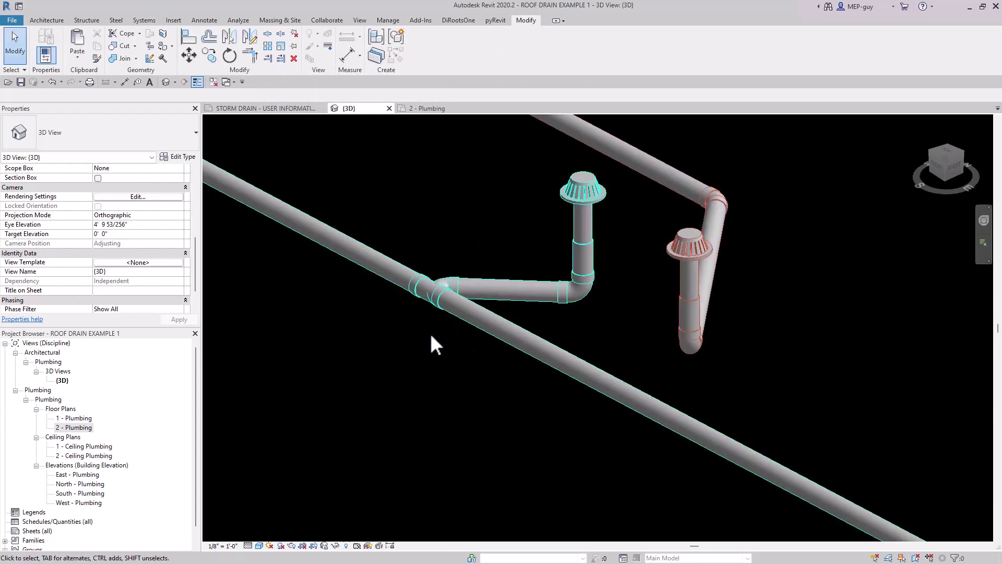
scroll(433, 285, up, 5)
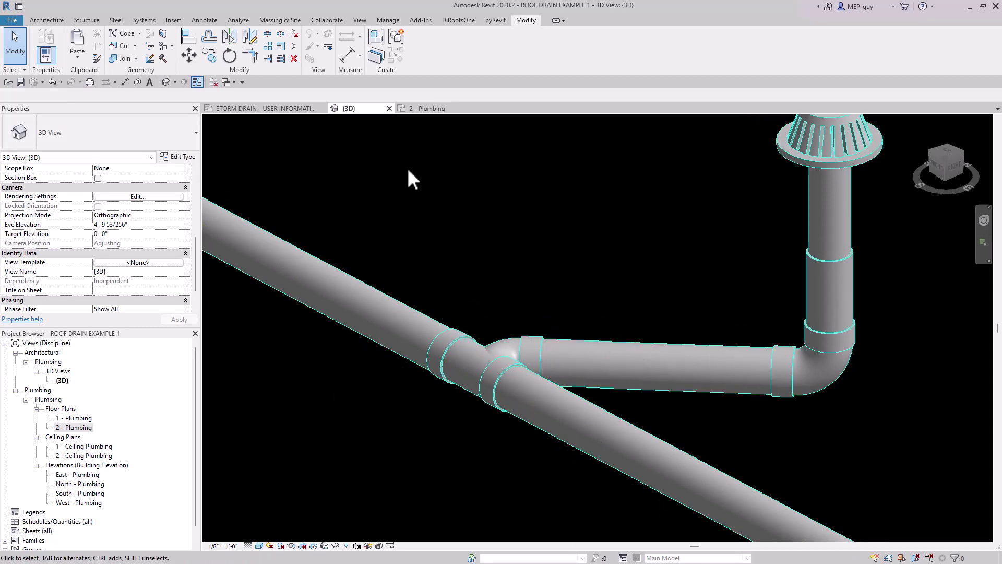
- On the STORM DRAIN - USER INFORMATION sheet, review the routing preferences of the MEP_STORM_PVC pipe type used by the SD pipe
click(287, 108)
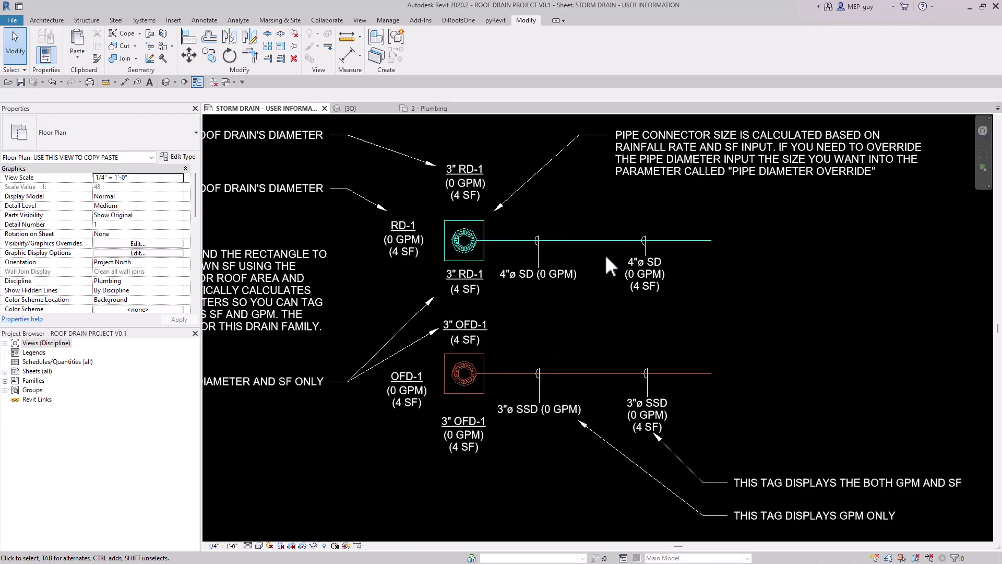
click(585, 240)
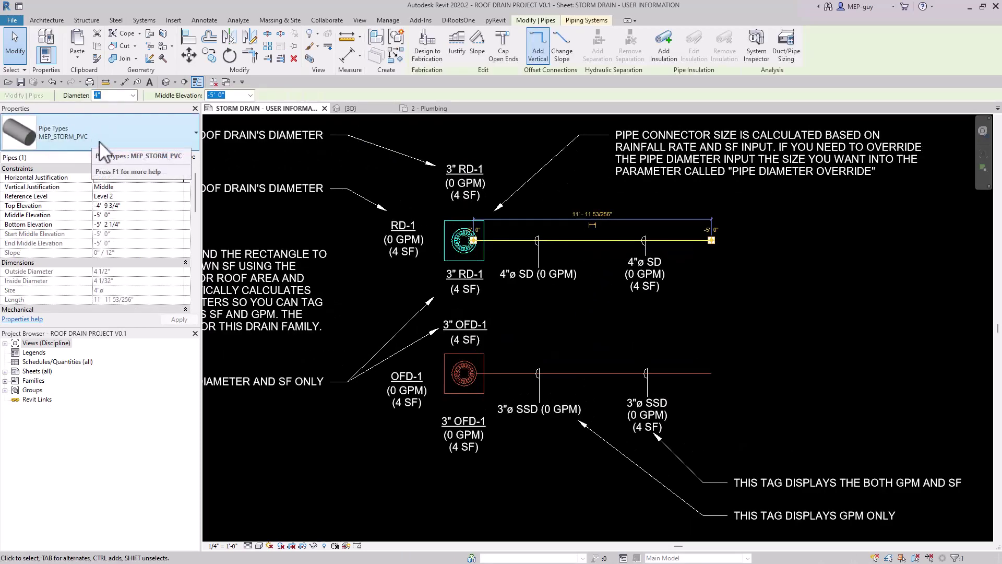
click(178, 156)
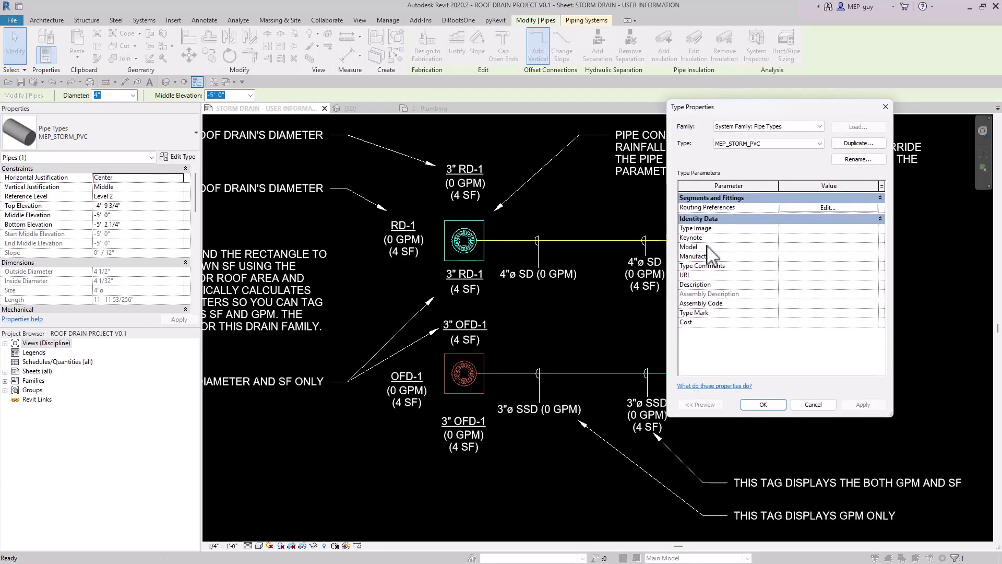
click(803, 207)
scroll(610, 253, down, 3)
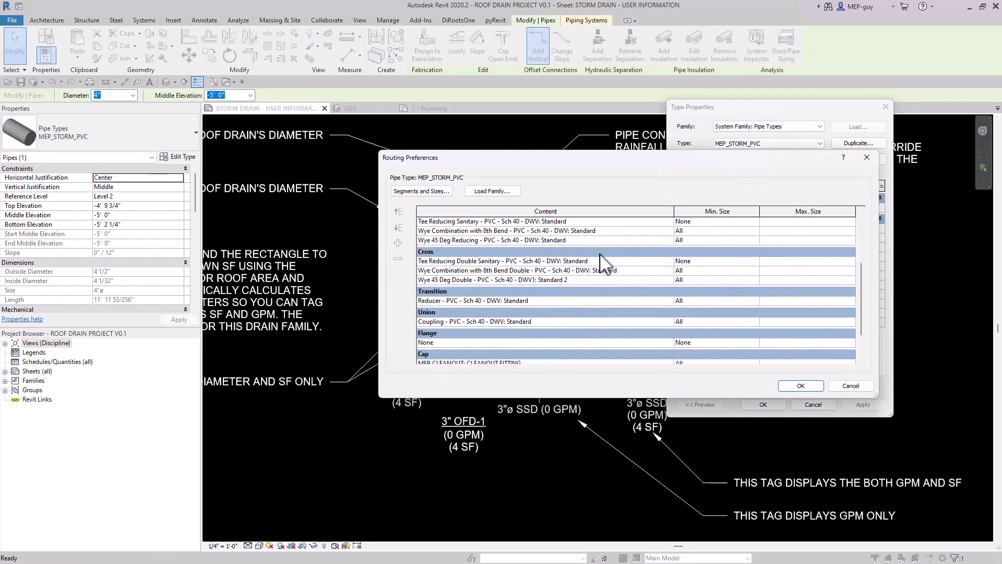
scroll(598, 313, up, 5)
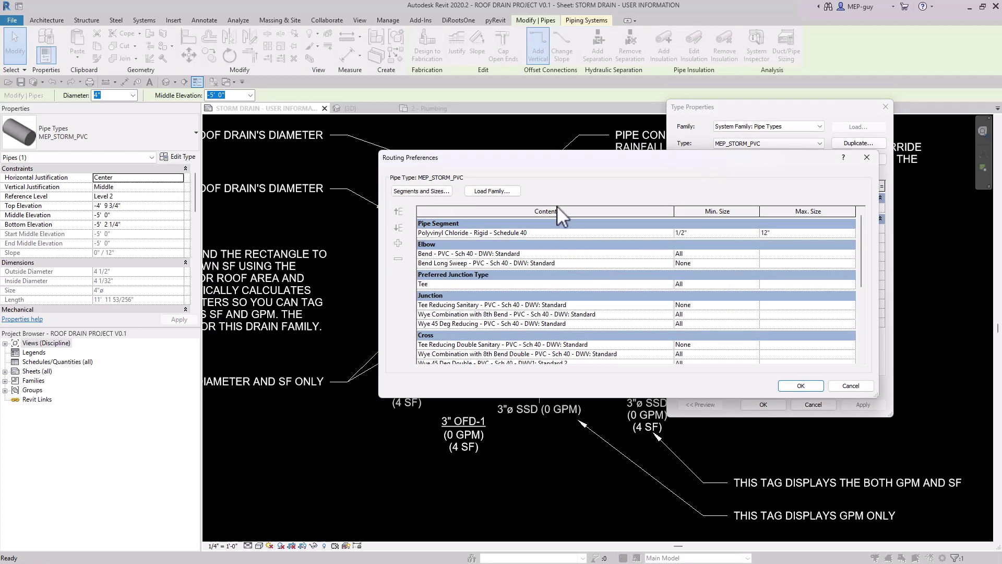
- Look over the segment, elbow, junction, cross, transition and cap entries in the MEP_STORM_PVC routing preferences, and close the type settings
scroll(566, 253, down, 3)
scroll(702, 293, up, 3)
scroll(564, 258, down, 4)
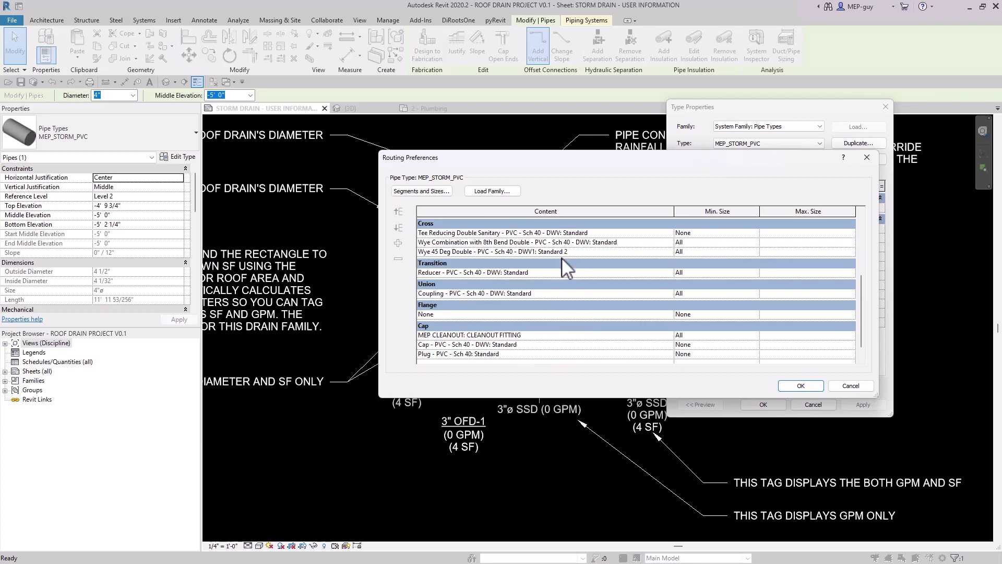
scroll(566, 264, up, 4)
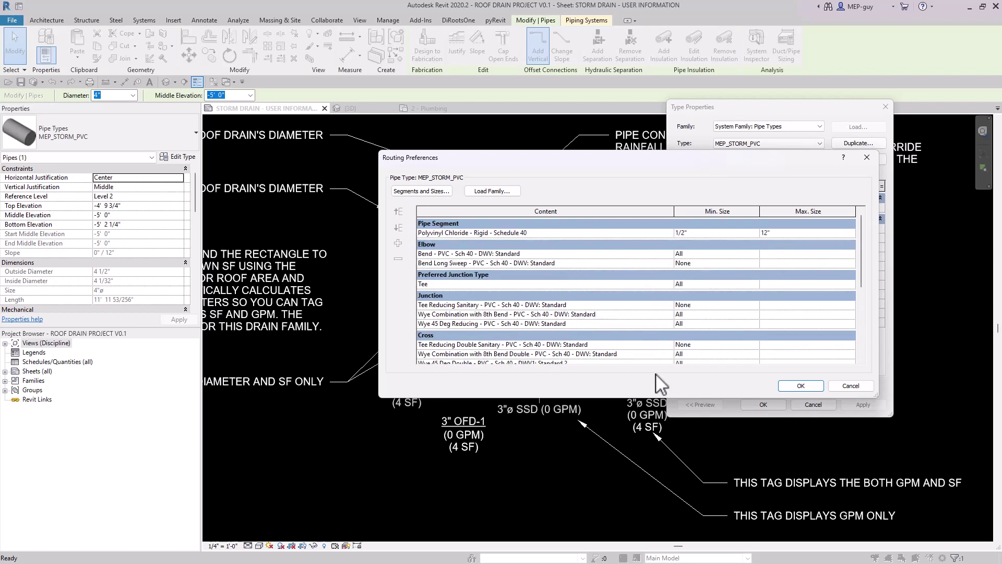
click(812, 385)
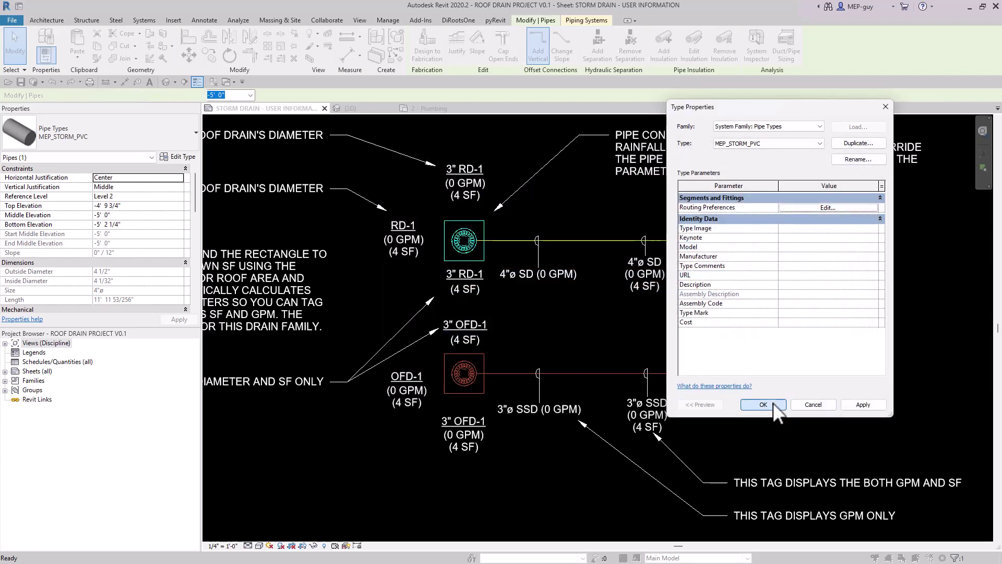
click(773, 402)
key(Escape)
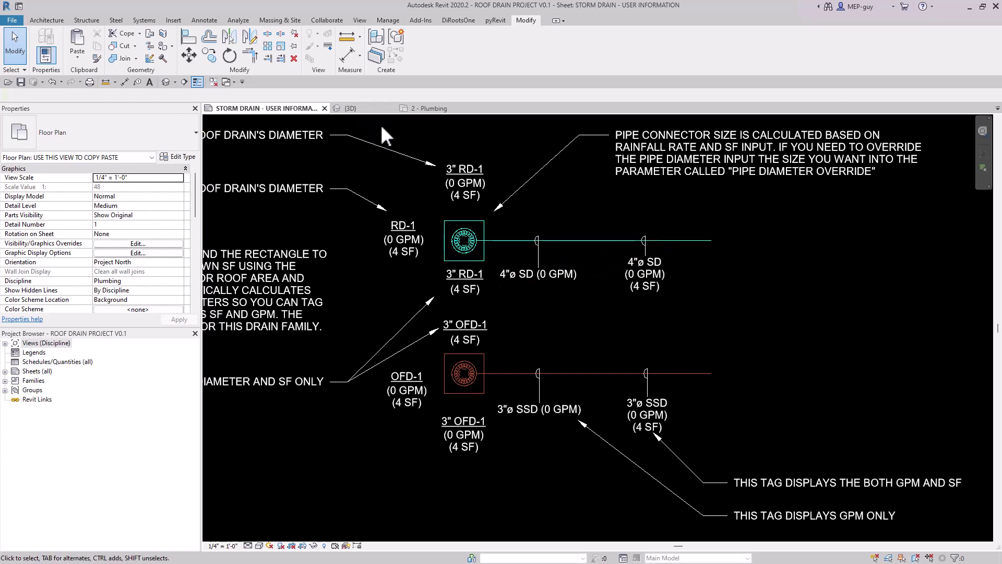
- In the 3D view, start Change Type on the whole connected SD pipe network, excluding its plumbing fixtures, and open the pipe type choices
click(362, 107)
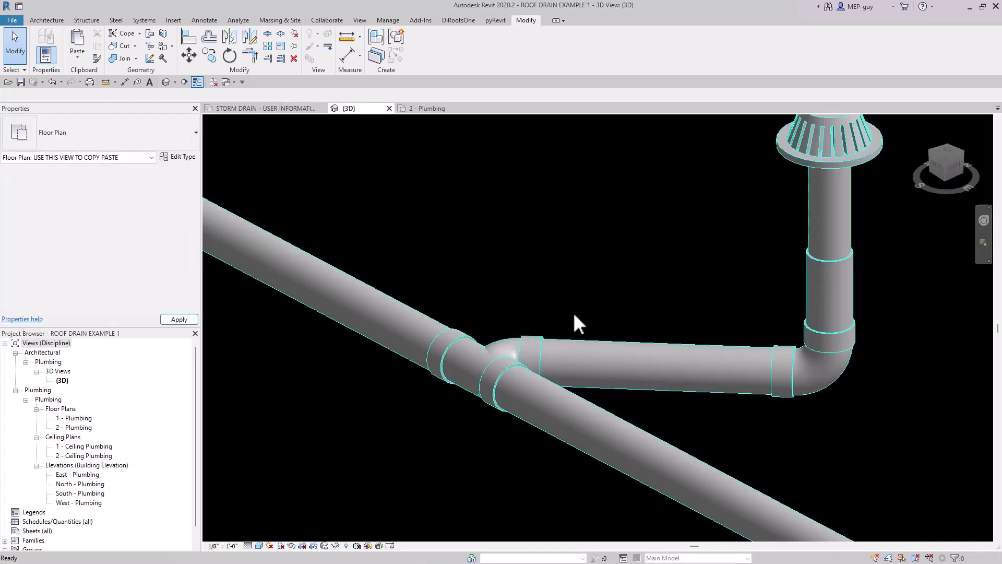
scroll(470, 330, down, 8)
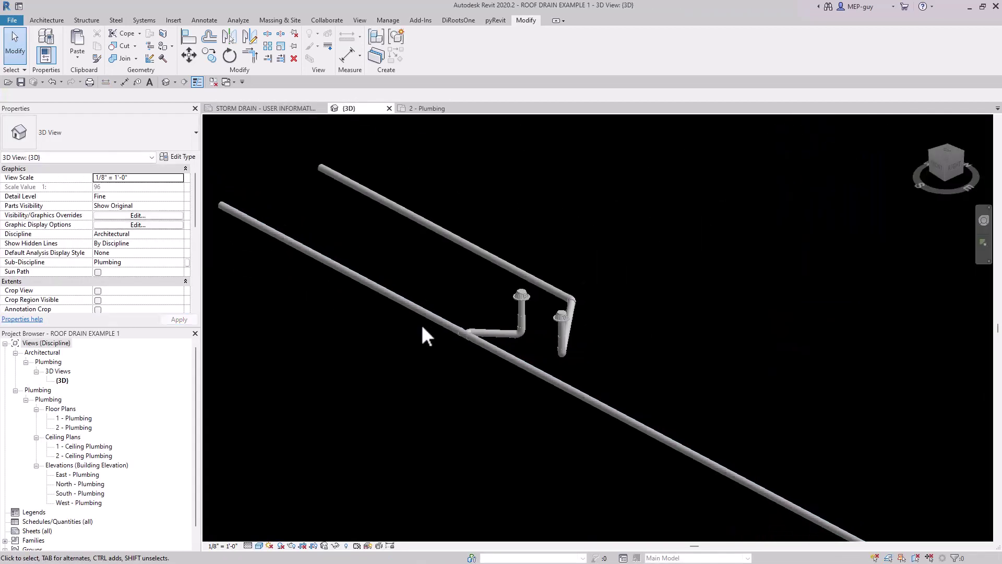
key(Tab)
click(558, 383)
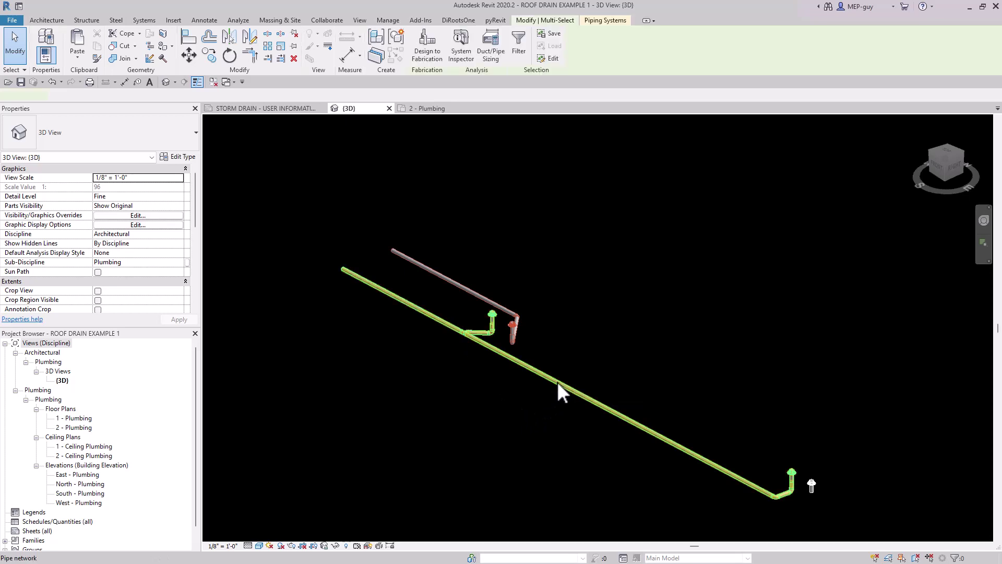
click(519, 41)
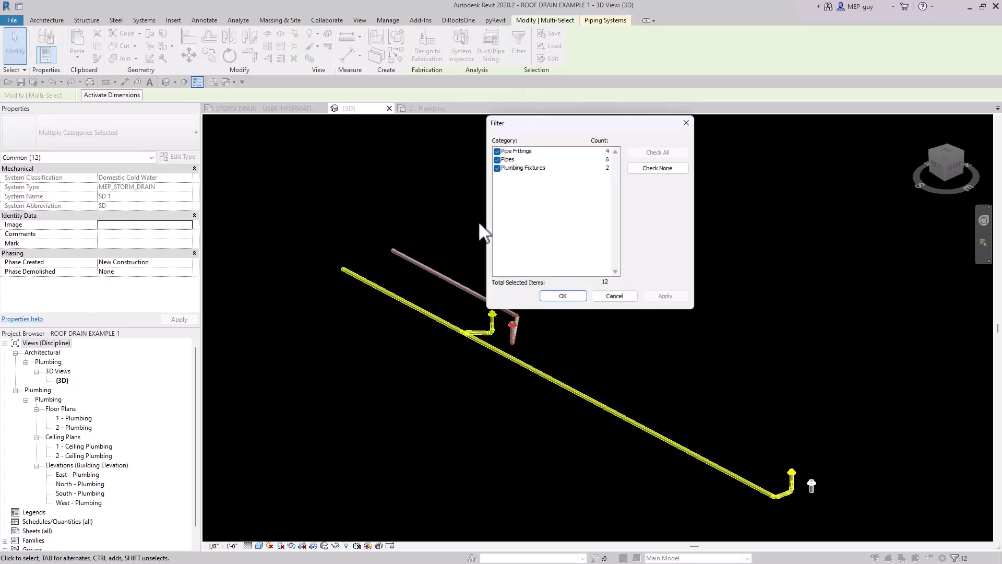
click(502, 168)
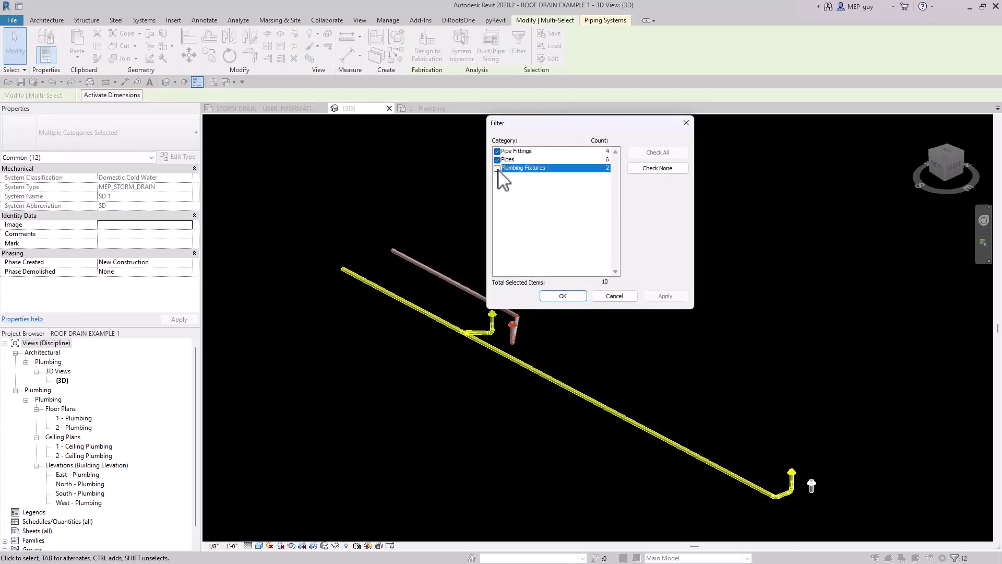
click(573, 295)
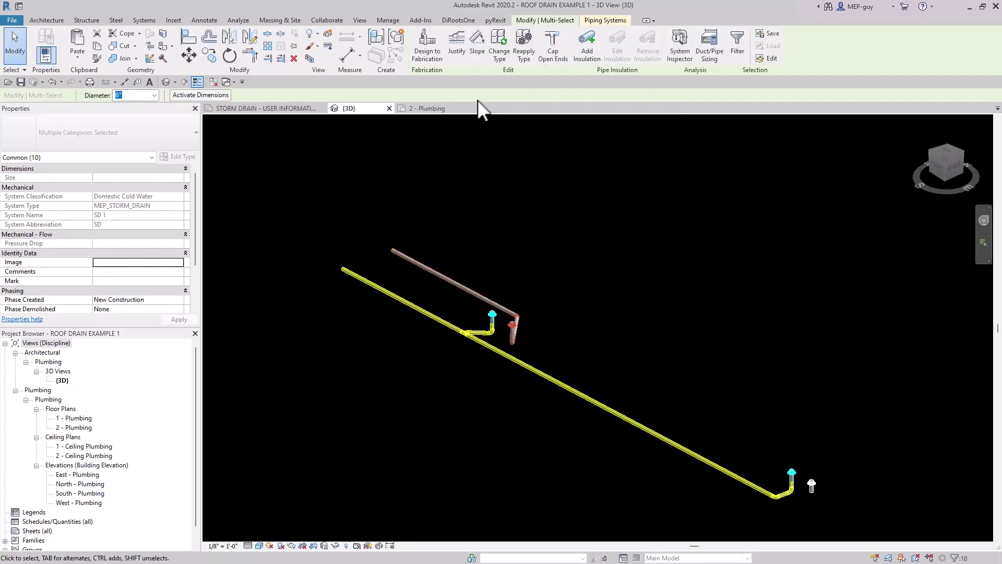
click(499, 39)
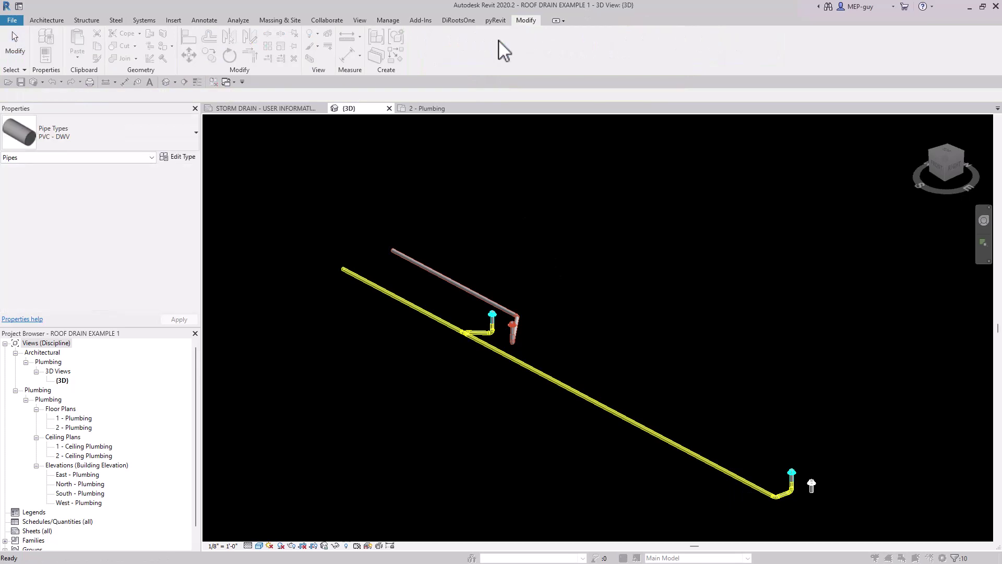
click(78, 138)
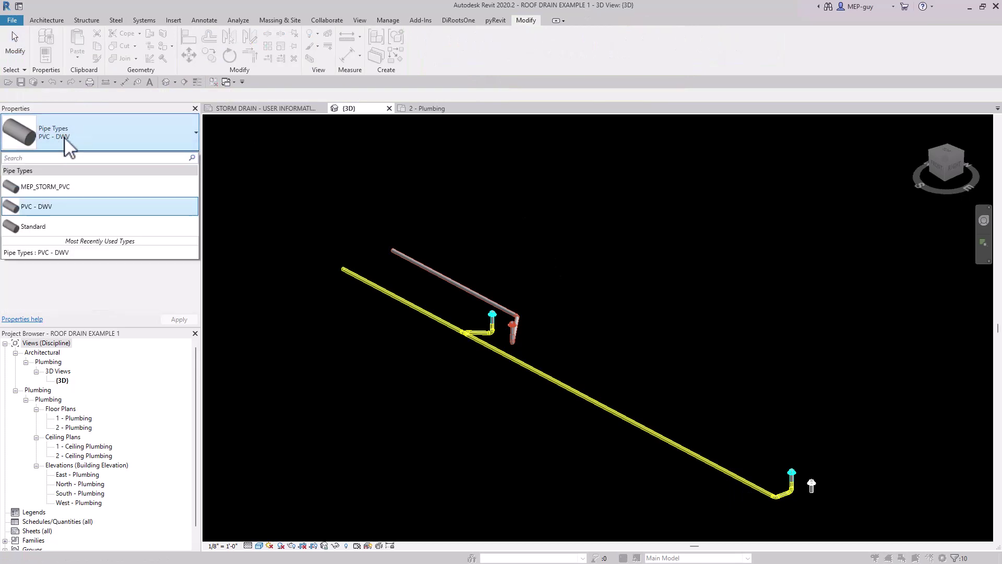
- Change the selected storm drain run to the MEP_STORM_PVC pipe type
click(63, 188)
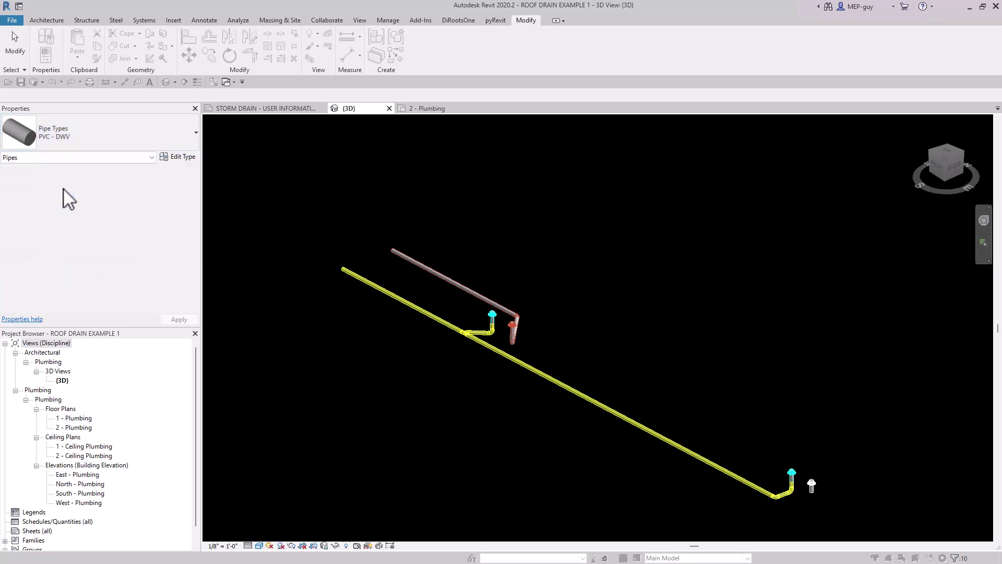
click(446, 372)
scroll(468, 339, up, 4)
scroll(468, 338, up, 3)
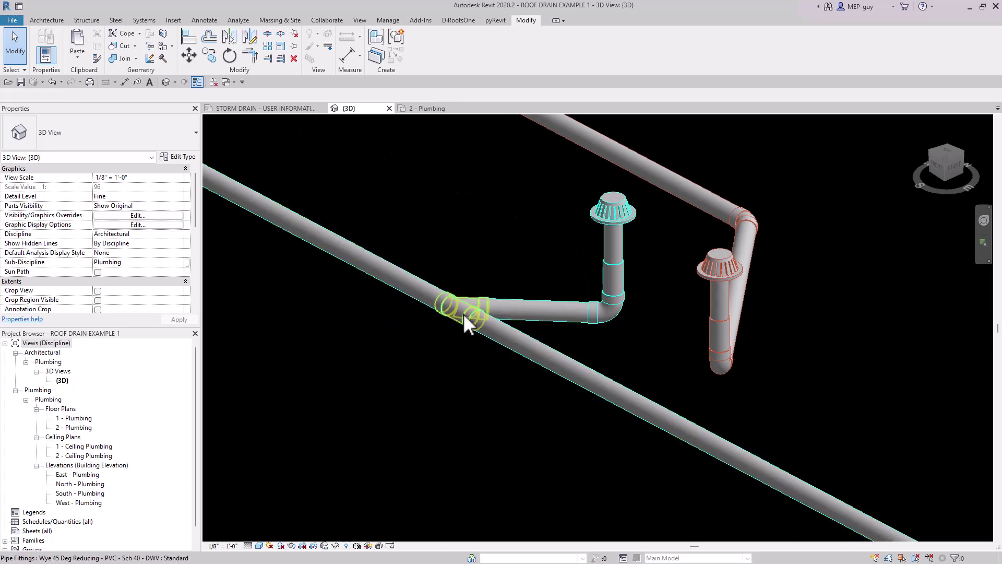
scroll(412, 299, down, 5)
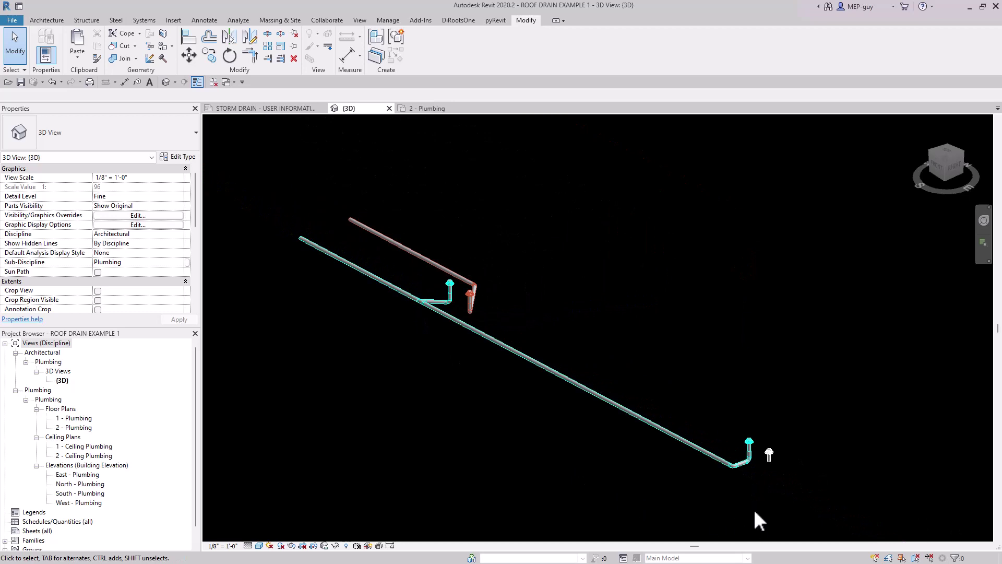
- Delete the bend joining the storm main to the short branch of the far-end roof drain
scroll(754, 485, up, 5)
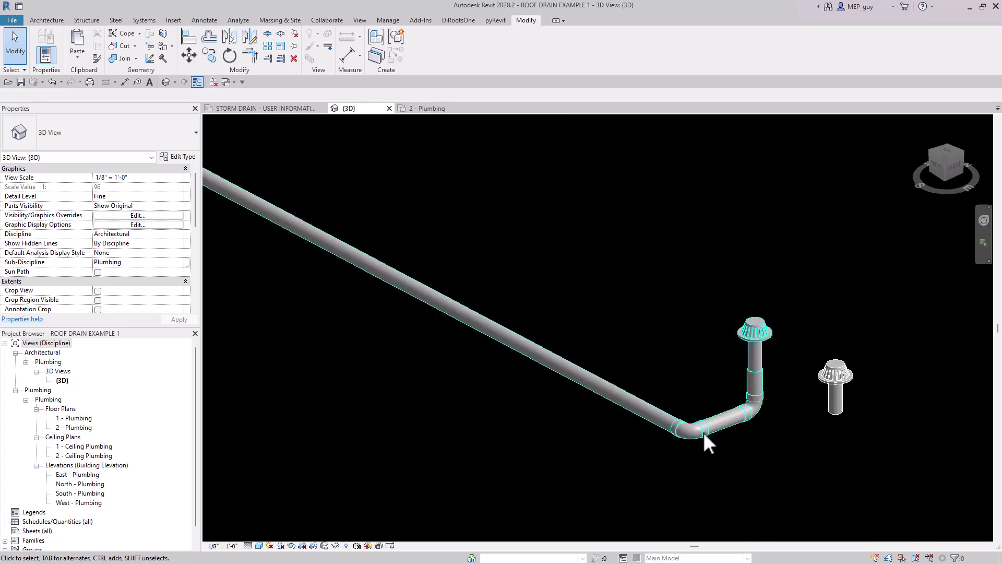
scroll(696, 475, down, 2)
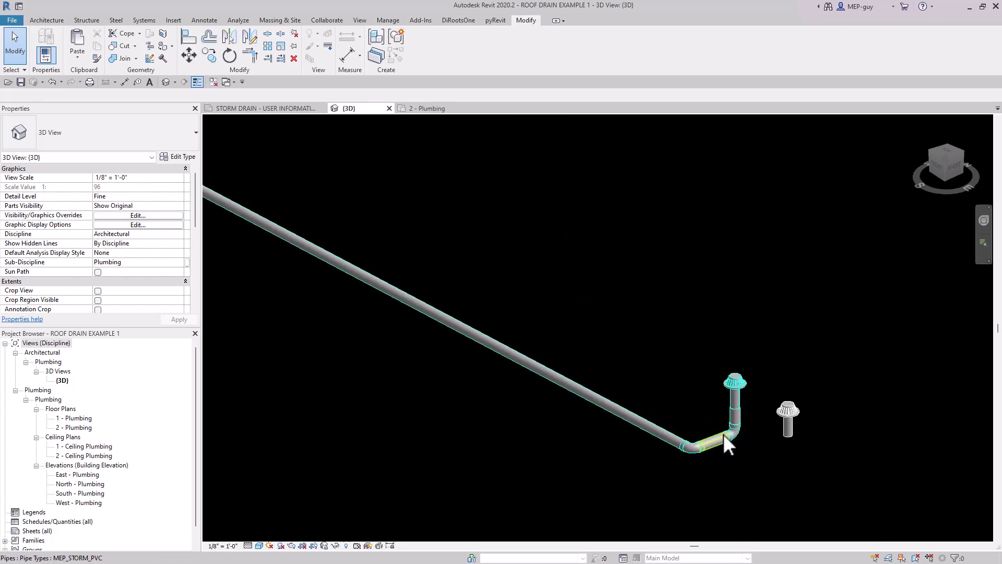
drag(657, 414, 710, 466)
key(Delete)
- Swing the open end of the short branch pipe toward the main at 135° with a length of about 2' 8"
scroll(703, 448, up, 2)
click(702, 448)
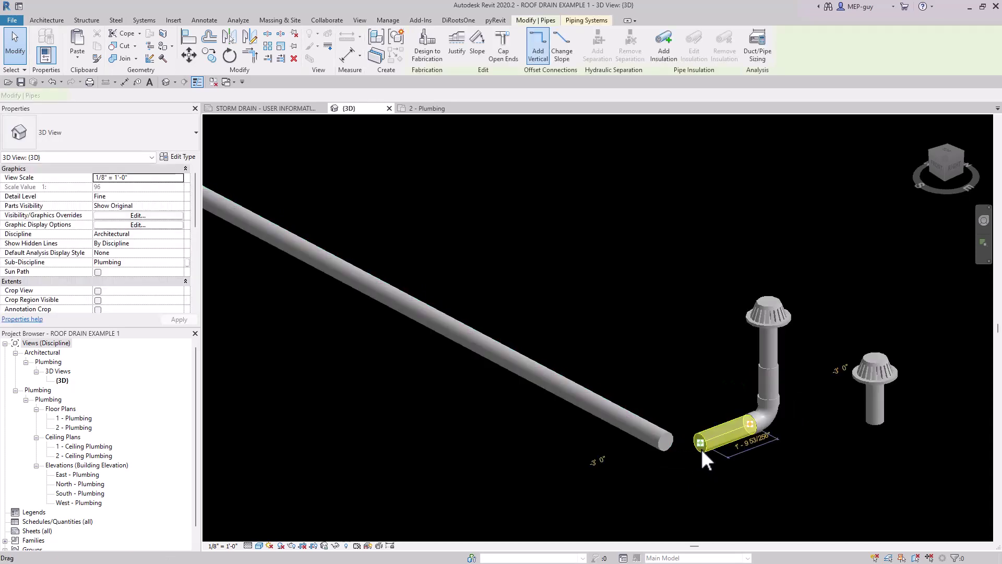
click(700, 445)
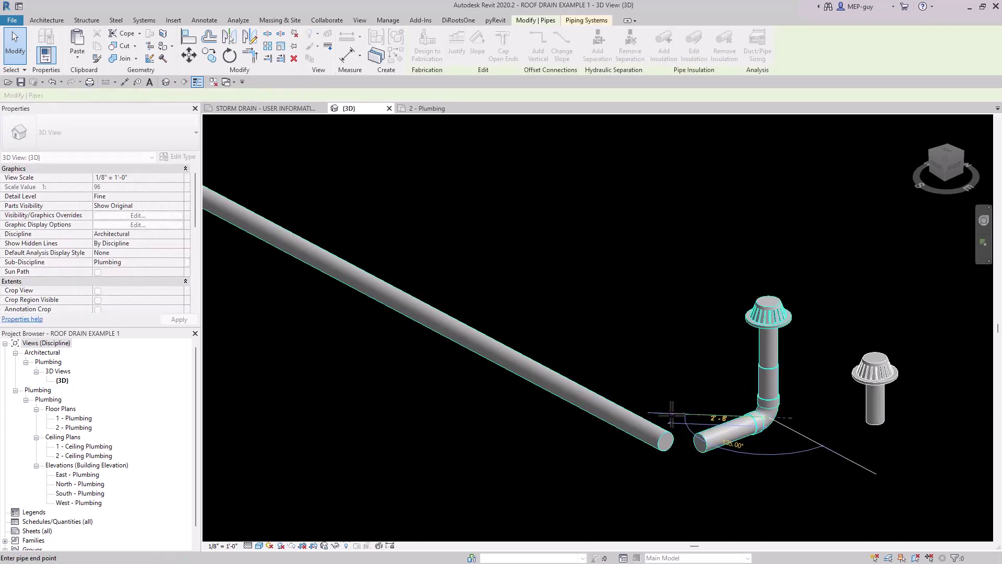
click(699, 460)
key(Escape)
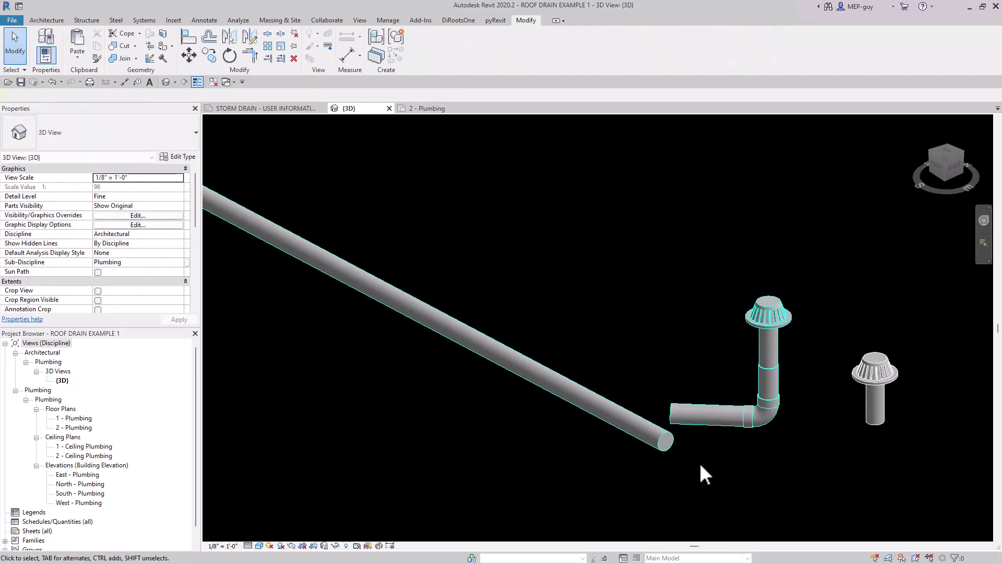
- Trim/extend the angled branch pipe and the storm main to a corner
click(250, 56)
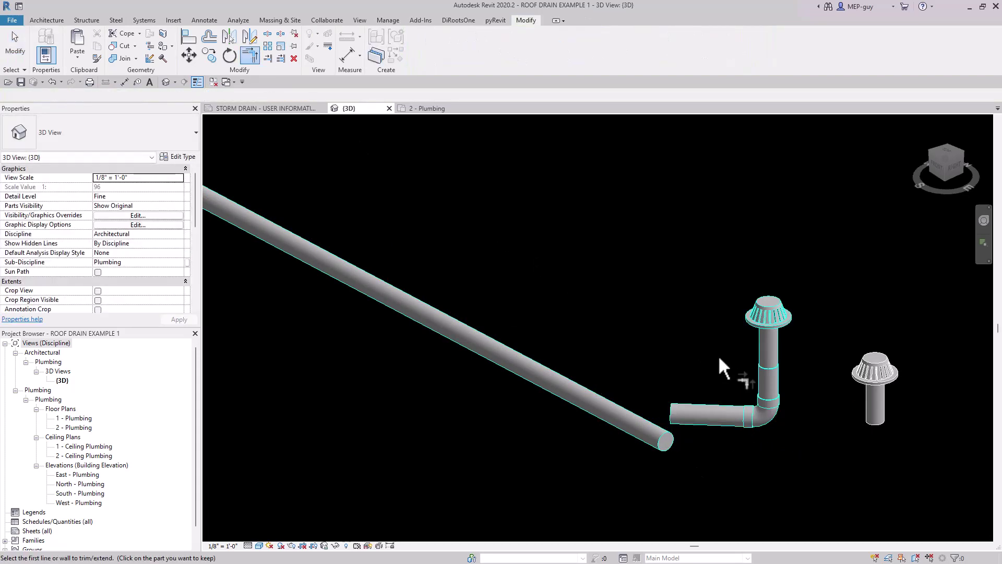
click(711, 404)
click(447, 322)
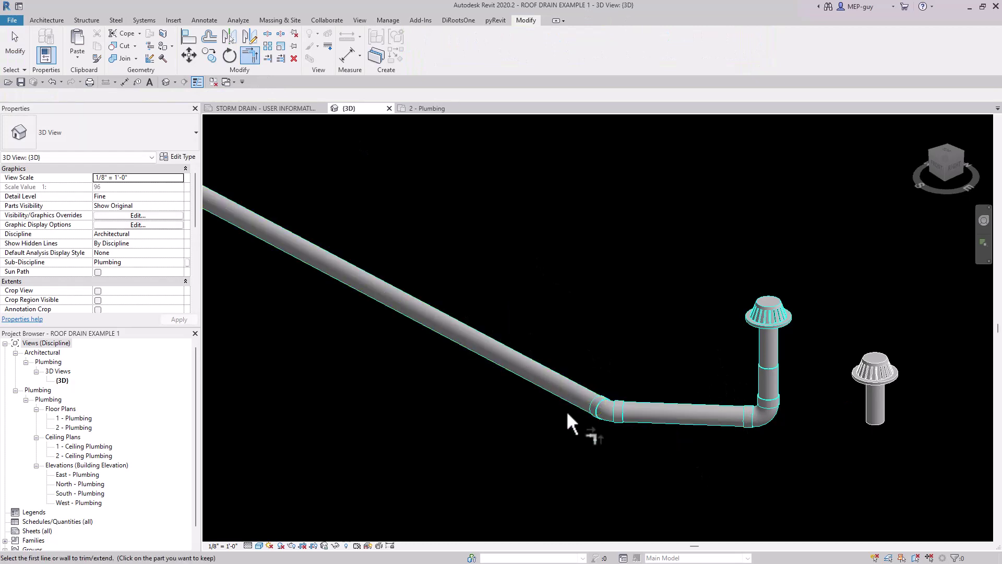
key(Escape)
- Convert the new bend at the end of the main into a wye and cap its open end
scroll(649, 468, down, 1)
scroll(614, 428, up, 2)
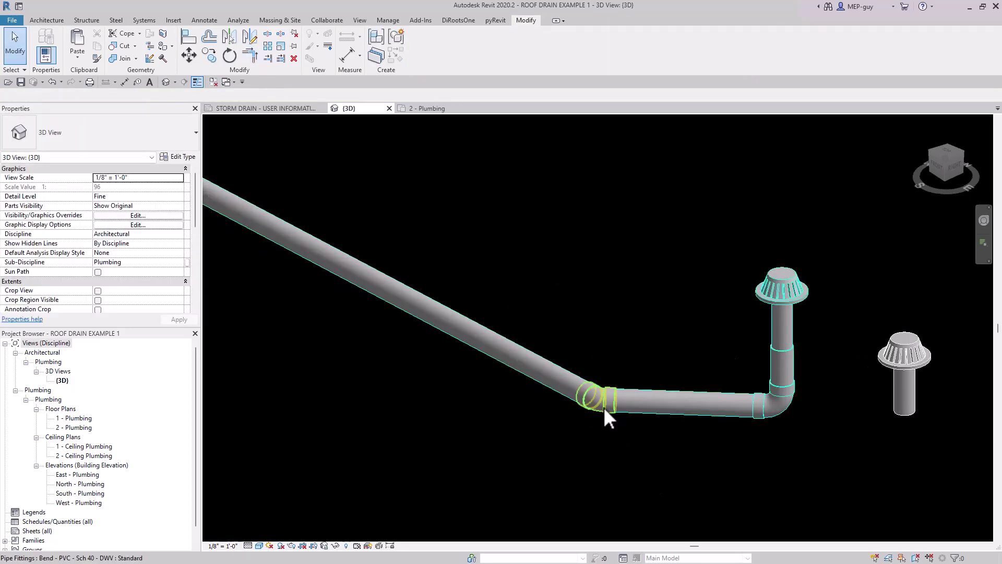
click(603, 408)
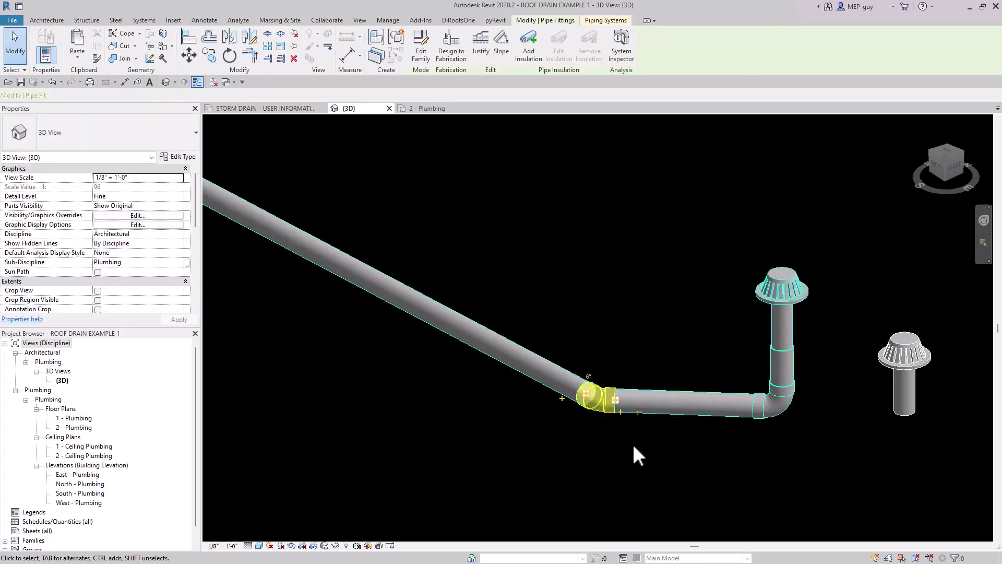
click(620, 412)
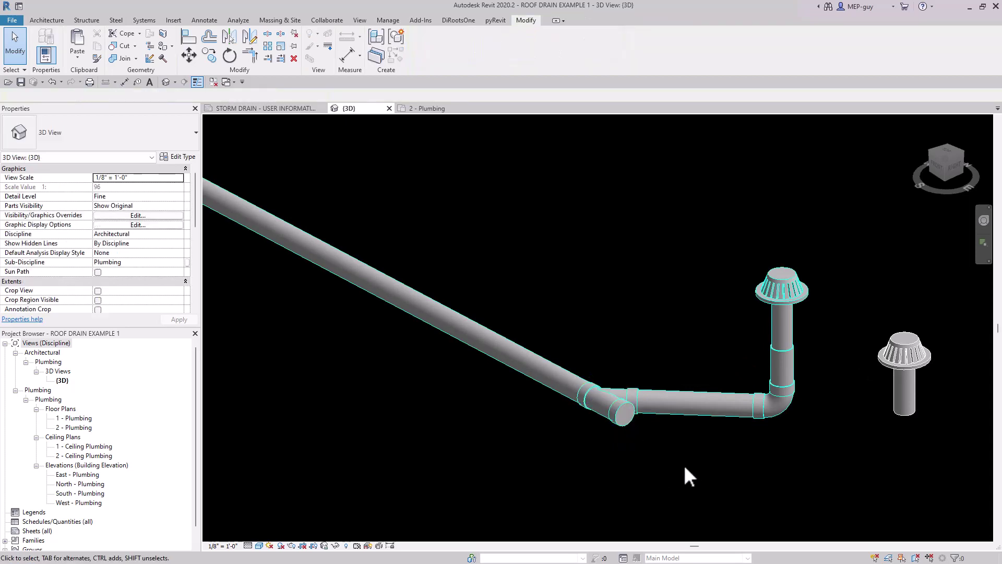
click(632, 428)
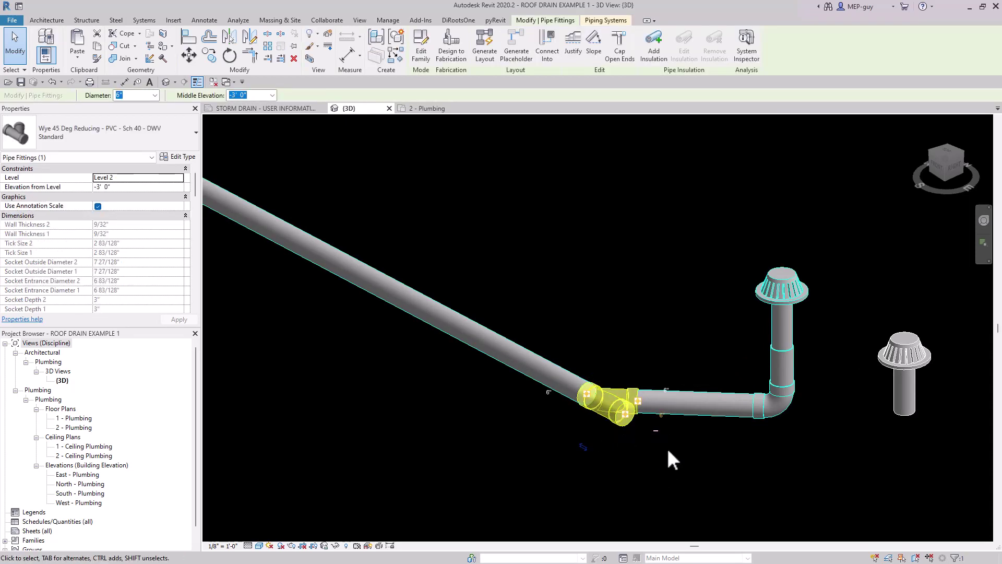
click(618, 43)
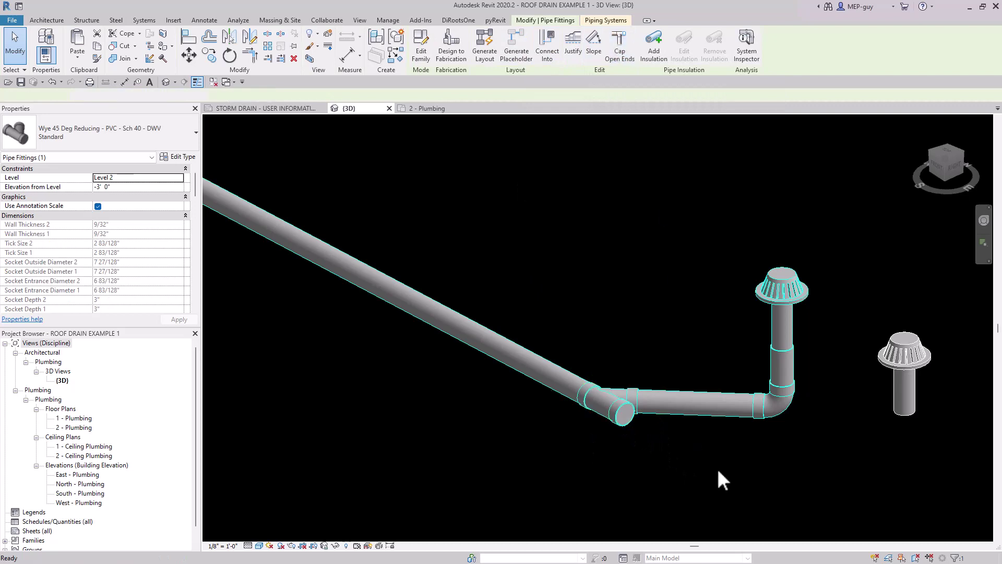
- Change the cleanout on the wye's end to the Plug - PVC - Sch 40 - DWV Standard type
click(630, 418)
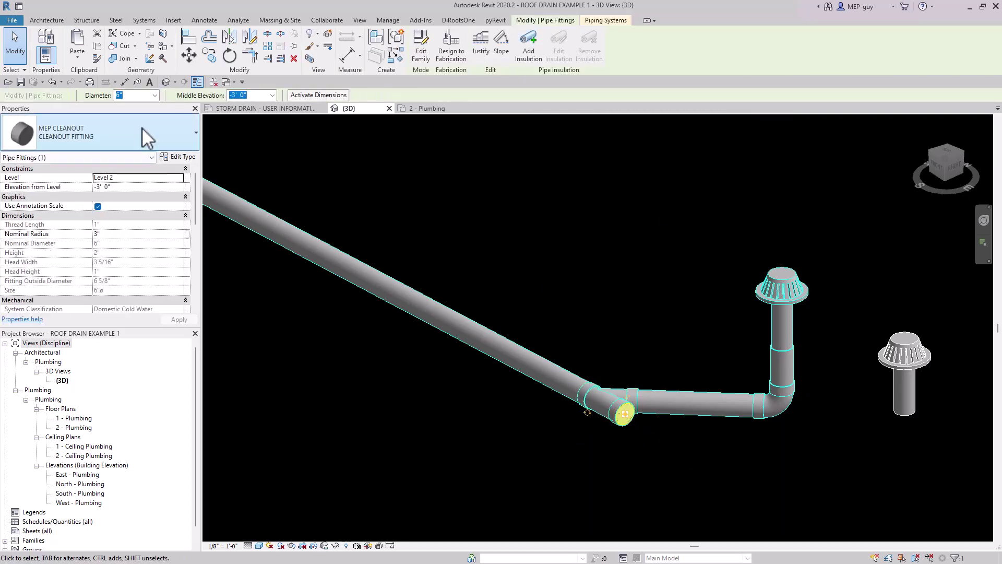
click(142, 128)
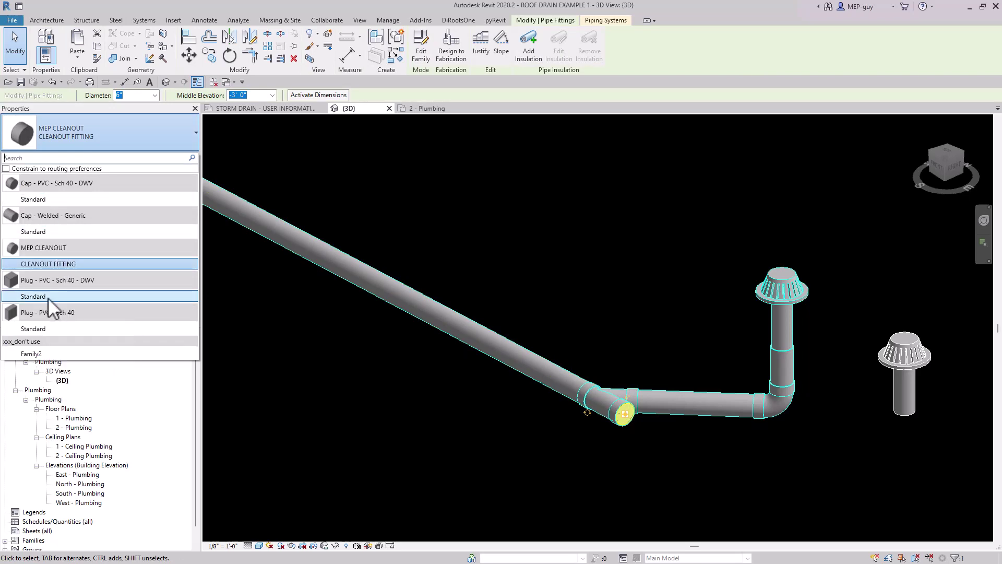
key(Escape)
click(678, 472)
scroll(621, 419, up, 1)
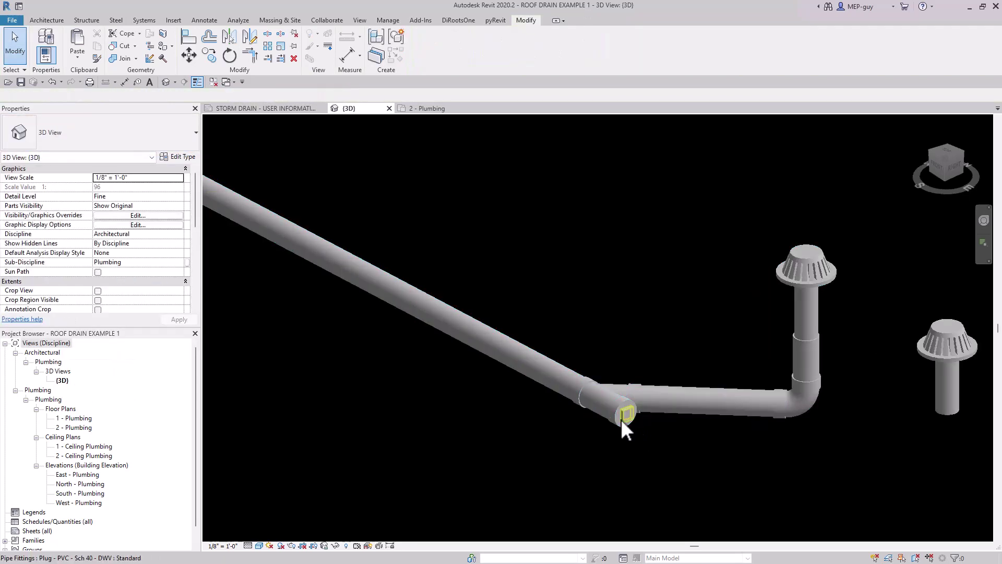
- Delete the elbow between the secondary storm main and the connected overflow drain's branch
scroll(631, 419, down, 5)
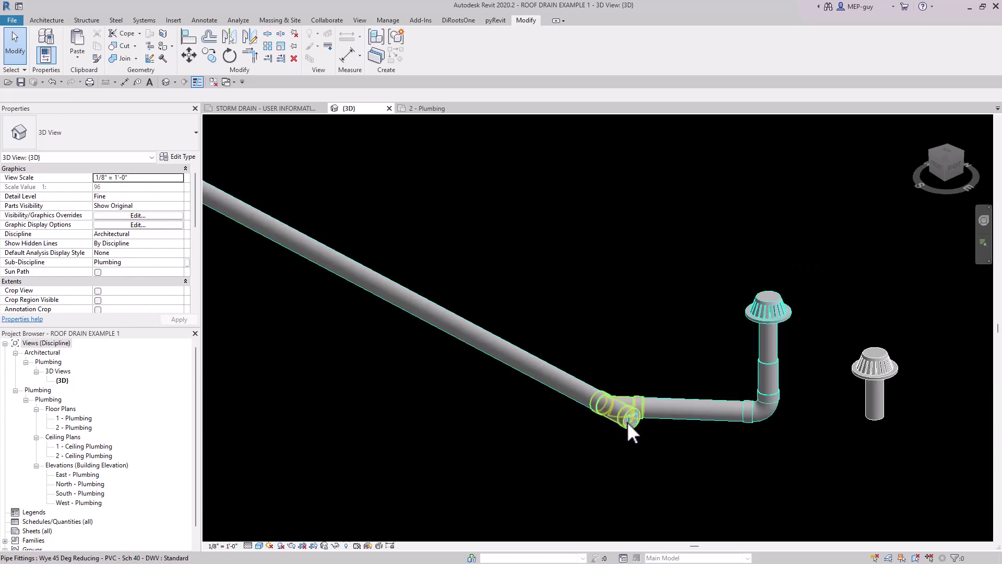
scroll(645, 437, down, 5)
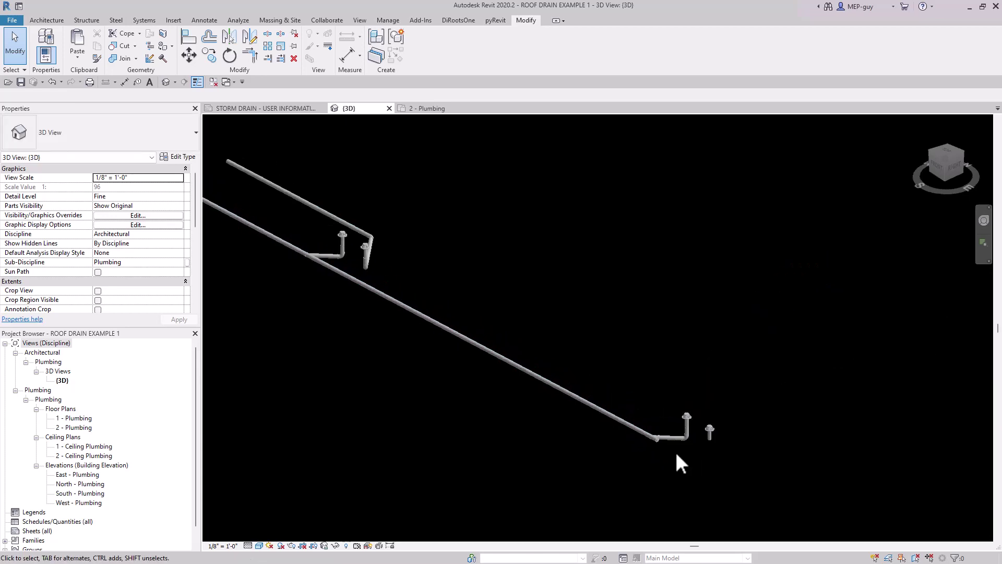
click(705, 435)
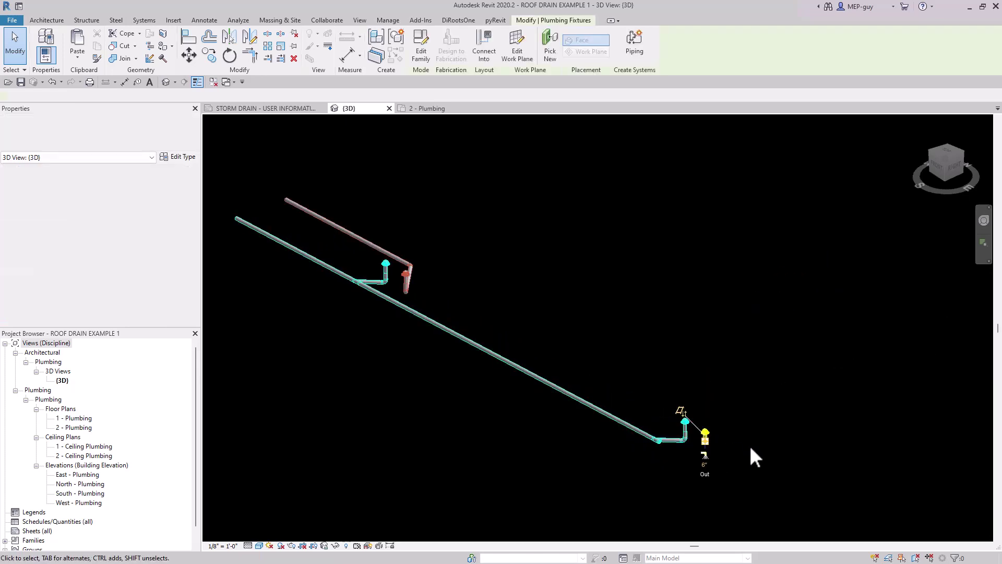
shift+middle_drag(790, 445, 374, 420)
drag(801, 277, 836, 307)
key(Delete)
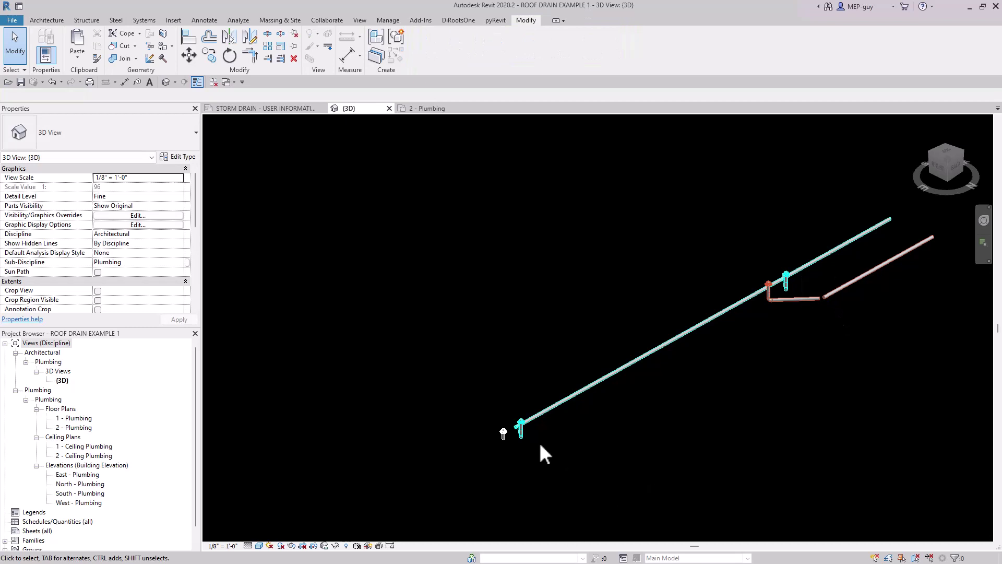
- Connect the loose overflow drain (OFD-1) into the secondary storm main
click(504, 434)
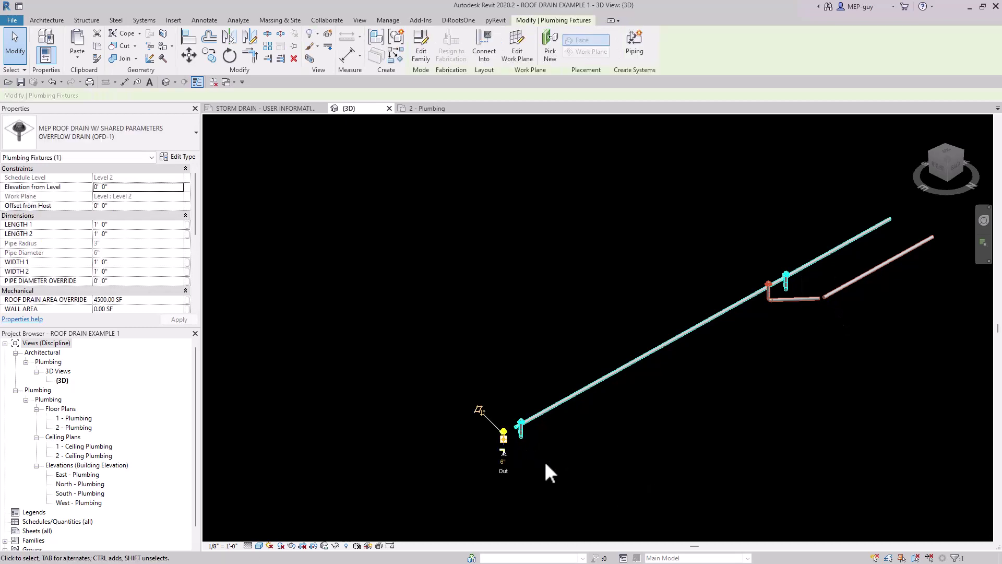
click(484, 46)
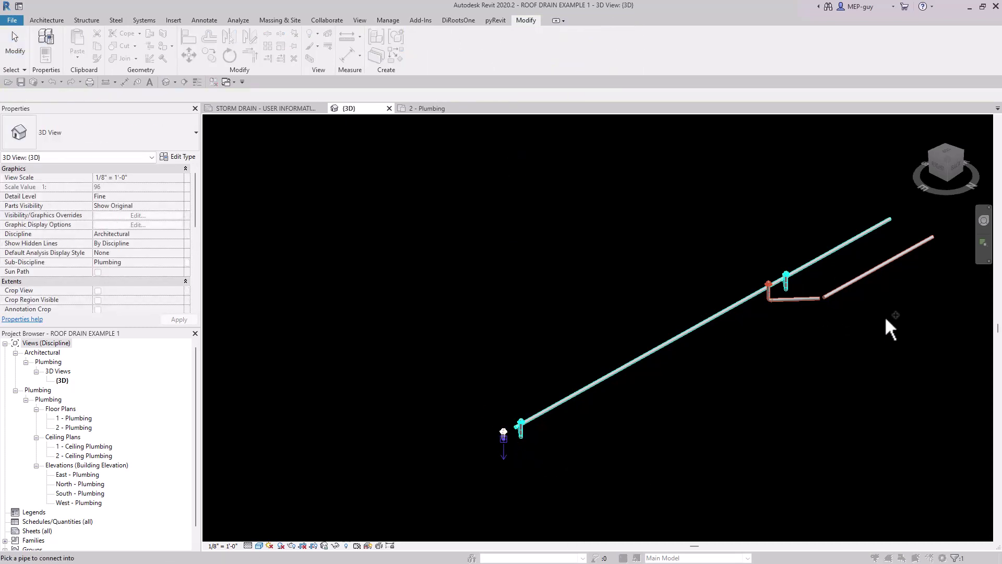
click(853, 285)
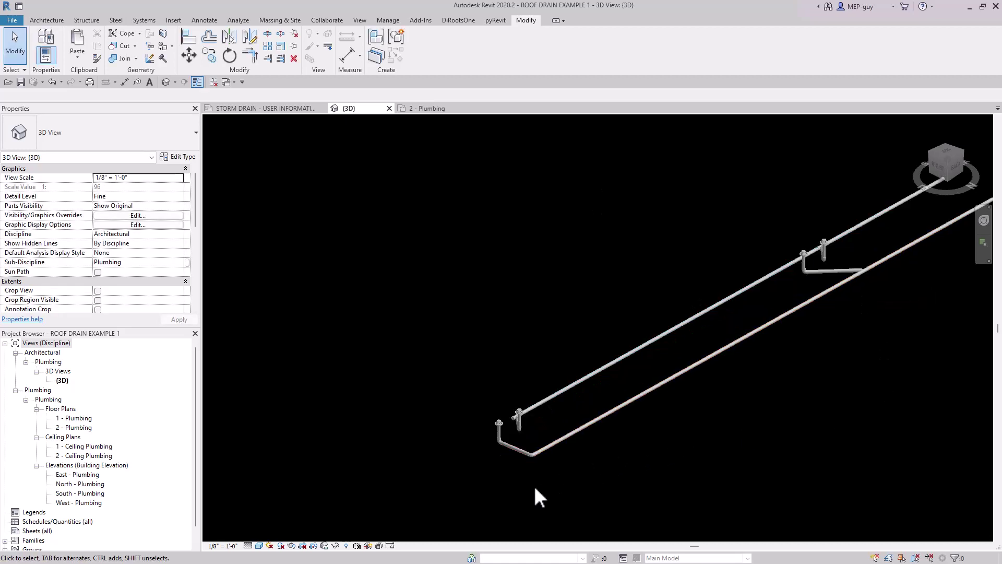
- Try to extend the other overflow drain's branch pipe to join the secondary storm main
scroll(917, 273, up, 8)
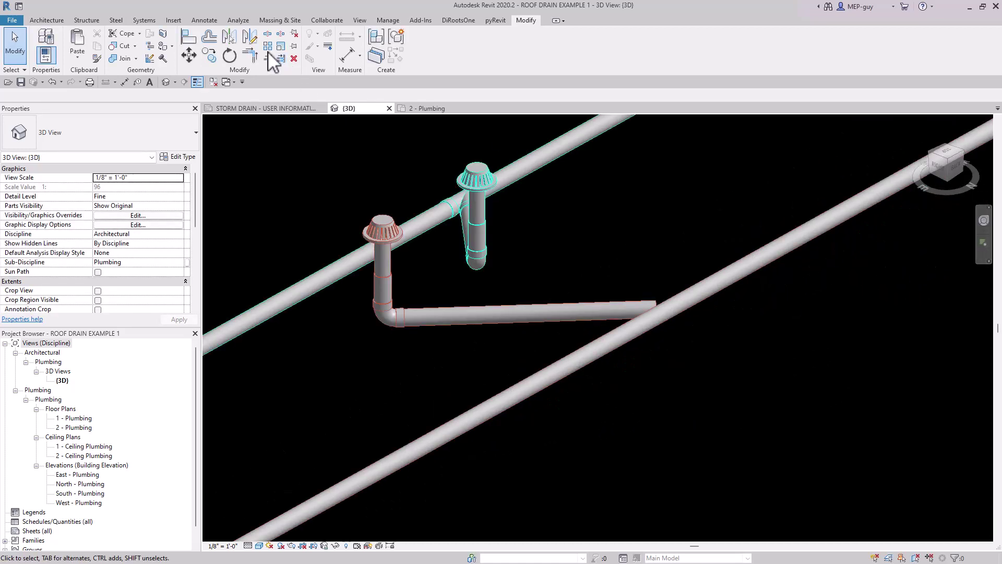
click(268, 58)
click(779, 240)
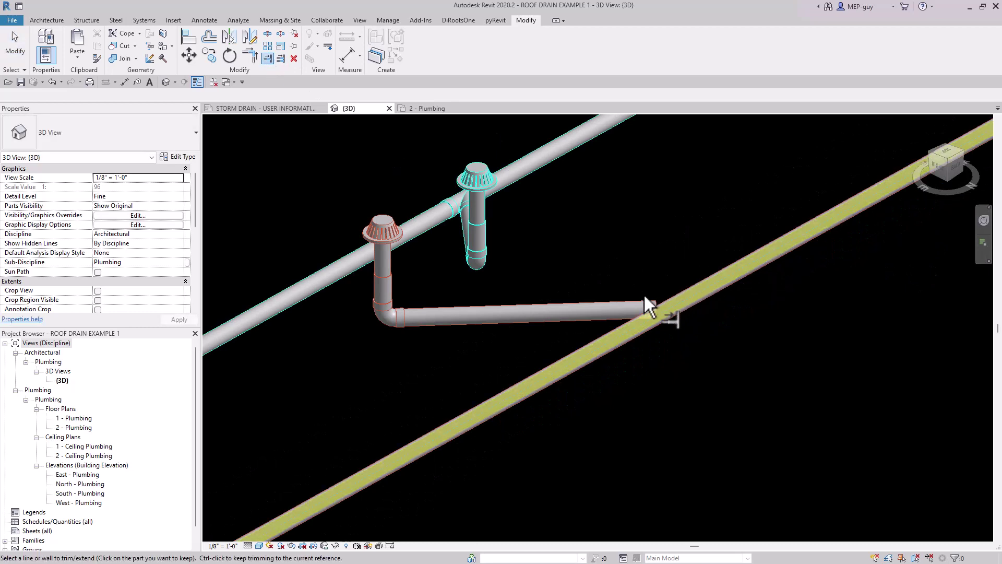
click(645, 304)
key(Escape)
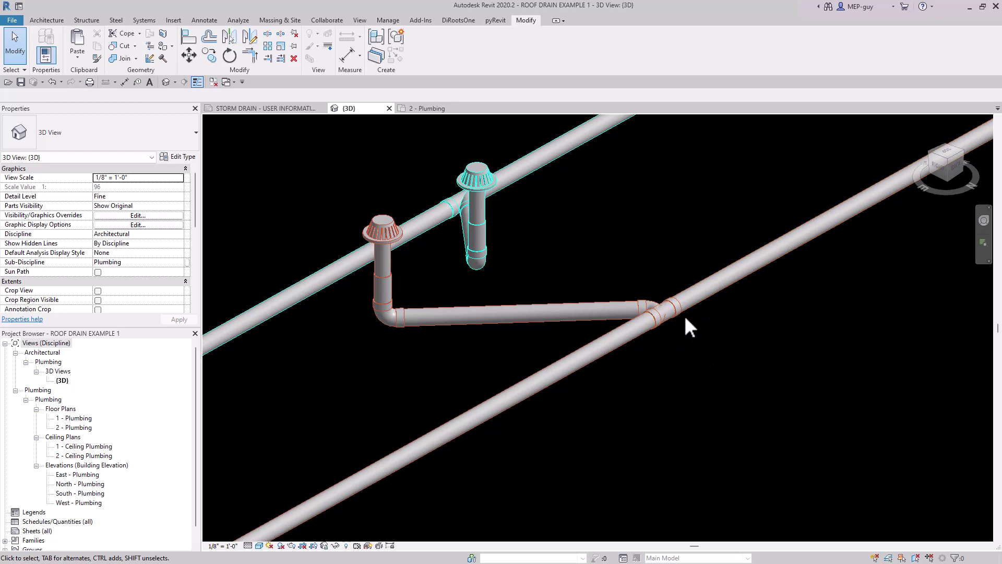
- Undo the branch extension, the overflow drain connection and the elbow deletion on the secondary storm line
key(ctrl+z)
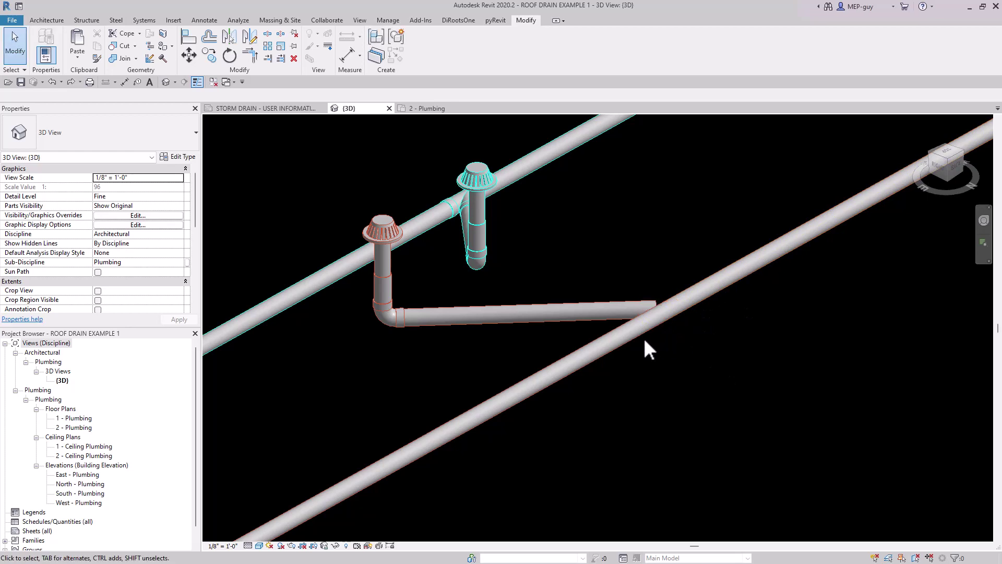
scroll(647, 339, down, 1)
scroll(658, 334, down, 2)
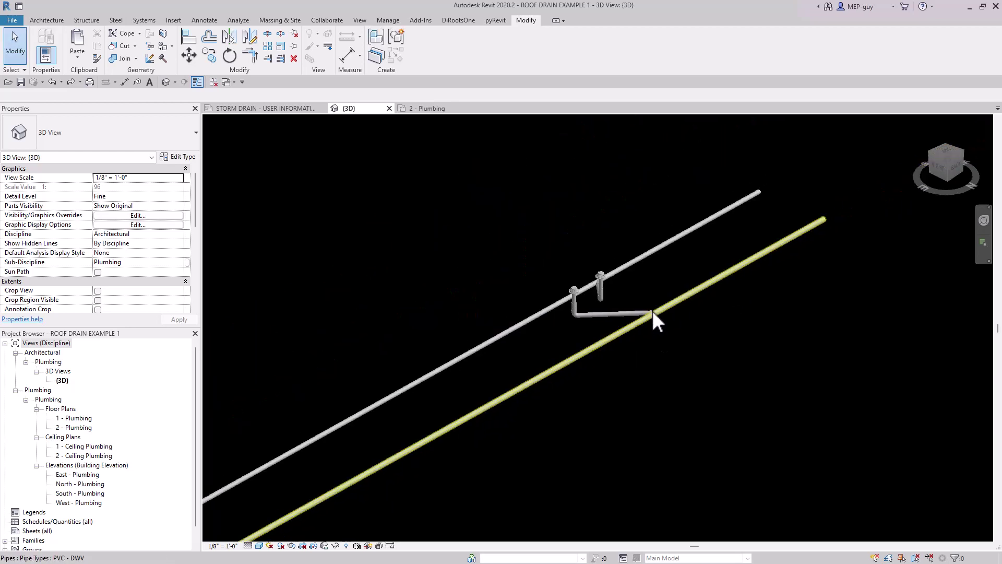
scroll(683, 308, down, 2)
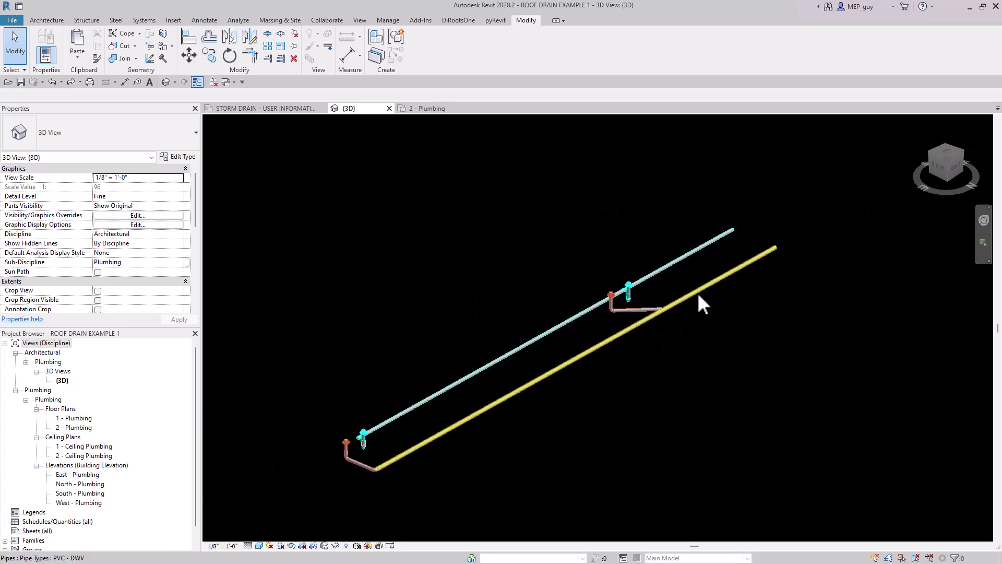
key(ctrl+z)
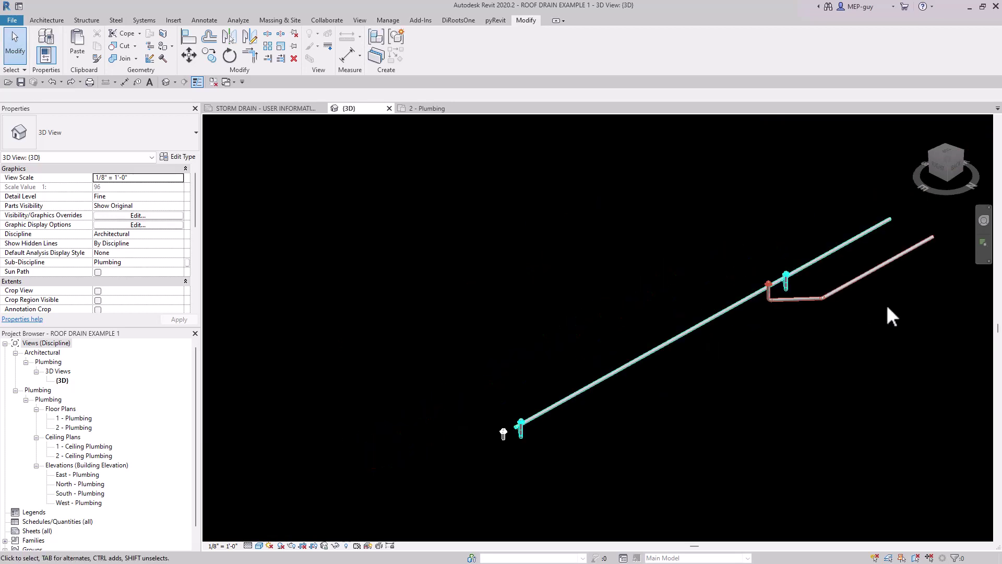
- Change the connected secondary storm pipe run, excluding its overflow drain, to the MEP_STORM_PVC pipe type
scroll(820, 287, up, 4)
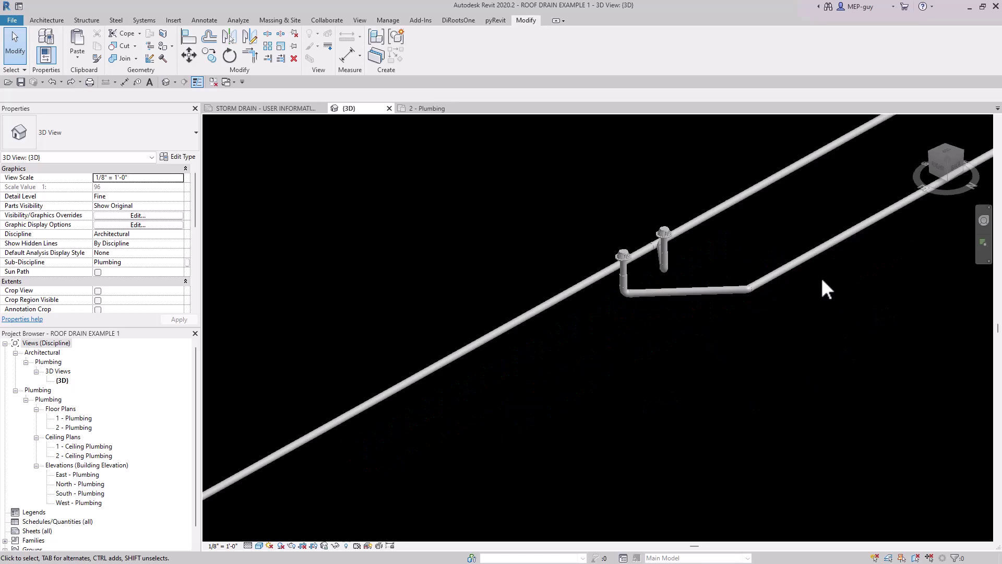
key(Tab)
click(785, 265)
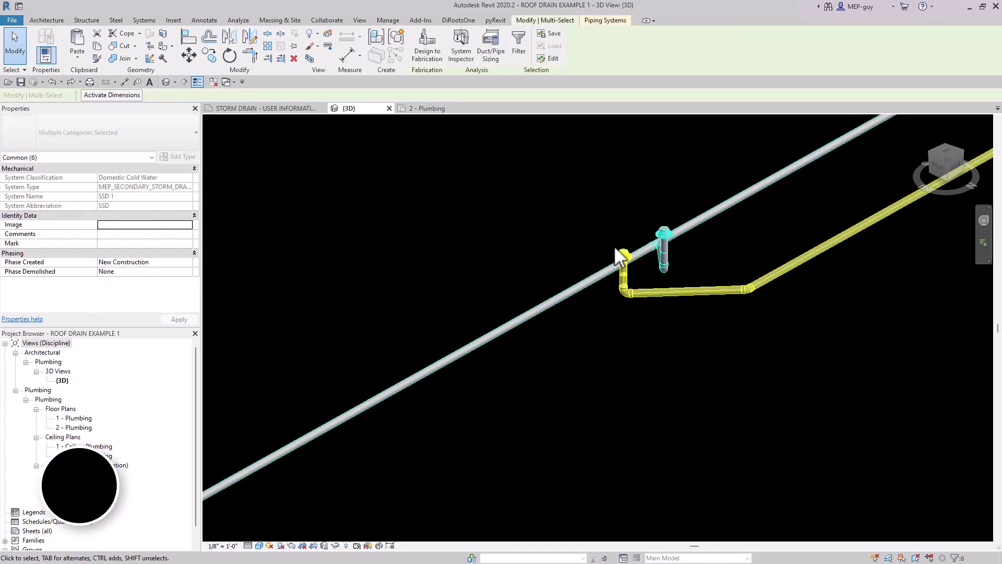
click(762, 274)
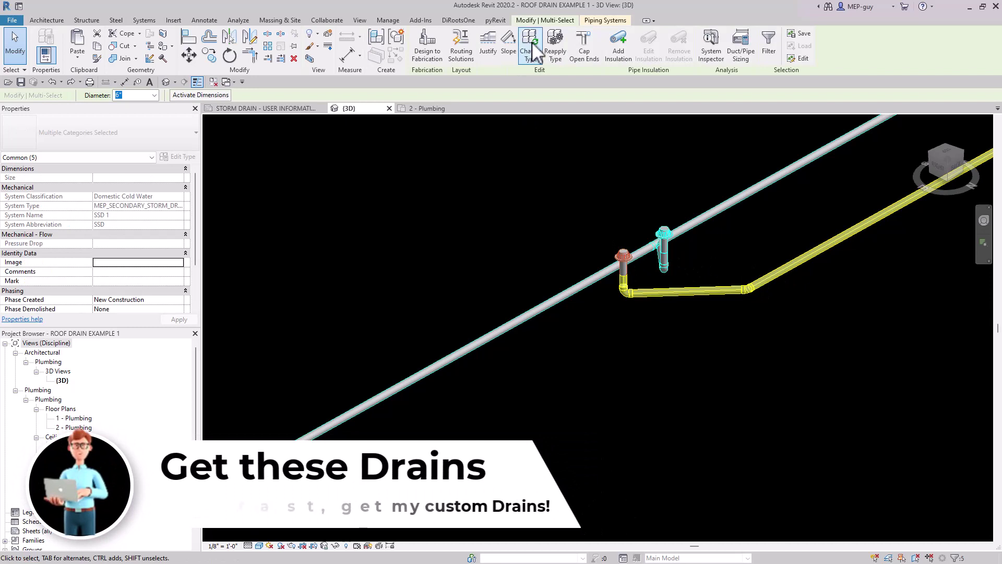
click(140, 138)
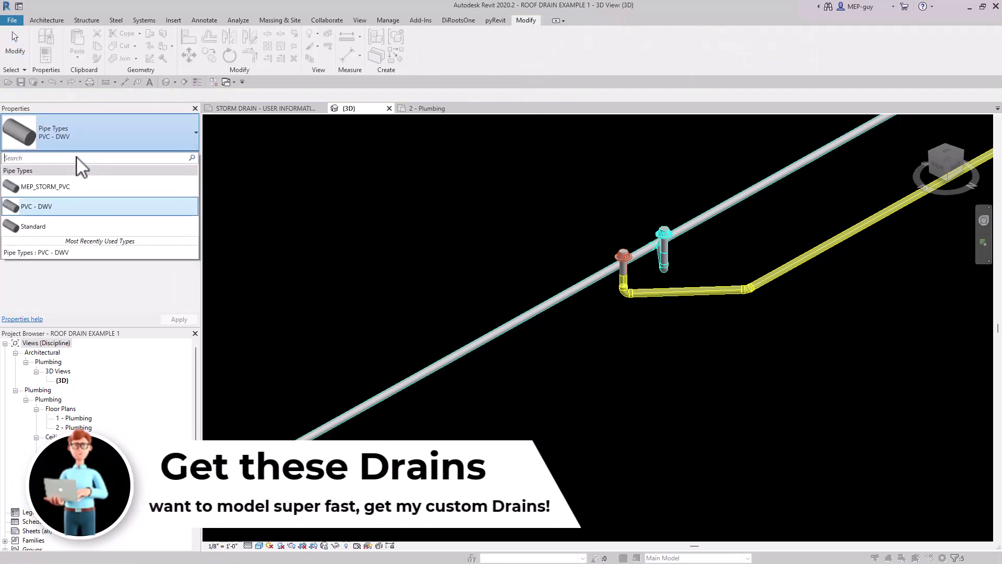
click(51, 189)
click(771, 377)
- Delete the elbow joining the connected overflow drain's branch to the secondary storm main
middle_drag(775, 386, 666, 351)
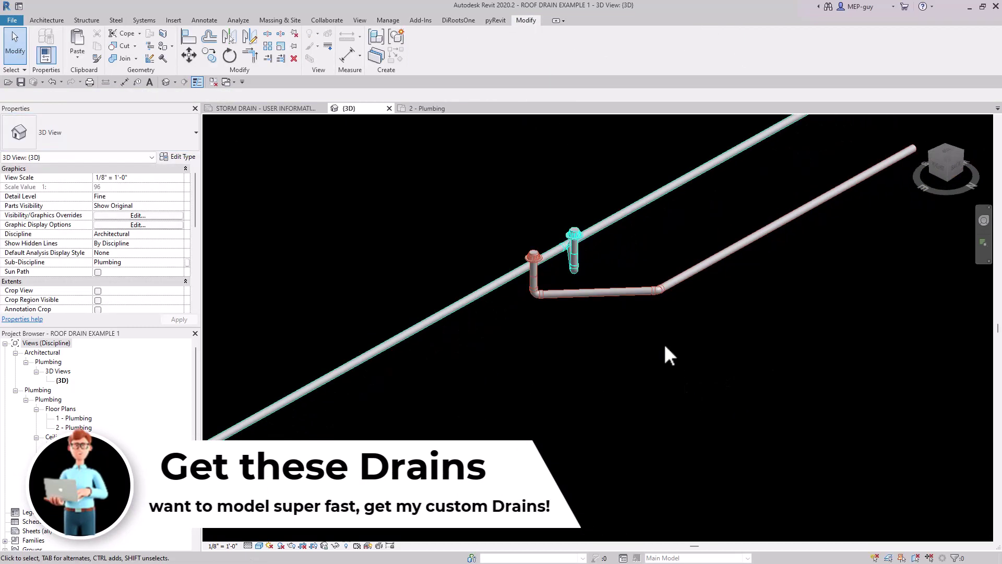
scroll(720, 274, down, 2)
drag(665, 266, 713, 298)
key(Delete)
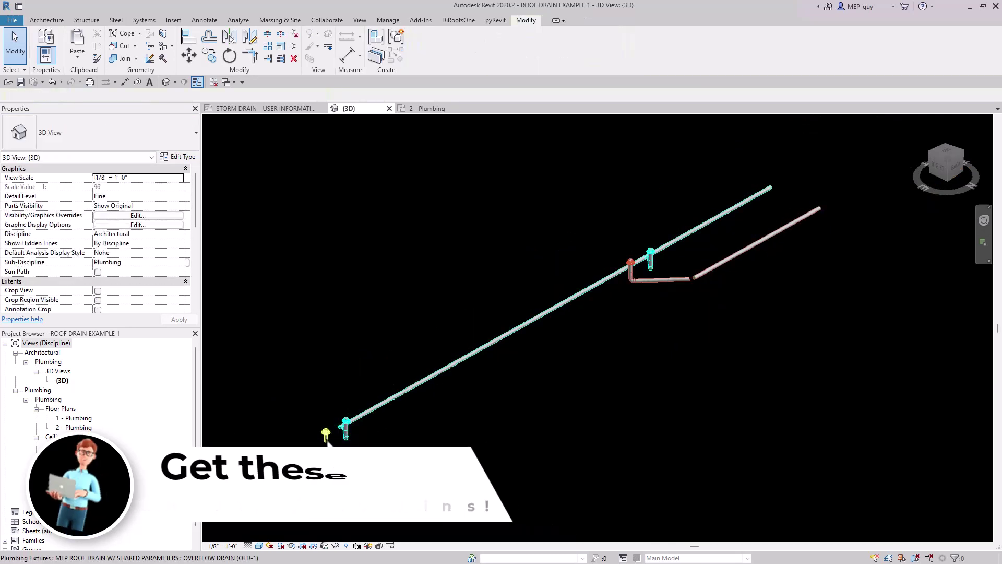
- Connect the loose overflow drain (OFD-1) into the secondary storm main
click(326, 433)
click(485, 42)
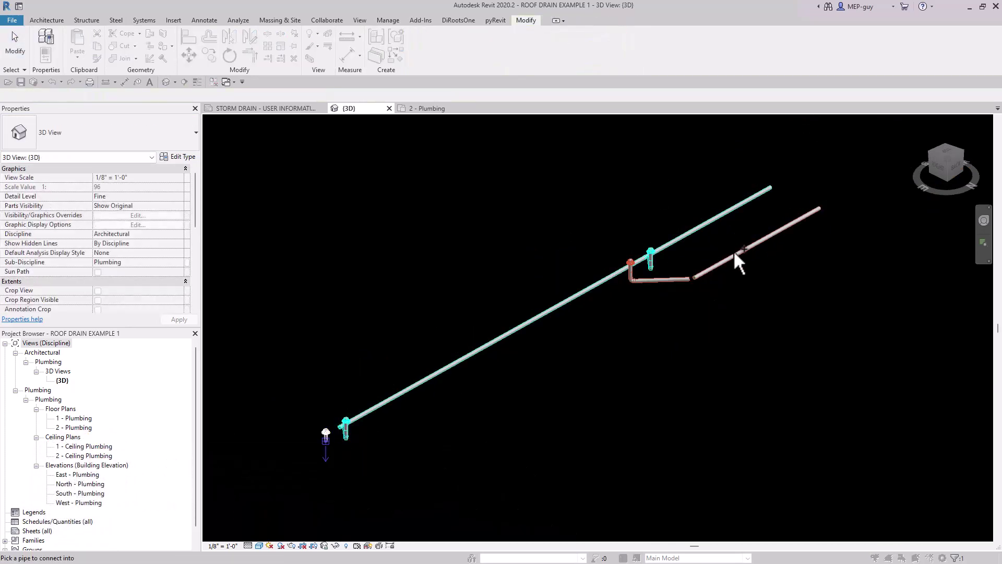
click(724, 262)
- Extend the disconnected overflow drain branch to the secondary storm main with Trim/Extend Single Element
scroll(725, 258, up, 5)
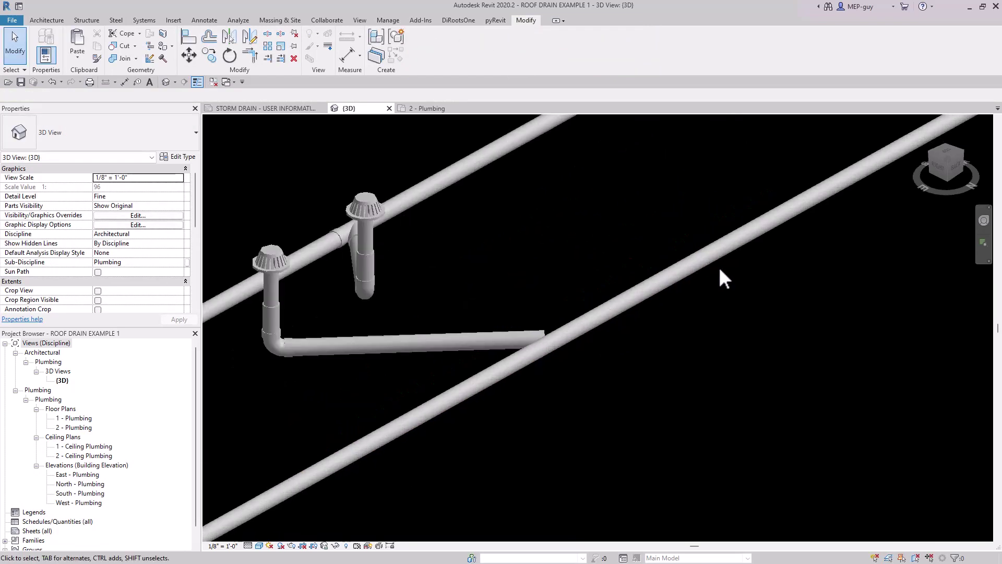
click(268, 58)
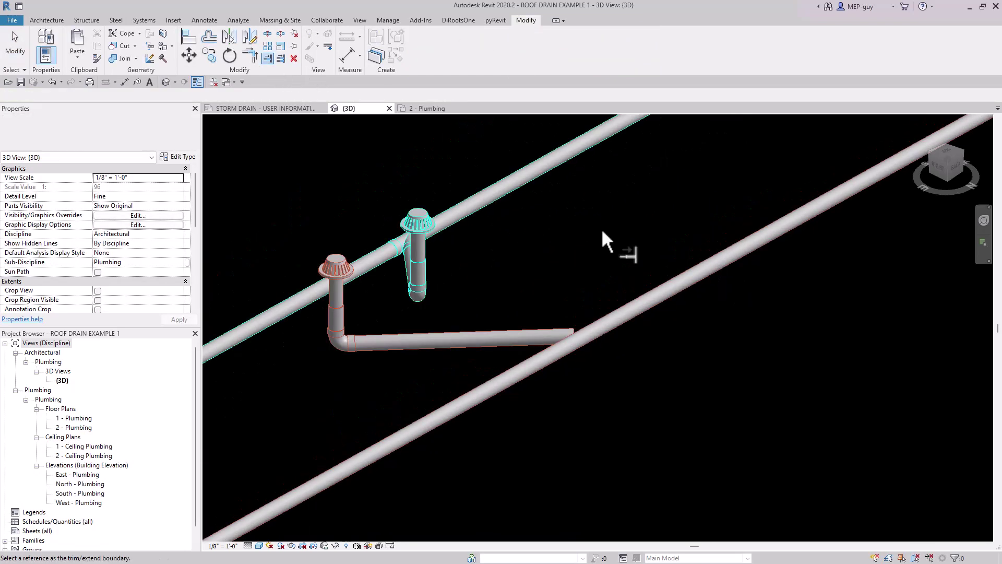
click(595, 329)
click(521, 338)
key(Escape)
key(Escape)
scroll(574, 329, up, 4)
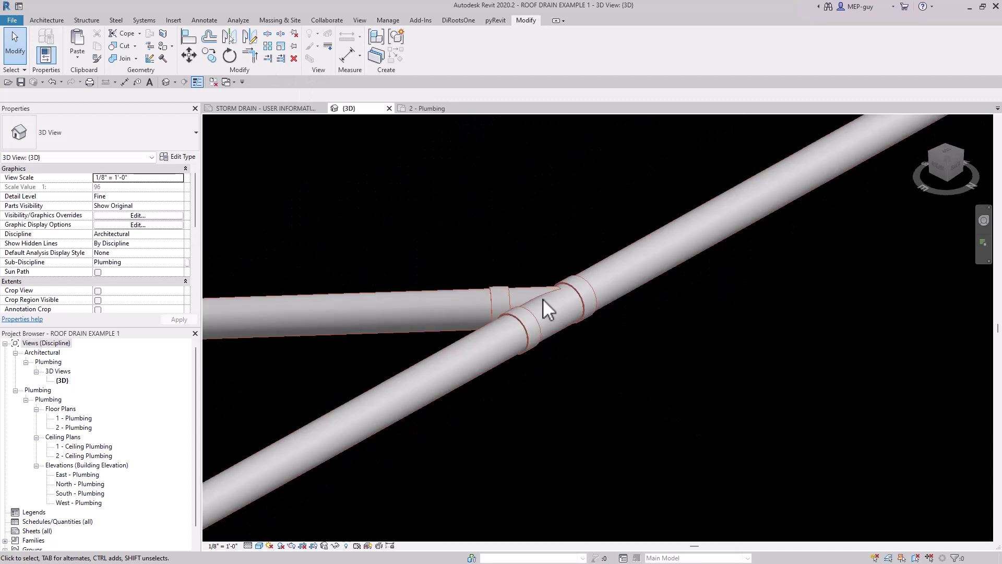
- Try deleting the elbow between the end overflow drain's branch and the secondary storm main
key(Delete)
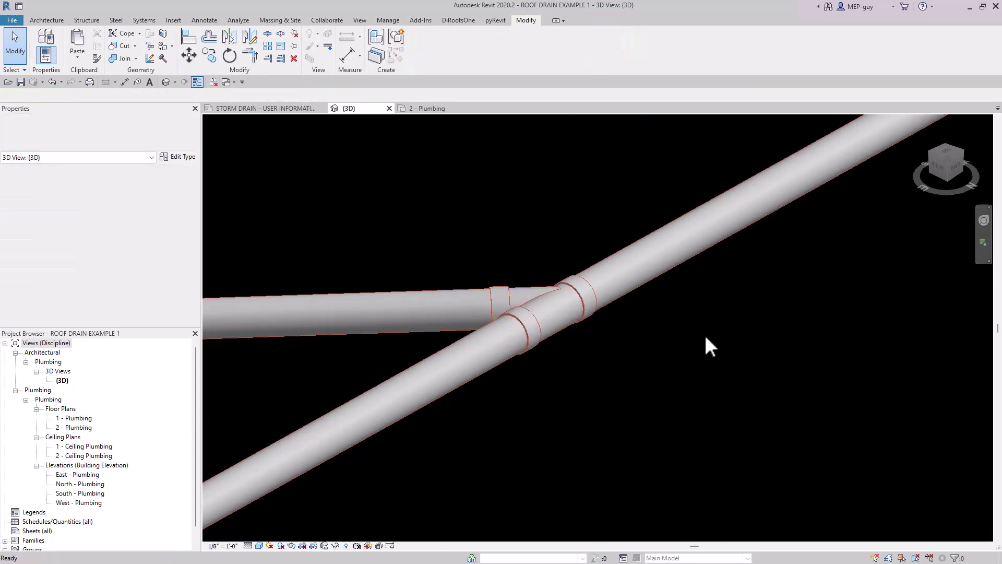
scroll(707, 346, down, 6)
middle_drag(768, 302, 262, 447)
scroll(315, 457, up, 5)
scroll(325, 413, up, 3)
drag(335, 381, 418, 469)
click(419, 470)
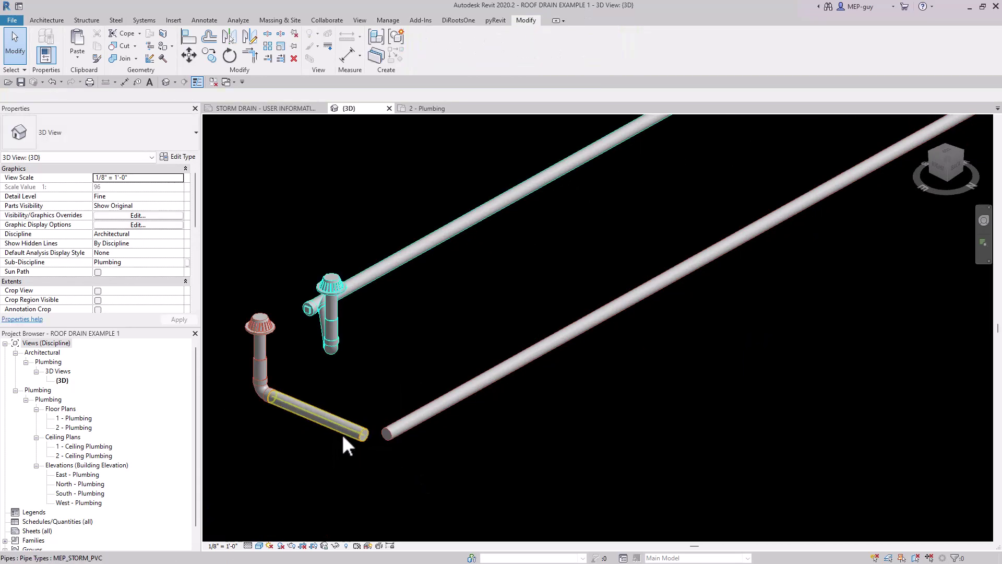
click(379, 442)
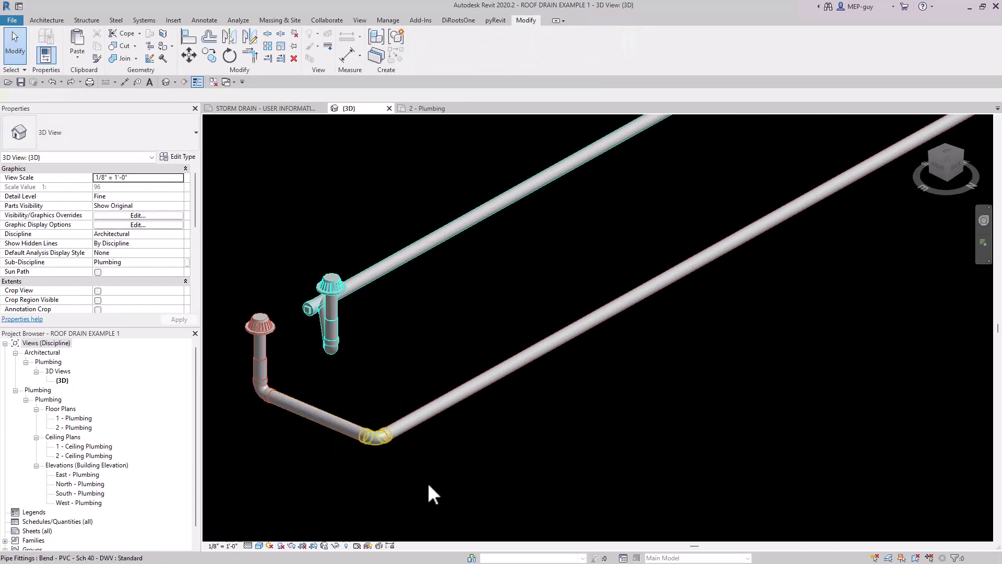
- Convert the elbow at the end of the secondary storm main to a wye and cap its open end
click(361, 448)
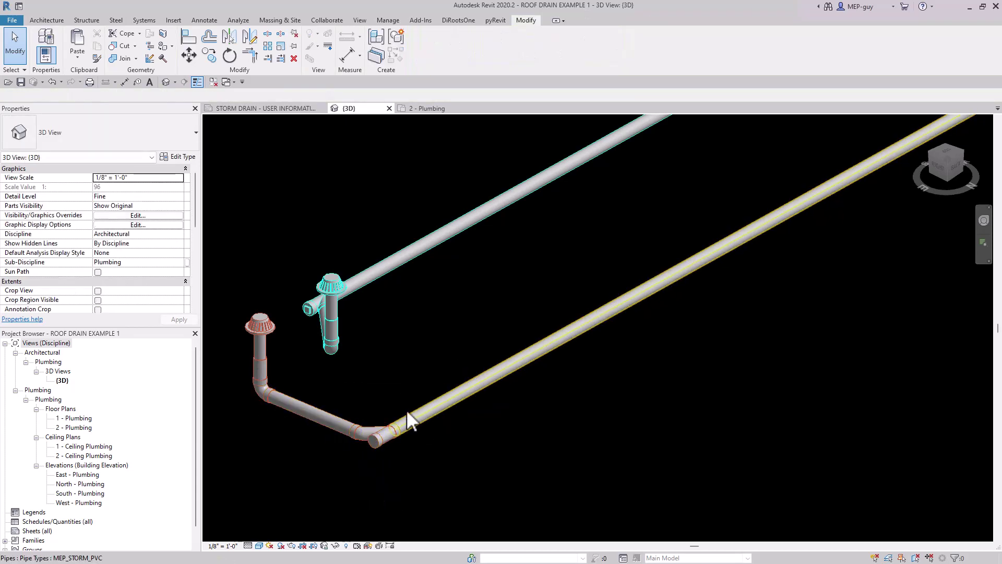
scroll(358, 469, up, 3)
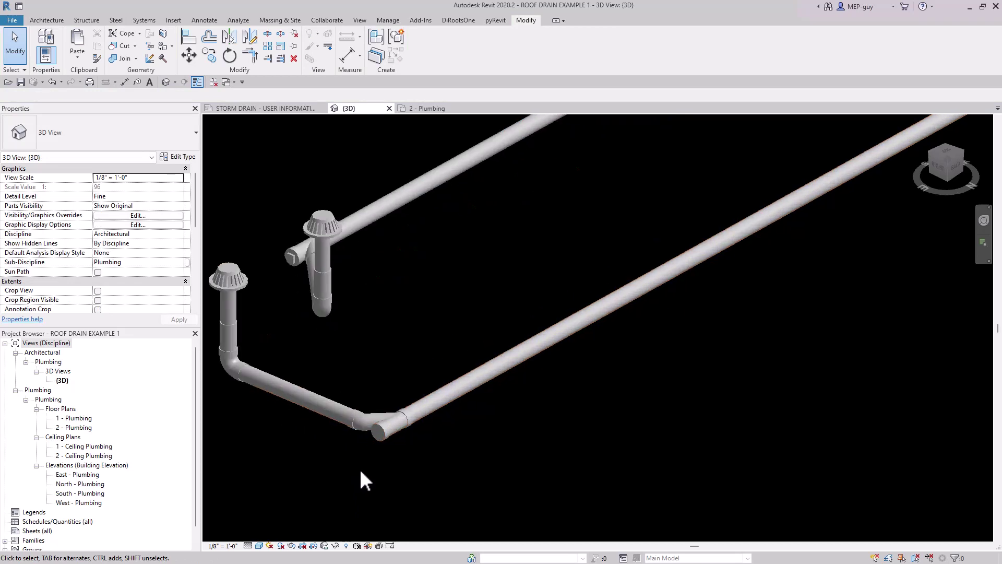
middle_drag(359, 468, 530, 429)
click(543, 422)
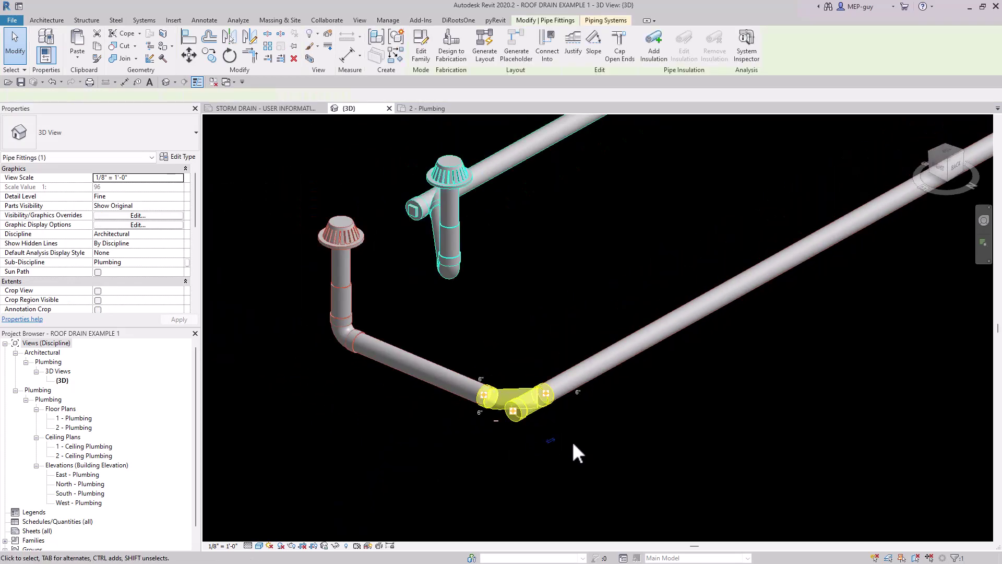
click(620, 50)
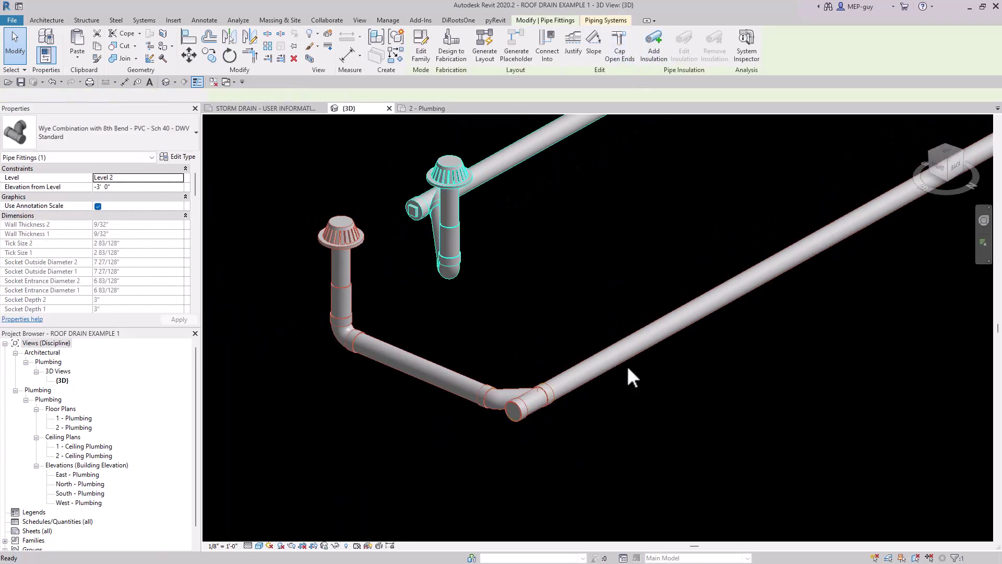
key(Escape)
- Change the cleanout fitting on the wye's end to the Standard type of Plug - PVC - Sch 40 - DWV
click(517, 422)
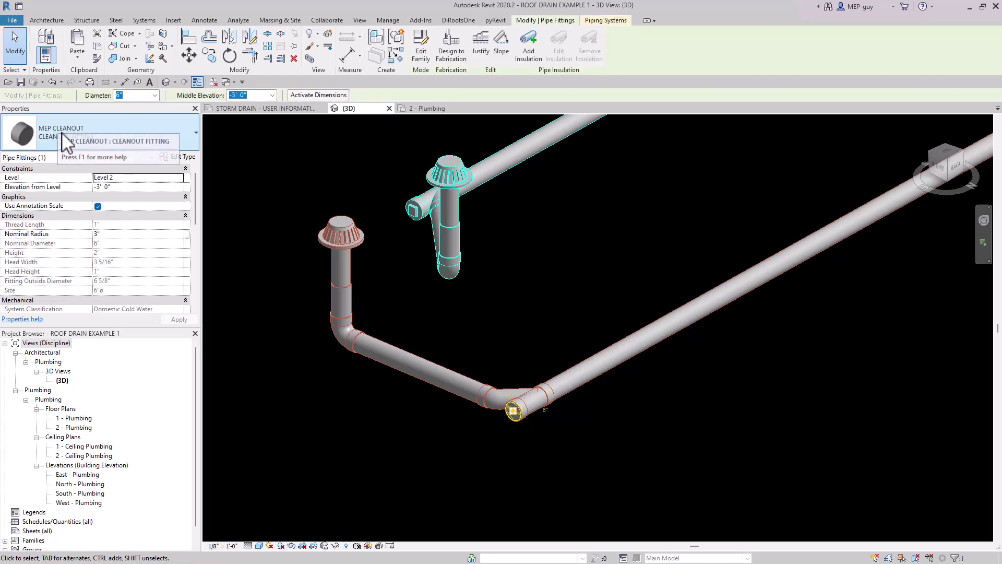
click(135, 137)
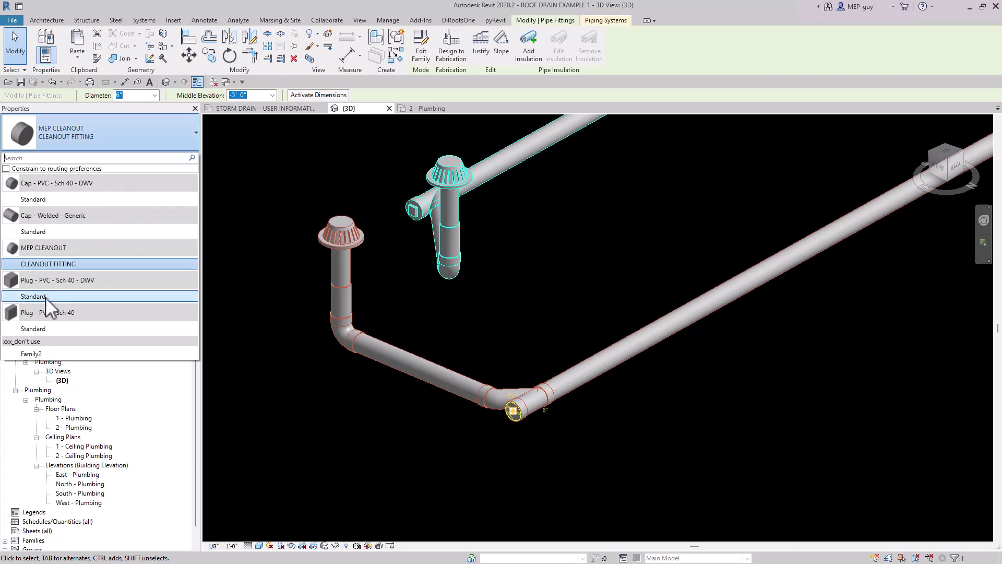
click(45, 296)
click(658, 460)
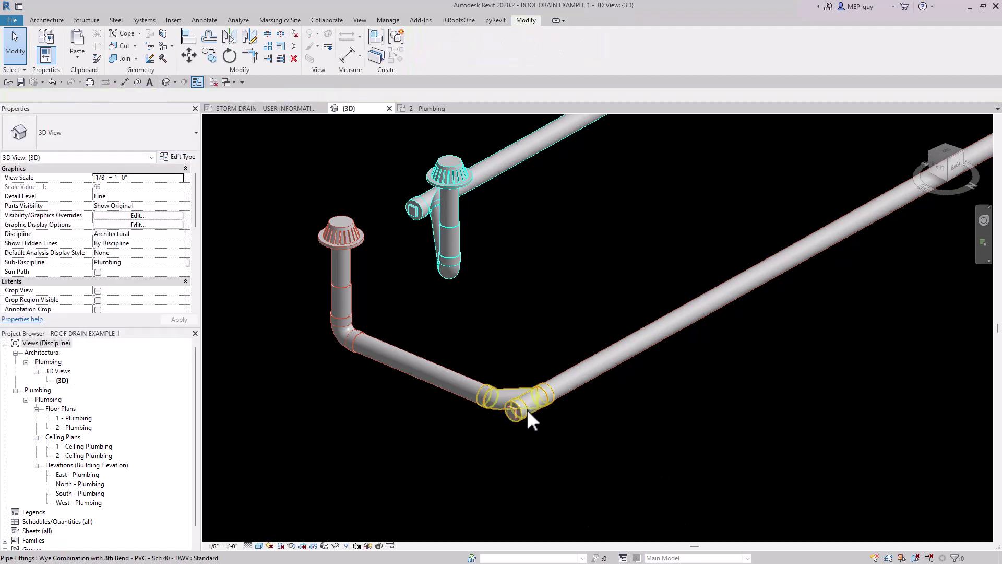
- Examine the finished primary and secondary storm runs in 3D, including the secondary main between the two drain connections
scroll(457, 453, down, 5)
middle_drag(547, 469, 448, 492)
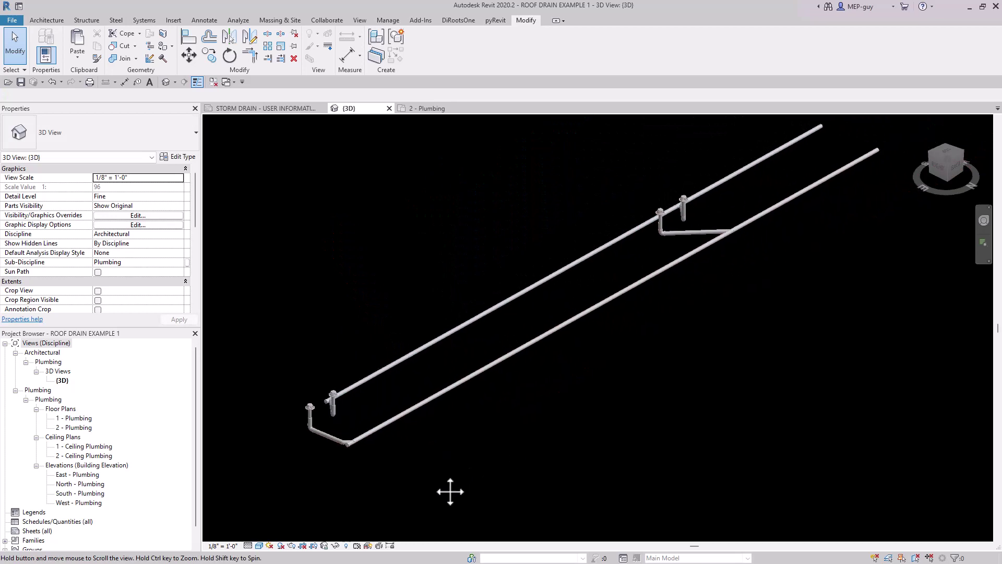
scroll(474, 481, down, 2)
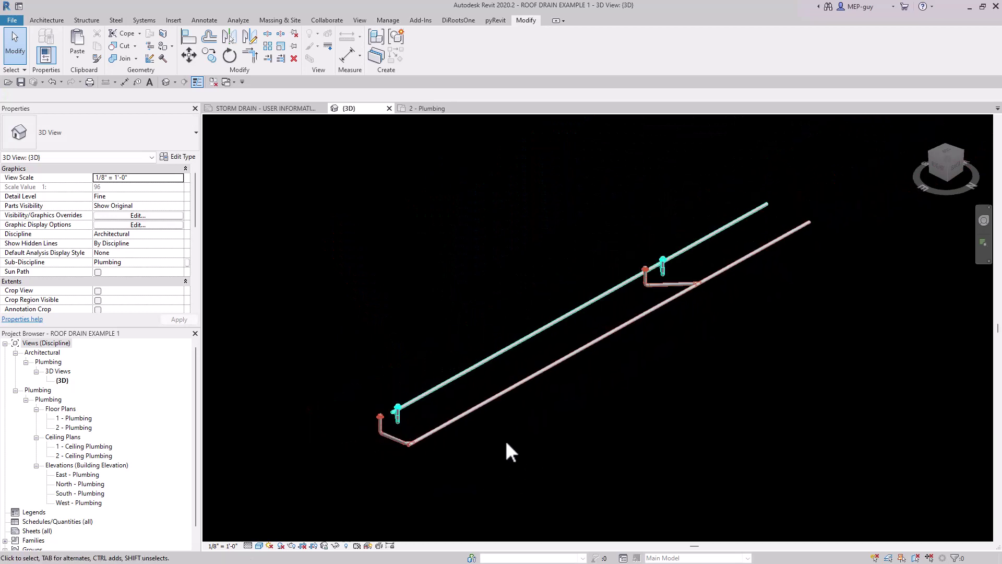
shift+middle_drag(506, 443, 434, 362)
scroll(384, 316, up, 4)
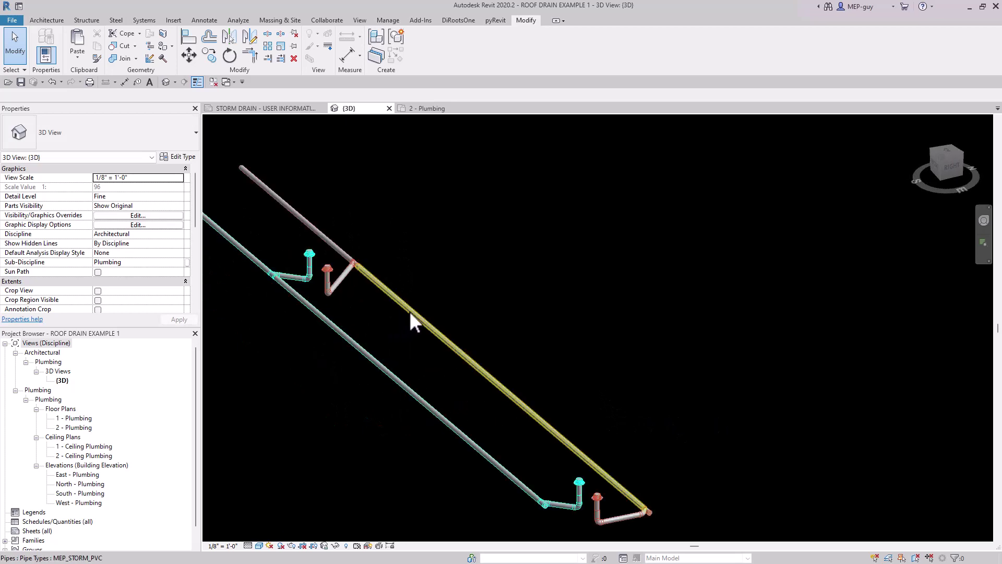
shift+middle_drag(531, 287, 568, 306)
click(487, 343)
shift+middle_drag(488, 343, 509, 326)
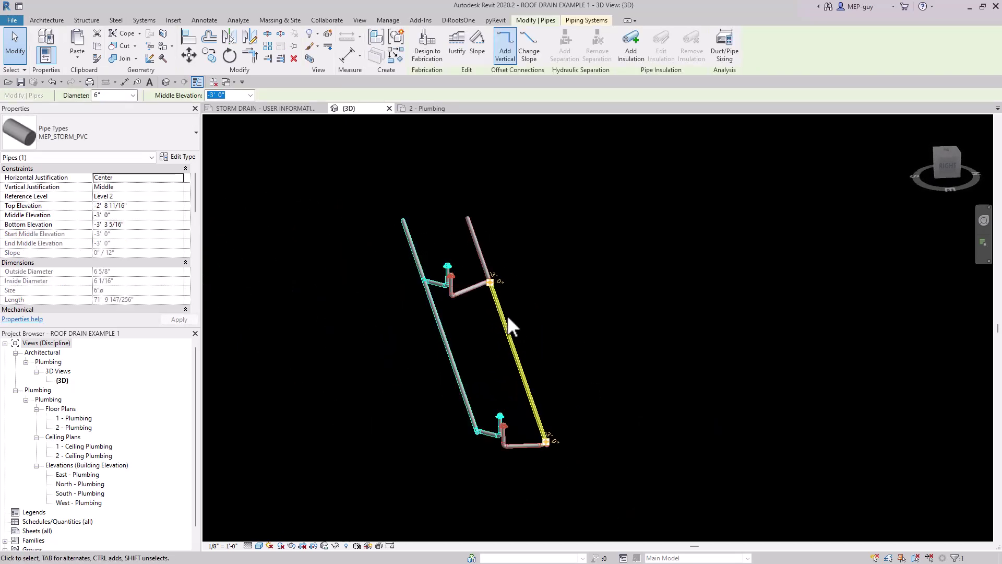
mouse_move(486, 307)
mouse_down()
mouse_move(476, 321)
mouse_move(496, 319)
mouse_up()
key(Escape)
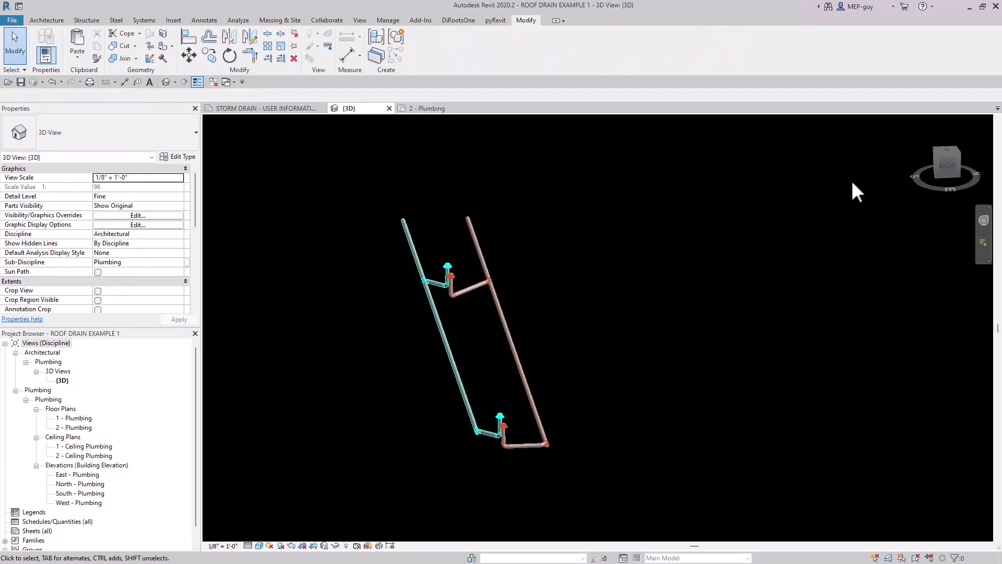
- Examine the storm piping layout from above, focusing on the wye and the secondary main downstream of the second overflow drain
click(946, 152)
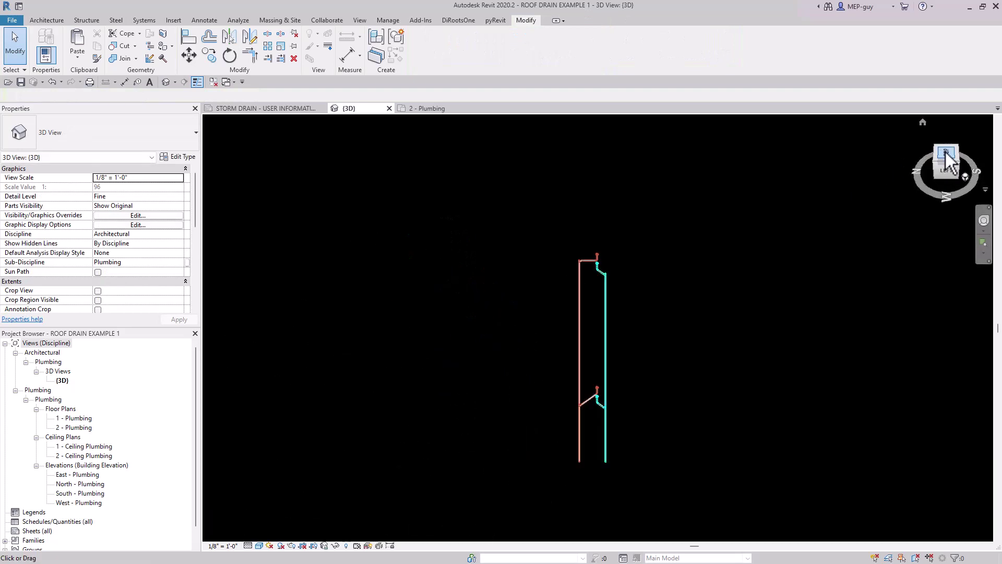
click(945, 154)
middle_drag(683, 396, 671, 358)
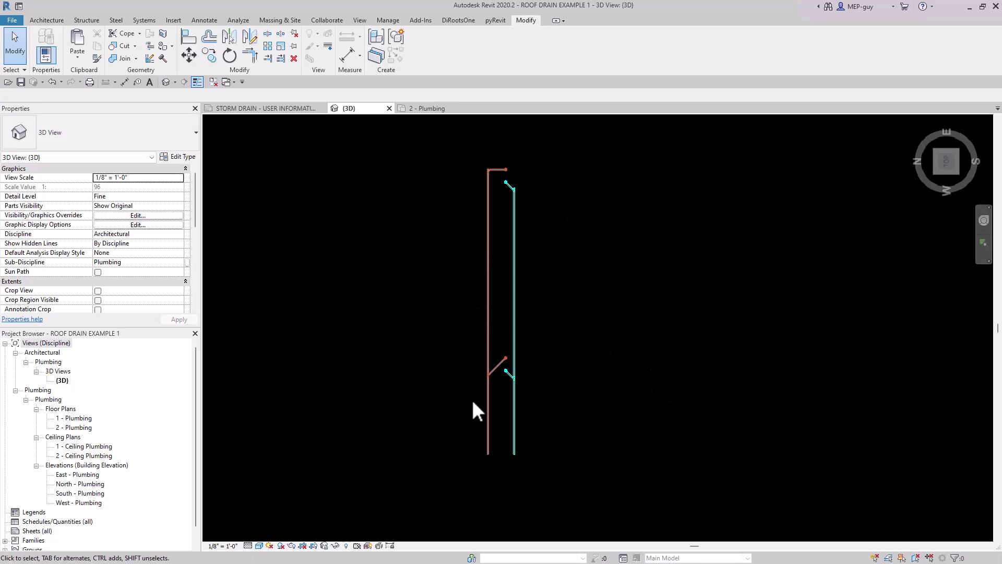
scroll(489, 368, up, 2)
scroll(474, 339, down, 2)
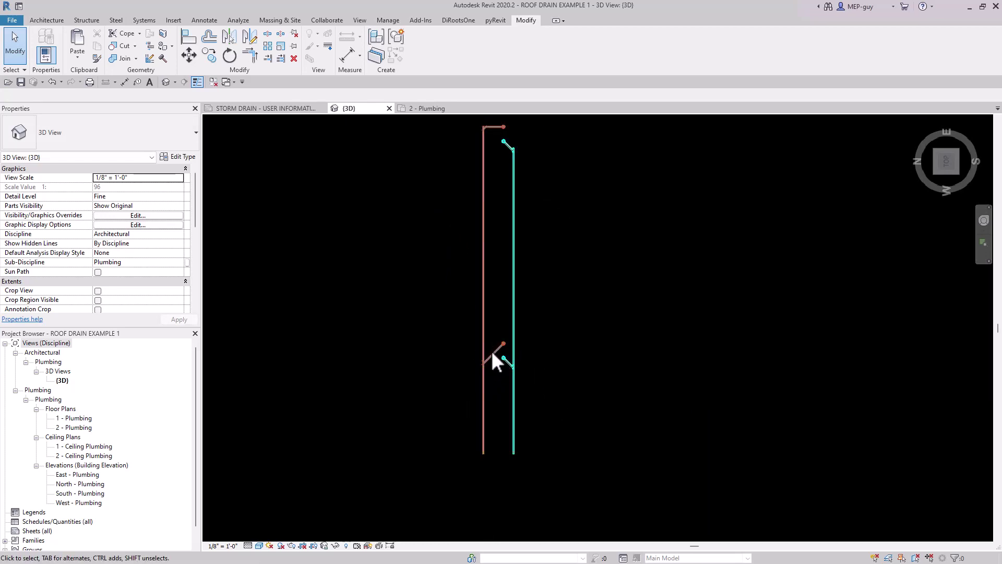
scroll(480, 364, up, 2)
scroll(480, 365, down, 2)
drag(464, 329, 491, 365)
scroll(497, 334, up, 2)
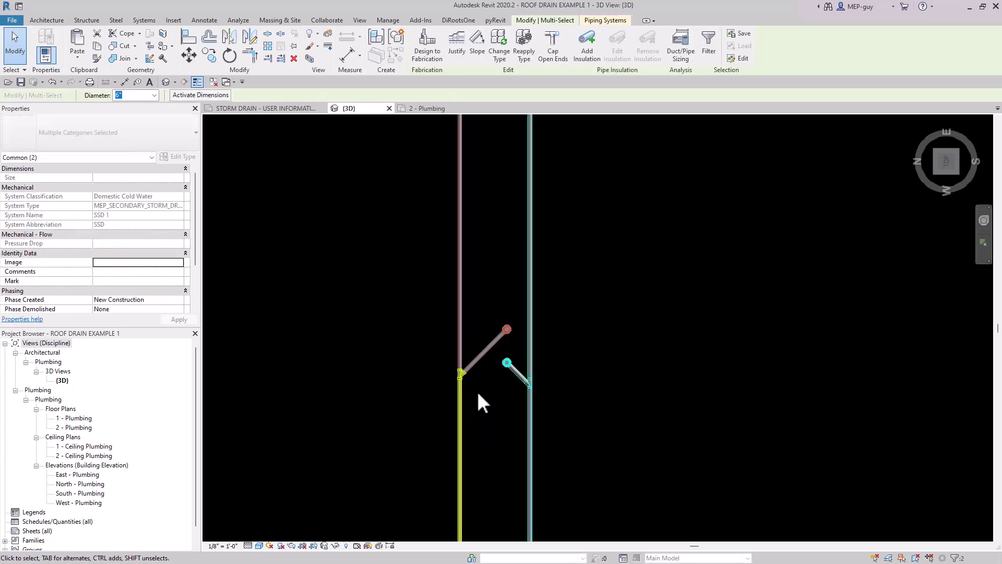
middle_drag(478, 394, 473, 431)
mouse_move(454, 418)
mouse_down()
mouse_move(479, 402)
mouse_move(469, 409)
mouse_up()
scroll(438, 454, down, 3)
middle_drag(509, 385, 535, 364)
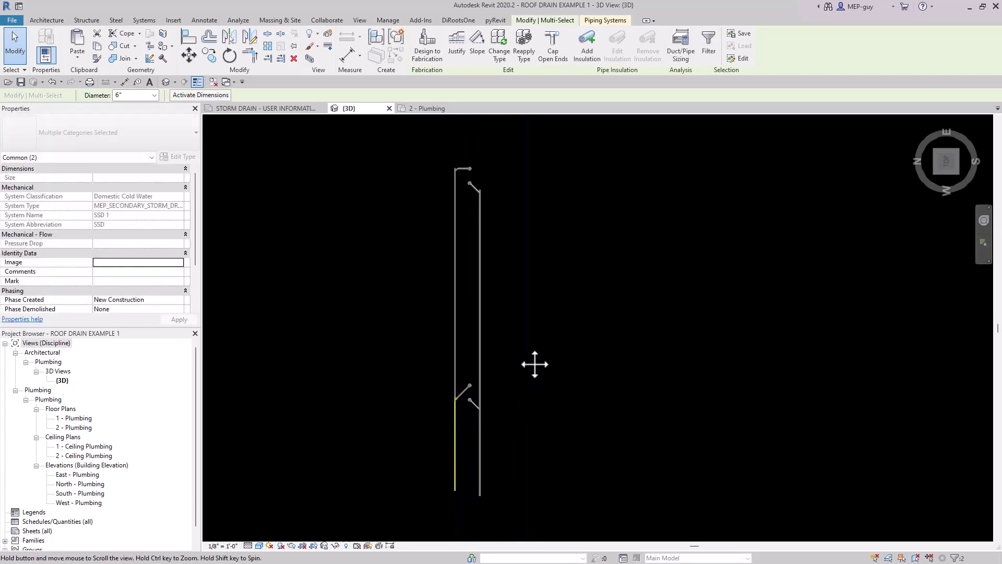
click(522, 349)
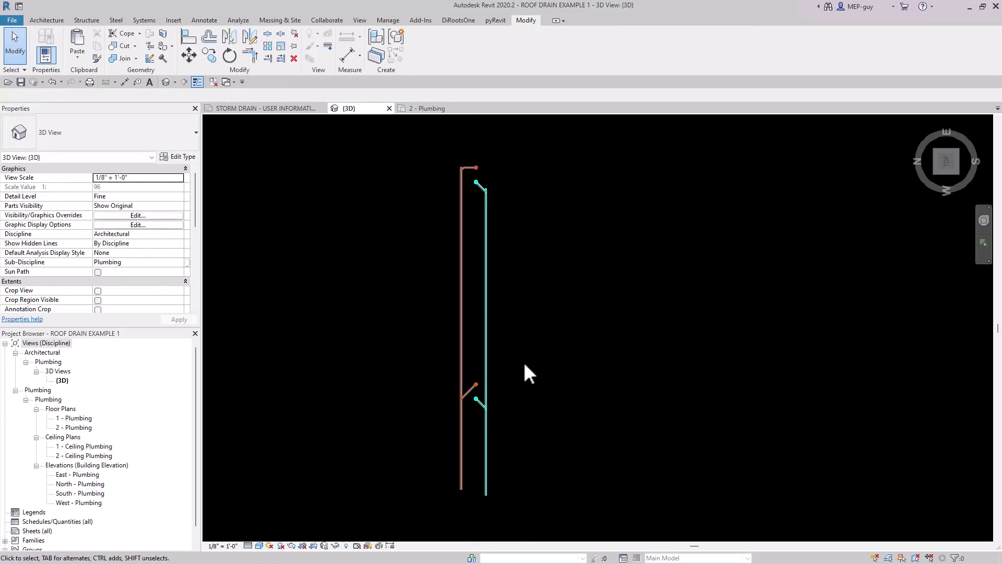
- Review both storm systems from opposite angled 3D viewpoints, comparing the drain branches along each main
shift+middle_drag(524, 364, 544, 238)
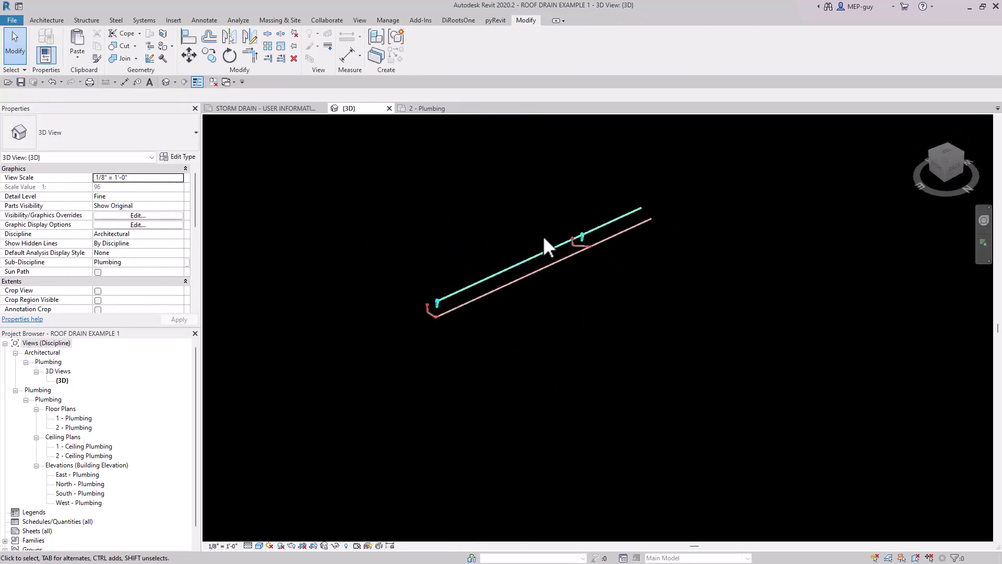
scroll(545, 235, up, 3)
shift+middle_drag(580, 284, 541, 371)
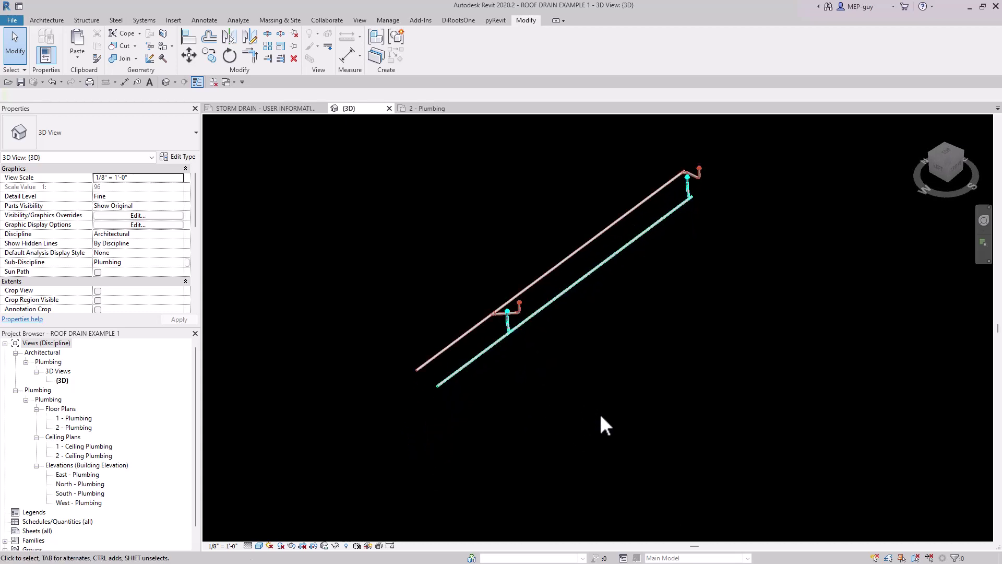
click(947, 180)
middle_drag(406, 318, 343, 379)
scroll(459, 377, down, 3)
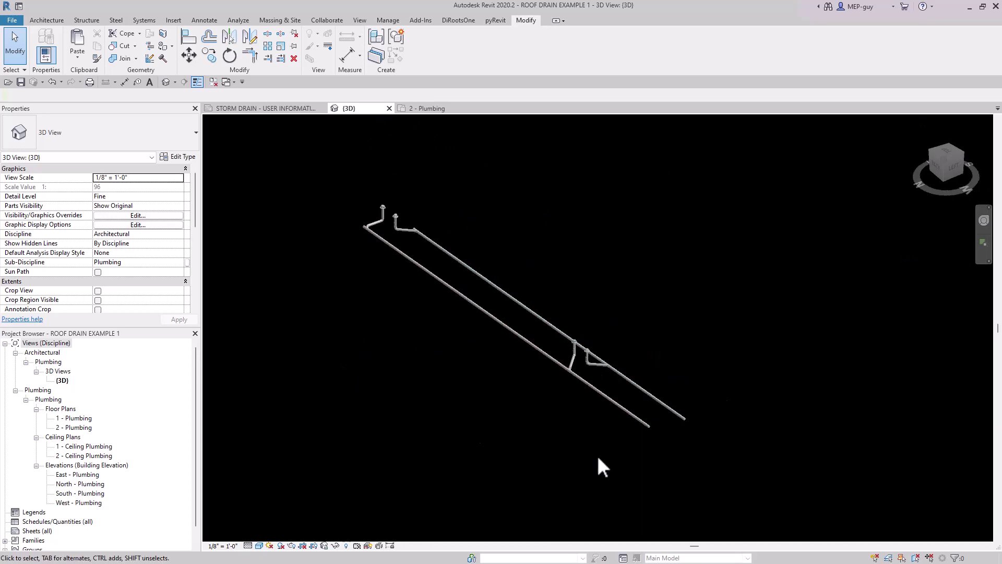
middle_drag(651, 452, 647, 389)
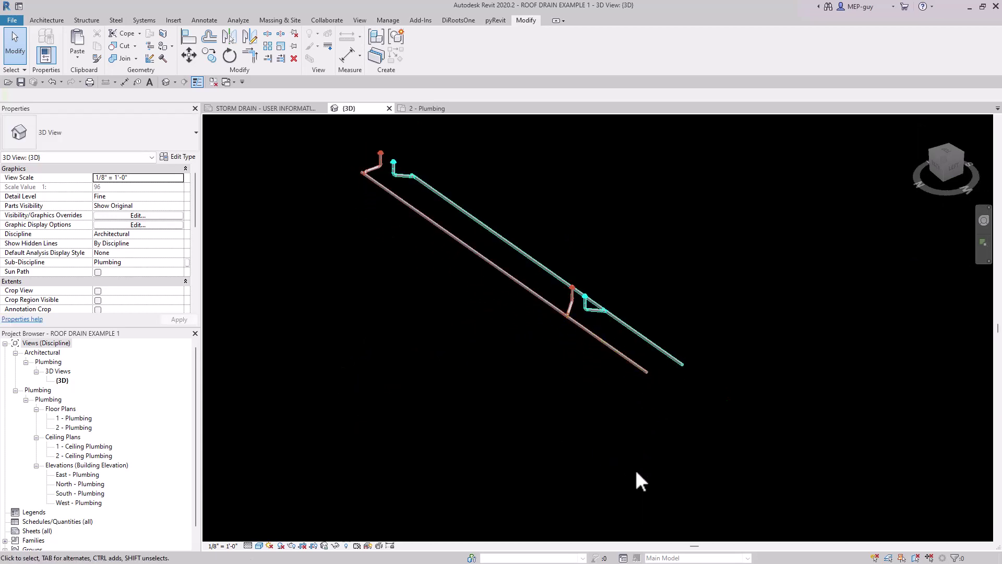
- Extend the secondary storm main from its open end down to middle elevation -23' 0" with a 10' horizontal run
click(647, 372)
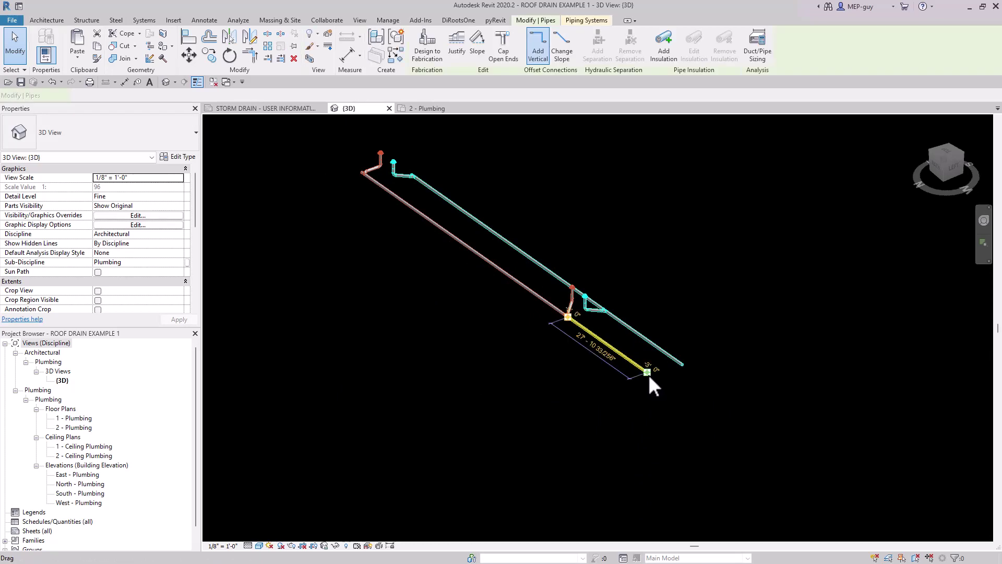
right_click(646, 374)
click(682, 107)
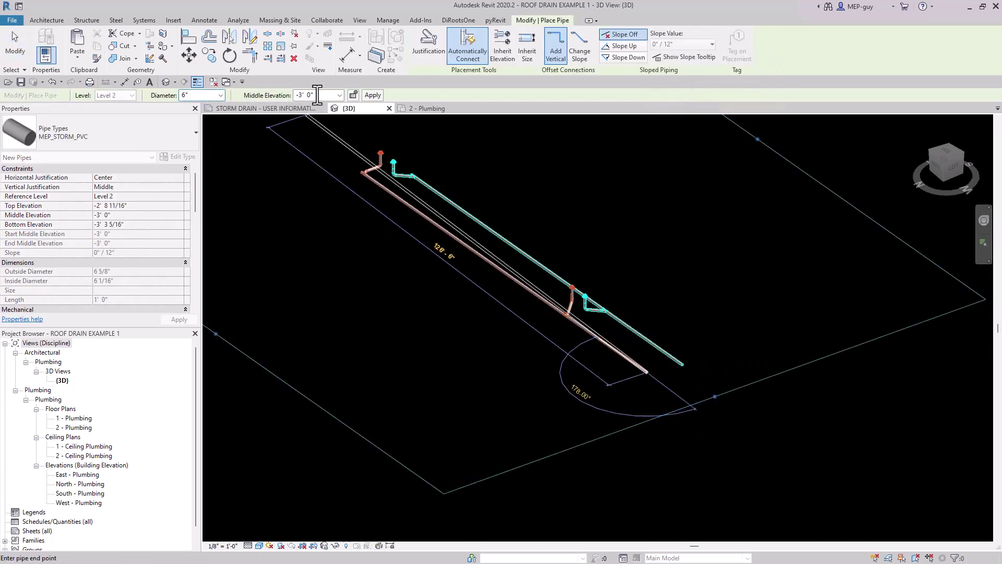
click(325, 95)
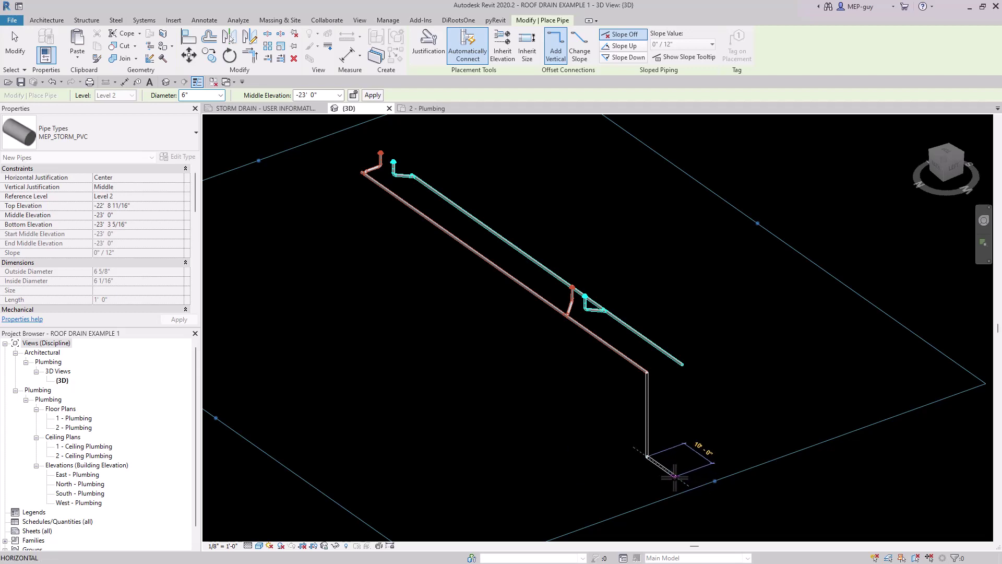
click(675, 476)
key(Escape)
key(Escape)
- Copy the short horizontal pipe at the base of the secondary drop to a spot near the primary main
scroll(730, 480, up, 5)
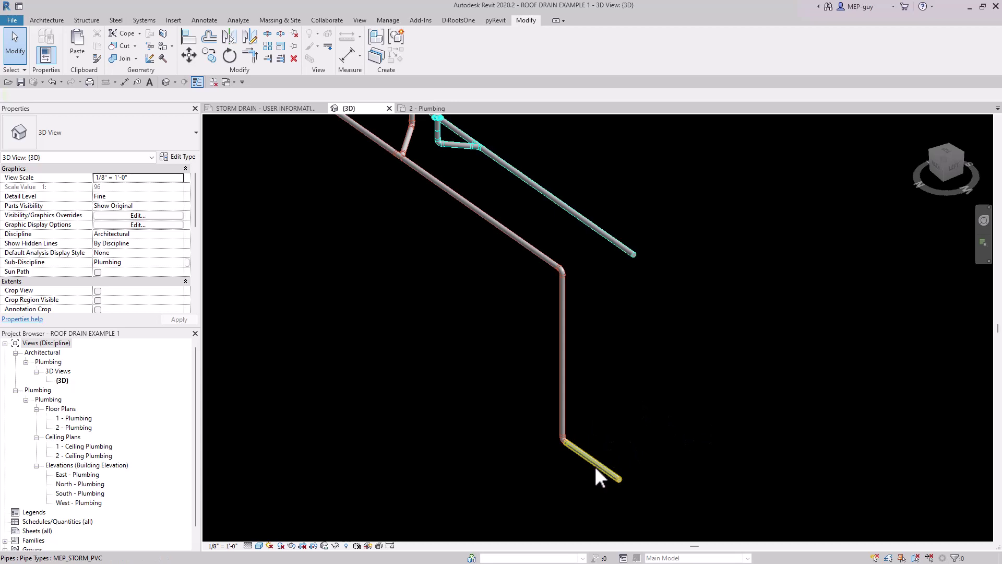
click(594, 465)
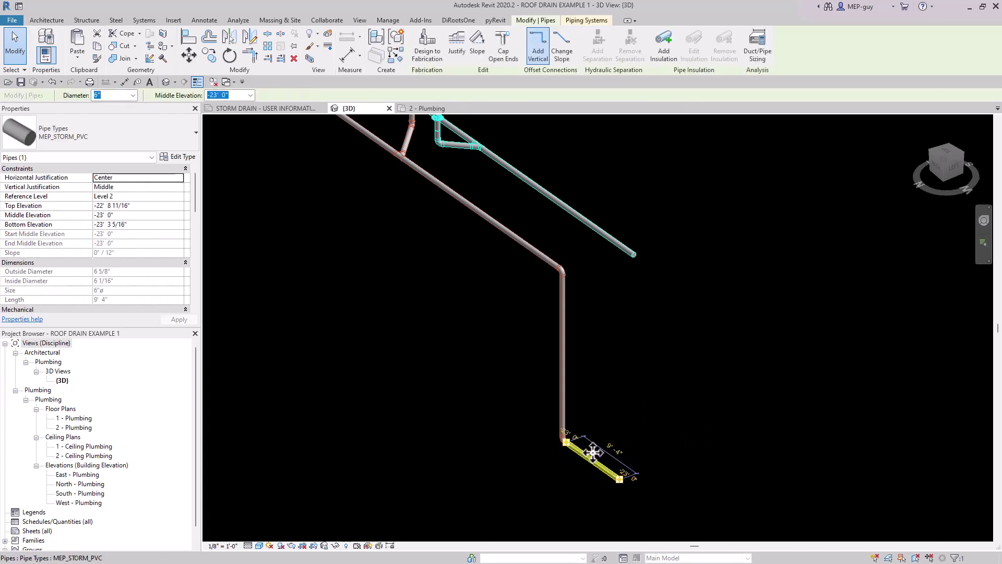
drag(593, 452, 650, 442)
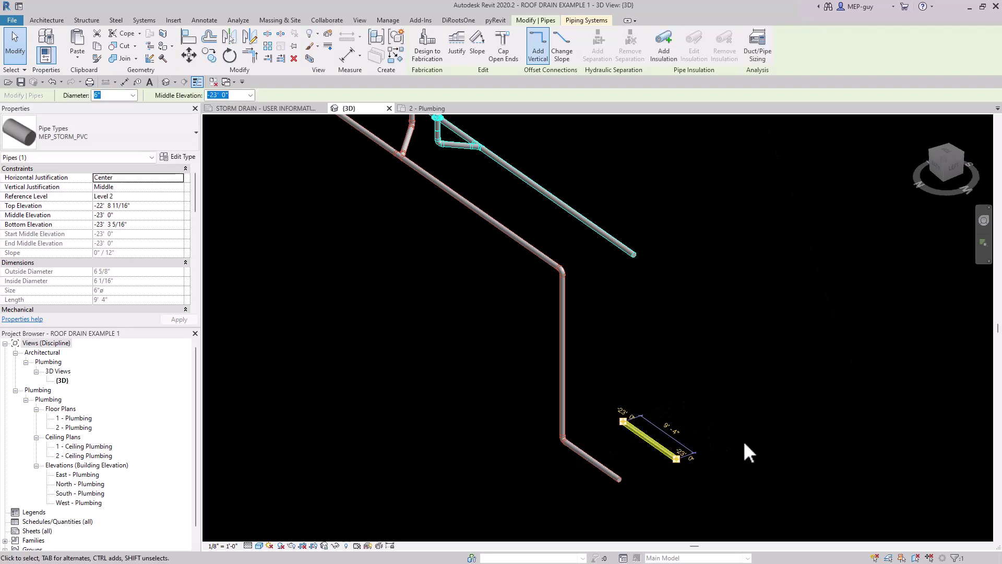
- Extend the view range of the 1 - Plumbing floor plan downward to display the low horizontal storm pipes
double_click(73, 419)
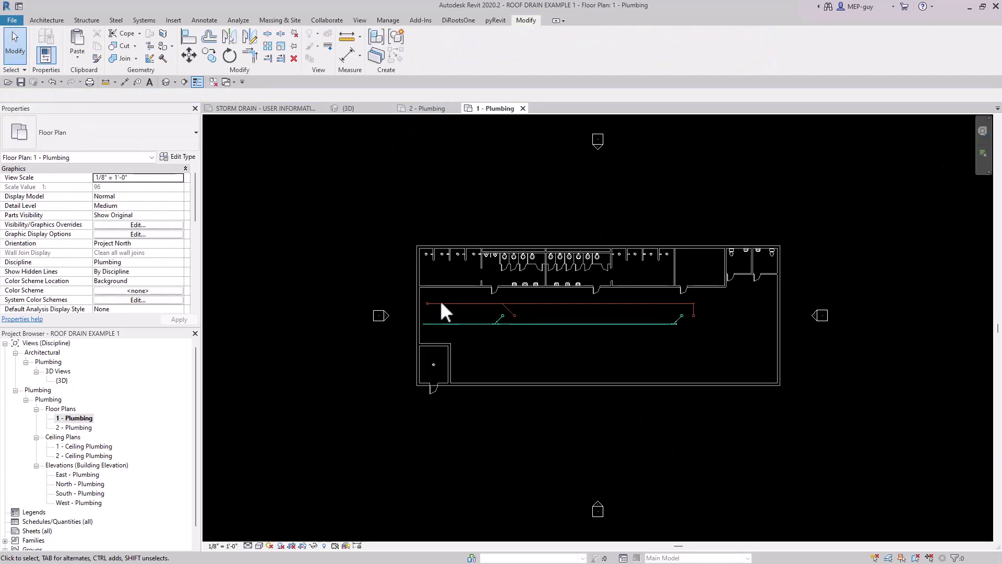
key(v)
key(r)
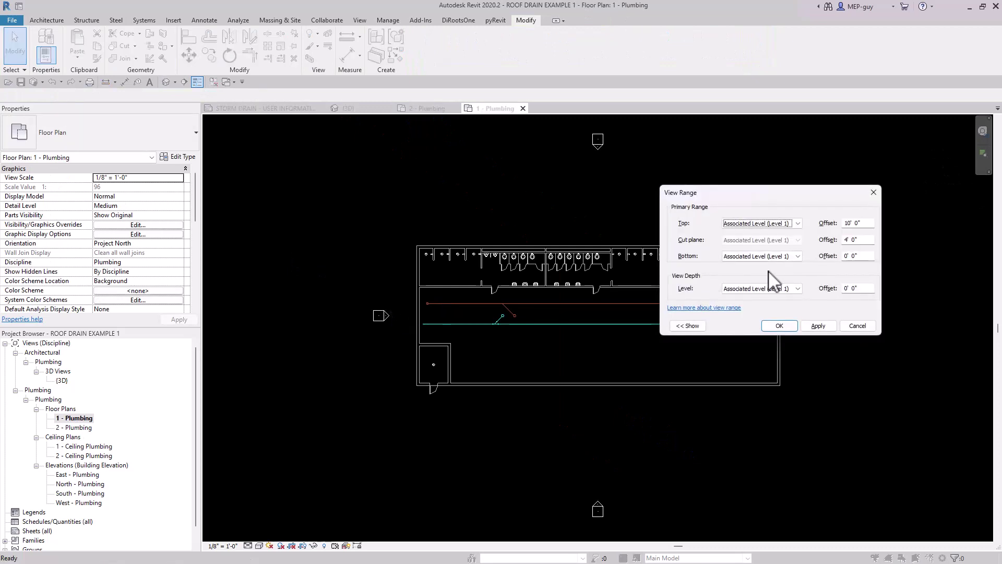
click(797, 255)
key(Escape)
key(Escape)
- Align the copied low pipe with the primary storm main in plan and return to the 3D view
scroll(421, 315, up, 8)
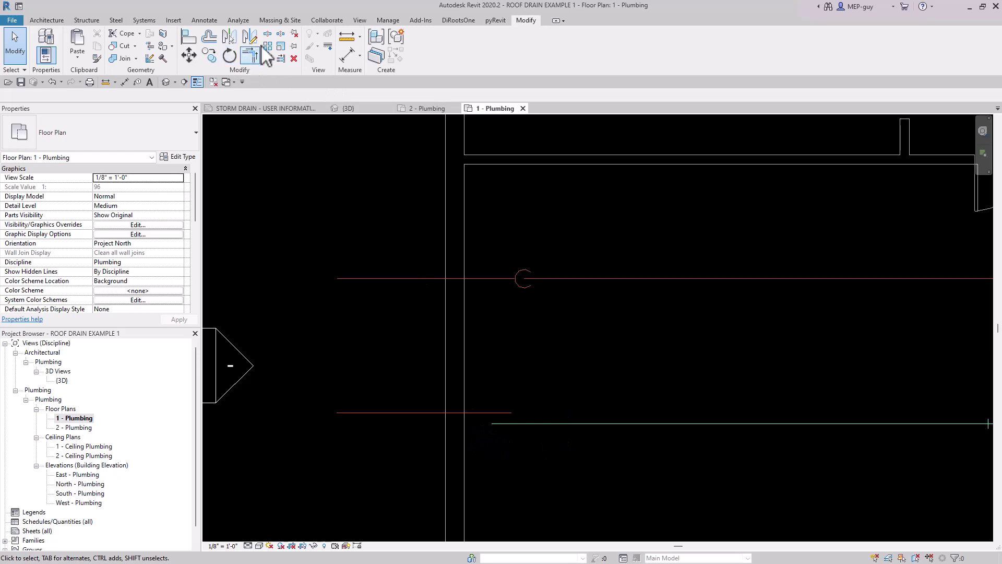
key(a)
key(l)
click(500, 424)
click(470, 412)
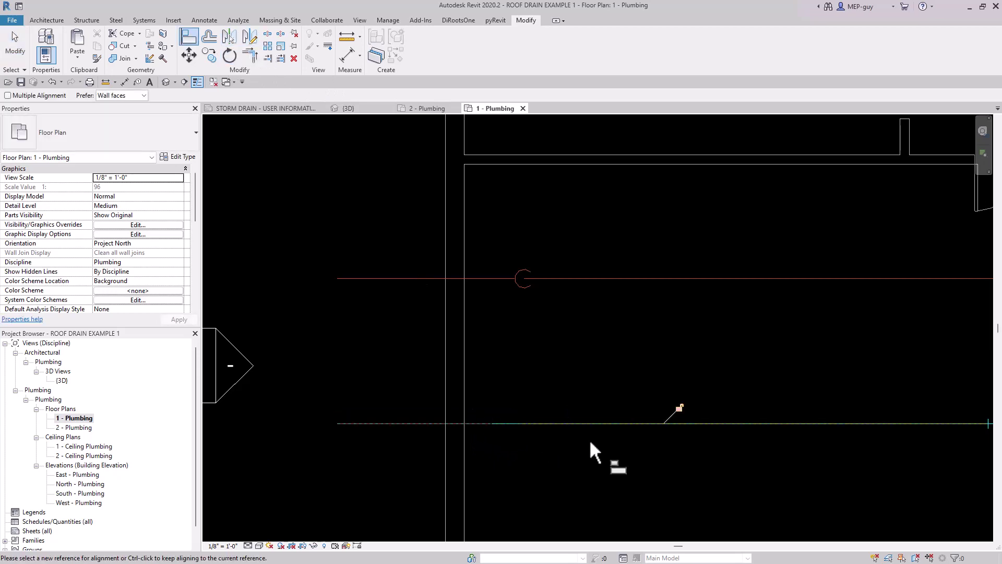
key(Escape)
key(Escape)
click(349, 109)
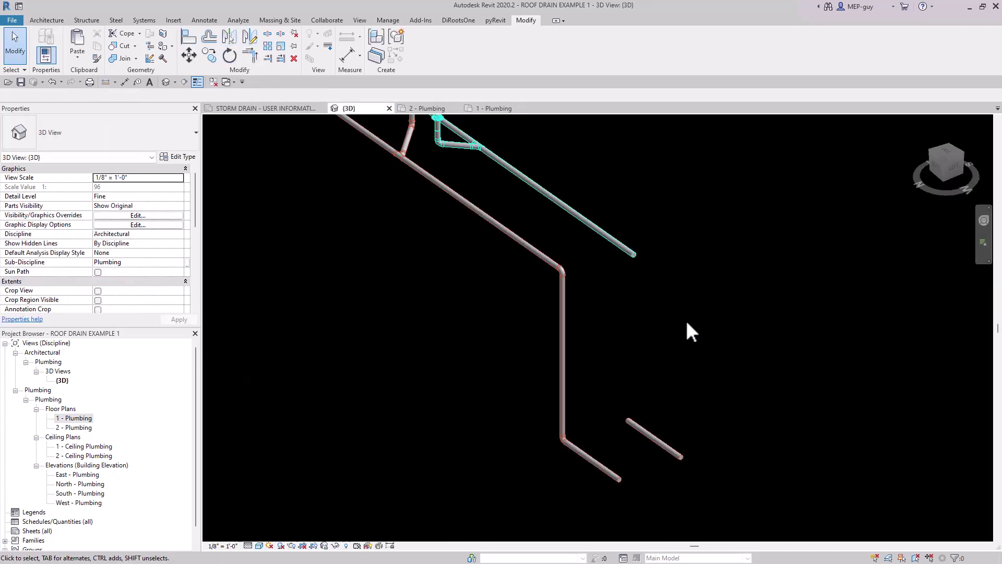
- Try joining the primary main to the copied low pipe with routing solution 3 of 3, and undo it
middle_drag(545, 426, 490, 454)
click(637, 459)
ctrl+click(592, 253)
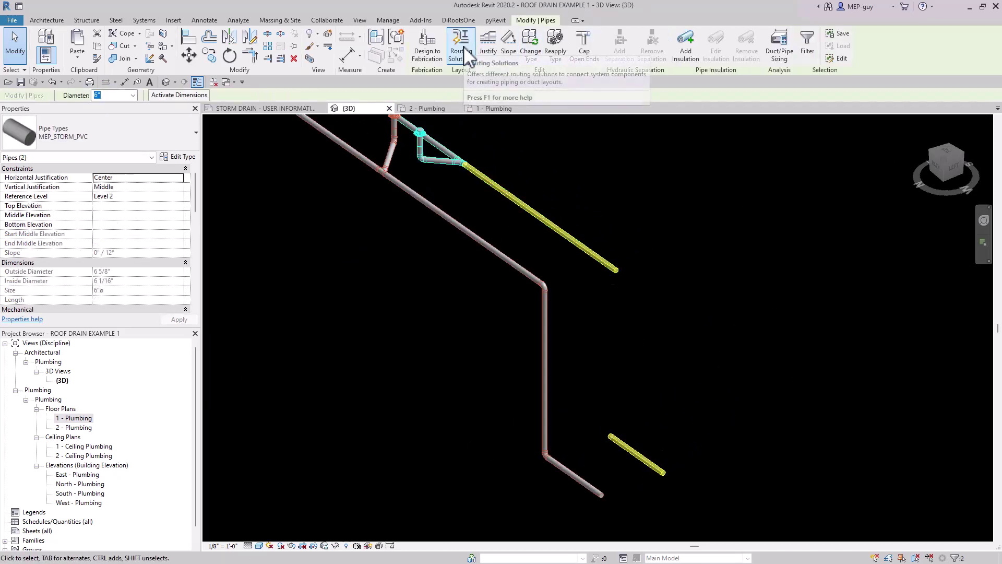
click(464, 46)
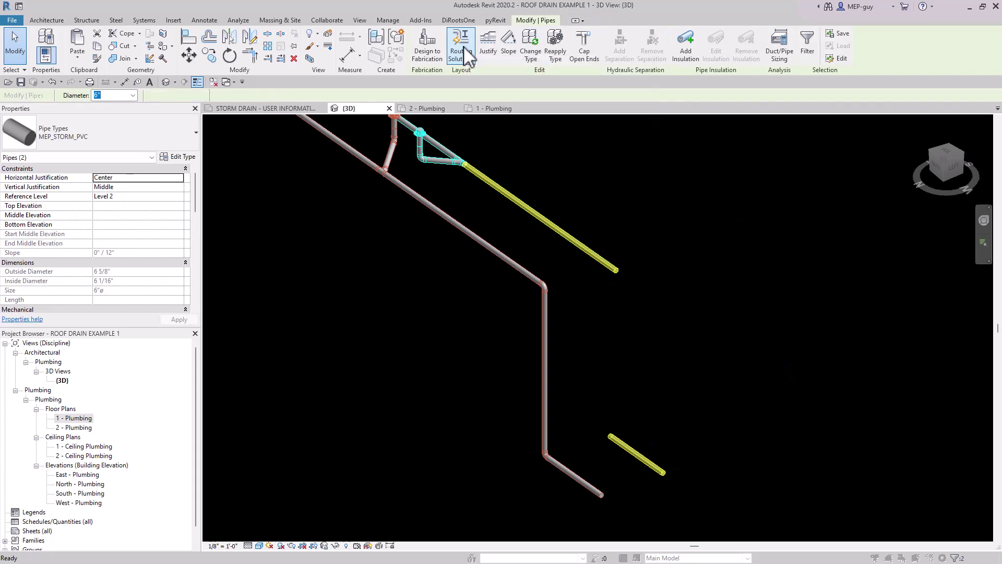
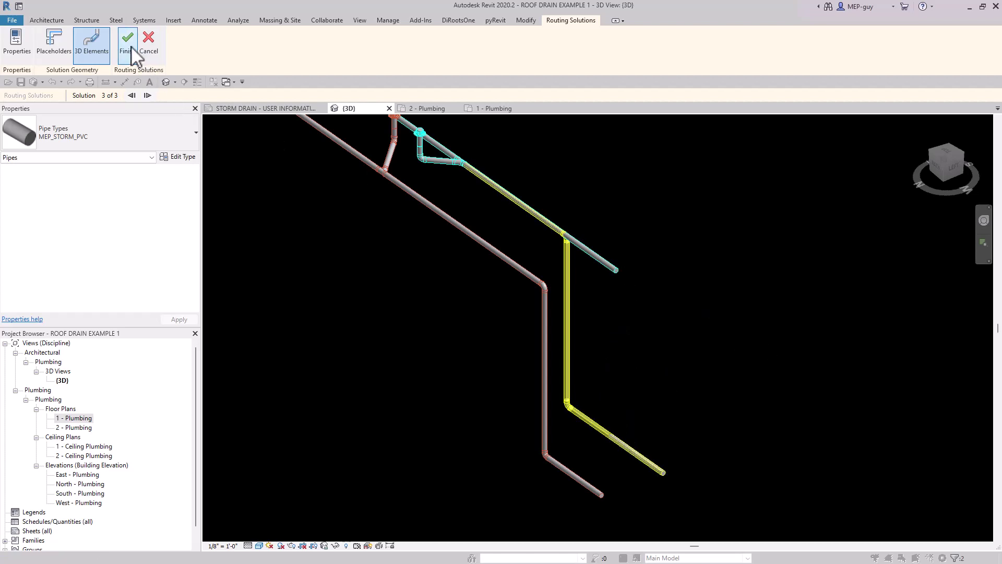
click(148, 95)
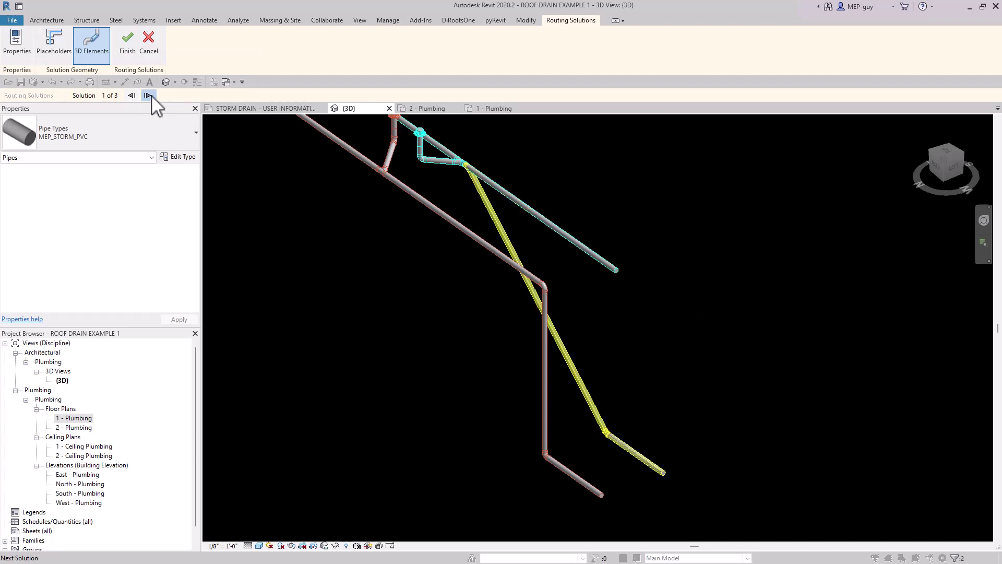
click(148, 96)
click(150, 96)
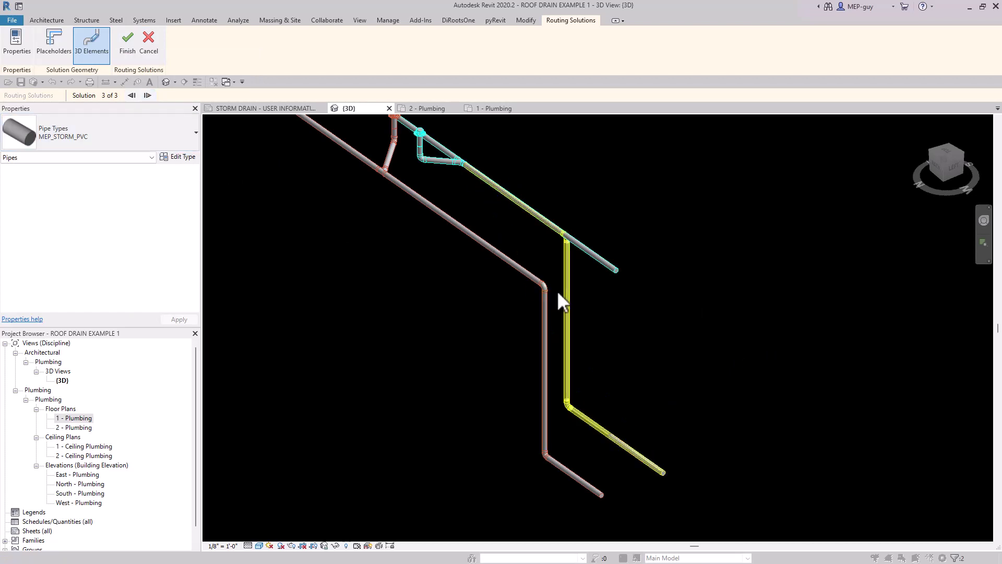
click(130, 45)
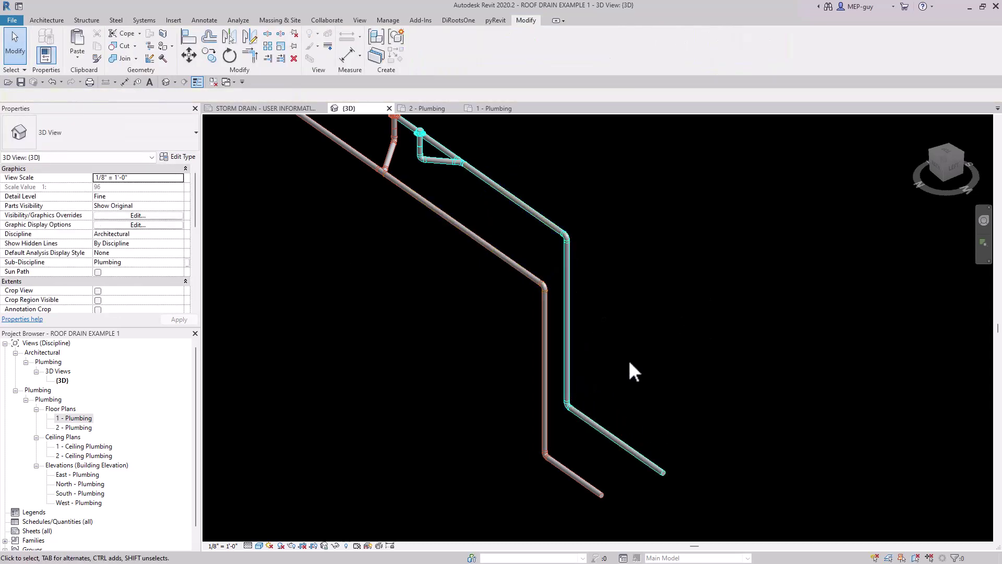
key(ctrl+z)
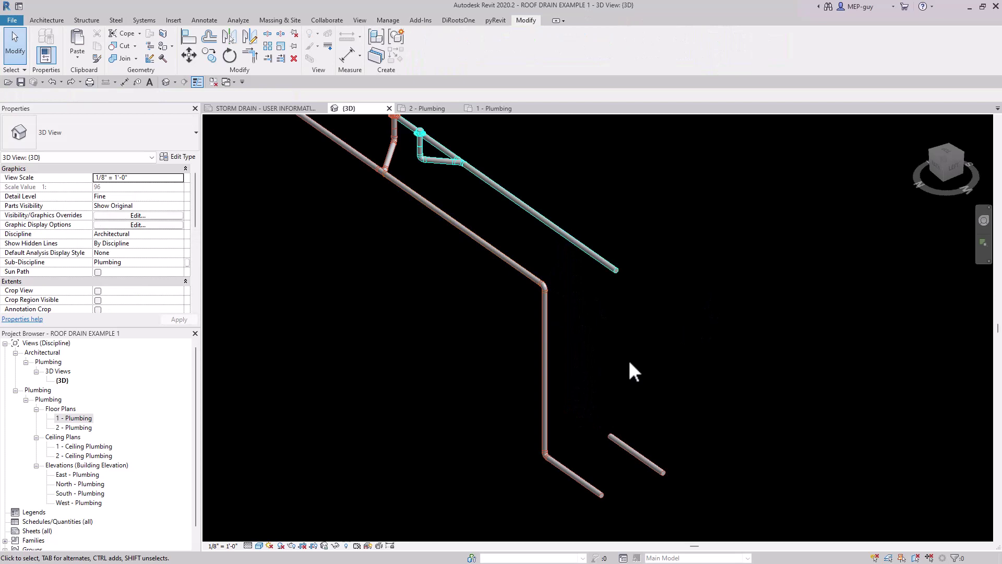
- Draw a vertical pipe down from the primary main's open end to middle elevation -10' 0"
click(619, 271)
right_click(617, 274)
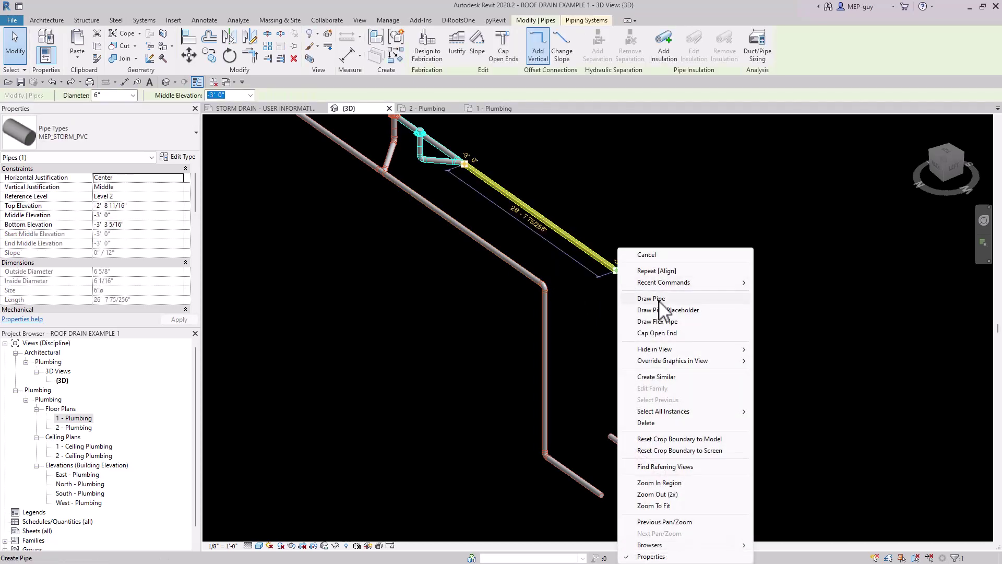
click(647, 300)
click(339, 95)
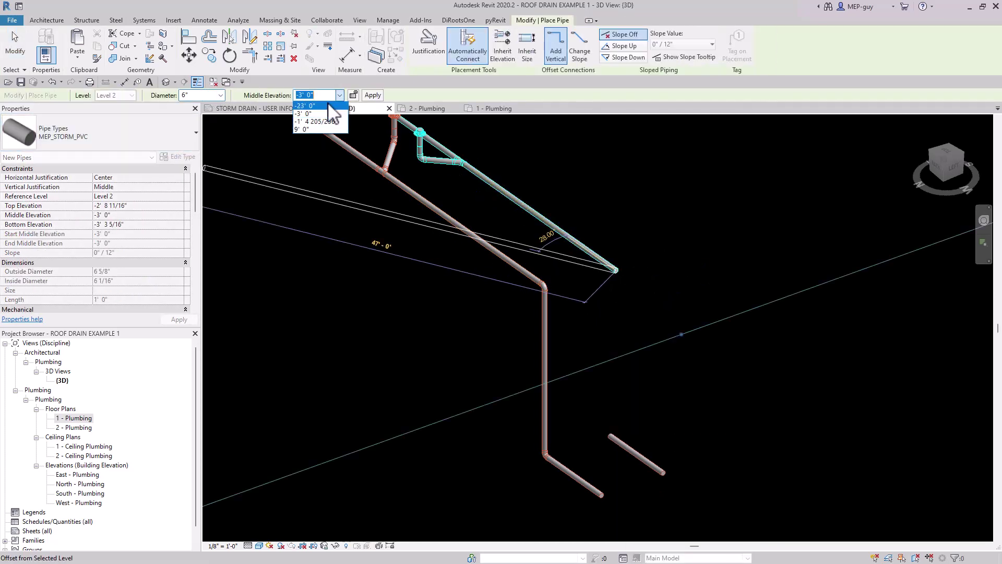
text(-10)
key(Return)
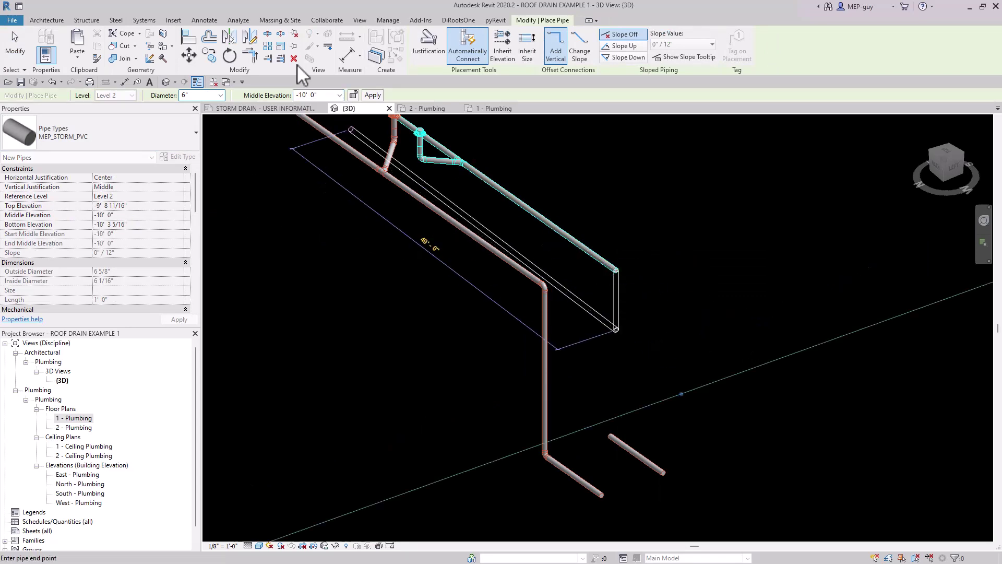
click(372, 96)
key(Escape)
key(Escape)
- Trim/extend the primary main's vertical drop and the copied low pipe to meet in a corner
middle_drag(715, 370, 681, 344)
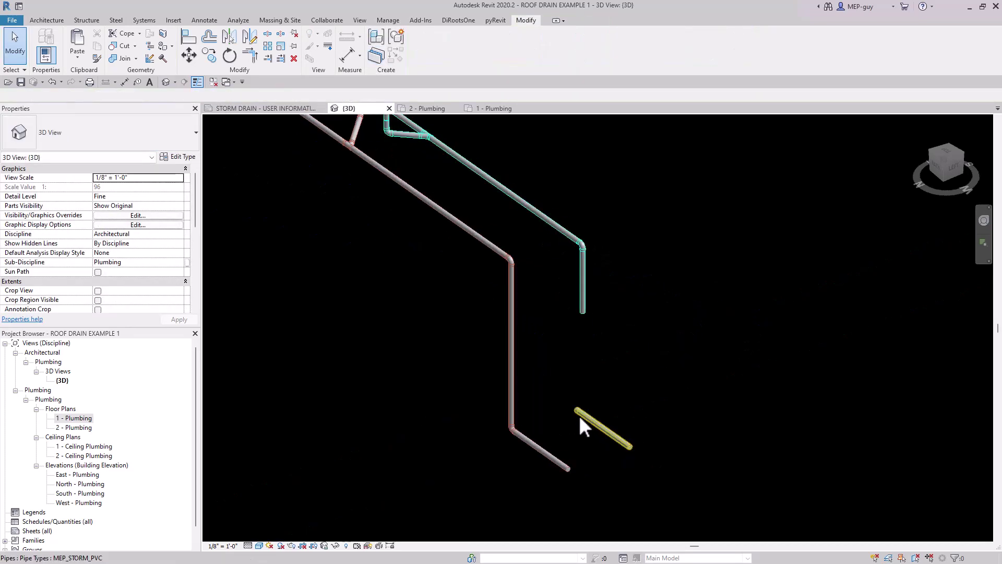
middle_drag(642, 356, 629, 374)
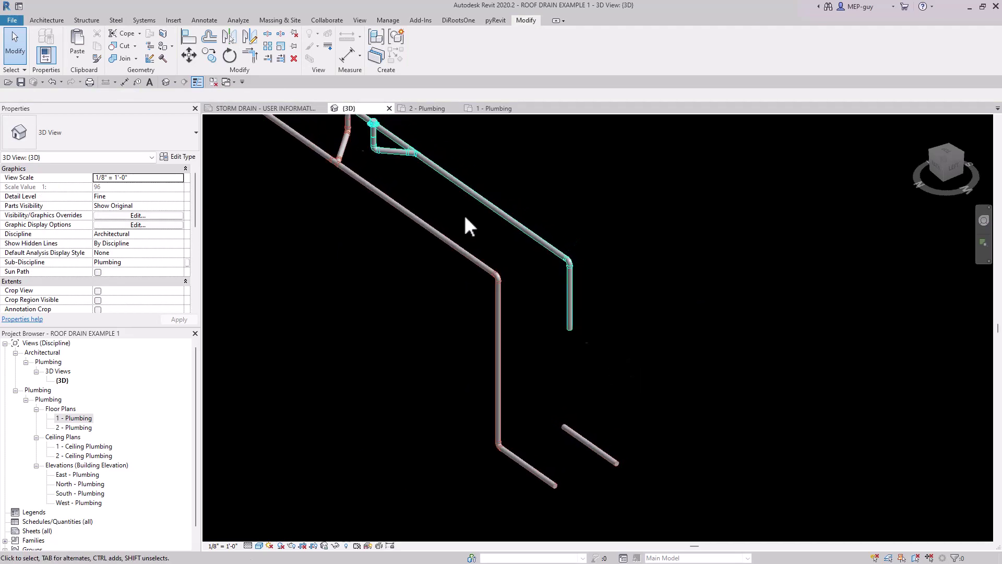
click(252, 57)
click(571, 316)
click(595, 447)
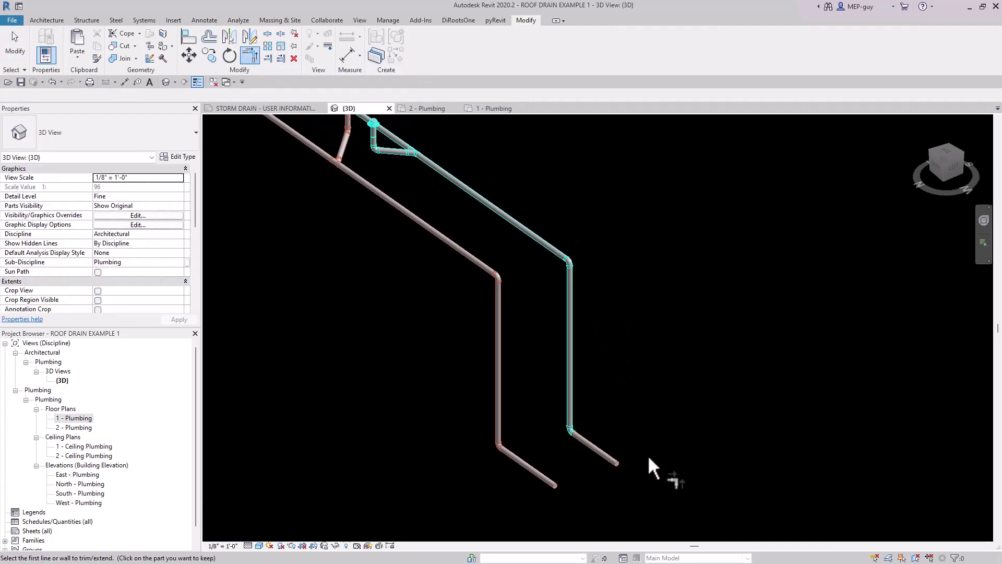
key(Escape)
- Change the system type of the low horizontal pipe under the primary drop to MEP_STORM_DRAIN
middle_drag(647, 514, 615, 447)
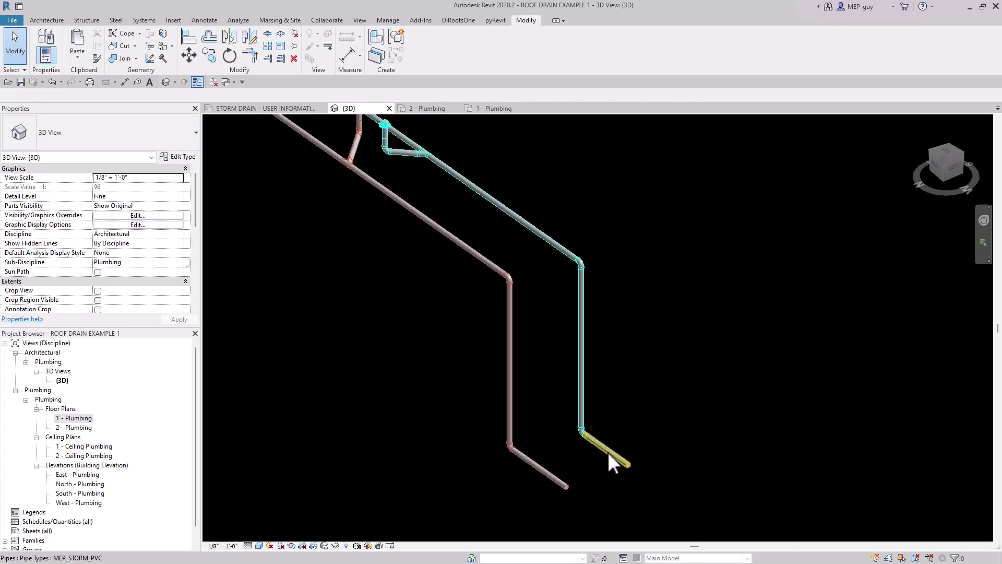
click(762, 473)
scroll(145, 235, down, 4)
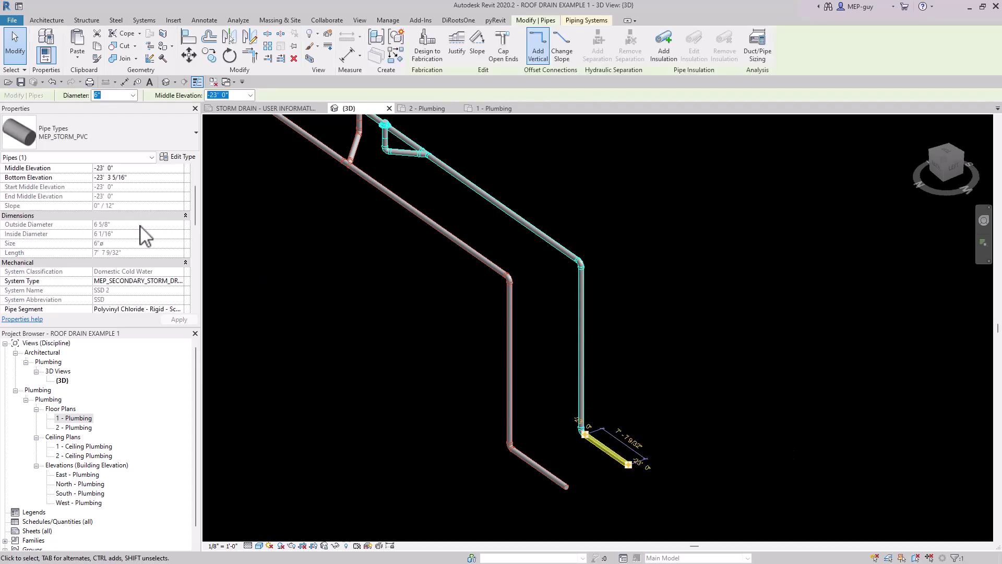
click(156, 224)
click(180, 225)
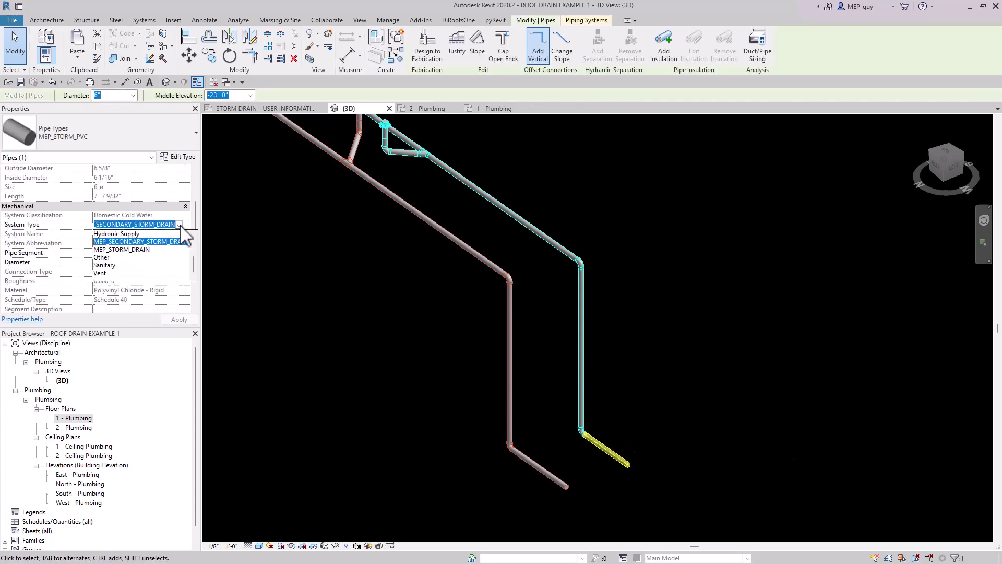
click(132, 250)
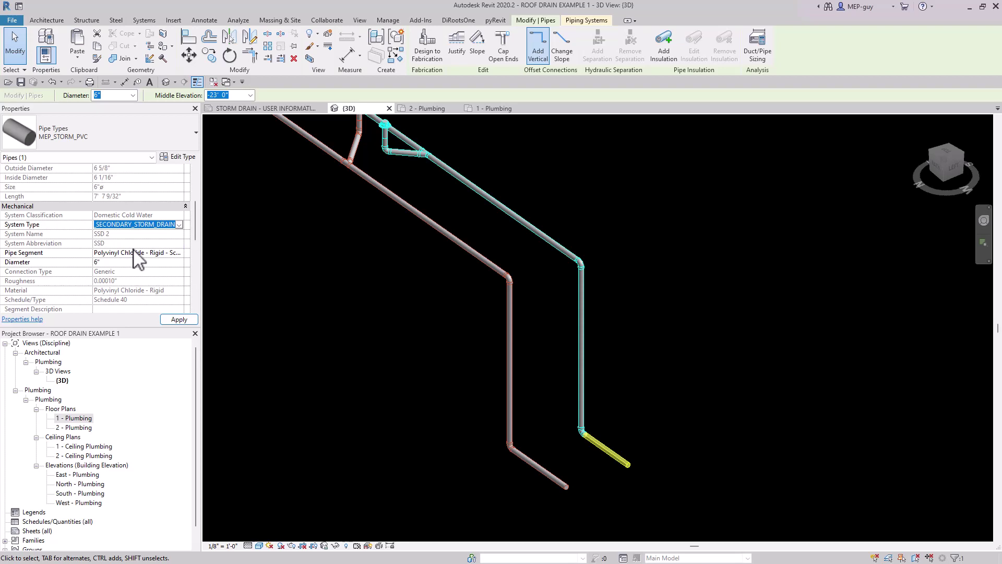
click(777, 356)
- Select the two roof drains and the two overflow drains together in the 3D view
scroll(656, 454, down, 5)
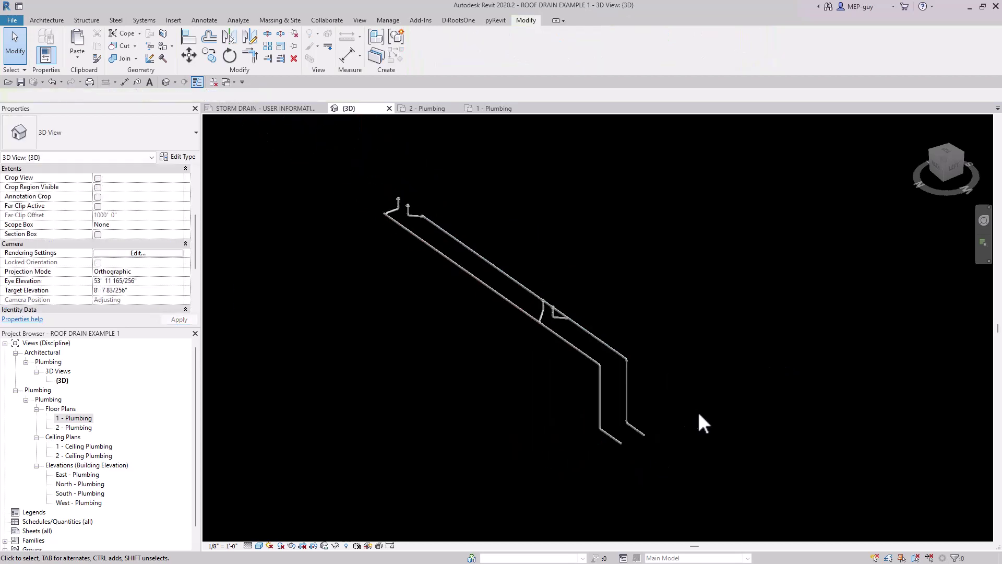
mouse_move(565, 384)
middle_down()
mouse_move(573, 389)
mouse_move(566, 376)
mouse_move(572, 393)
mouse_move(556, 385)
middle_up()
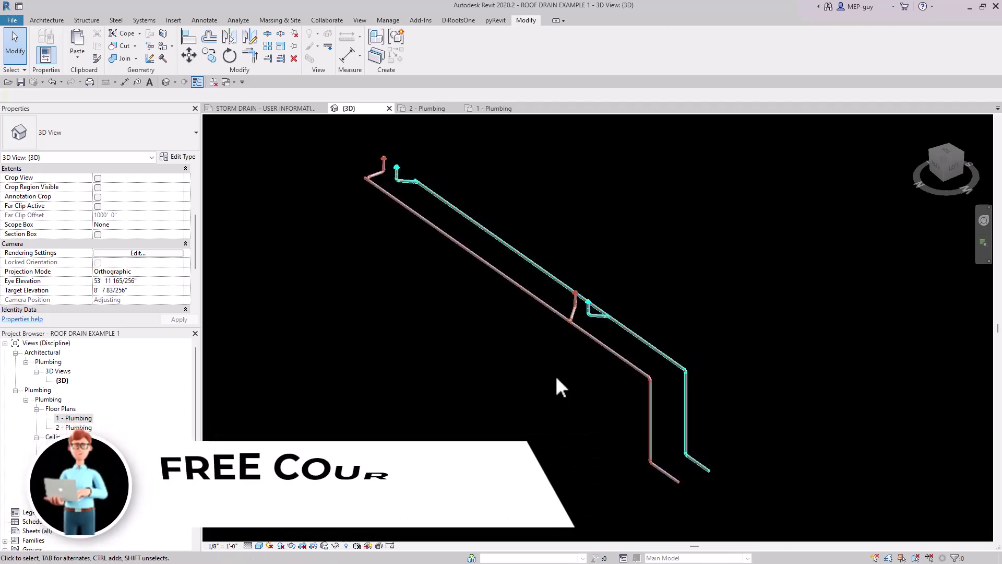
click(389, 158)
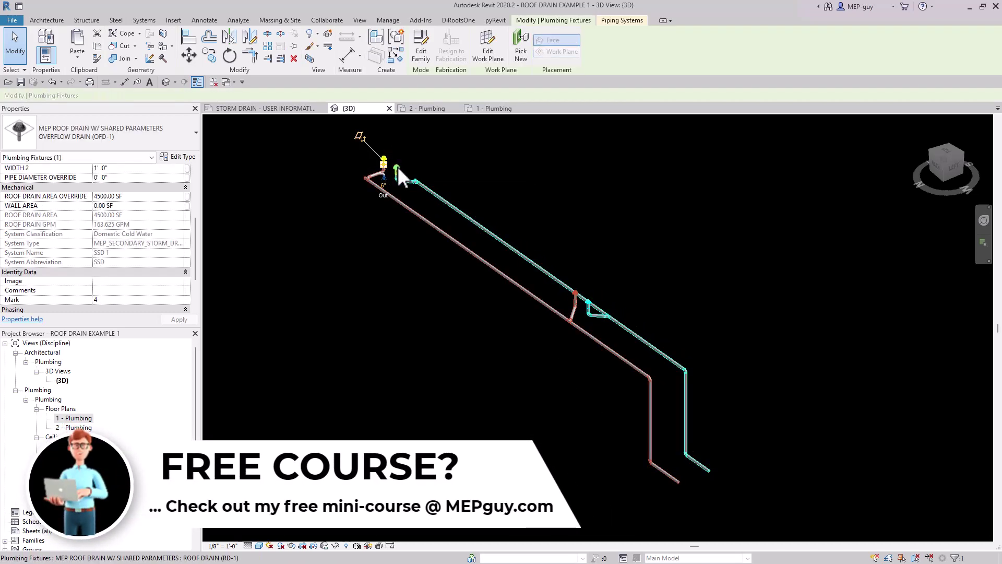
ctrl+click(400, 167)
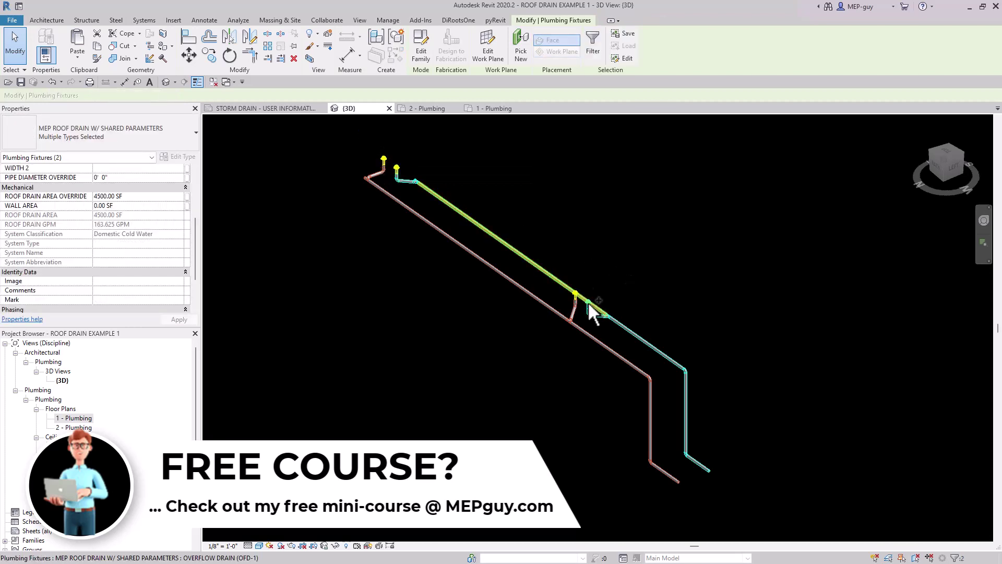
ctrl+click(587, 301)
ctrl+click(587, 302)
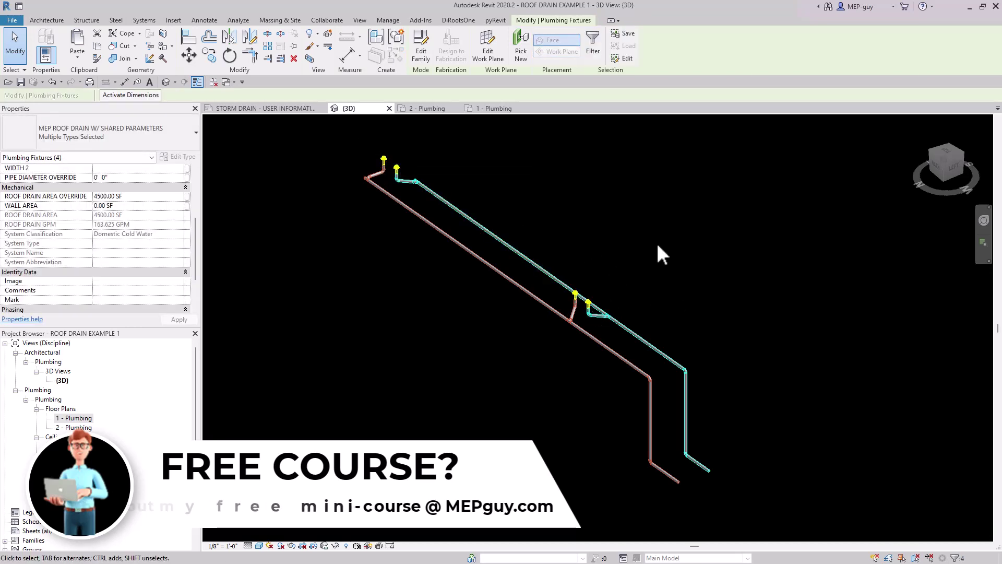
- Try to tag all the selected roof and overflow drains in the 3D view
click(207, 20)
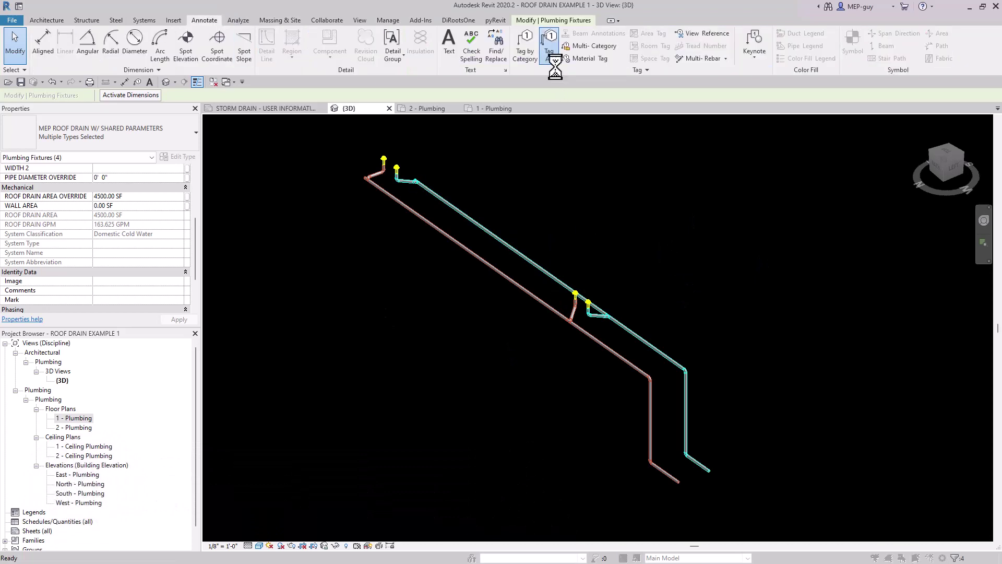
click(549, 49)
click(565, 293)
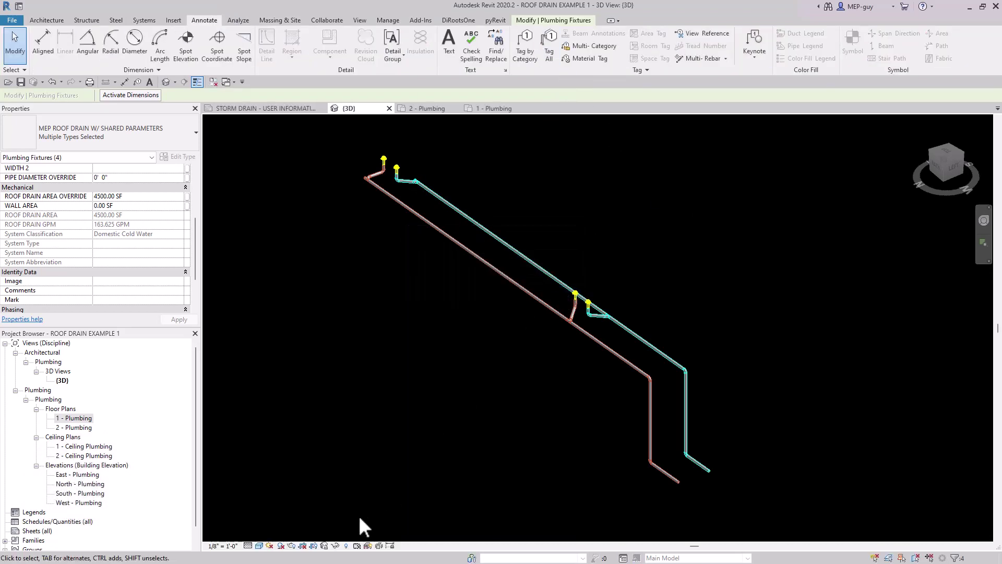
- Save the 3D view's orientation and lock it under the name STORM SYSTEM ISOMETRIC
click(324, 546)
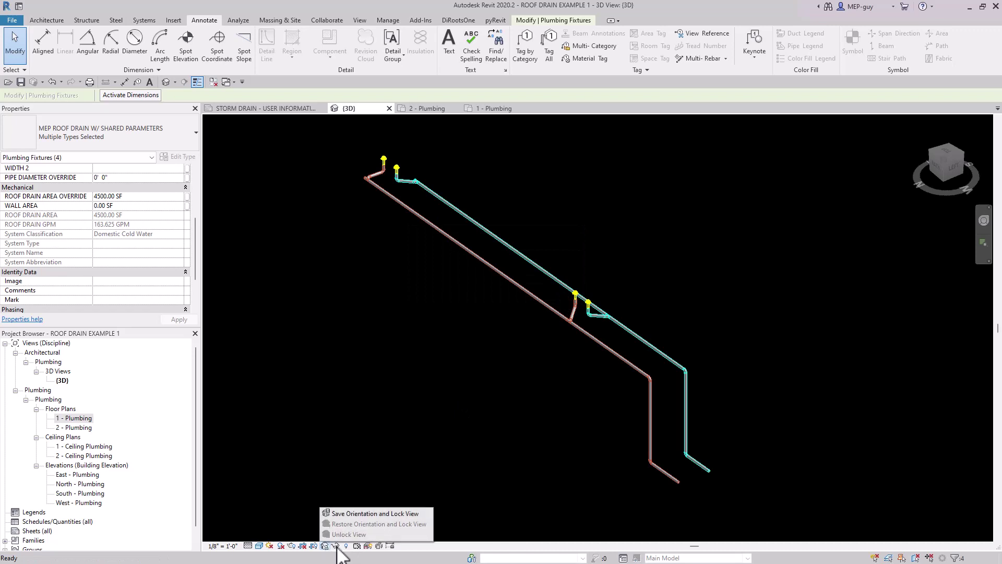
click(351, 515)
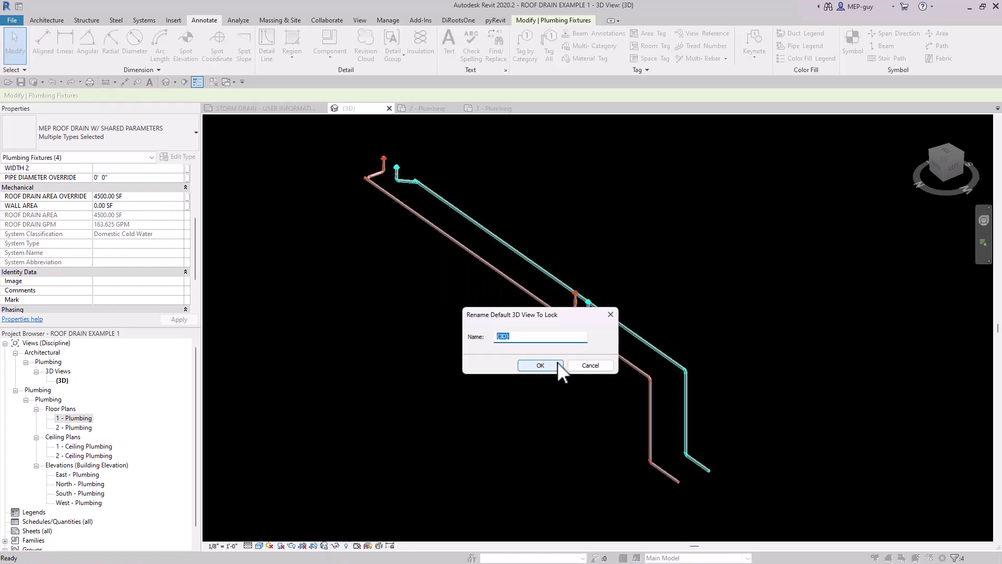
text(STORM SYSTEM ISOMETRIC)
click(541, 365)
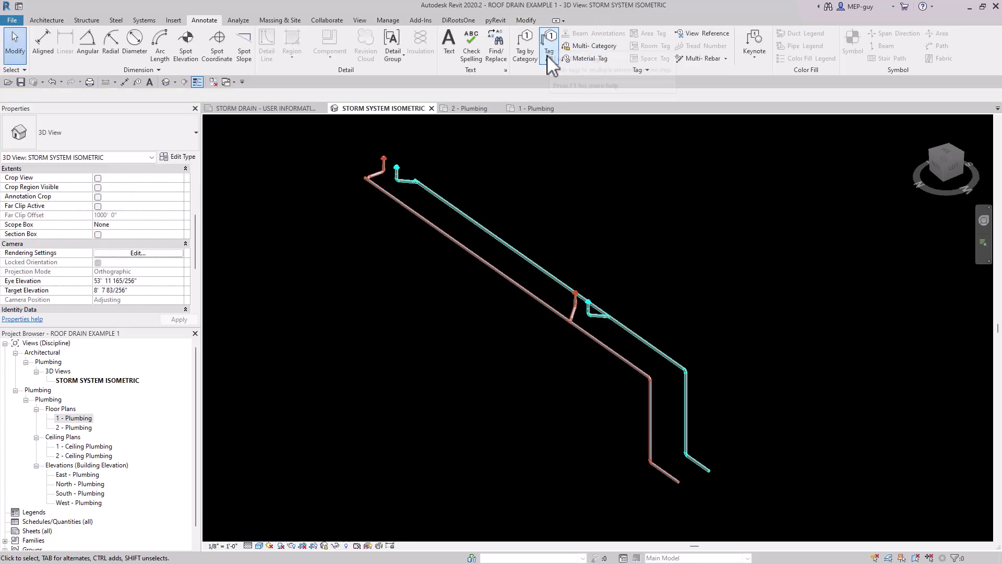
- Reselect the four drains and tag only those objects with ROOF DRAIN TAG DISPLAY DIAMETER, horizontally and without leaders
right_click(502, 206)
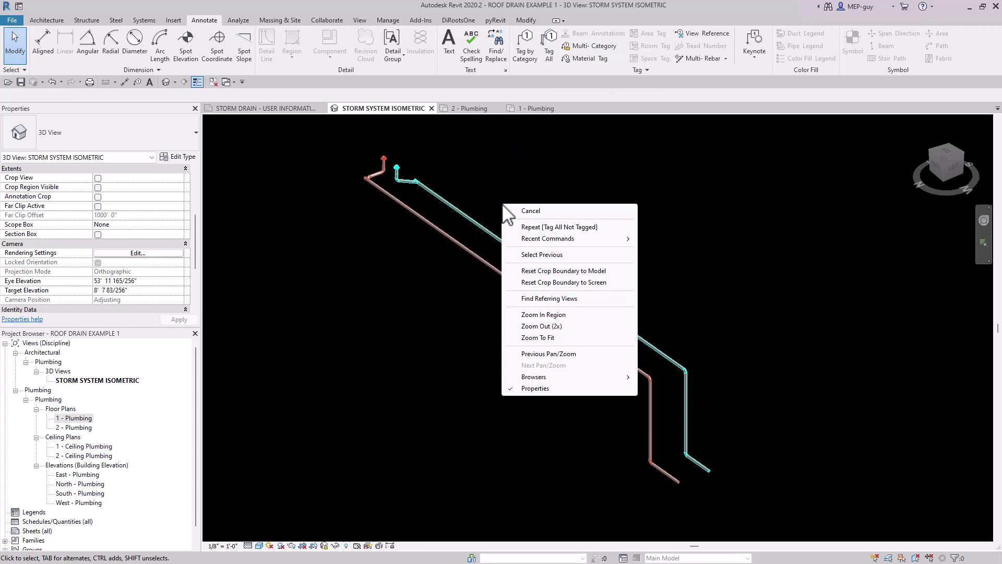
click(542, 254)
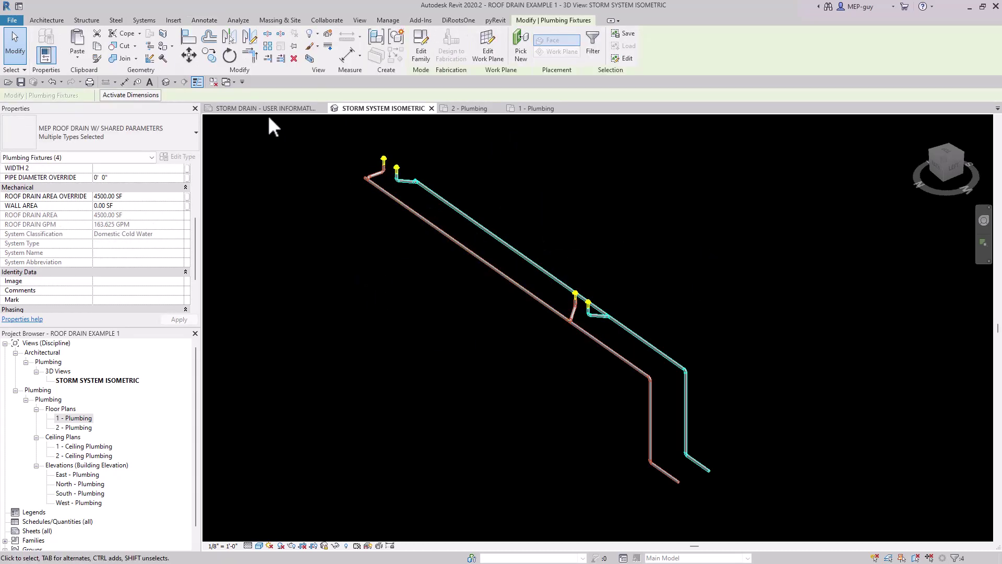
click(211, 19)
click(544, 52)
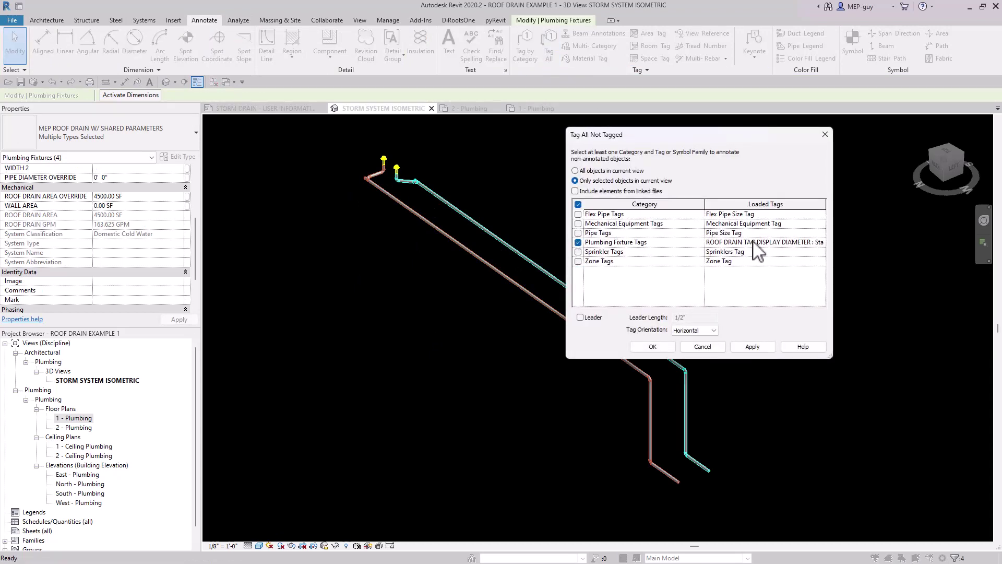
click(652, 346)
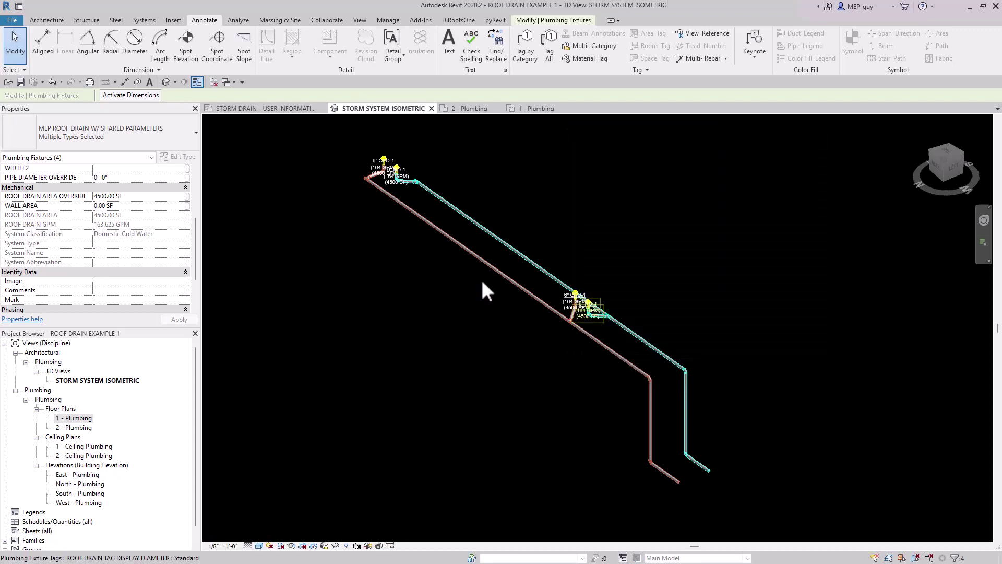
- Move both OFD-1 tags together to the upper left of their overflow drains, clear of the piping
click(377, 164)
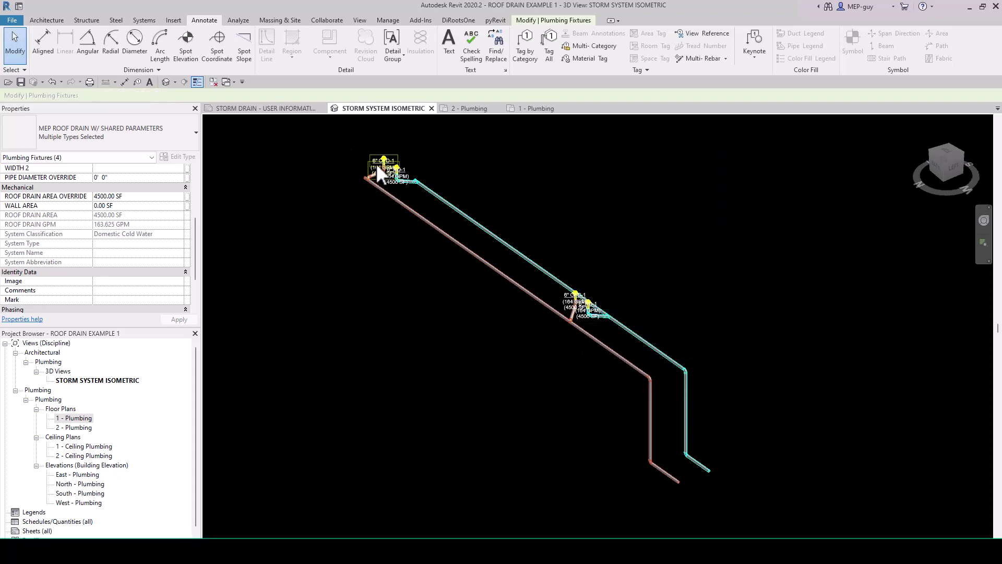
ctrl+click(575, 296)
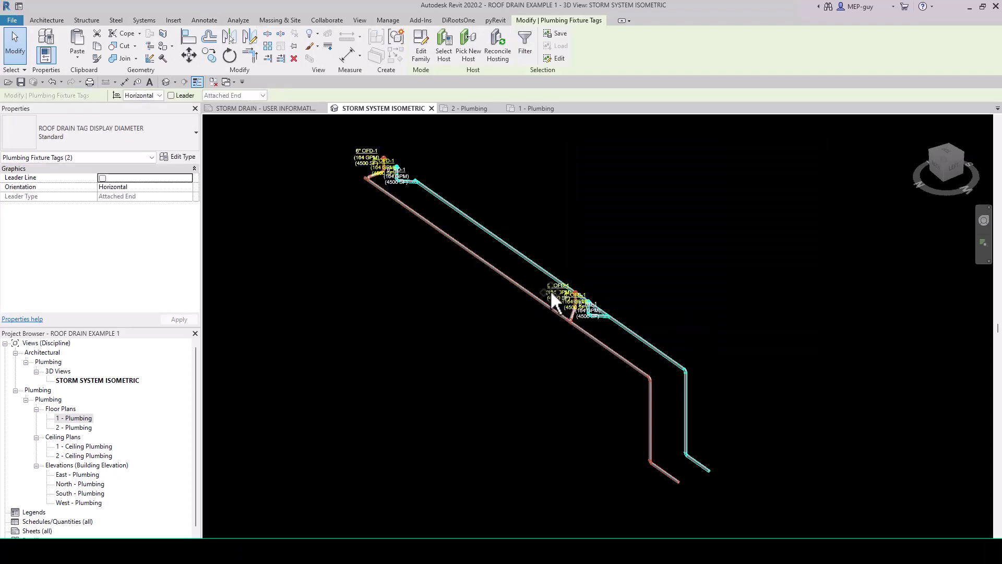
key(Delete)
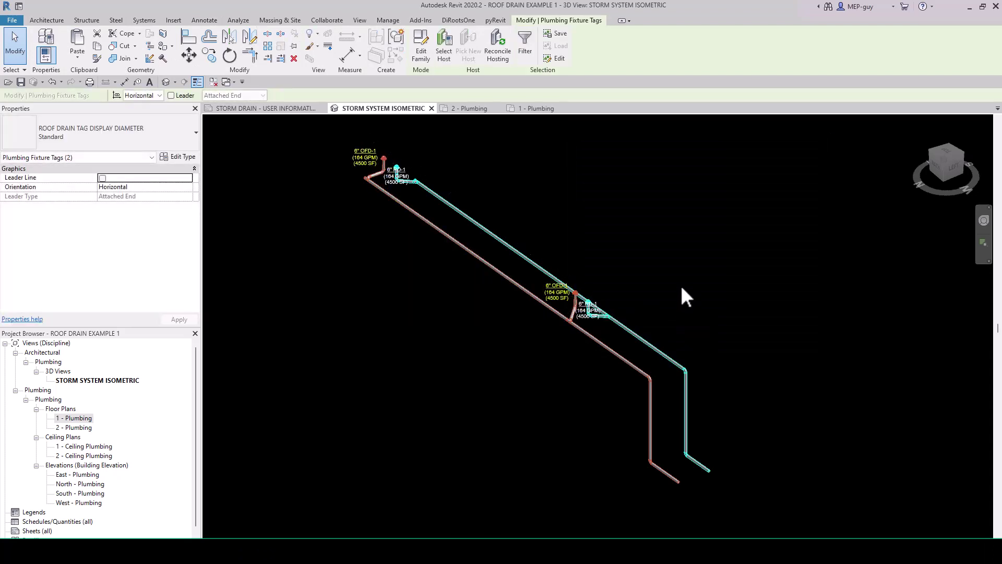
click(682, 287)
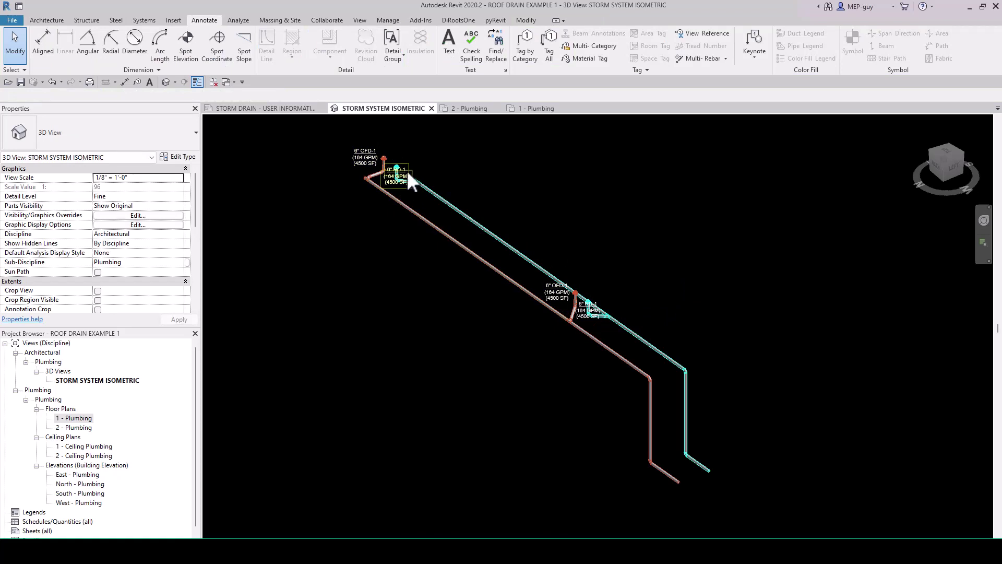
- Move both RD-1 tags to the upper right of their roof drains and turn on their leader lines
click(406, 170)
click(596, 301)
ctrl+drag(596, 304, 612, 290)
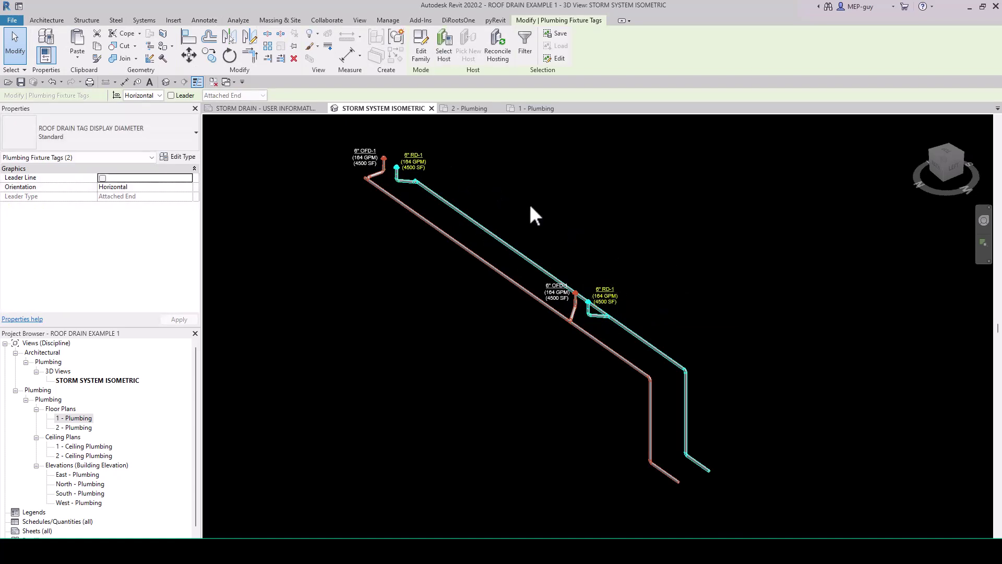
click(171, 95)
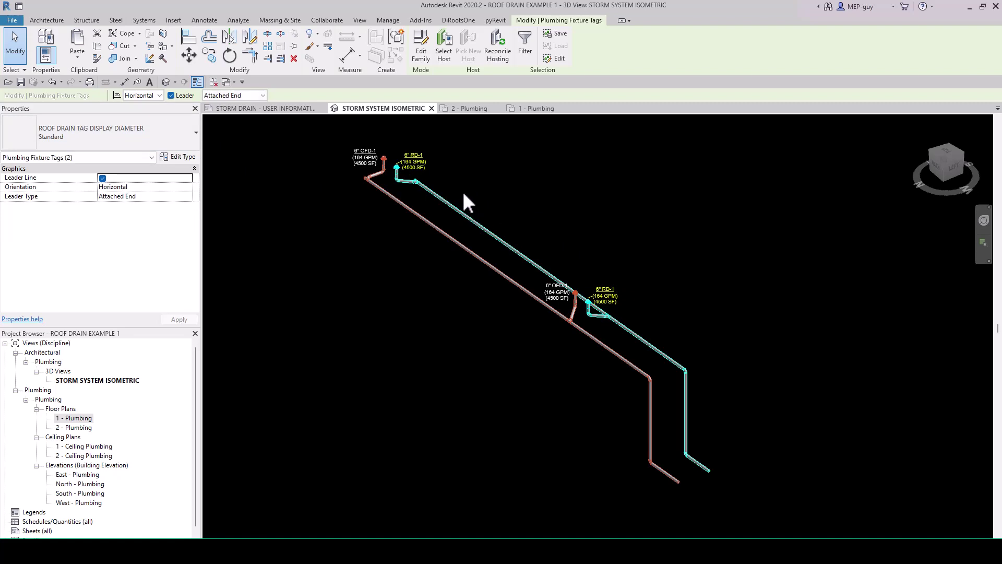
drag(443, 155, 539, 176)
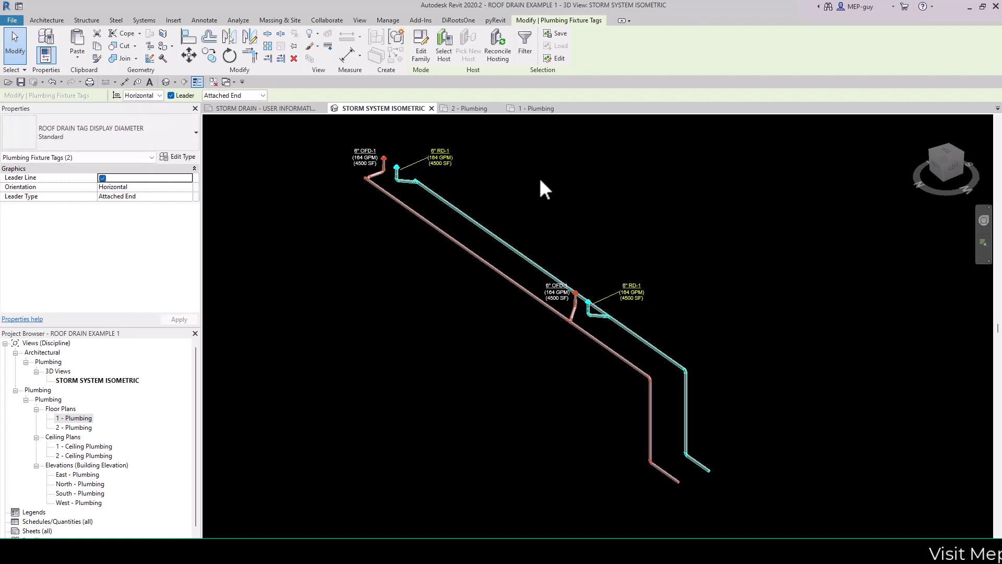
- Set the roof drain tag type's leader arrowhead to Arrow Filled 20 Degree
scroll(399, 154, up, 5)
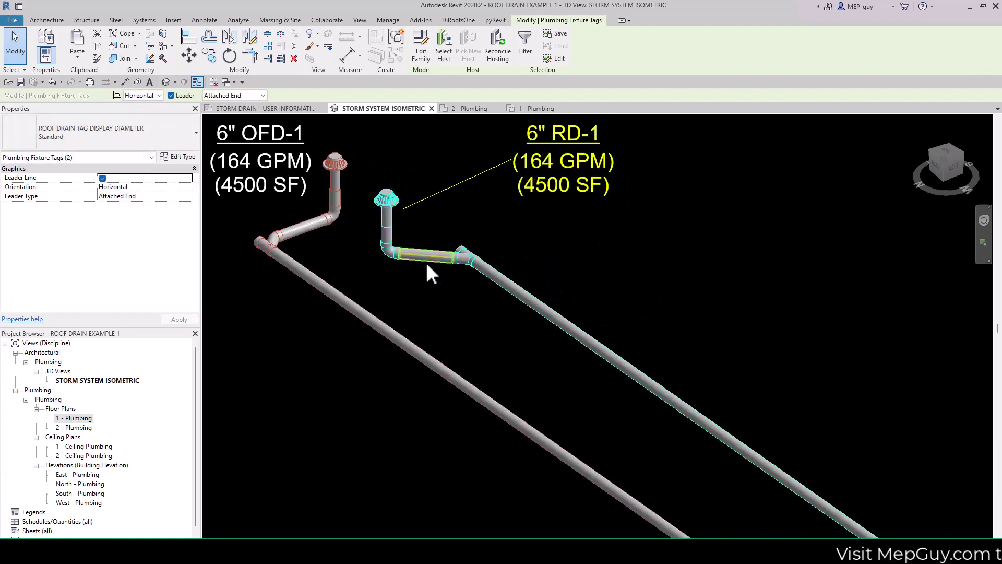
scroll(428, 256, down, 2)
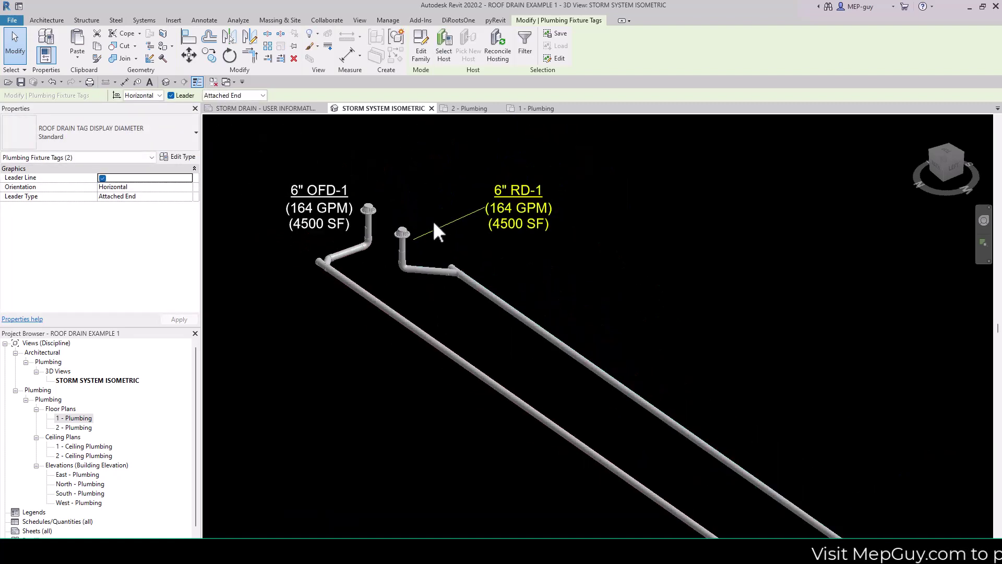
click(177, 157)
click(841, 207)
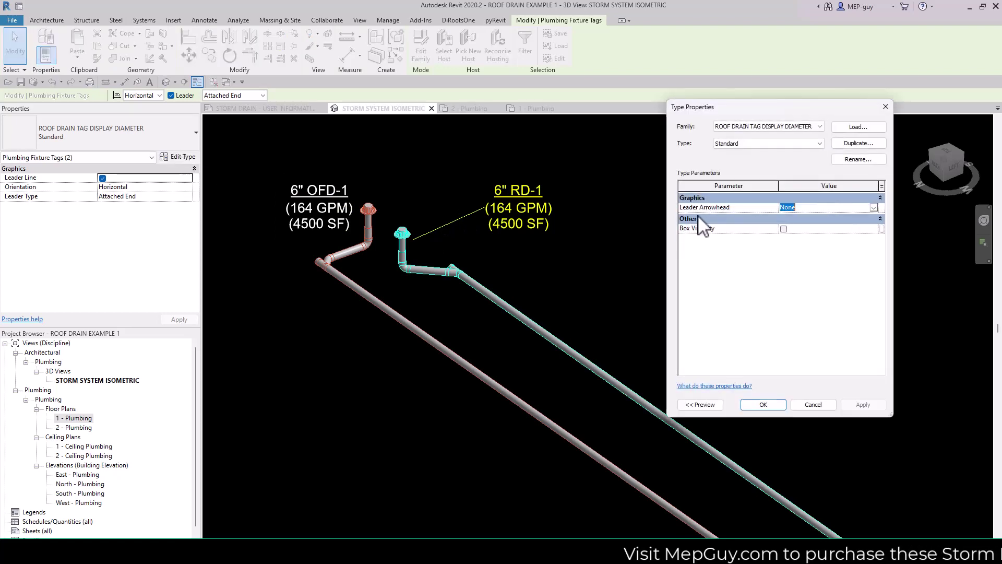
click(873, 208)
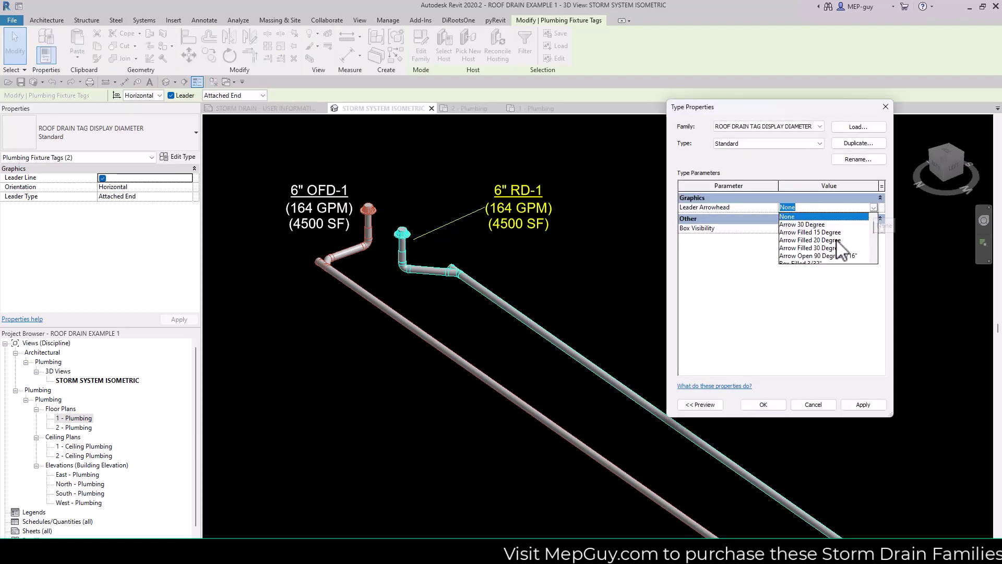
click(814, 240)
click(763, 404)
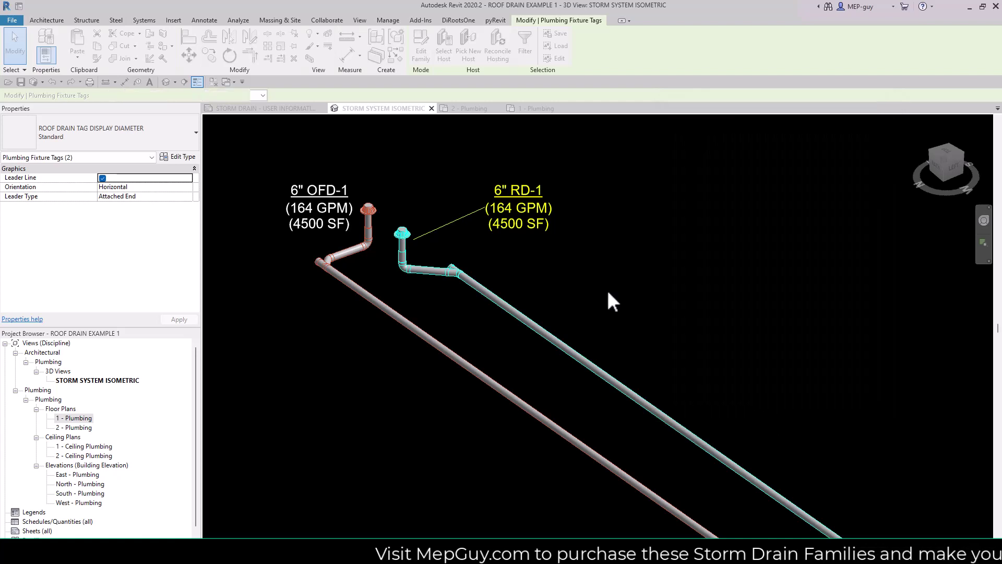
click(608, 255)
- Reposition the leader elbow of the upstream RD-1 tag to form a short horizontal shoulder beside the text
scroll(343, 211, down, 4)
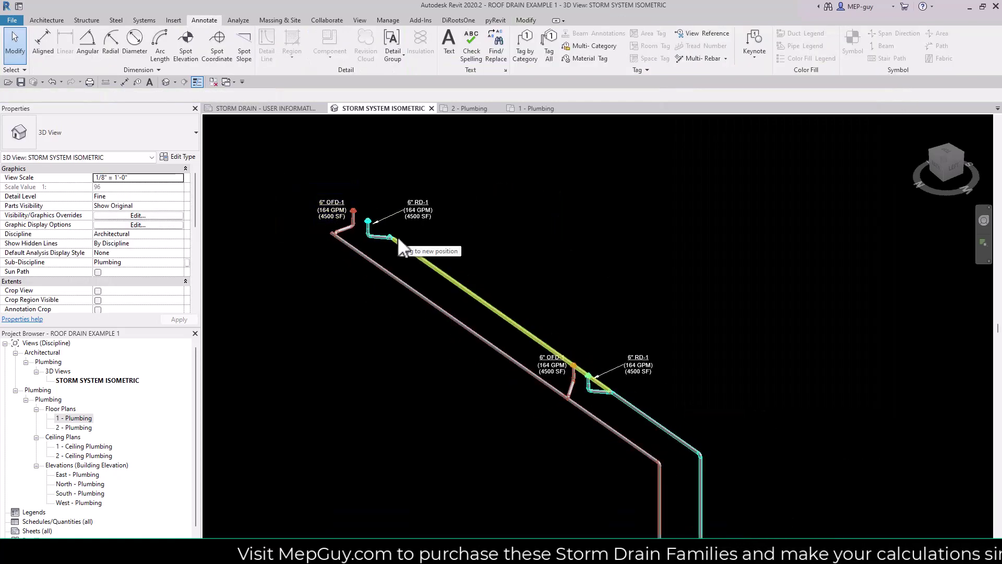
click(411, 214)
scroll(389, 223, up, 3)
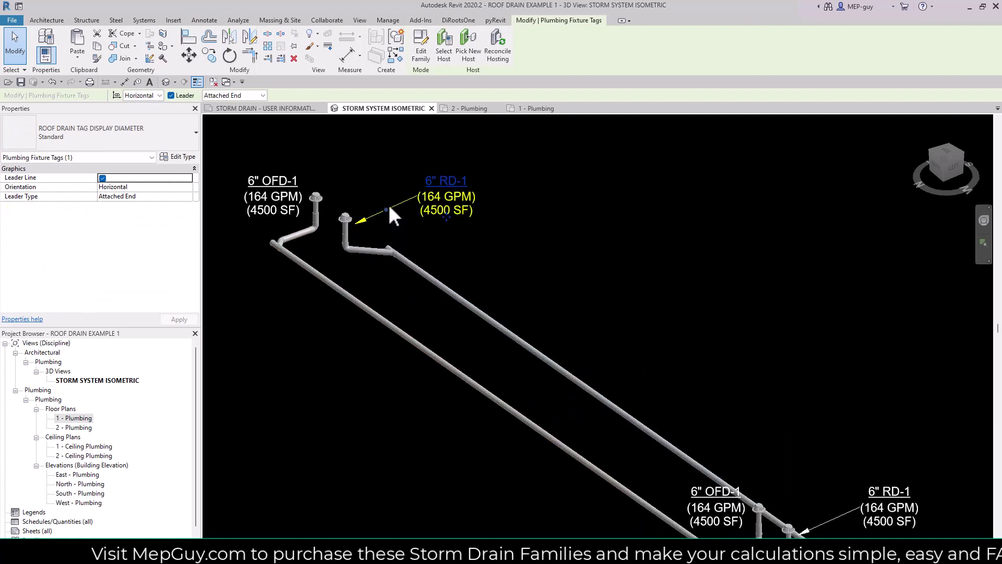
drag(387, 209, 407, 195)
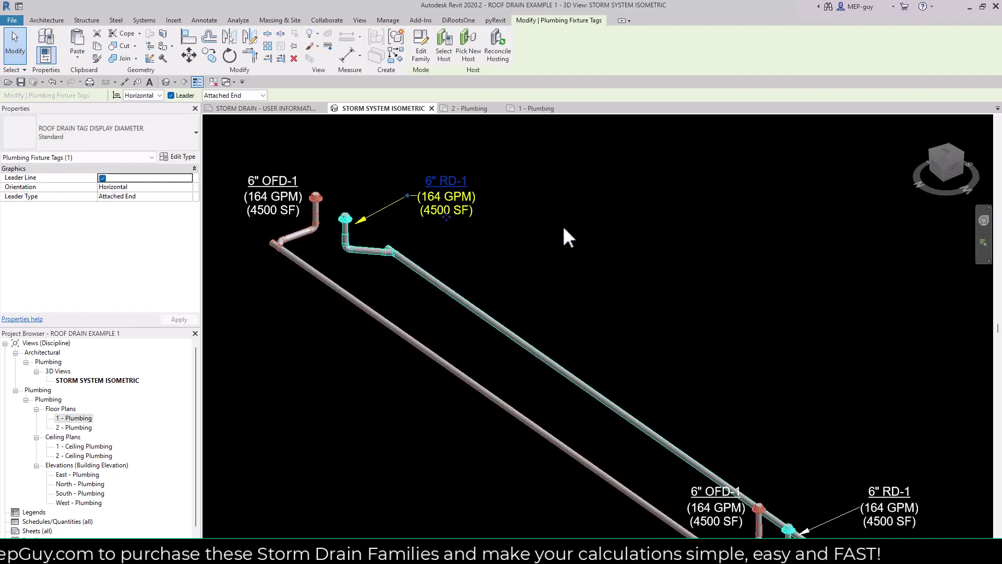
click(391, 190)
- Shape the downstream RD-1 tag's leader with a short horizontal shoulder beside its text
scroll(647, 375, down, 3)
click(609, 372)
scroll(609, 372, up, 3)
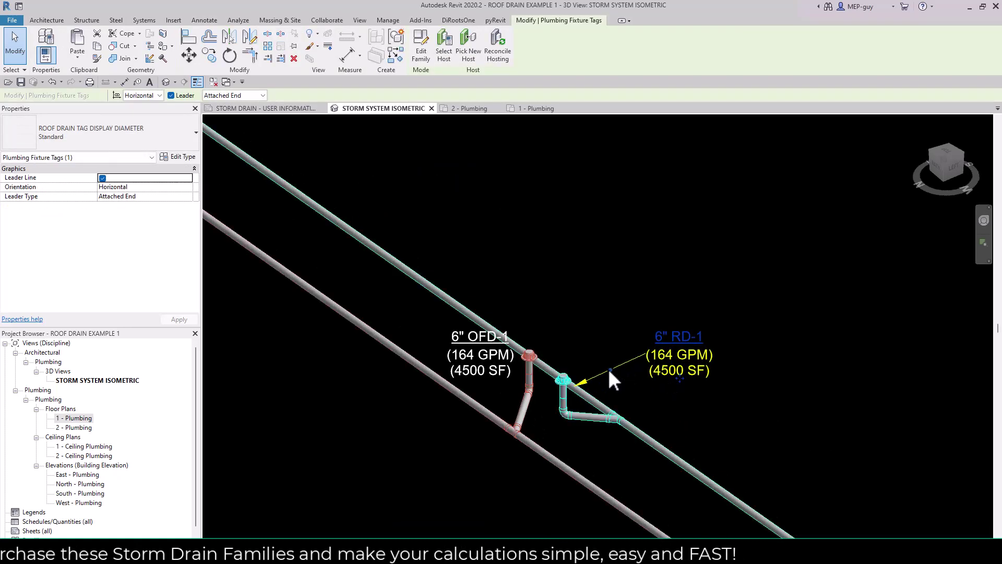
drag(608, 368, 632, 349)
scroll(703, 374, down, 3)
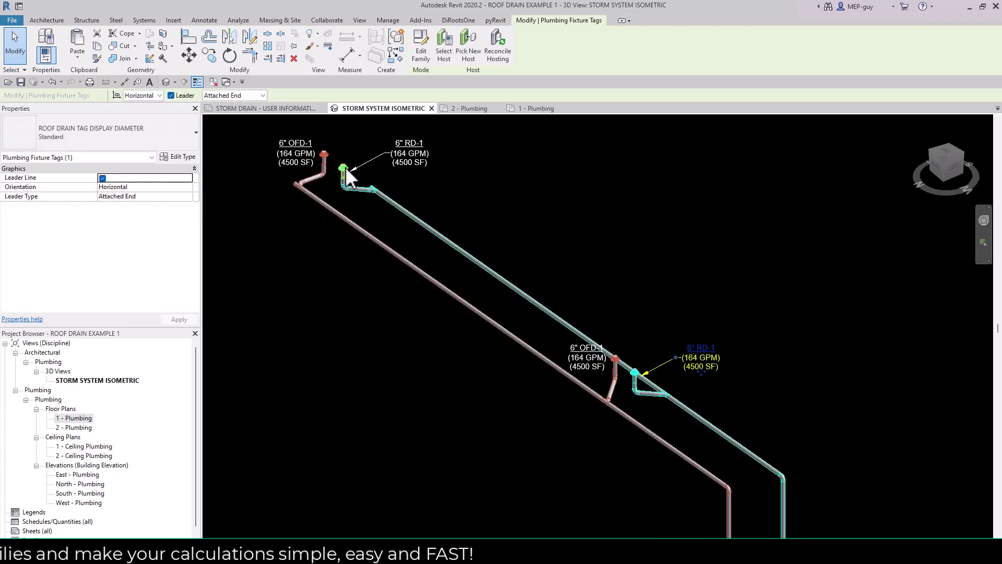
- Change the upstream RD-1 tag's leader to Free End and place its arrowhead at the roof drain
click(367, 162)
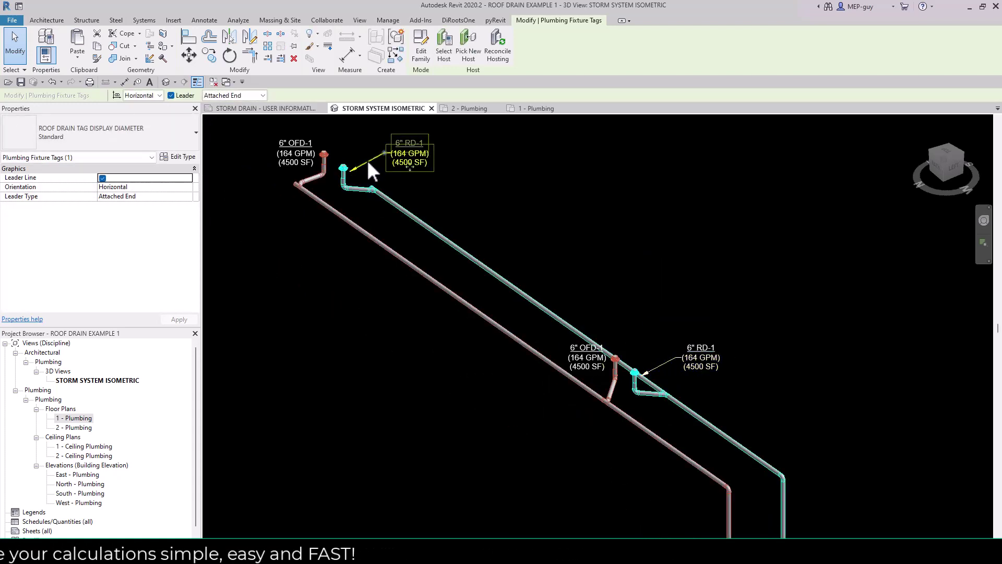
click(226, 96)
click(225, 113)
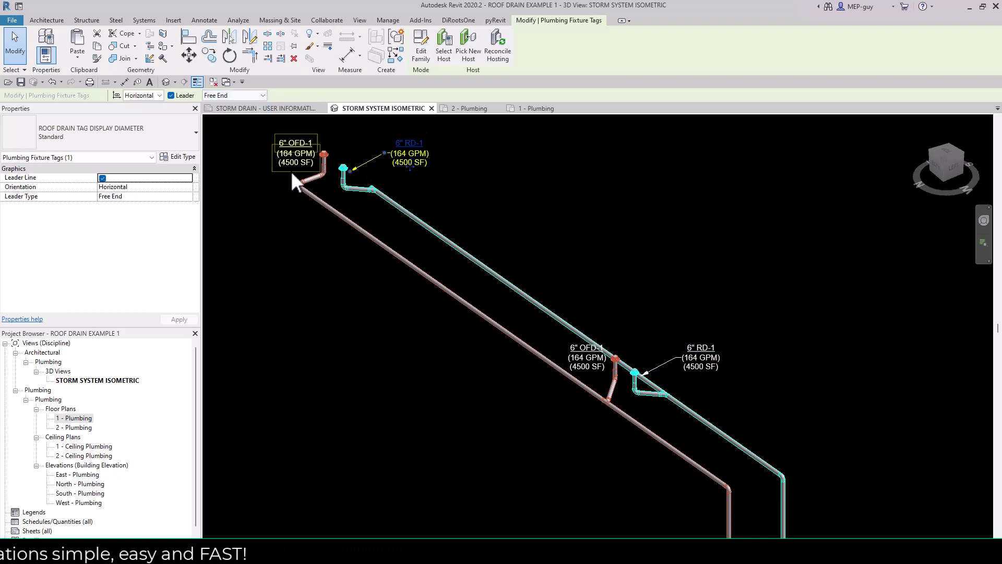
scroll(350, 172, up, 4)
scroll(350, 180, down, 5)
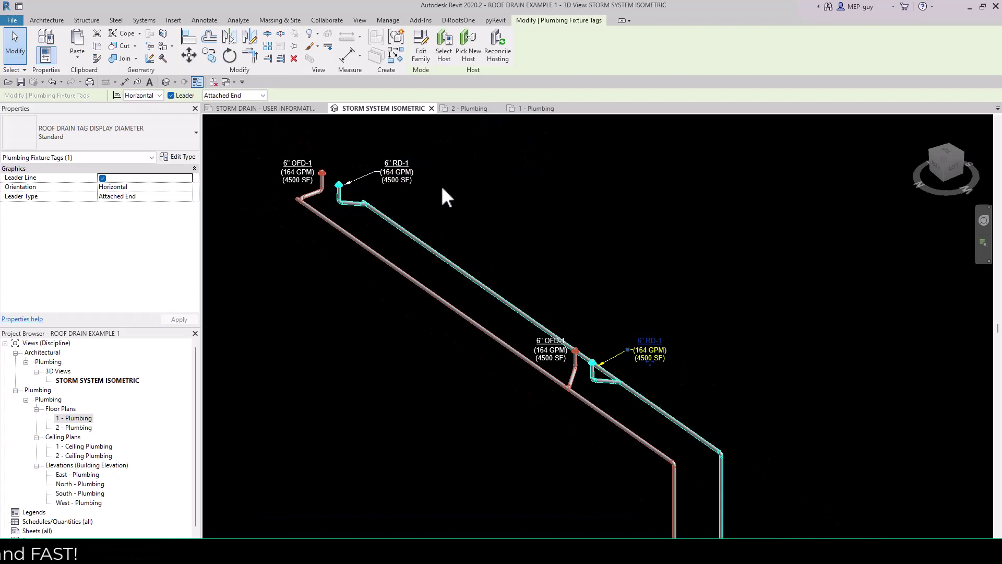
- Change the downstream RD-1 tag's leader to Free End and place its arrowhead at the roof drain
click(230, 96)
click(237, 111)
scroll(602, 359, up, 3)
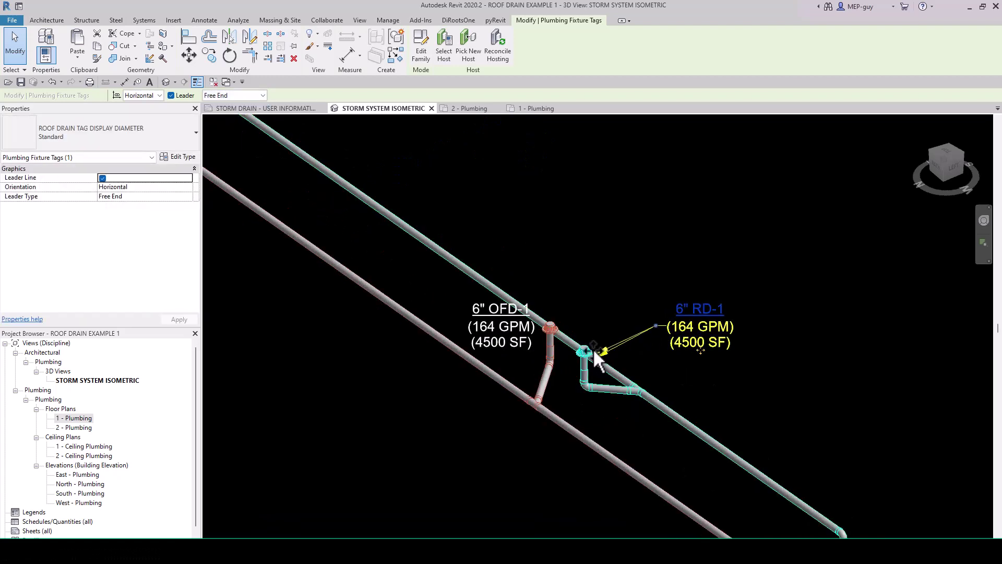
click(585, 260)
scroll(593, 371, down, 4)
middle_drag(592, 371, 596, 374)
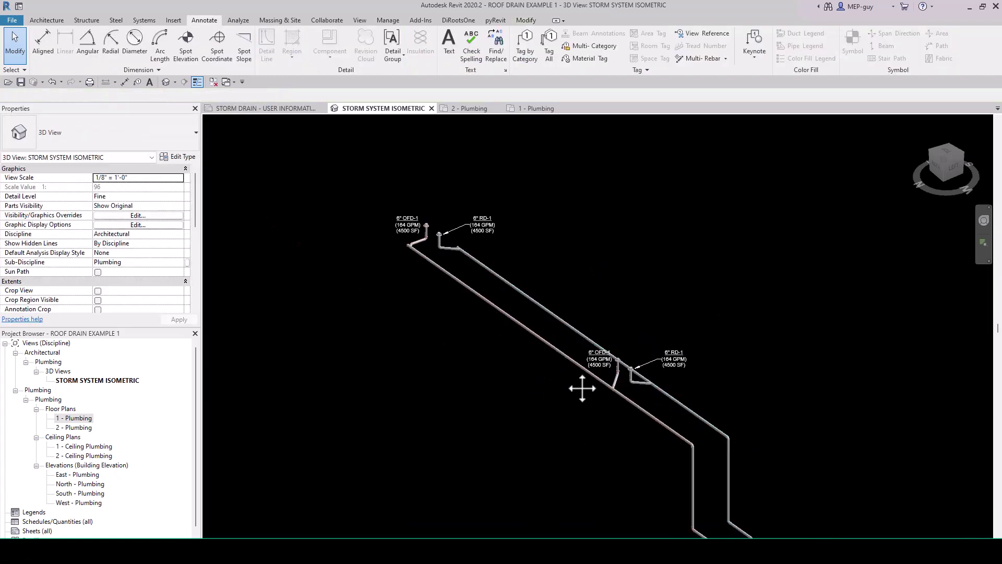
- Shift both RD-1 tags slightly closer to their roof drains
click(490, 220)
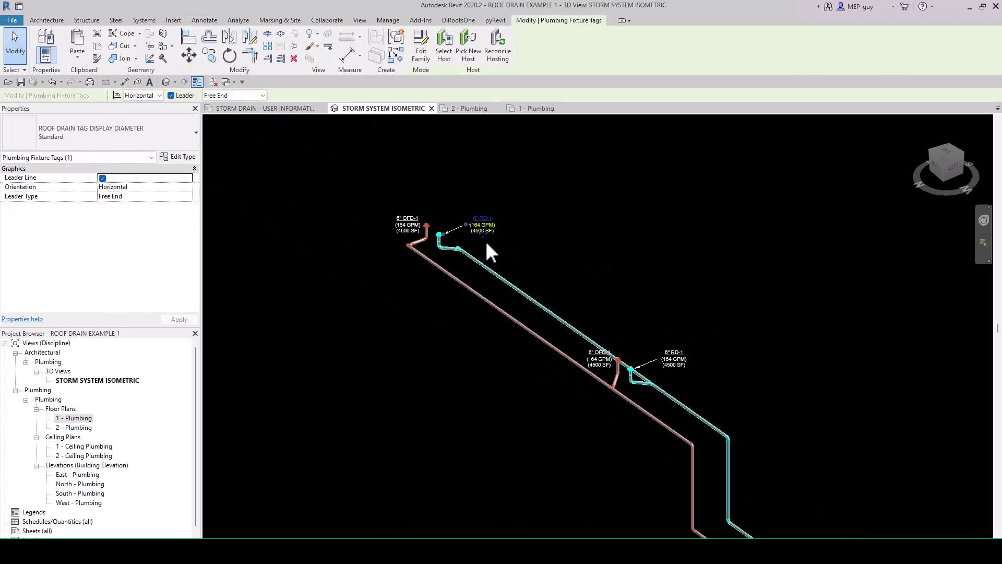
scroll(480, 238, up, 2)
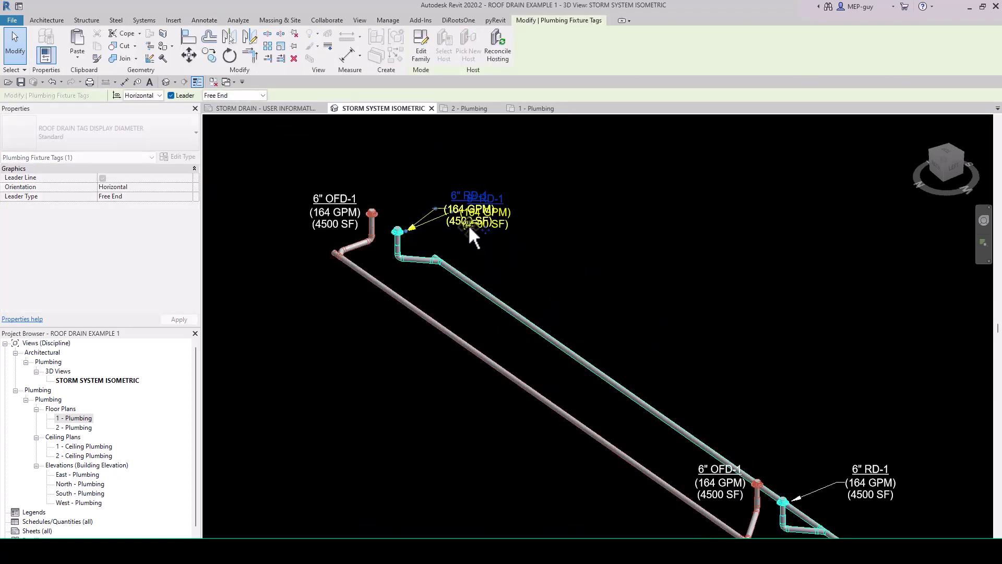
middle_drag(468, 226, 712, 412)
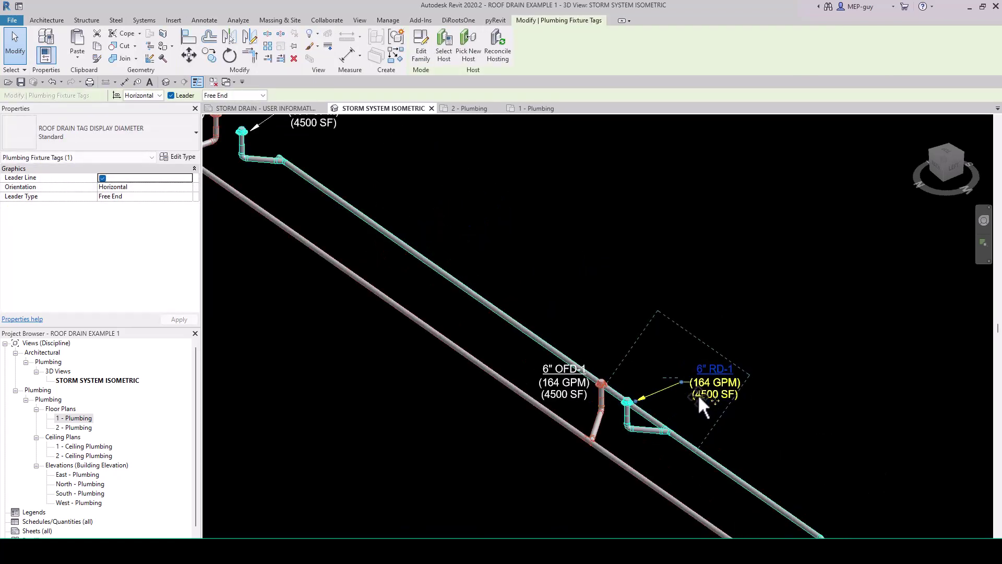
drag(698, 394, 683, 392)
scroll(740, 339, down, 3)
click(743, 340)
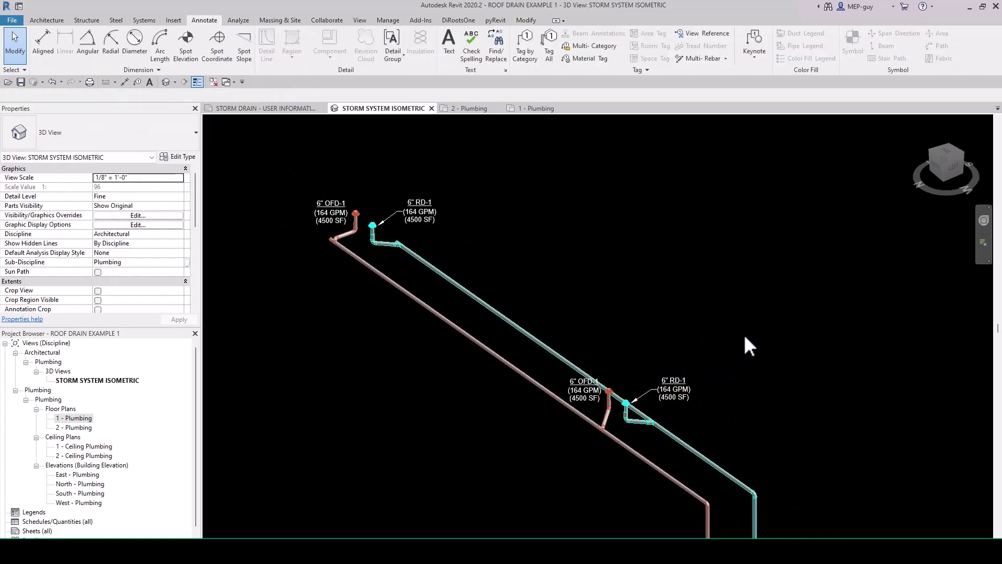
- Turn on leaders for both OFD-1 tags and move the tags up and away from their overflow drains
shift+middle_drag(743, 340, 765, 345)
scroll(766, 345, down, 1)
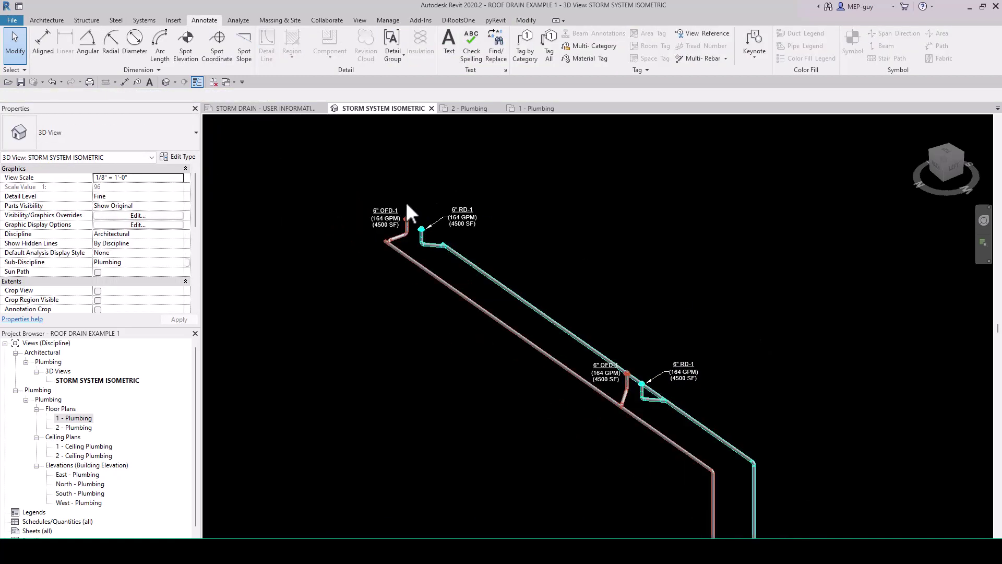
click(384, 212)
ctrl+click(598, 366)
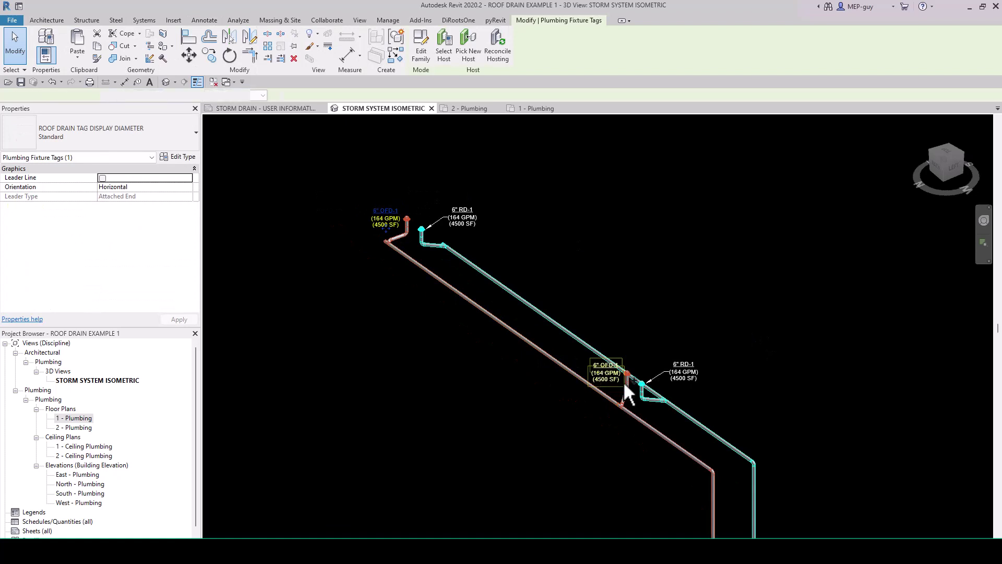
click(171, 95)
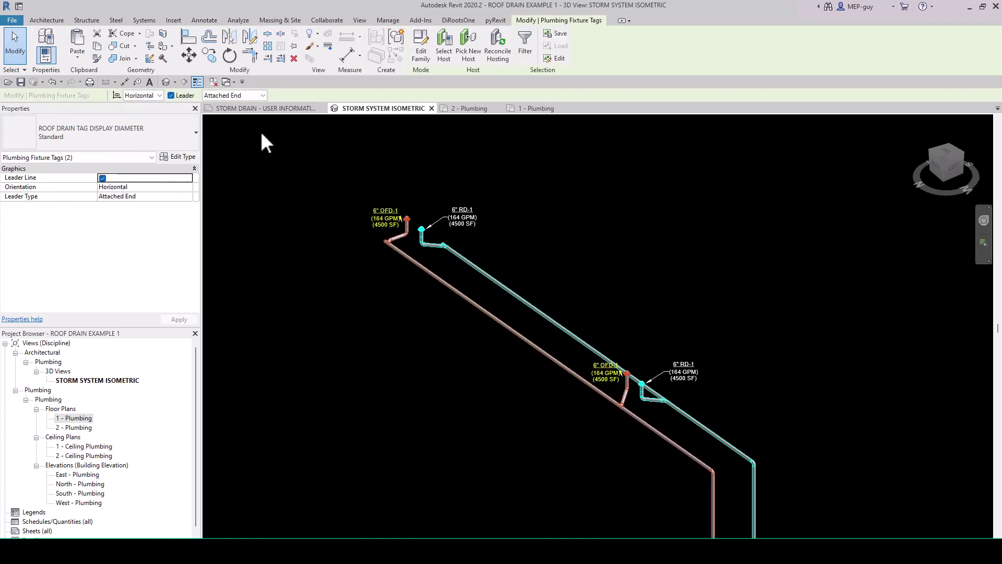
drag(357, 234, 354, 205)
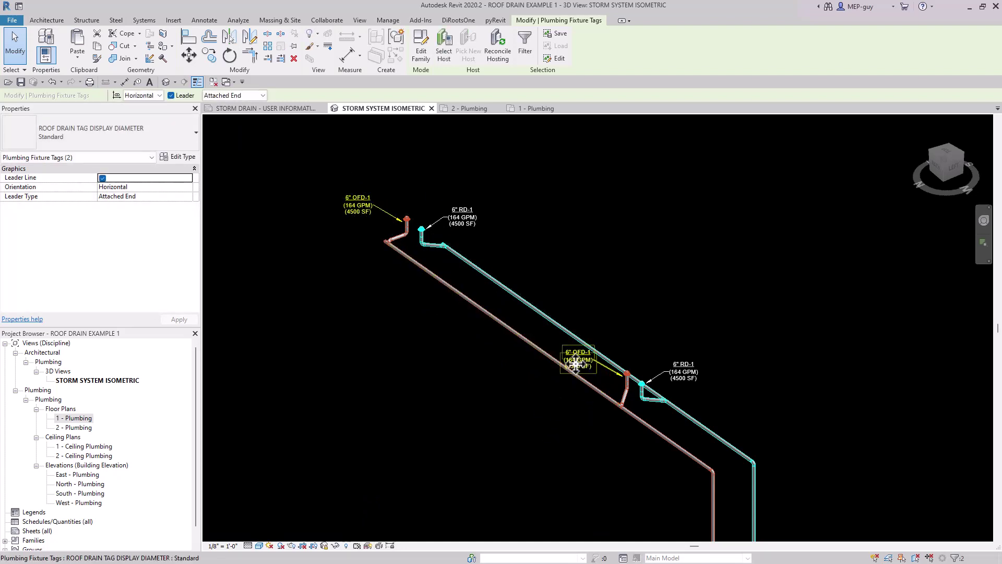
click(595, 295)
- Move the downstream OFD-1 tag below the overflow pipe and set its leader to Free End with the arrowhead at the overflow drain
click(579, 368)
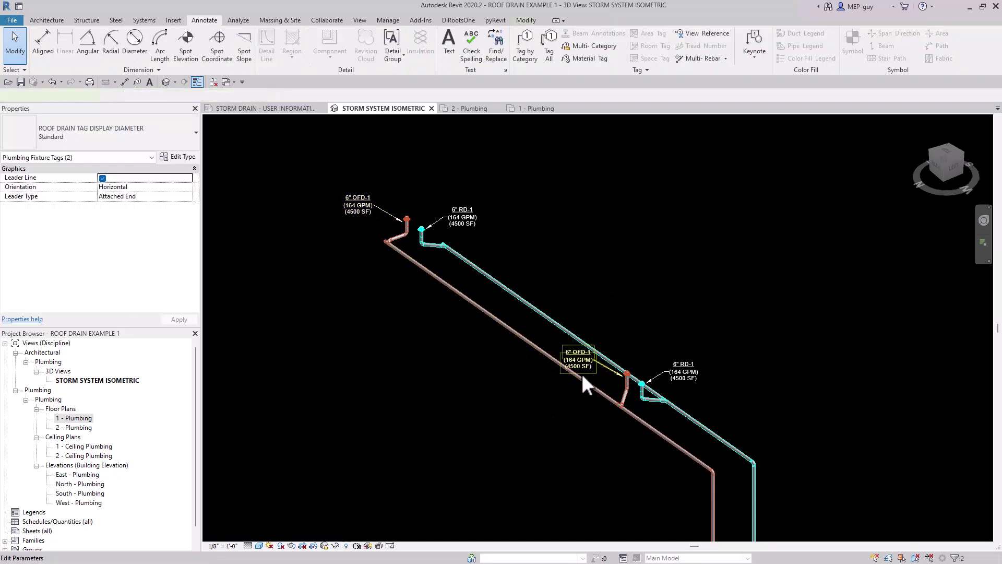
mouse_move(578, 368)
mouse_down()
mouse_move(576, 417)
mouse_move(595, 399)
mouse_up()
scroll(609, 404, up, 3)
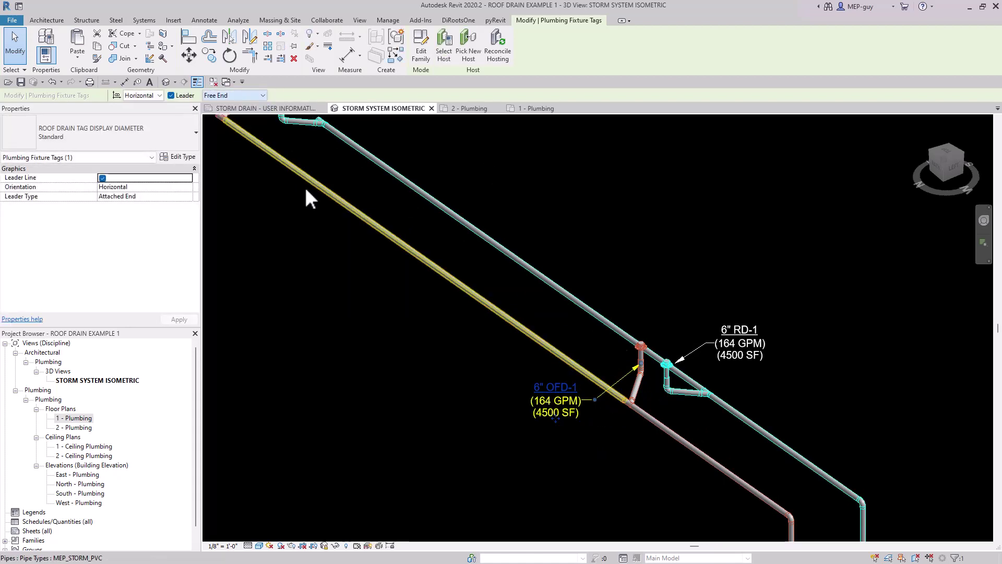
drag(637, 366, 635, 351)
drag(542, 412, 533, 404)
click(596, 443)
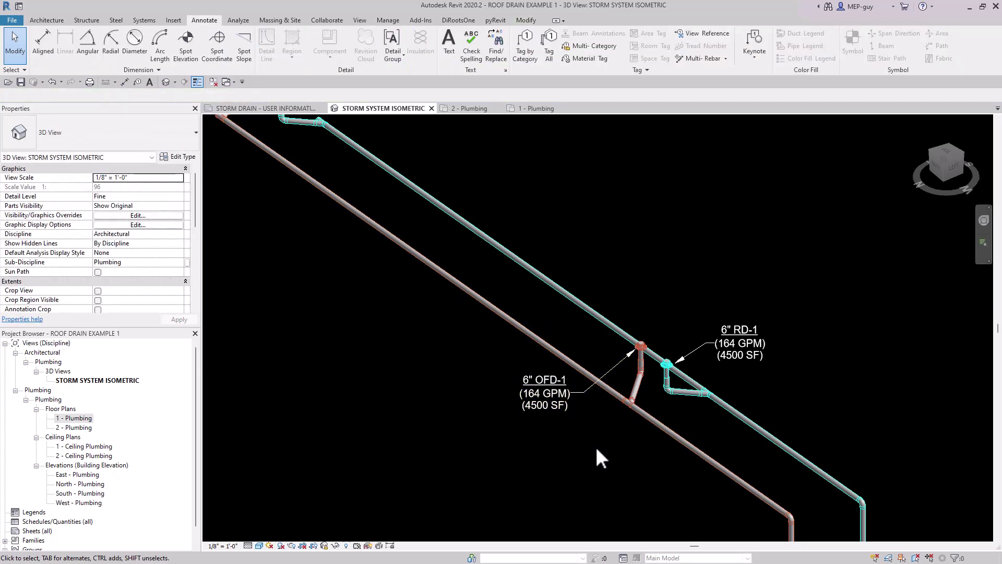
- Shape the upstream OFD-1 tag's leader with a short horizontal shoulder beside its text
scroll(596, 449, down, 3)
middle_drag(549, 456, 631, 489)
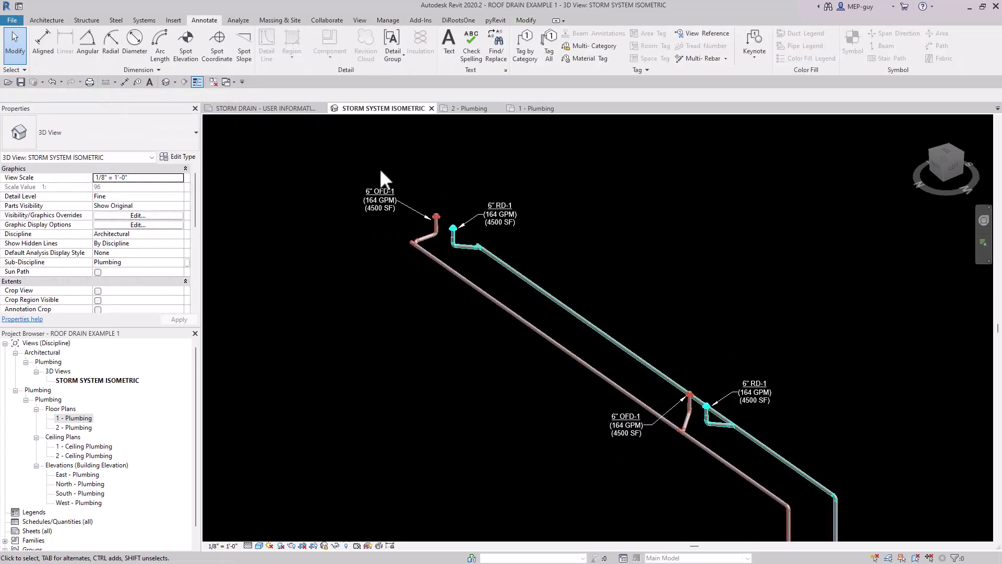
click(382, 202)
scroll(377, 207, up, 3)
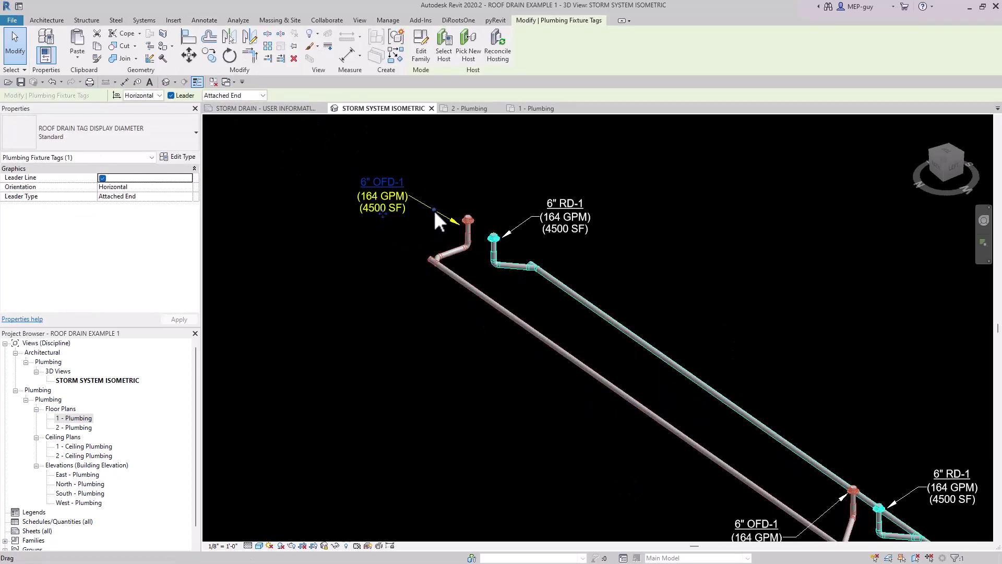
drag(434, 210, 421, 192)
scroll(392, 187, up, 2)
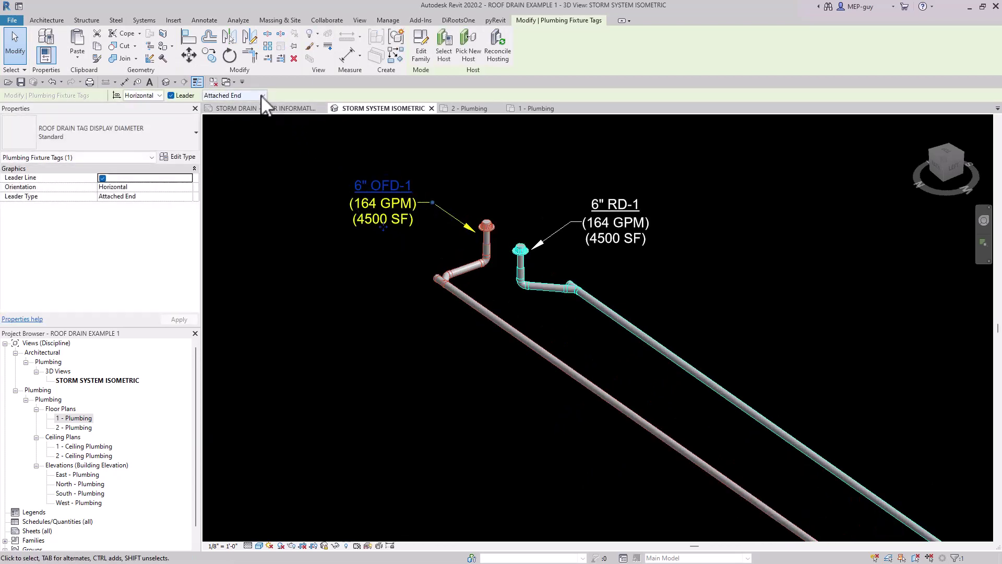
- Change the upstream OFD-1 tag's leader to Free End, place its arrowhead at the overflow drain, and adjust the tag's position
click(236, 113)
scroll(362, 281, down, 4)
click(362, 281)
scroll(437, 236, up, 4)
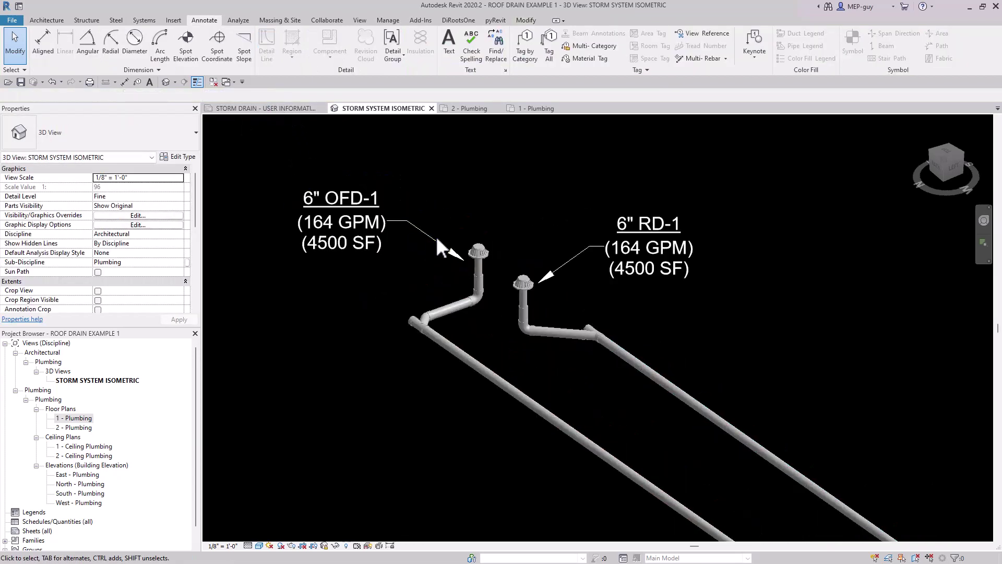
click(463, 261)
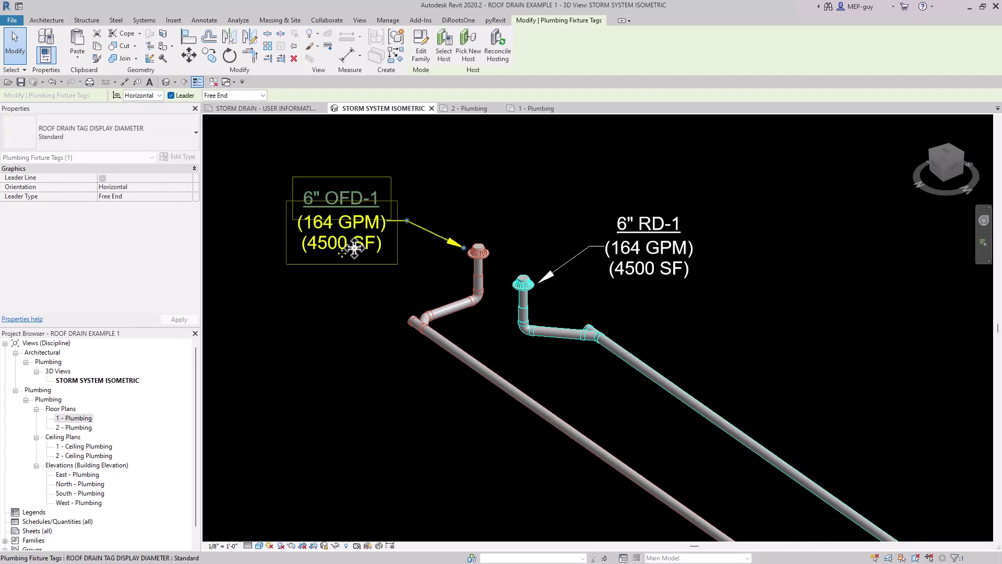
drag(357, 246, 361, 240)
click(356, 250)
scroll(402, 230, down, 4)
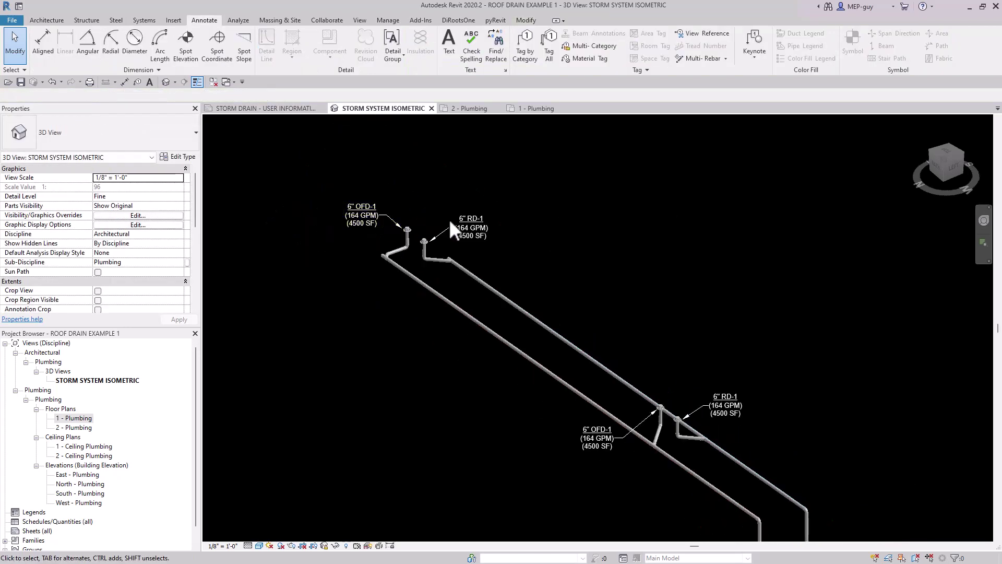
- Start Tag by Category and set the loaded tag for pipes to PIPE SIZE TAG WITH GPM : Standard
middle_drag(584, 208, 538, 189)
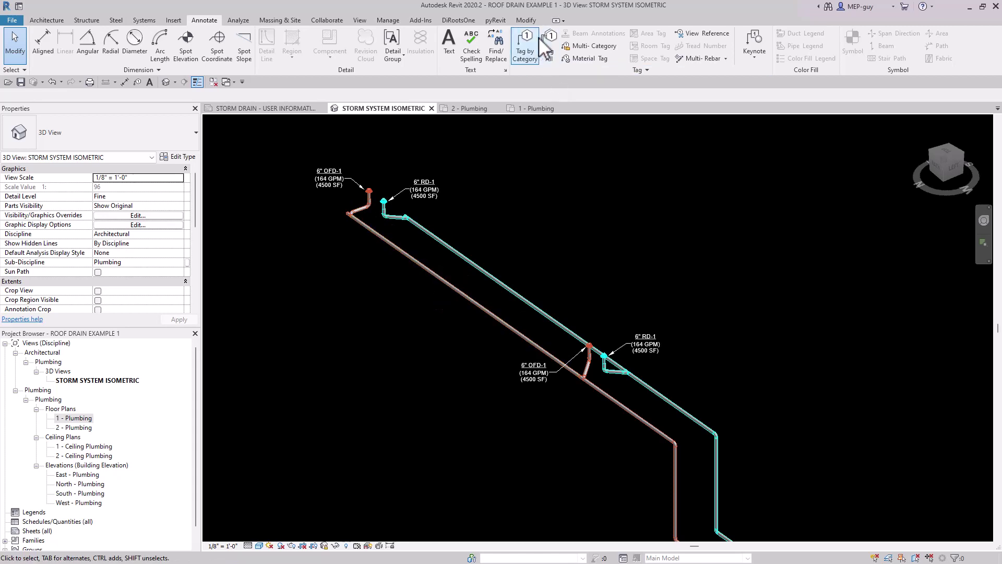
click(525, 47)
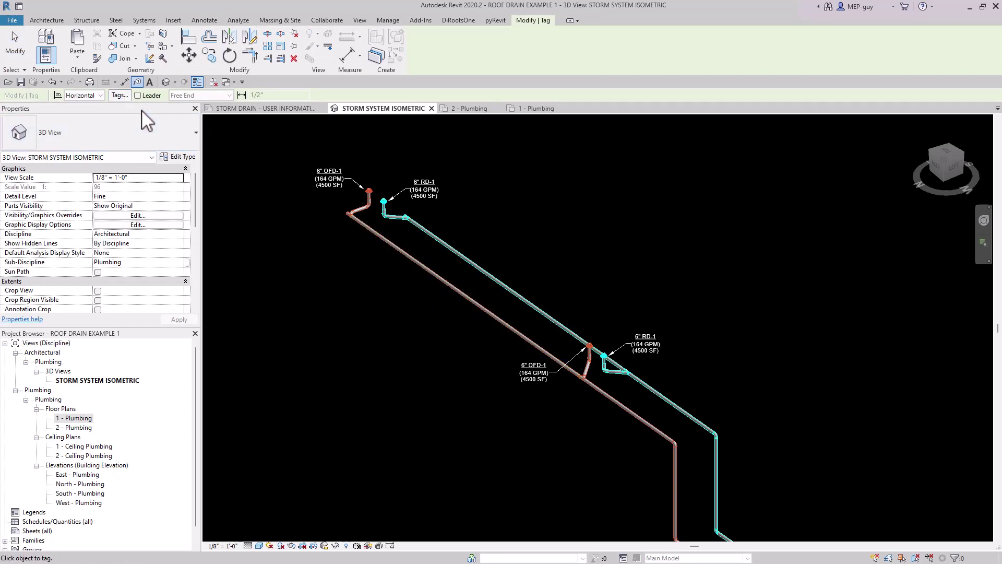
click(119, 95)
drag(595, 258, 597, 313)
click(505, 269)
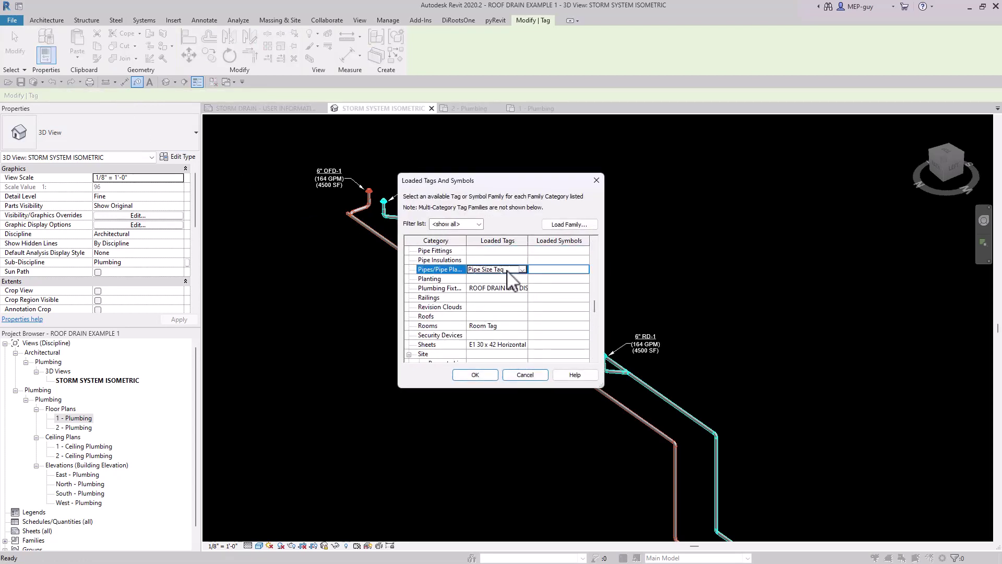
click(523, 270)
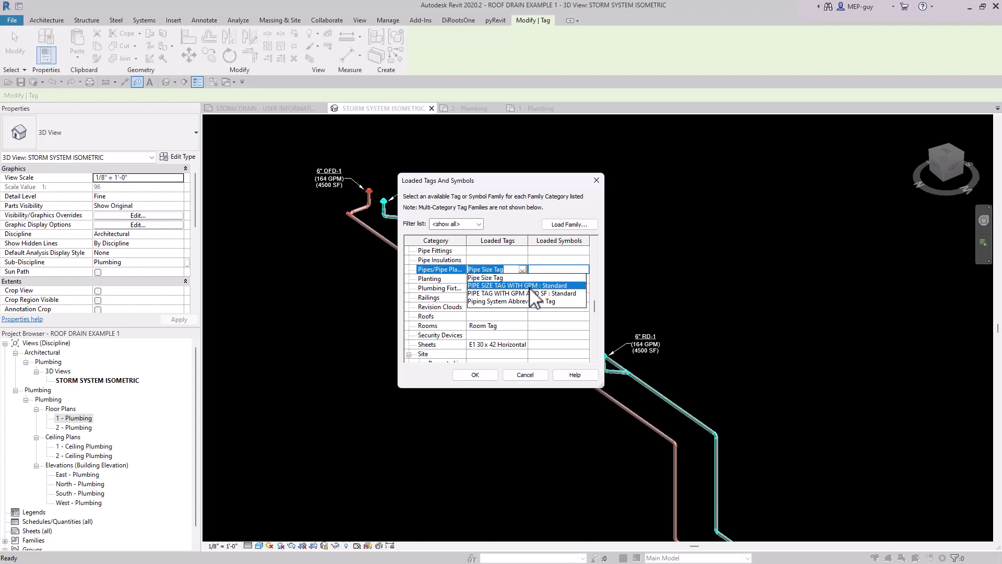
click(527, 285)
click(481, 376)
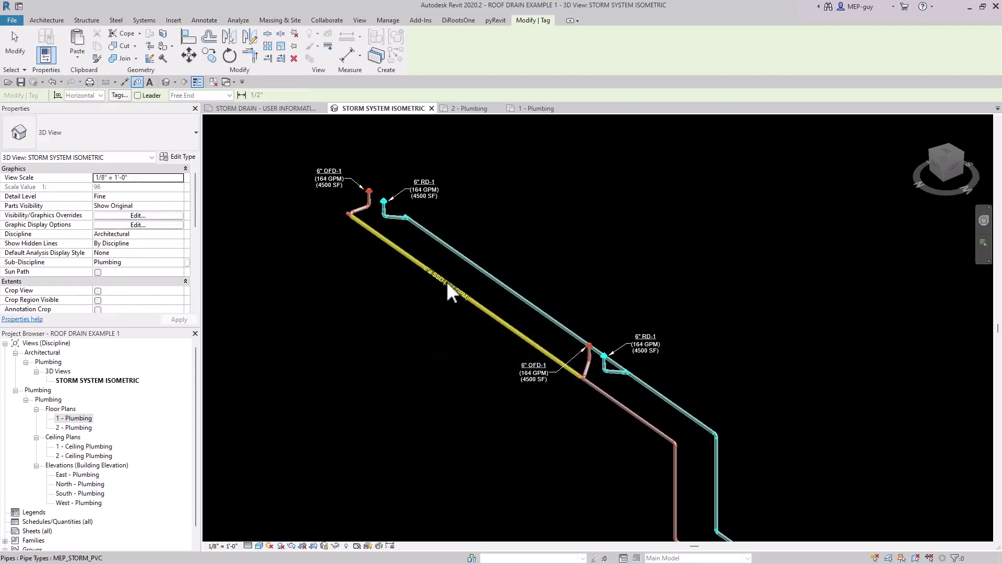
- Tag the upstream and downstream sloped runs of both the SSD and SD pipes without leaders
click(445, 280)
click(491, 277)
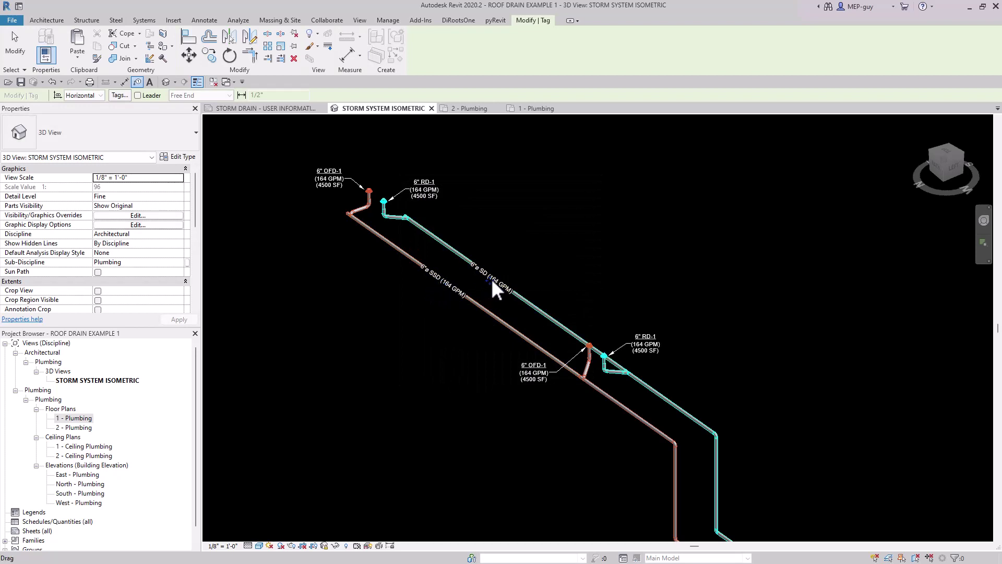
scroll(347, 258, down, 3)
scroll(475, 336, up, 3)
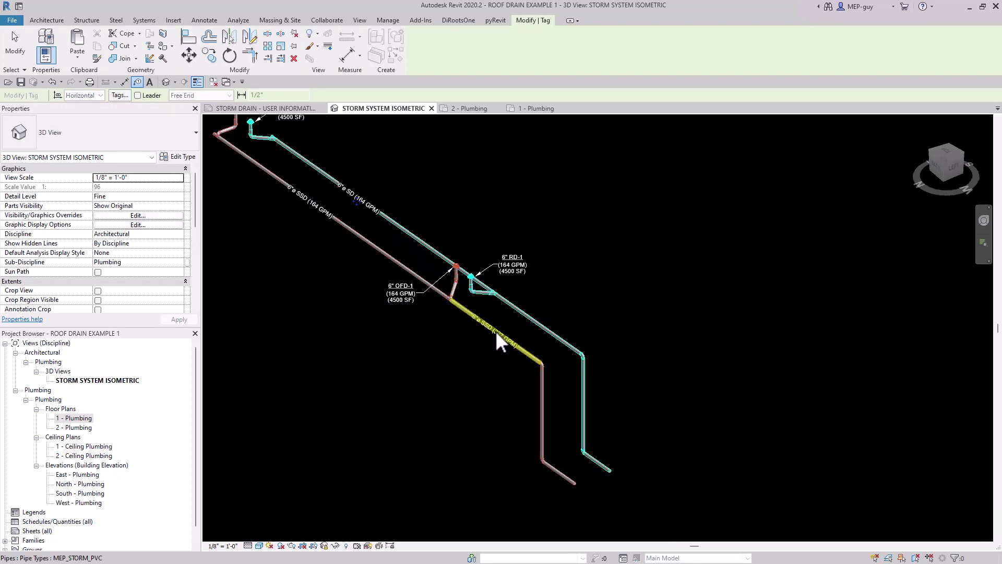
click(496, 330)
click(540, 327)
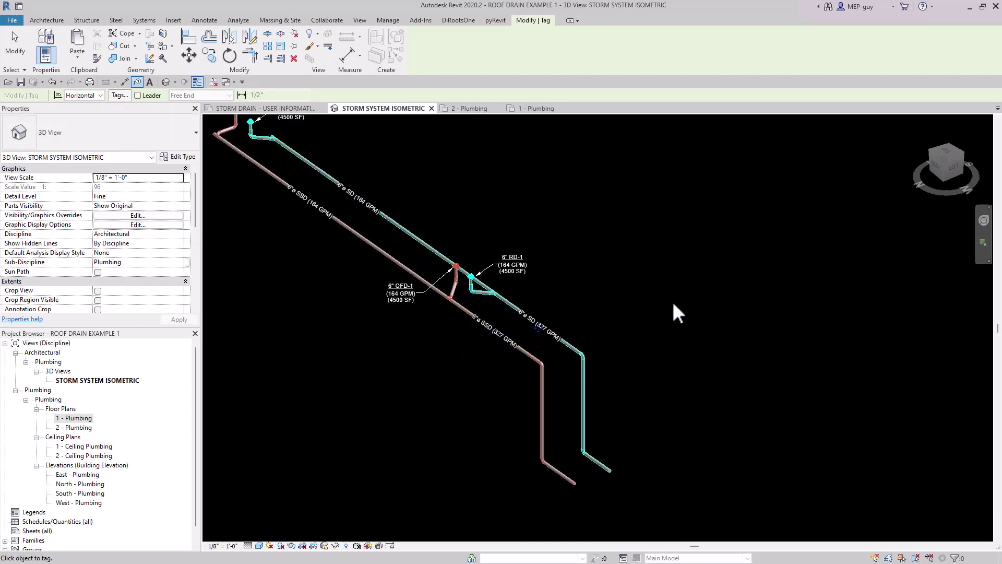
key(Escape)
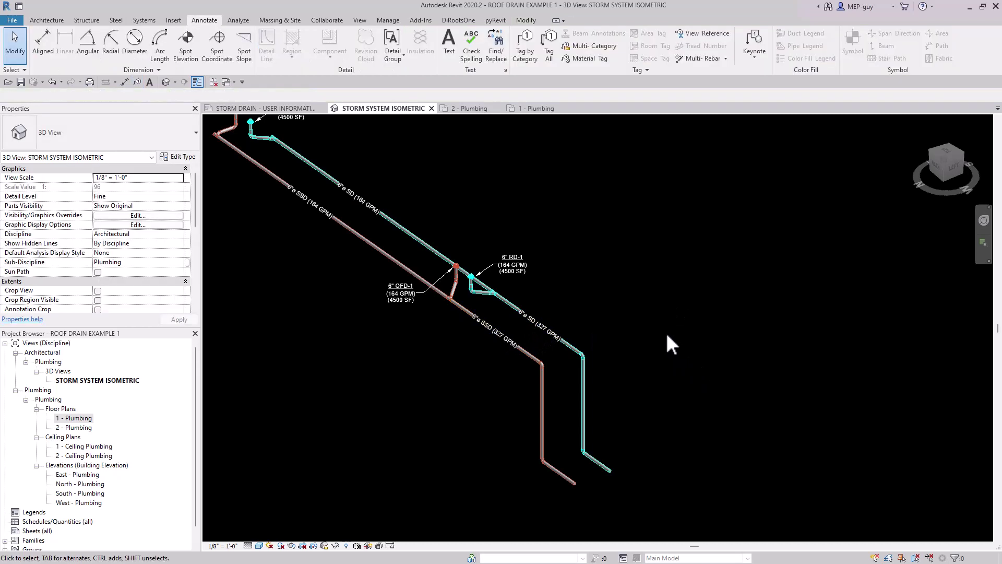
- Start placing pipe tags with the Standard type of the PIPE TAG WITH GPM AND SF annotation symbol family
scroll(665, 331, down, 2)
middle_drag(611, 271, 658, 290)
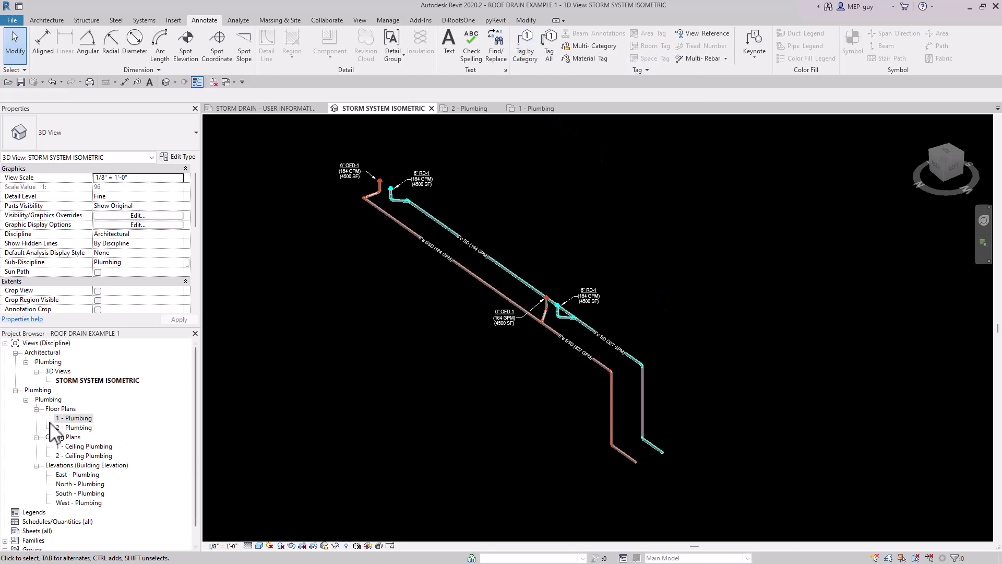
scroll(102, 388, down, 1)
click(6, 521)
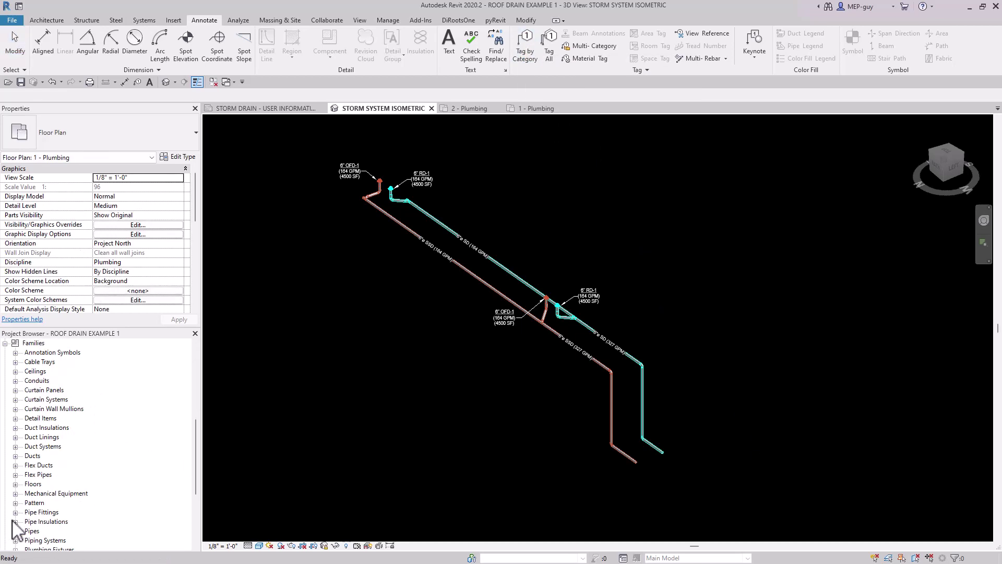
click(16, 352)
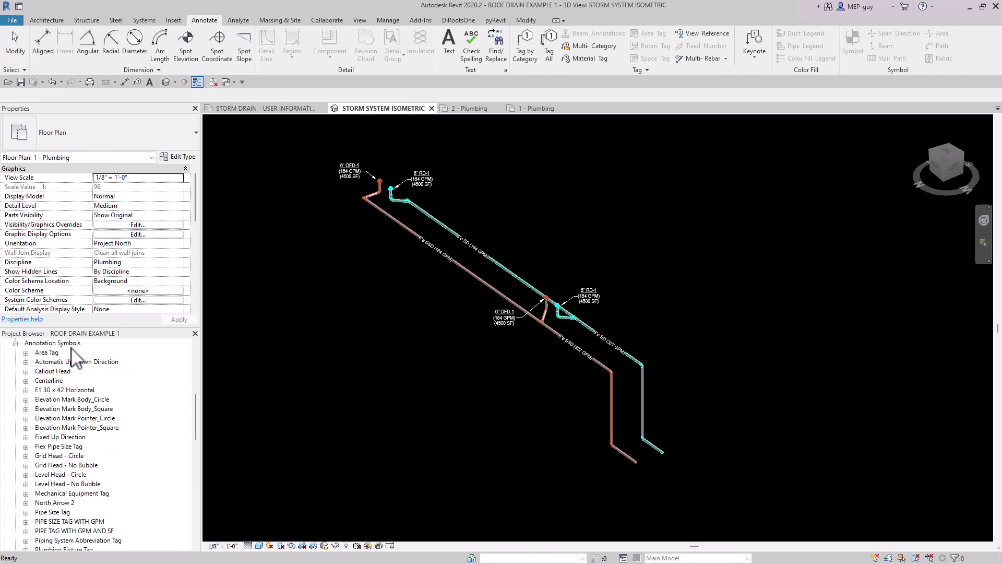
scroll(72, 355, down, 2)
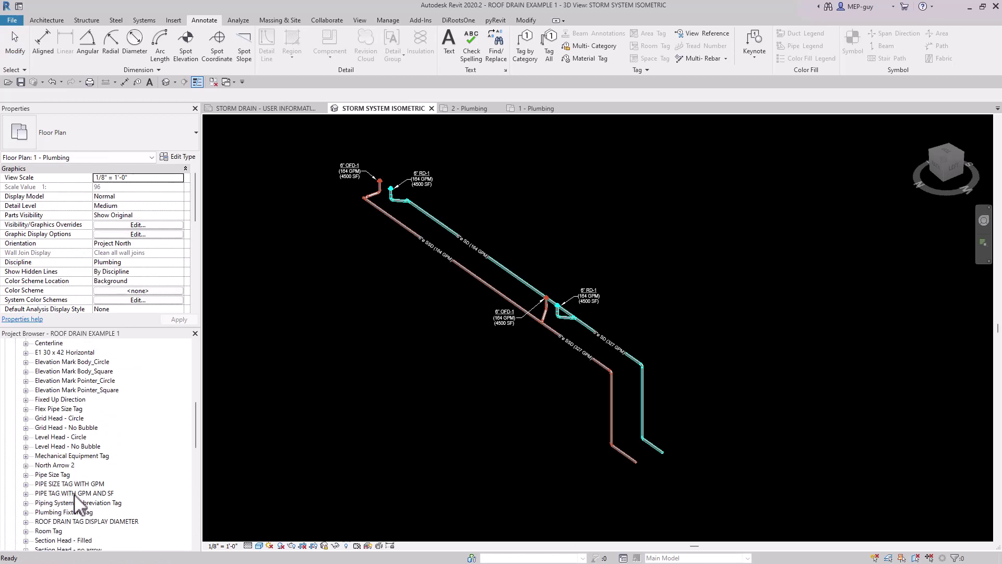
click(25, 493)
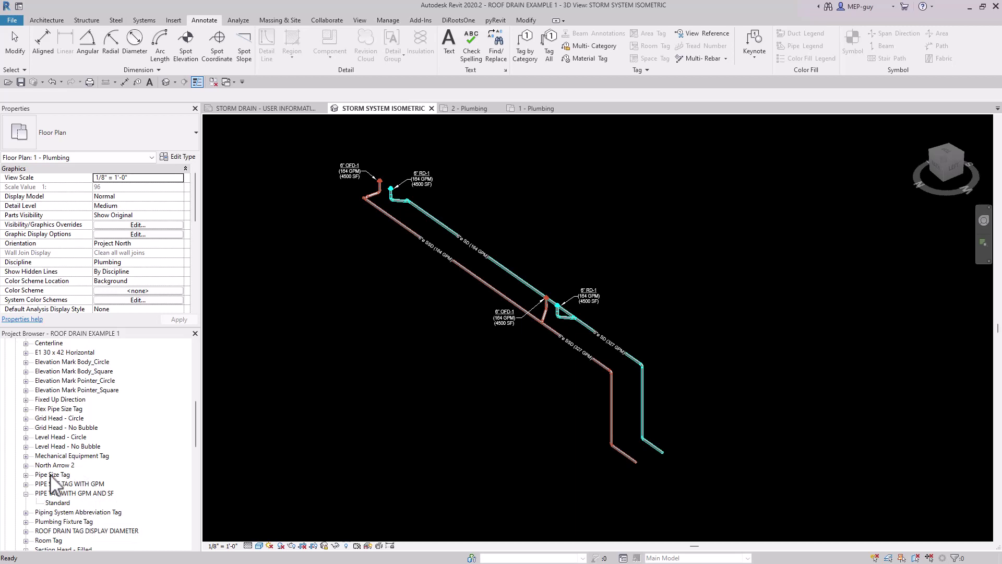
scroll(58, 483, down, 1)
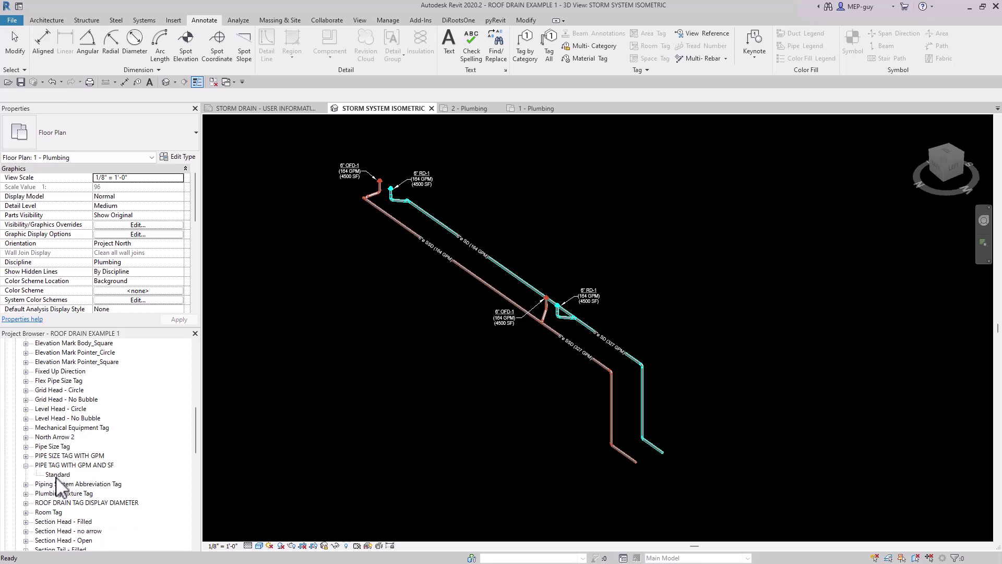
click(57, 474)
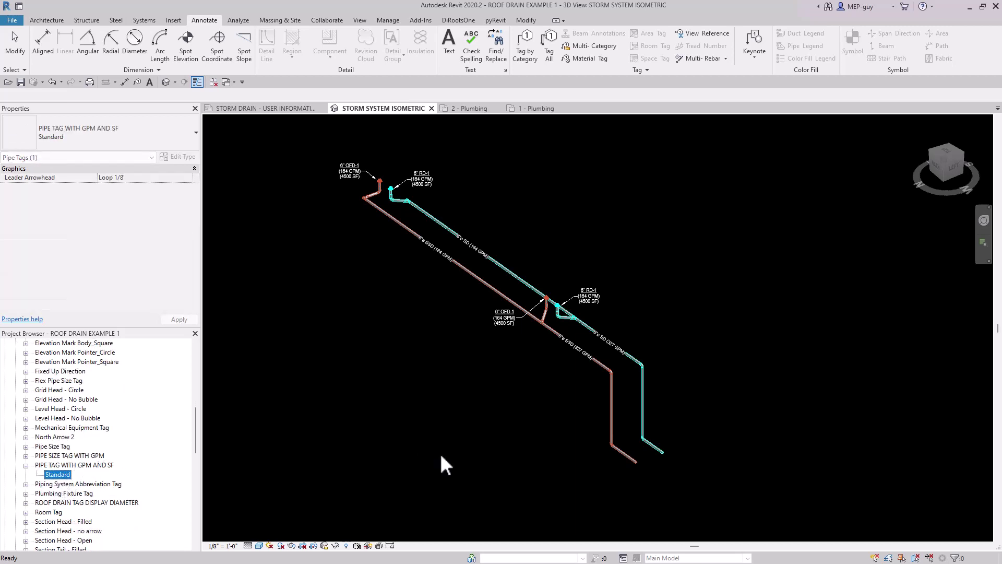
drag(441, 457, 536, 473)
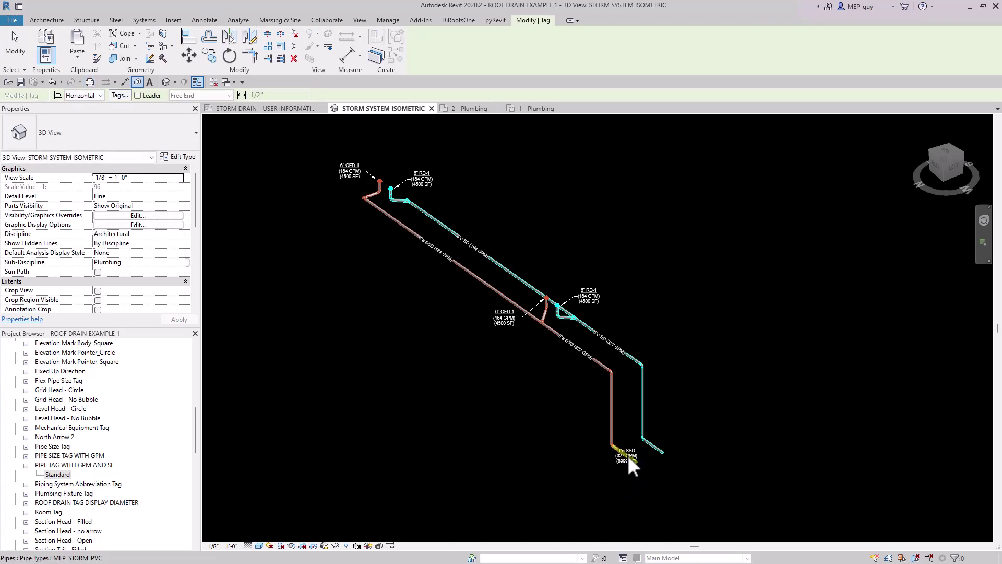
- Turn on a Free End leader and tag the lower SSD outlet run, placing the tag below and left of the pipe
click(138, 95)
scroll(680, 450, up, 4)
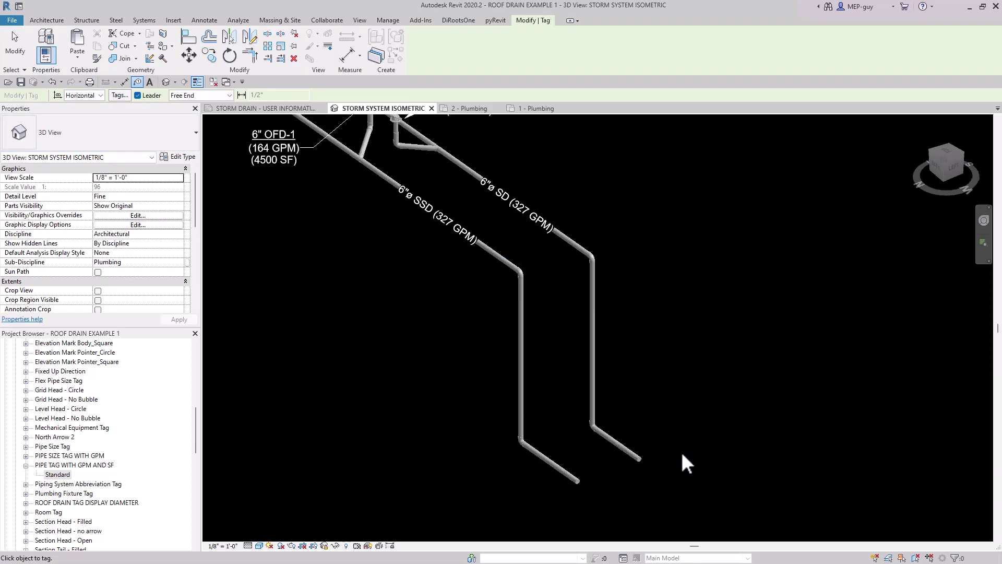
scroll(519, 403, down, 2)
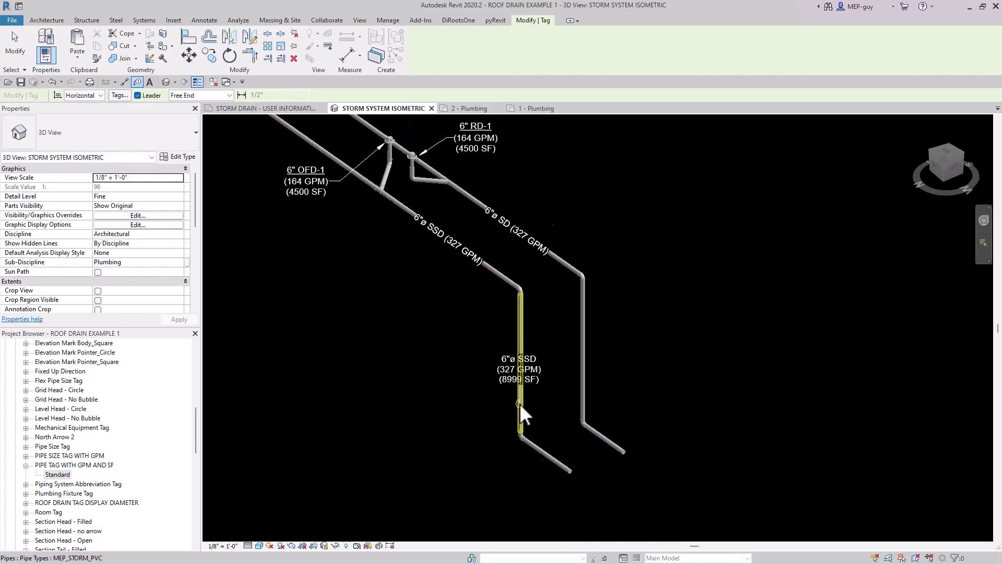
click(557, 462)
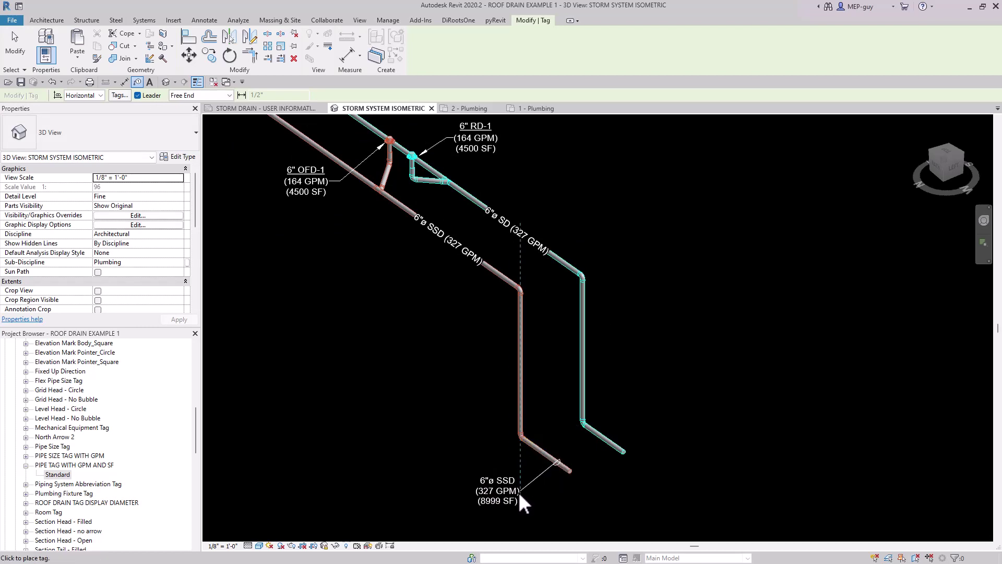
click(516, 493)
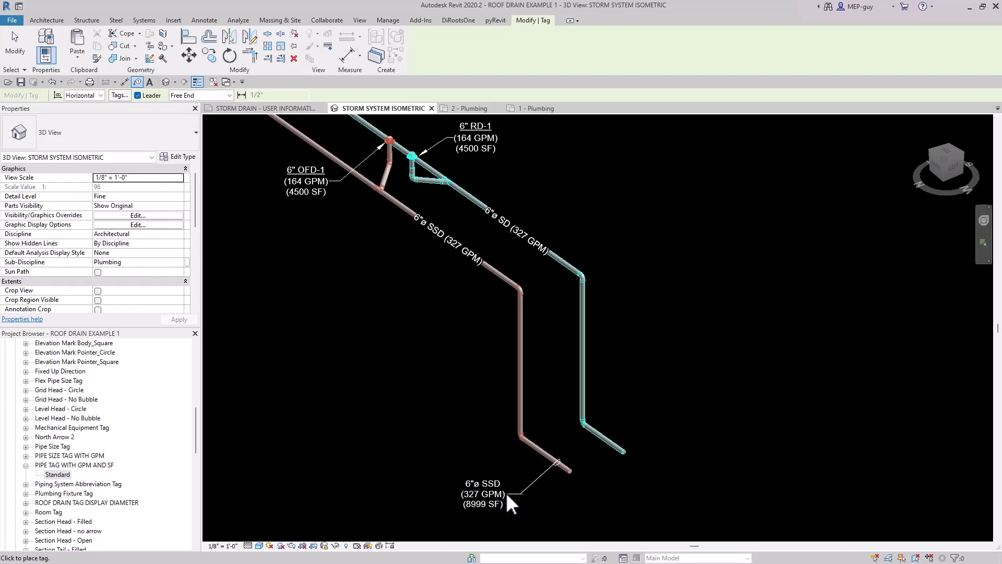
- Tag the lower SD outlet run with a free-end leader, placing the tag above and right of the pipe, and end tagging
click(618, 443)
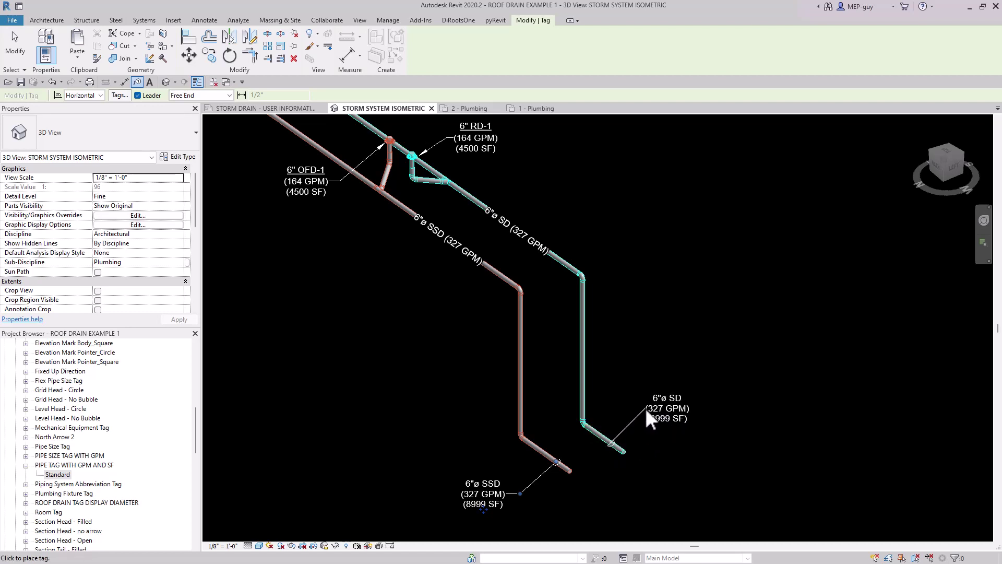
click(680, 423)
key(Escape)
- Review the drain and pipe tags along the full length of both storm systems in the isometric view
middle_drag(729, 463, 722, 416)
scroll(722, 416, down, 4)
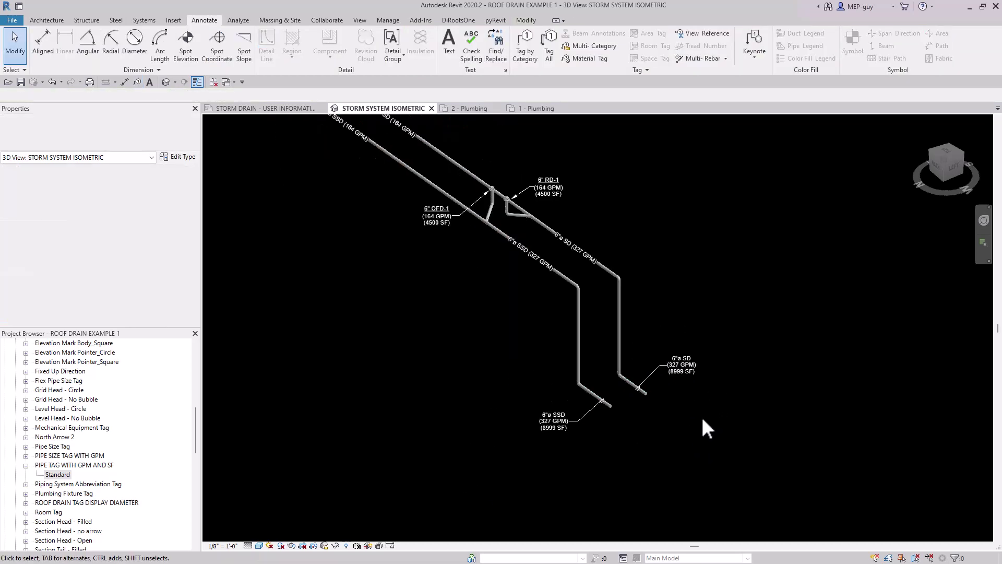
middle_drag(528, 410, 500, 431)
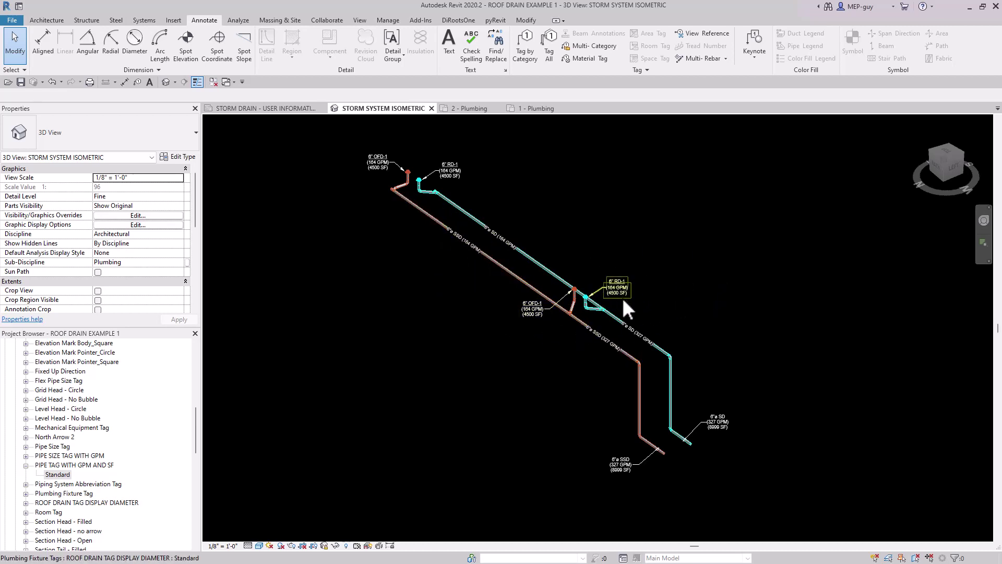
scroll(628, 290, up, 2)
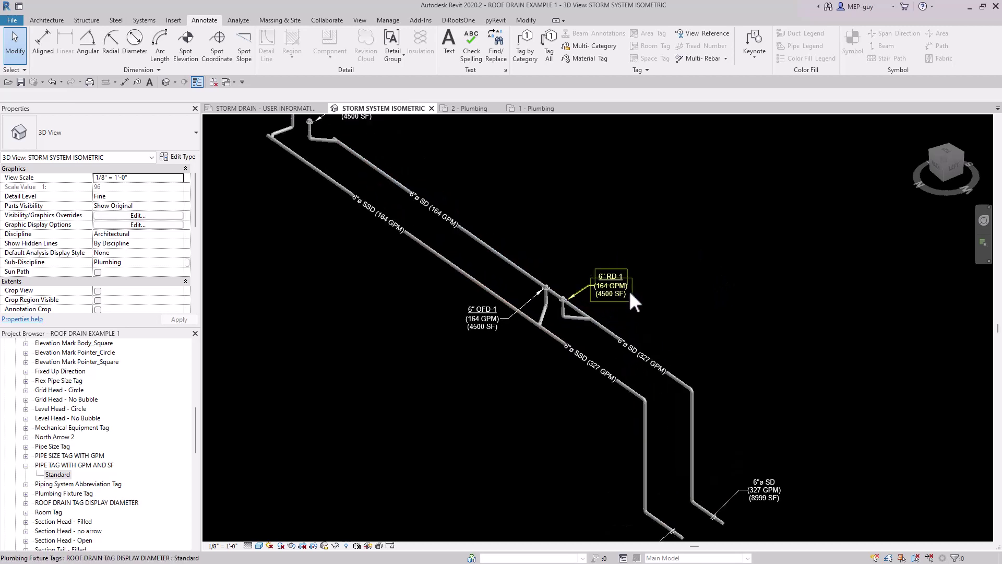
scroll(452, 287, down, 2)
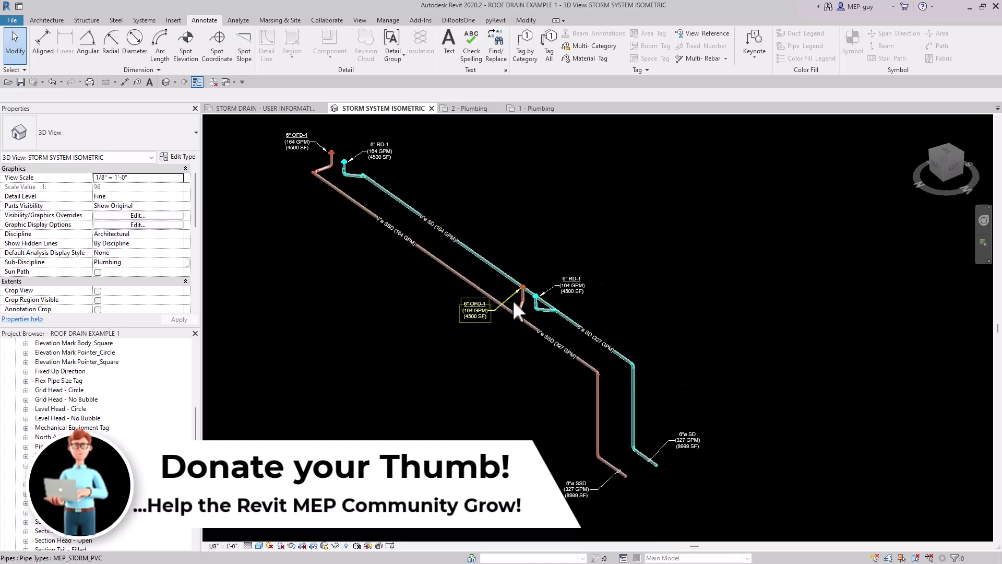
scroll(595, 347, up, 3)
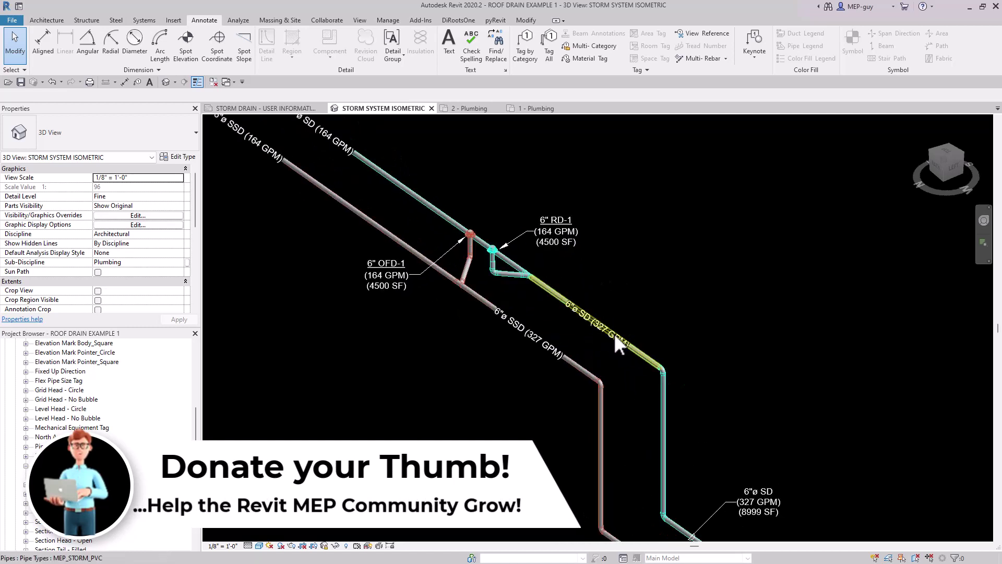
scroll(628, 355, down, 4)
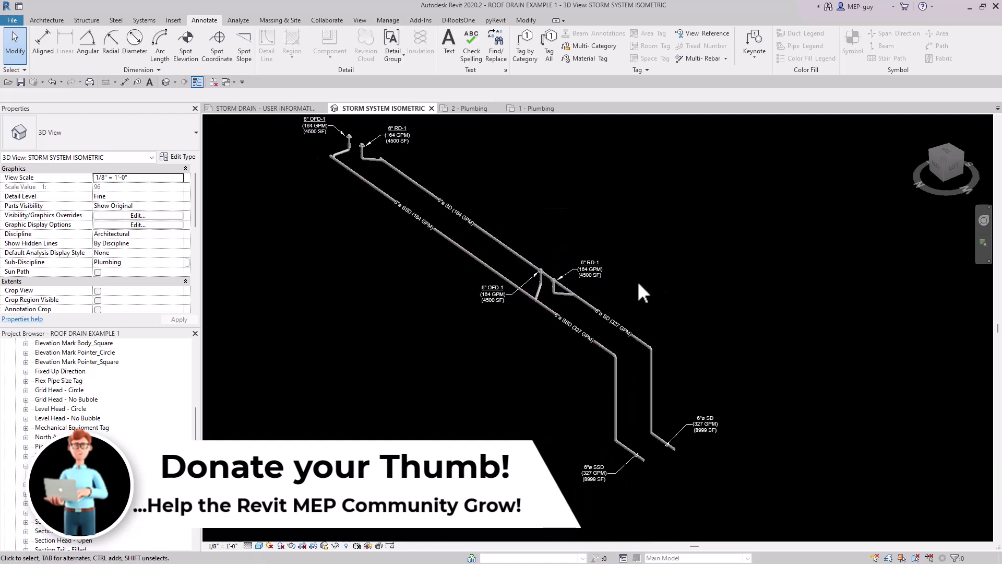
scroll(638, 283, down, 1)
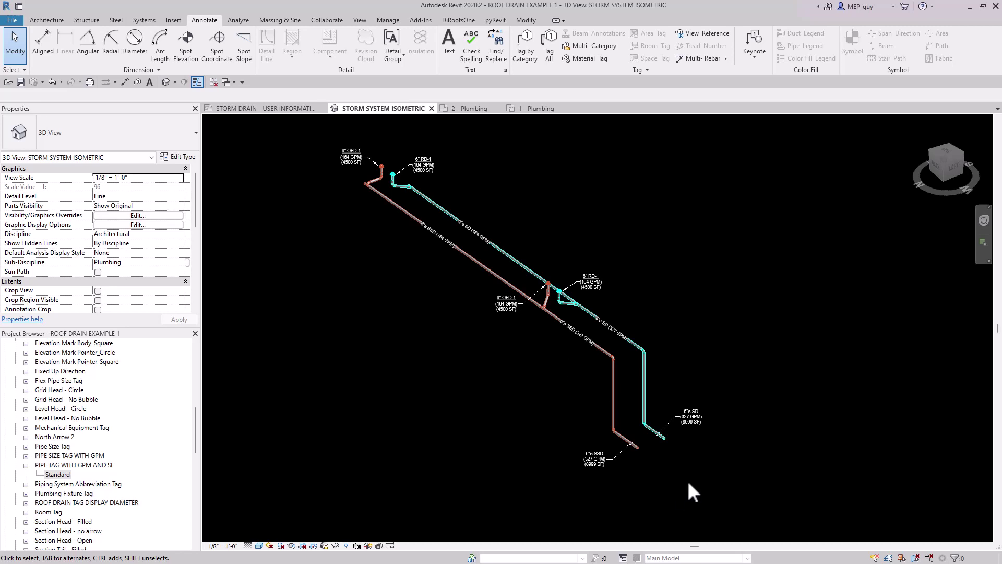
- Select the whole SD pipe network and size it by Velocity only at 3 FPS, with branch sizing Calculated Size Only
key(Tab)
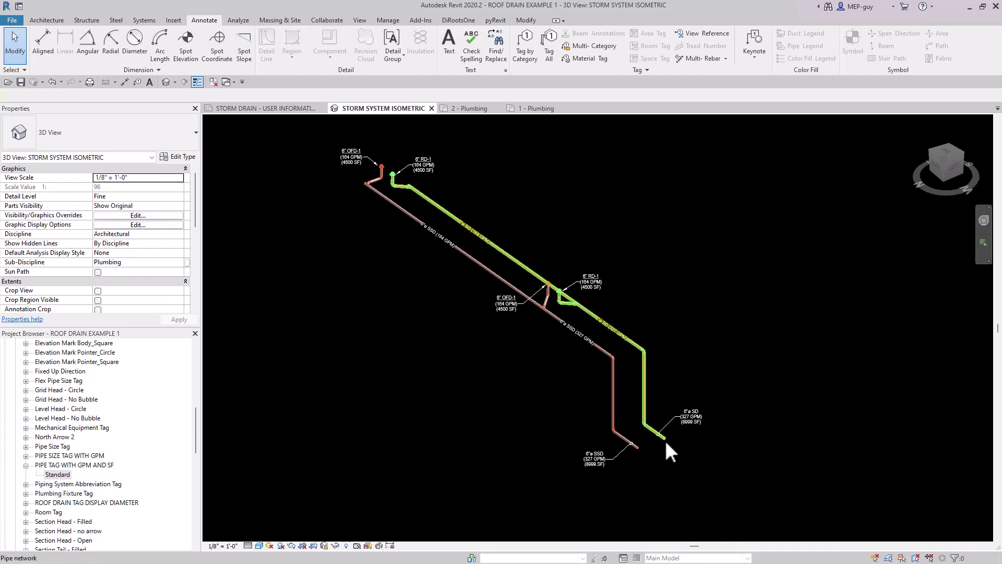
click(665, 442)
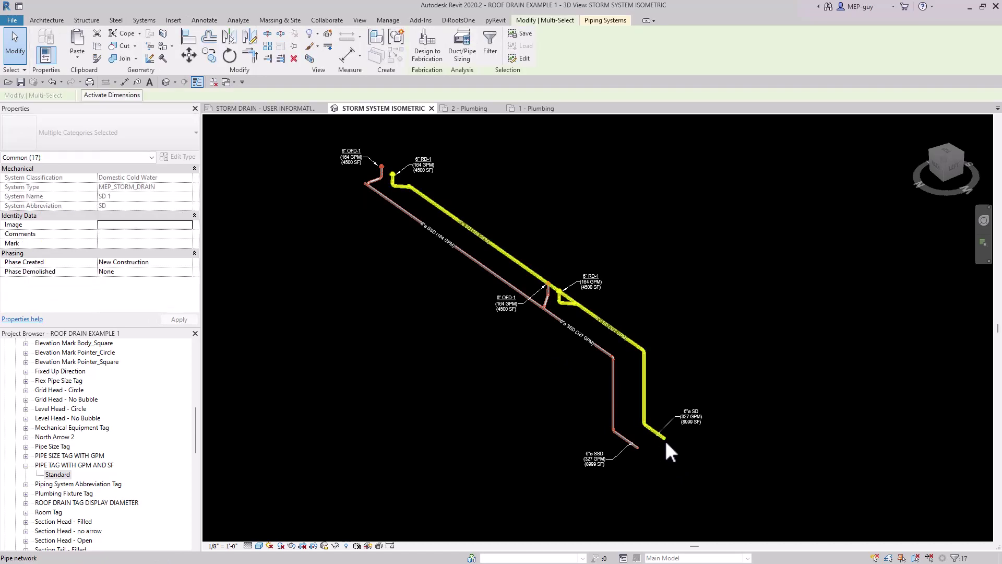
click(466, 52)
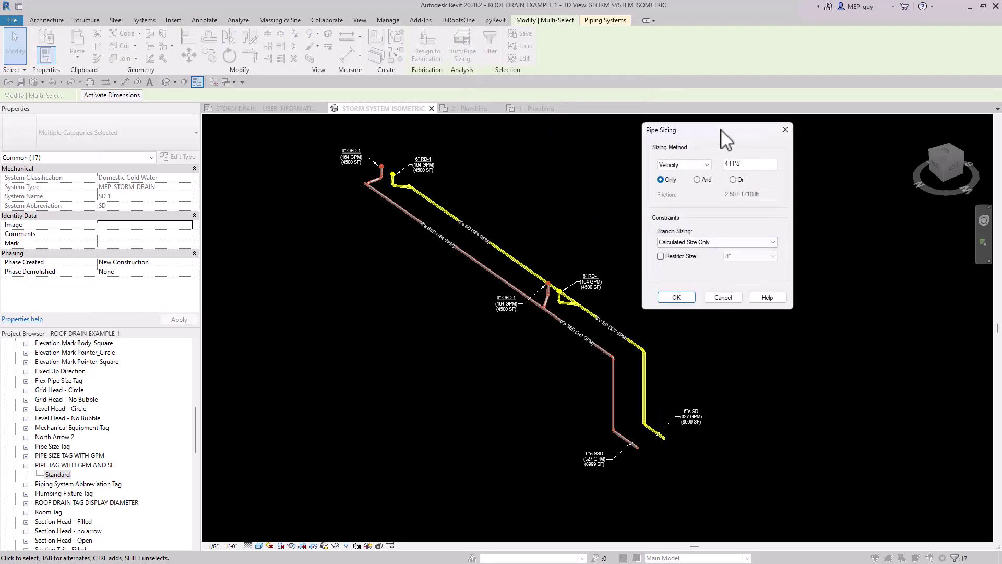
drag(726, 131, 730, 131)
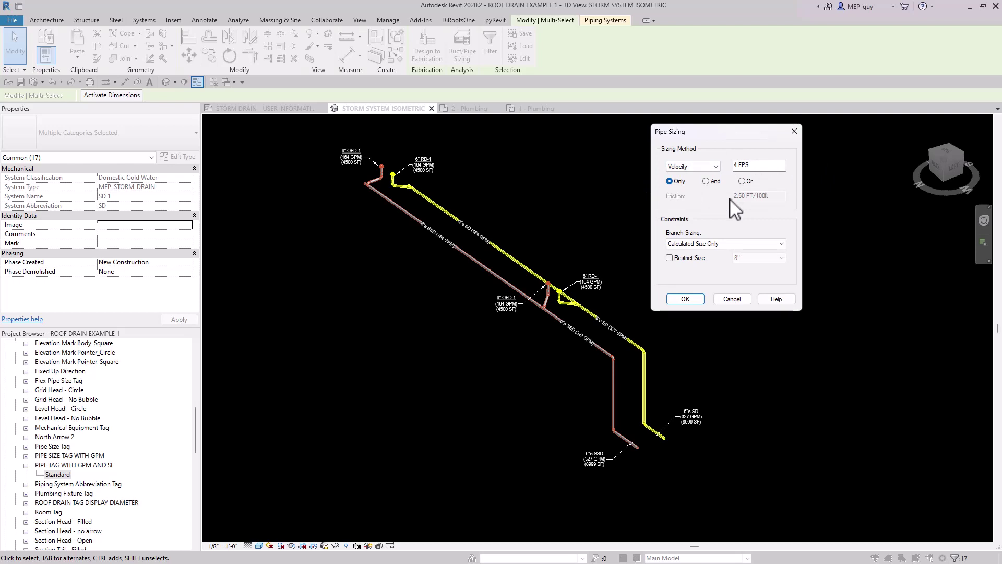
drag(761, 165, 682, 179)
click(686, 298)
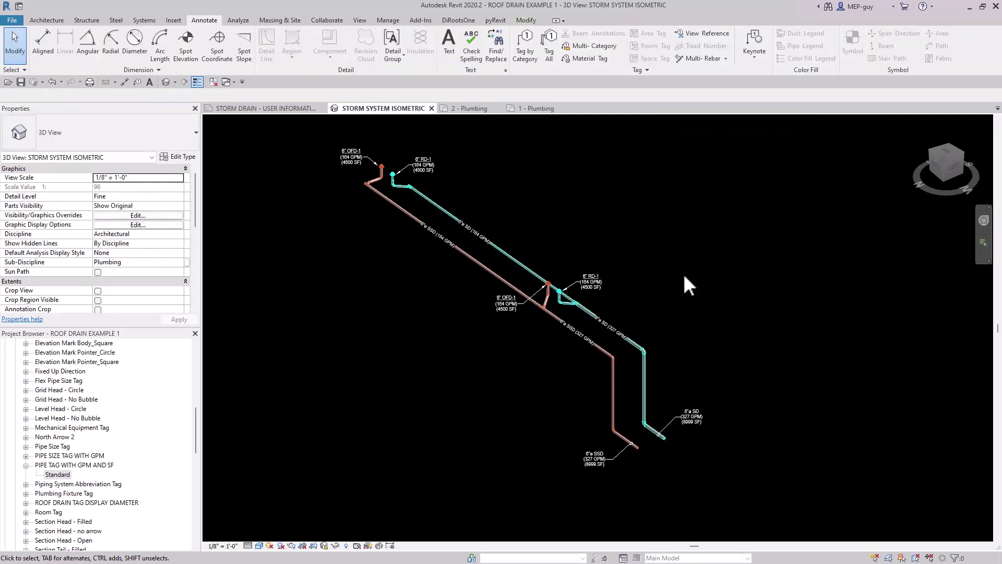
scroll(634, 306, up, 5)
middle_drag(631, 306, 651, 330)
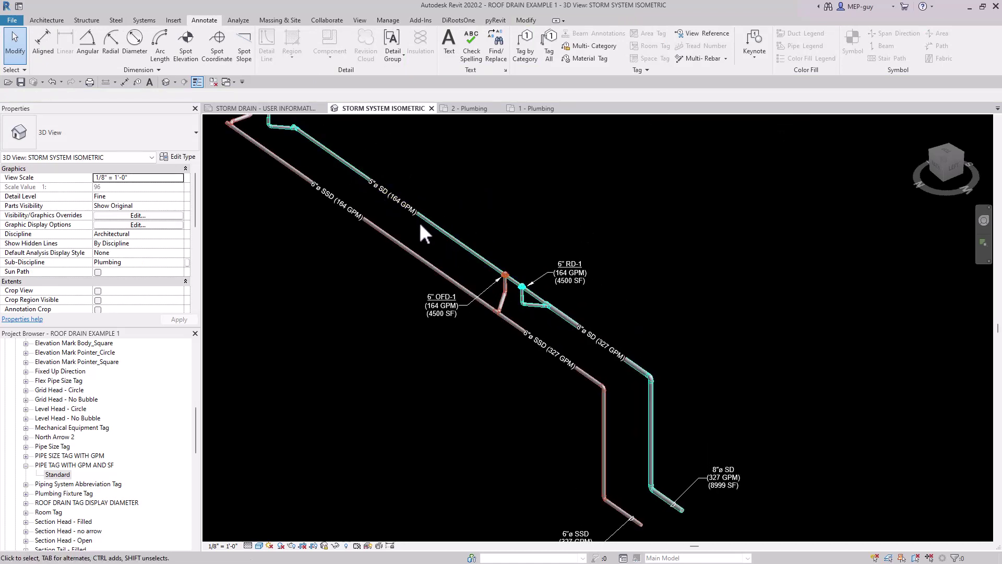
scroll(365, 188, up, 5)
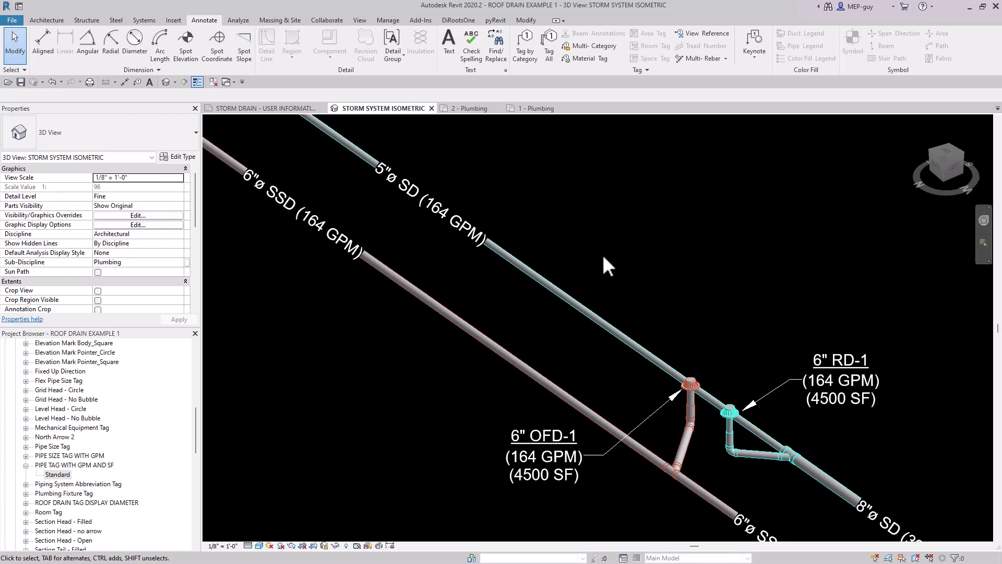
- In the Mechanical Settings, exclude the 5" size of the Polyvinyl Chloride - Rigid - Schedule 40 segment from size lists and sizing
click(389, 20)
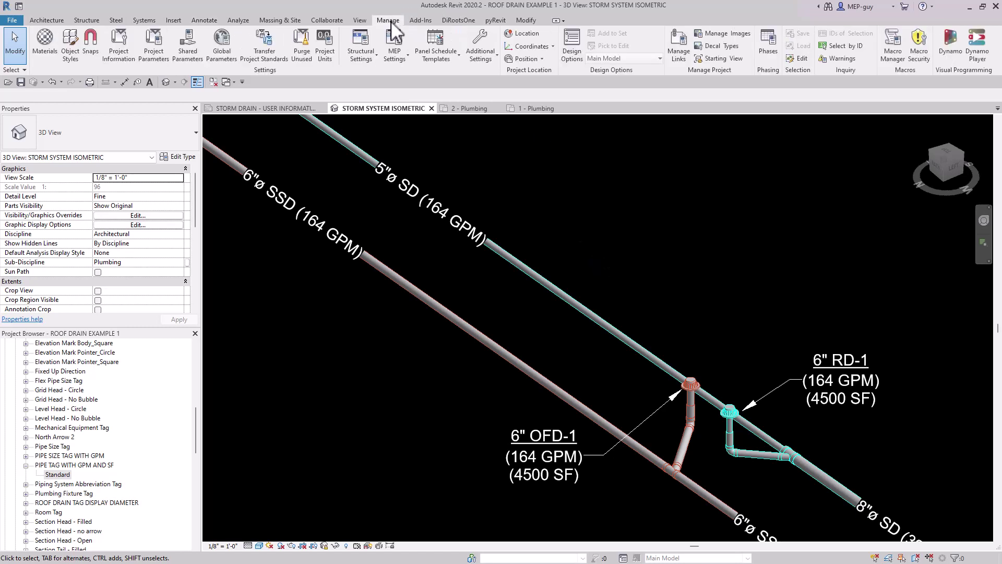
click(399, 49)
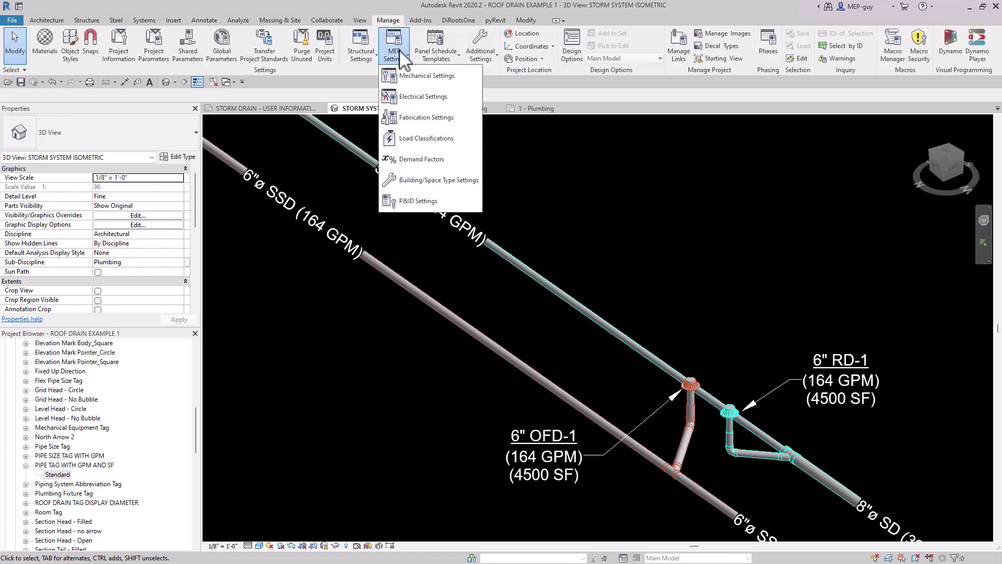
click(414, 78)
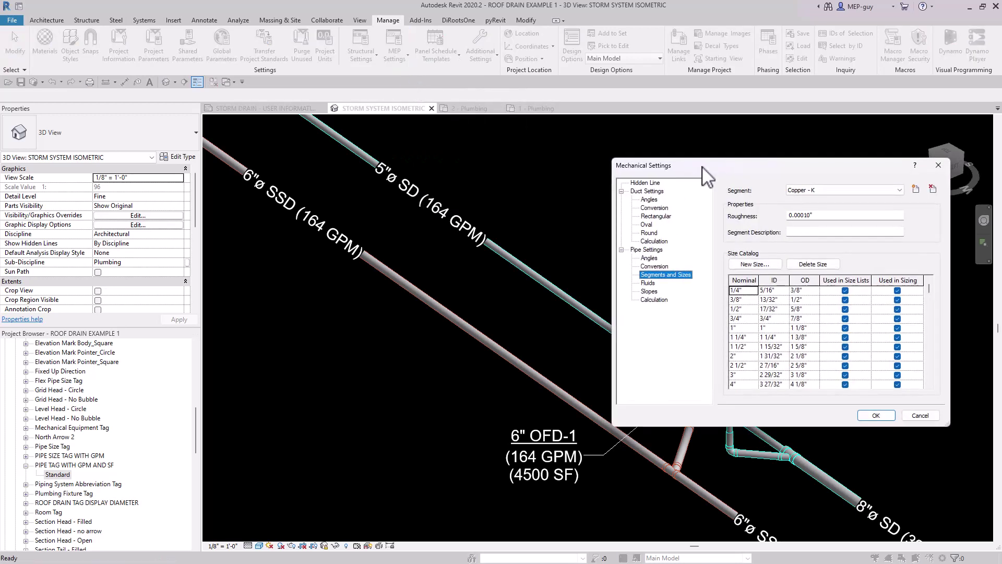
drag(710, 165, 655, 114)
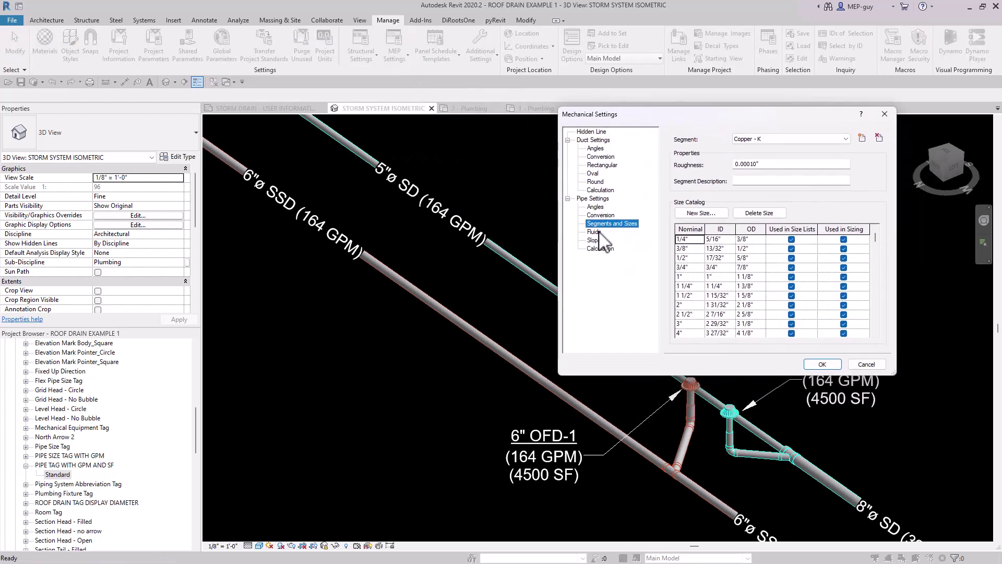
click(846, 138)
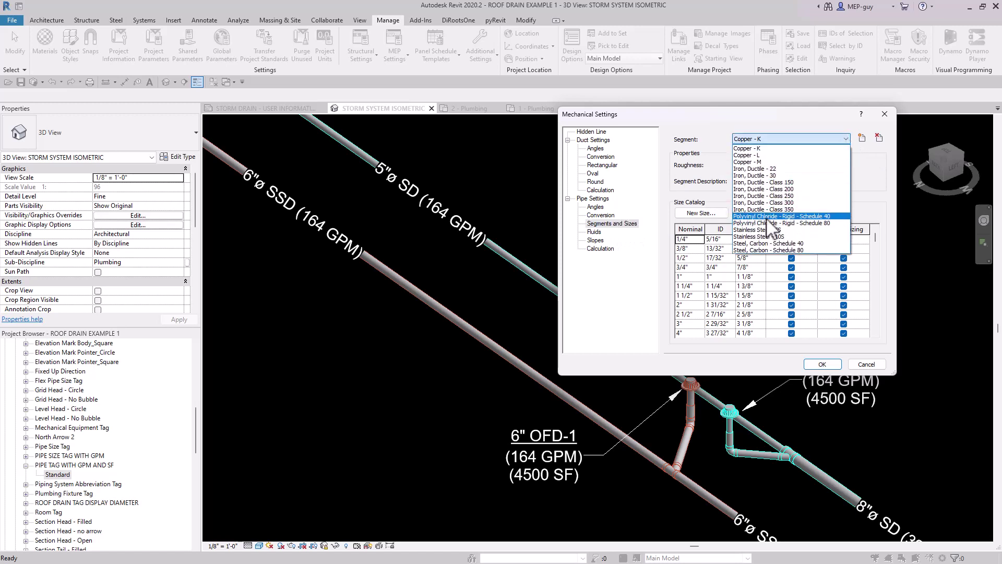
click(816, 216)
scroll(776, 290, down, 1)
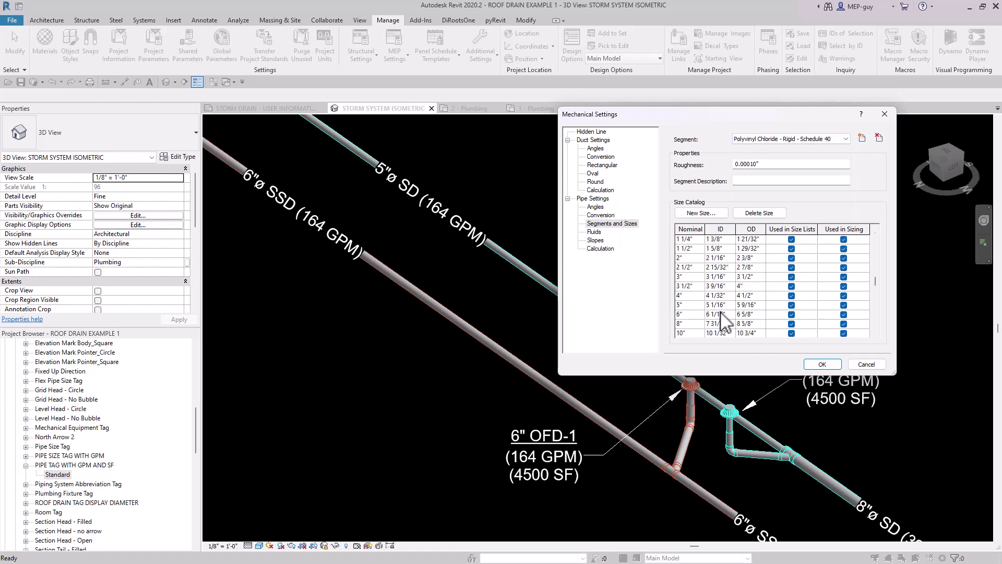
click(791, 305)
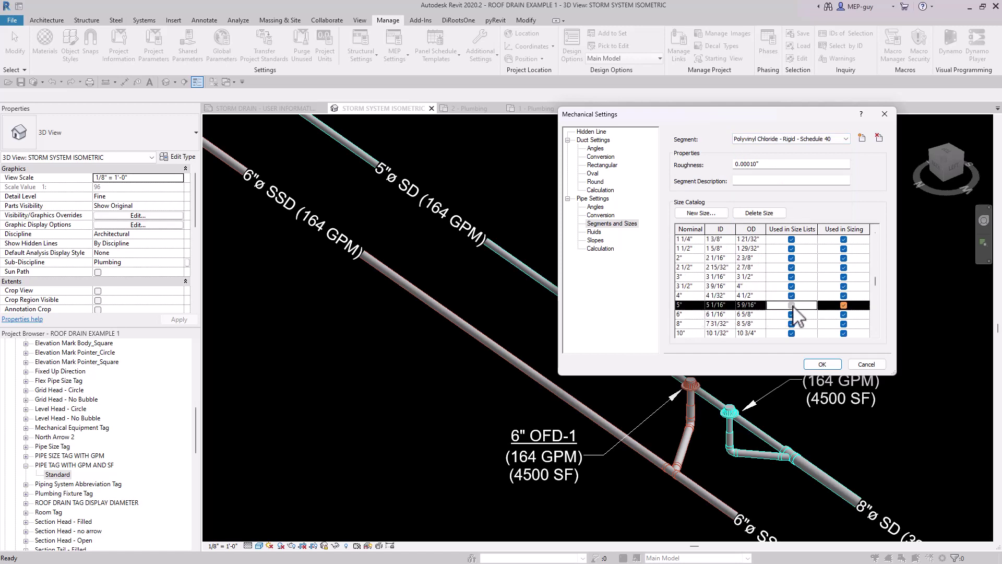
click(843, 305)
click(822, 364)
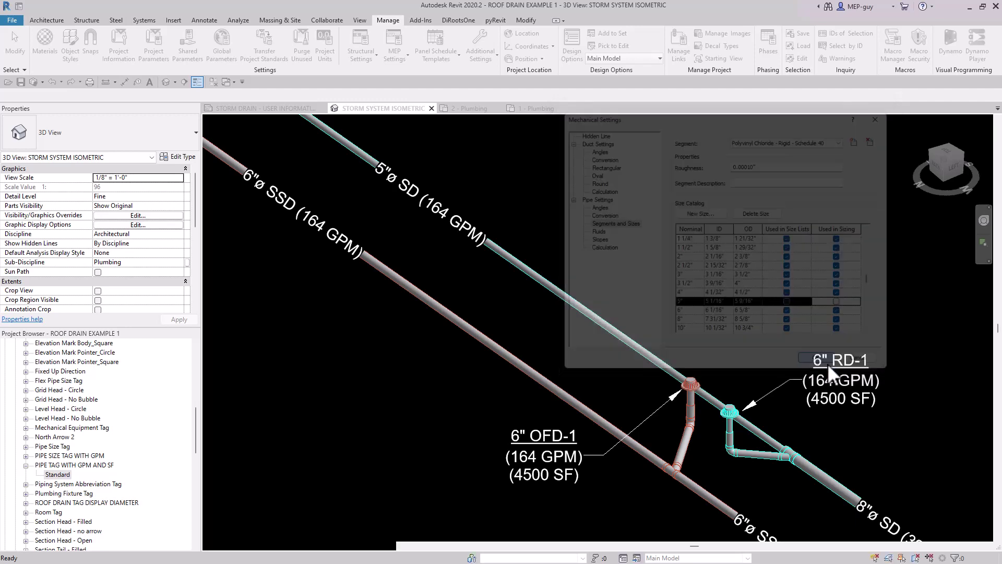
- Select the whole SSD pipe network and size it by Velocity only at 3 FPS, with branch sizing Calculated Size Only
scroll(626, 345, down, 3)
scroll(496, 360, down, 3)
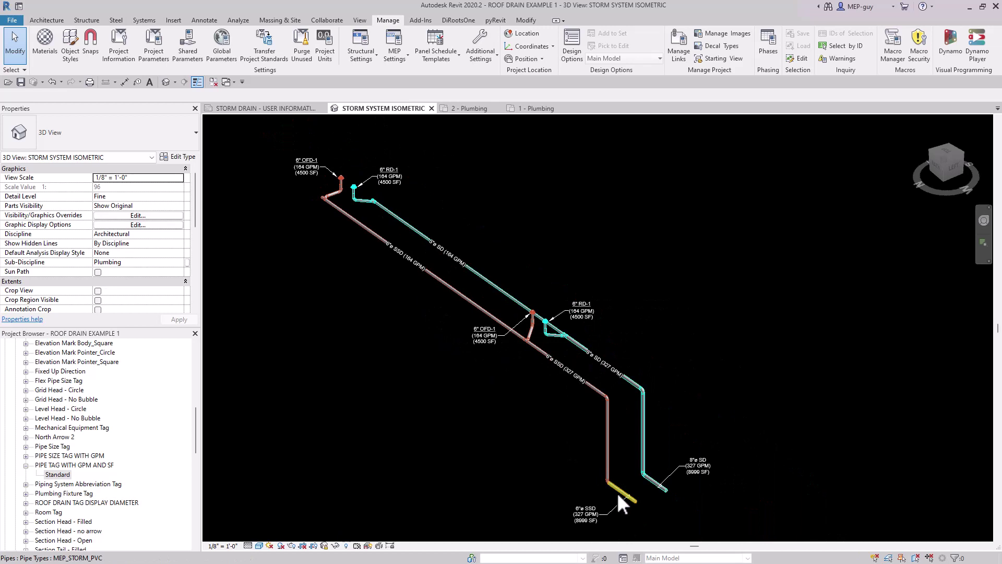
key(Tab)
key(Tab)
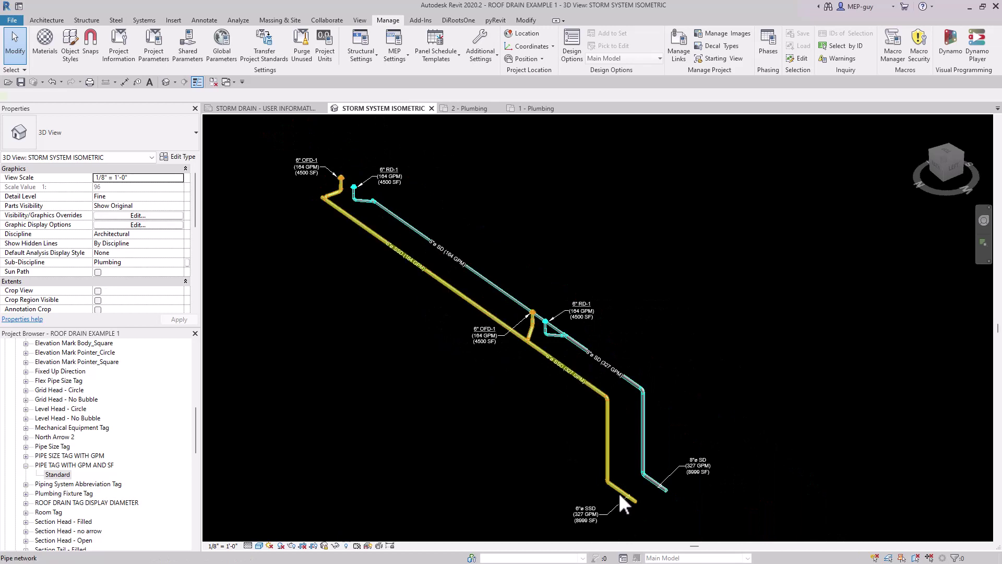
click(624, 503)
click(462, 38)
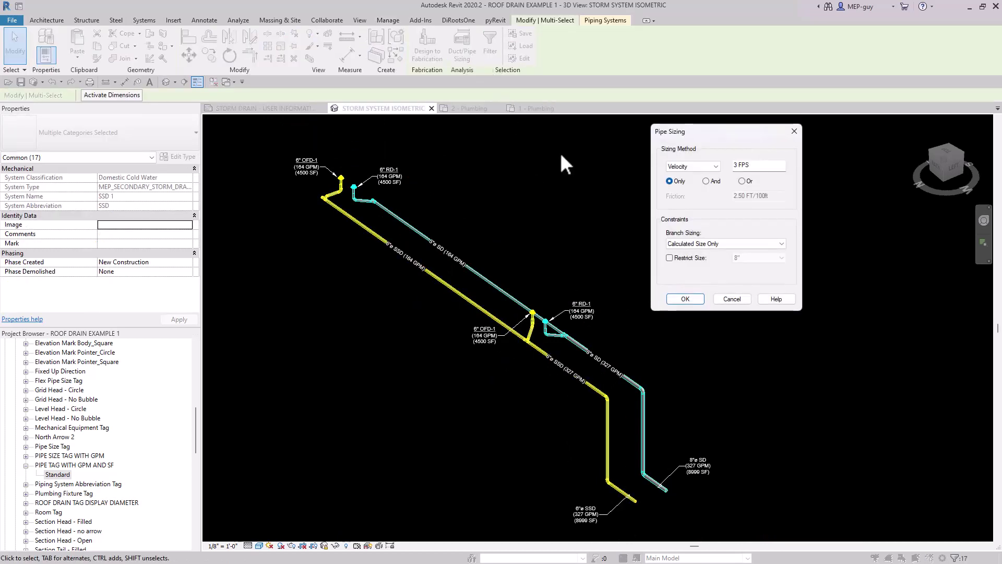
click(686, 298)
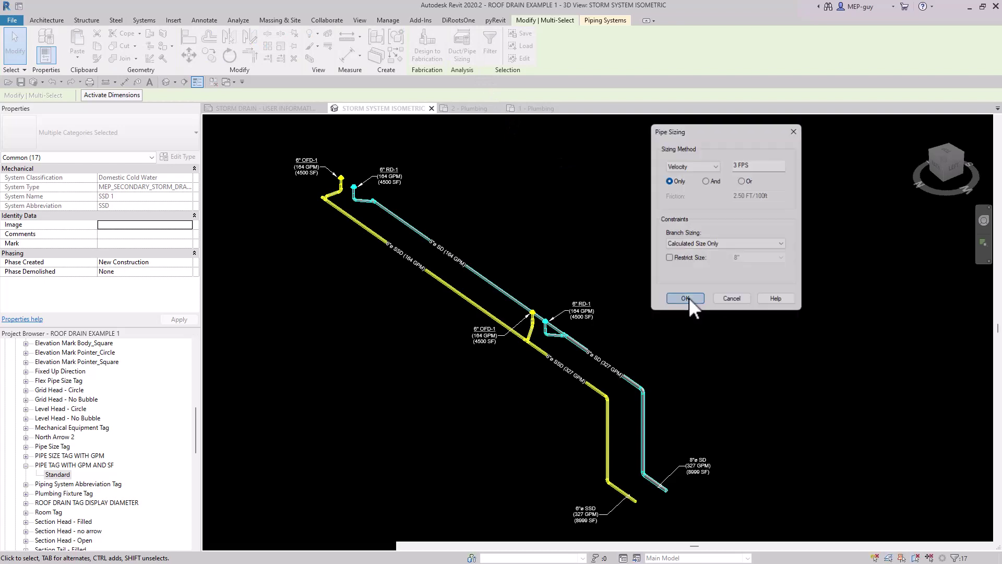
- Deselect the SSD network and compare the pipe size tags along the SSD and SD runs
scroll(376, 261, up, 5)
middle_drag(409, 268, 433, 297)
scroll(433, 297, down, 2)
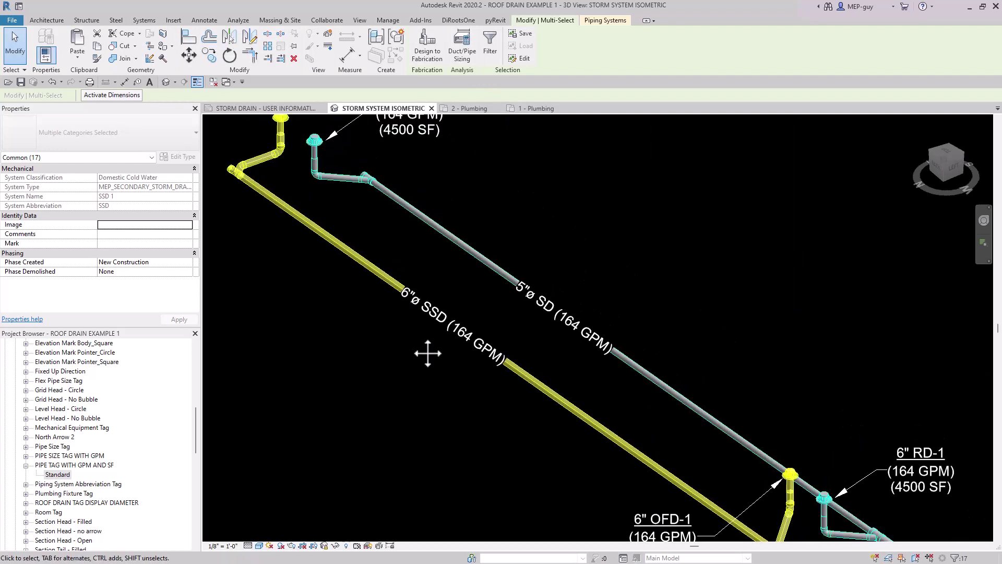
key(Escape)
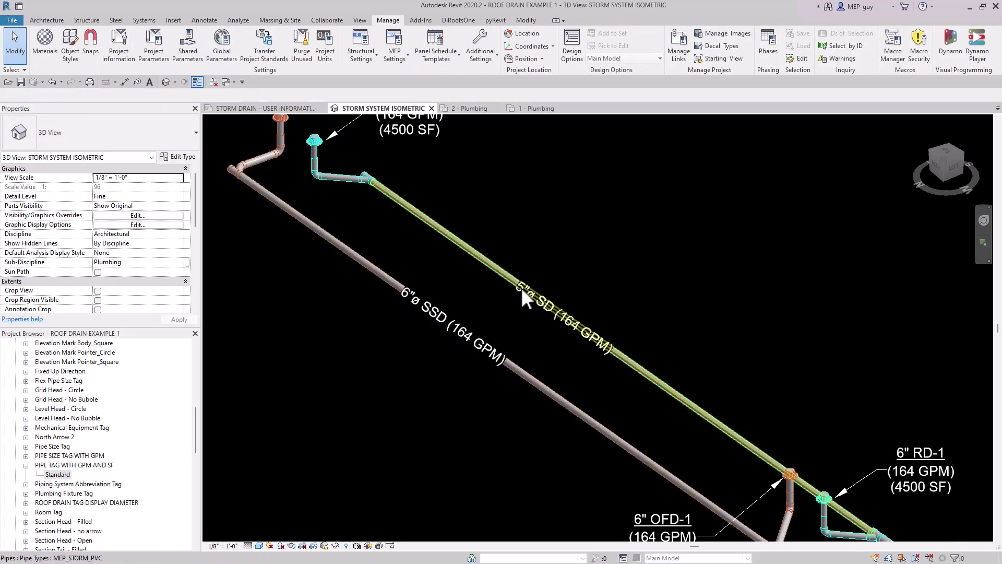
scroll(431, 279, down, 2)
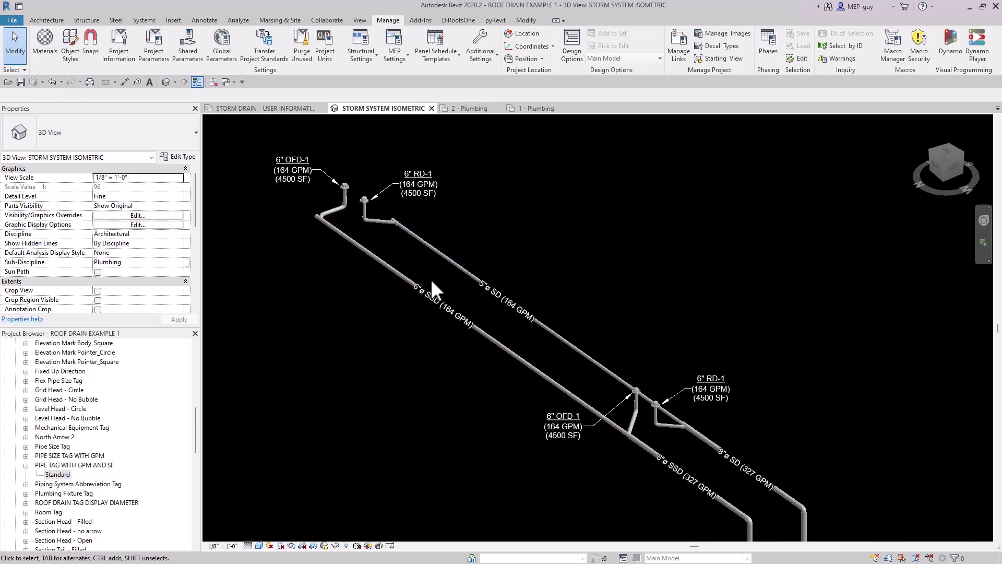
scroll(556, 270, down, 2)
middle_drag(556, 271, 487, 222)
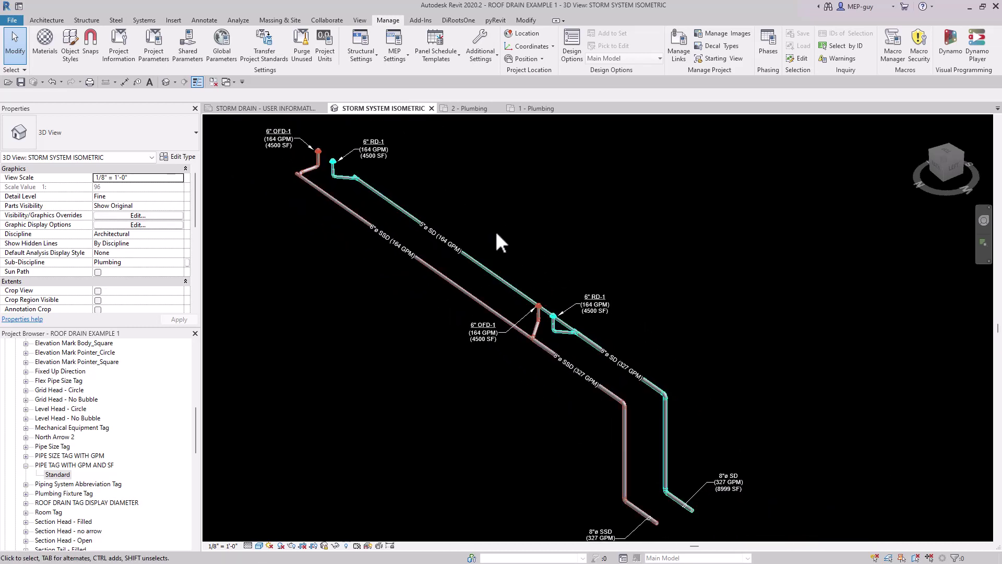
- Reselect the entire SD network and size it again by Velocity only at 3 FPS, with branch sizing Calculated Size Only
key(Tab)
click(681, 499)
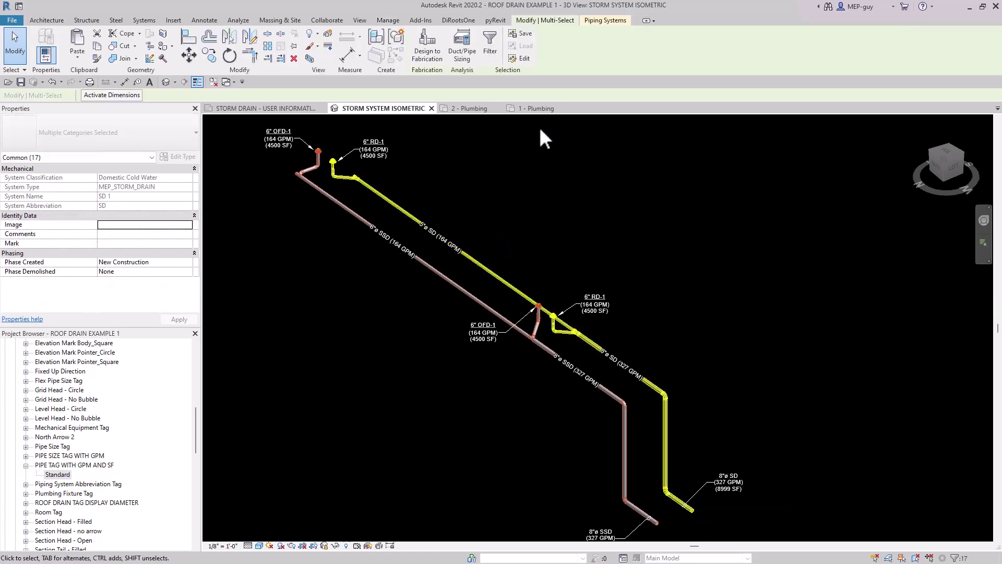
click(467, 51)
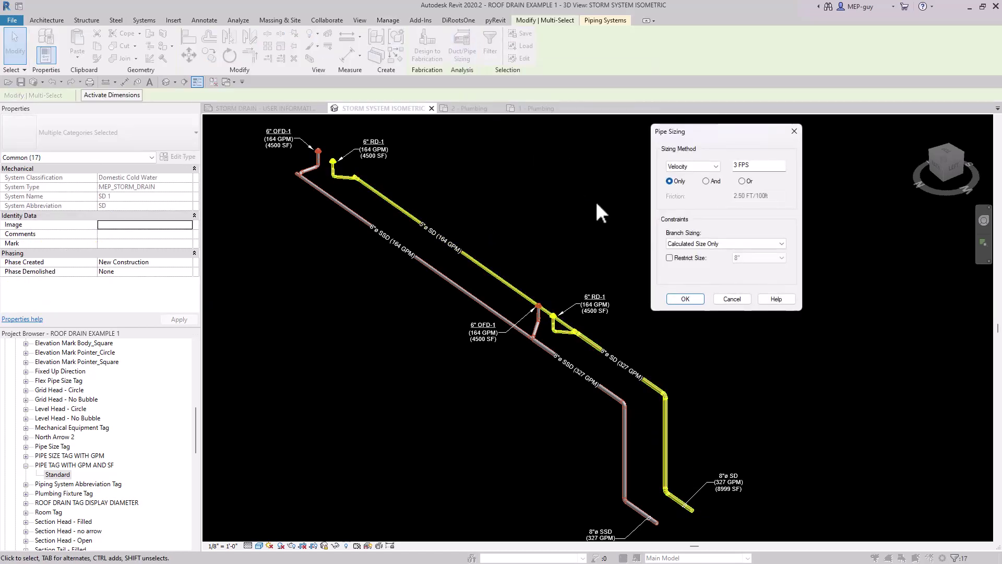
click(685, 298)
key(Escape)
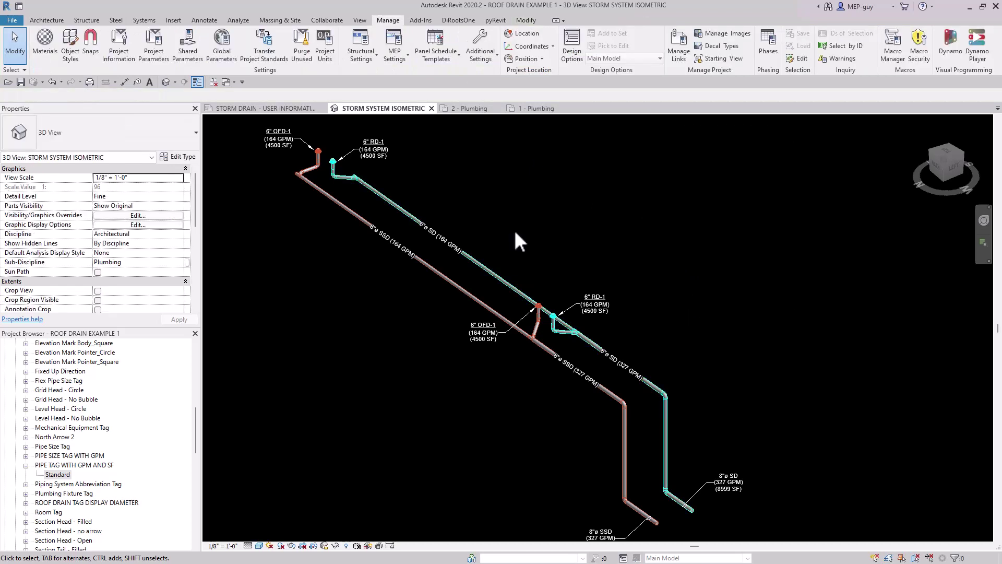
- Examine the SD and SSD pipe size tags from the roof drains down to the outlets
scroll(409, 227, up, 5)
middle_drag(410, 232, 458, 272)
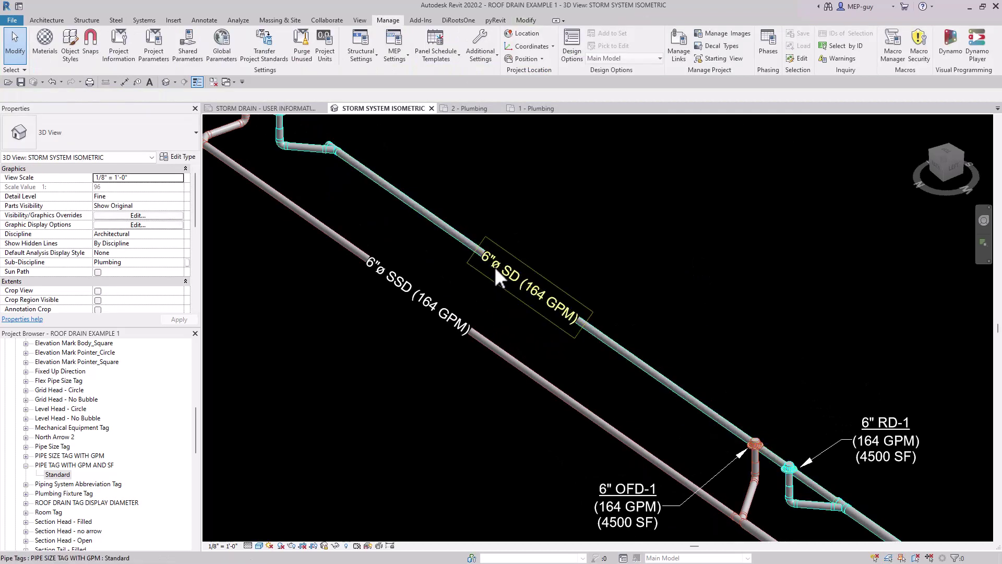
scroll(491, 268, down, 8)
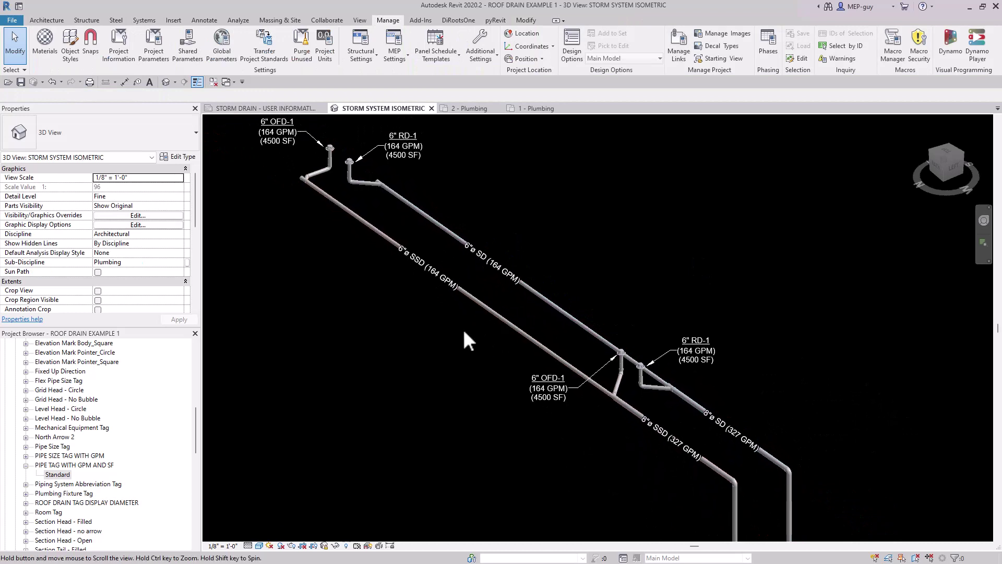
middle_drag(453, 324, 424, 270)
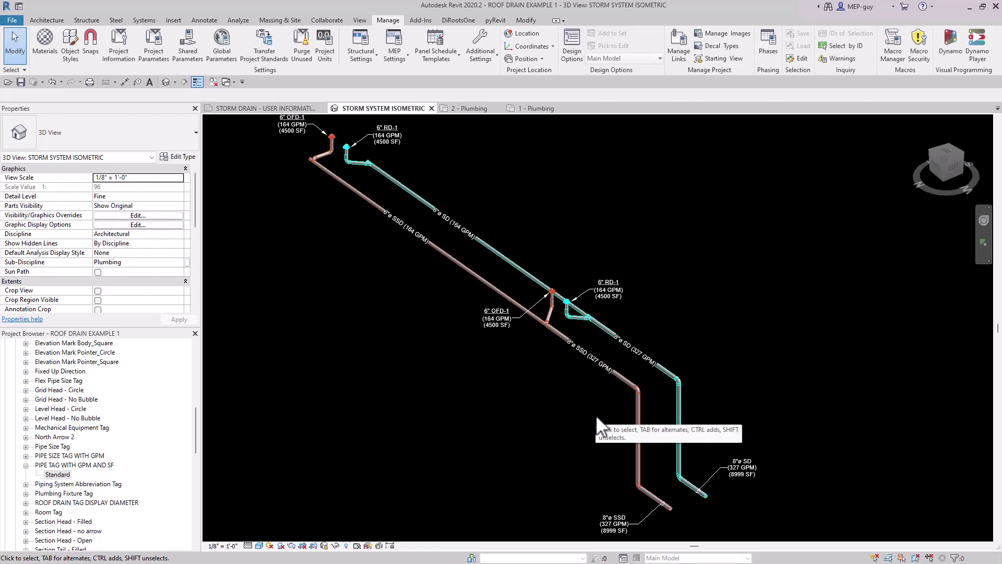
scroll(596, 414, down, 2)
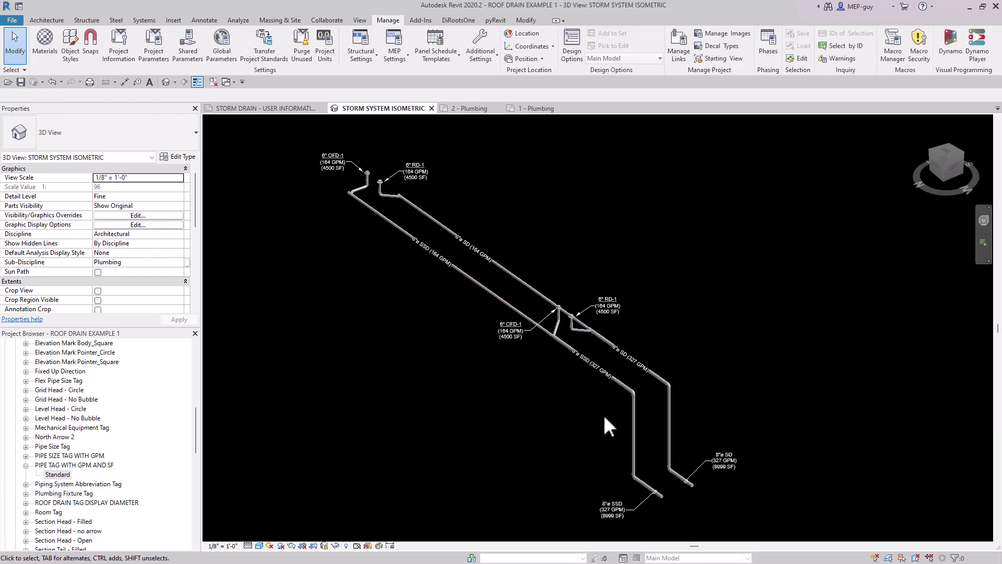
middle_drag(575, 425, 603, 434)
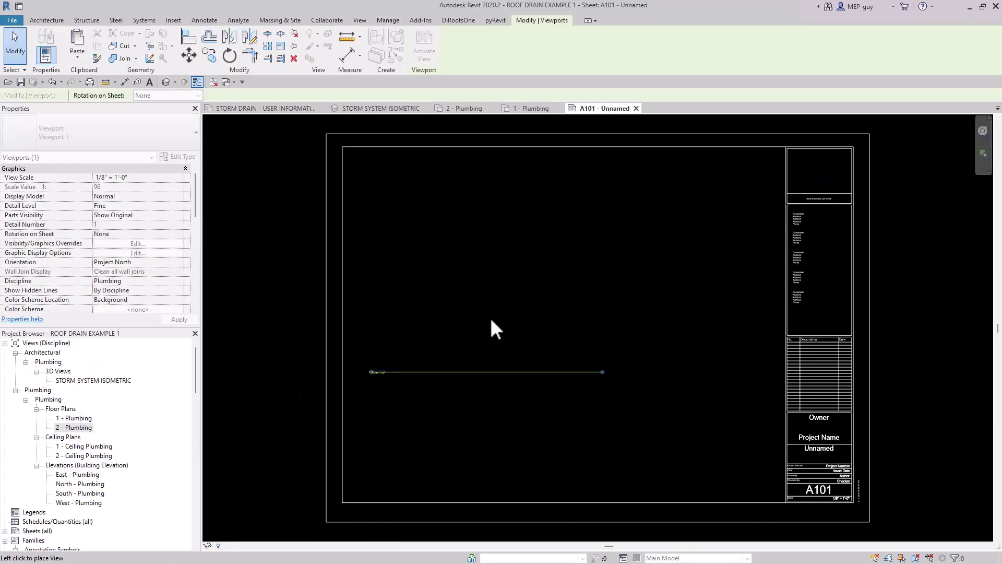
- Place the 2 - Plumbing plan and the STORM SYSTEM ISOMETRIC view side by side on sheet A101
click(492, 318)
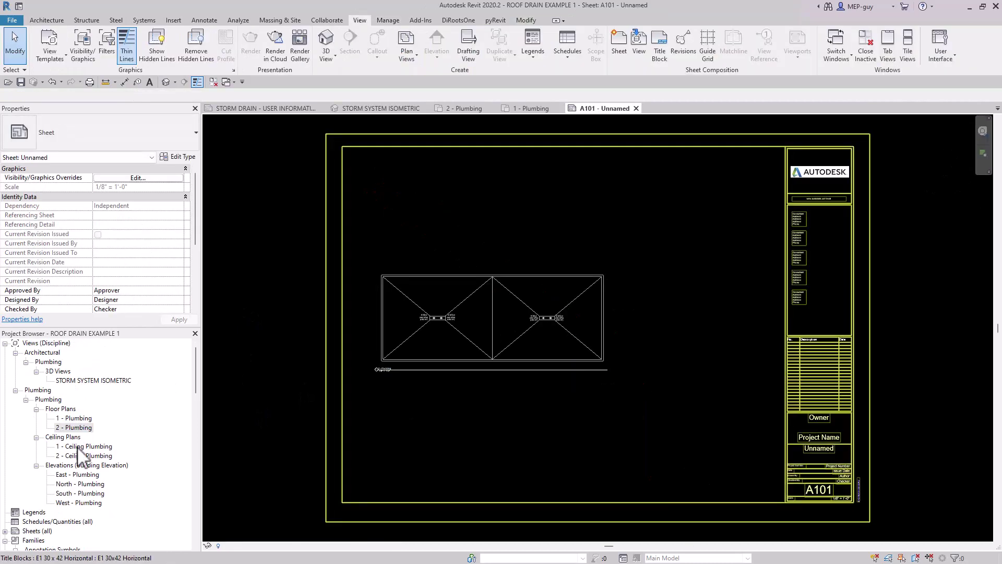
drag(93, 380, 573, 239)
click(681, 364)
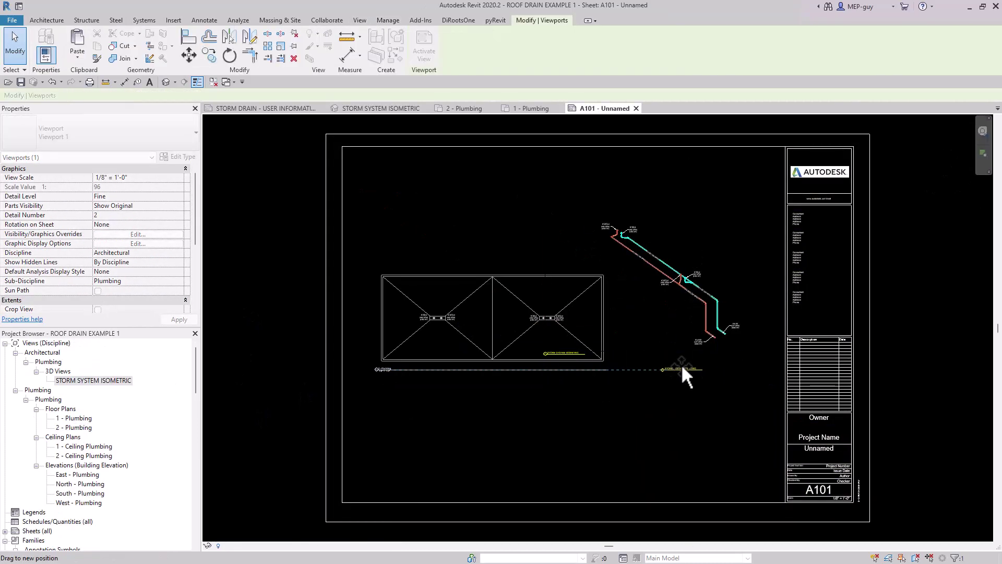
- Shift the isometric viewport farther from the plan on the sheet and lower the 2 - Plumbing view title slightly
drag(668, 270, 694, 286)
click(463, 369)
drag(463, 369, 465, 381)
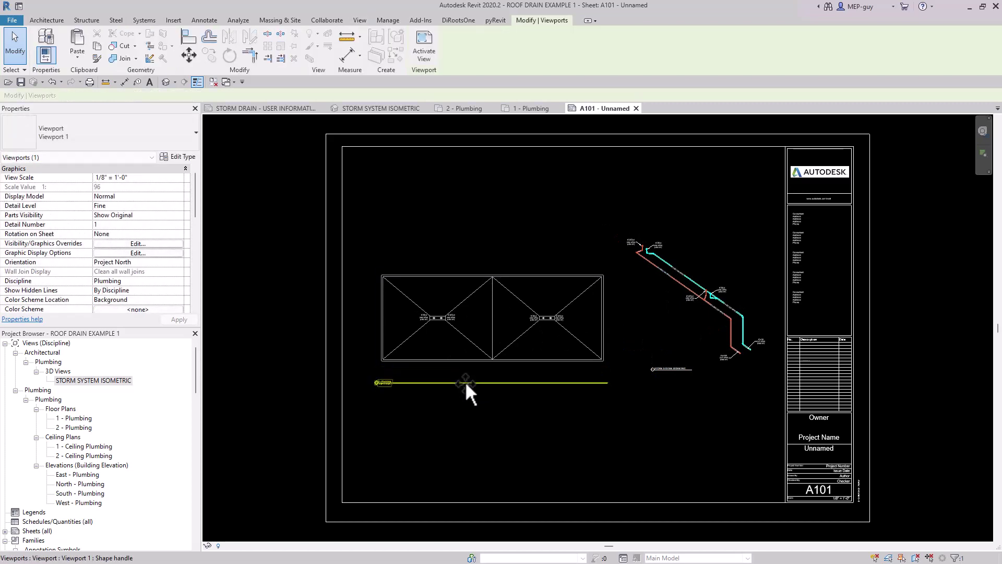
click(672, 474)
- Examine the roof drain tags on the plan and the drain and pipe tags on the isometric on sheet A101
scroll(421, 325, up, 3)
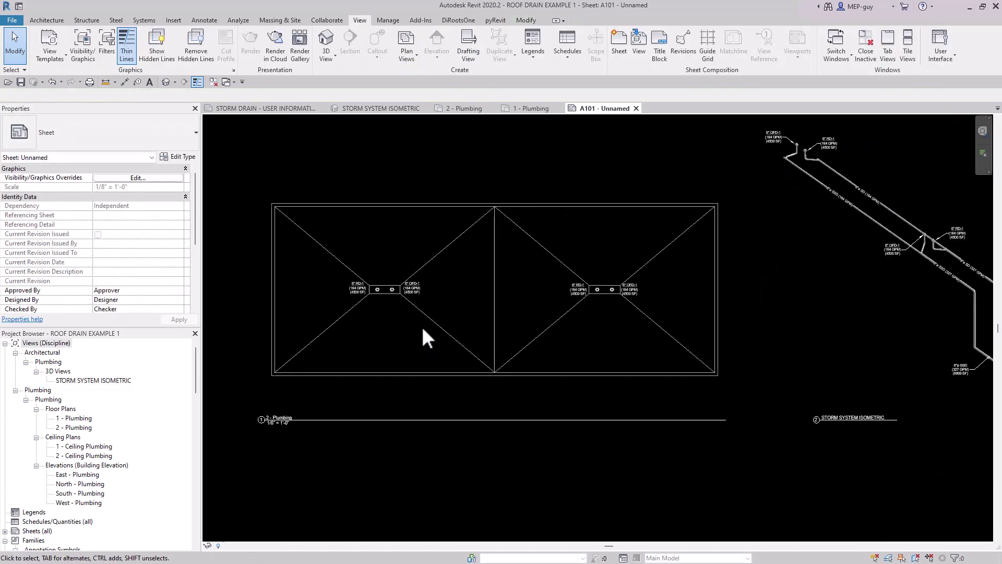
scroll(422, 329, up, 1)
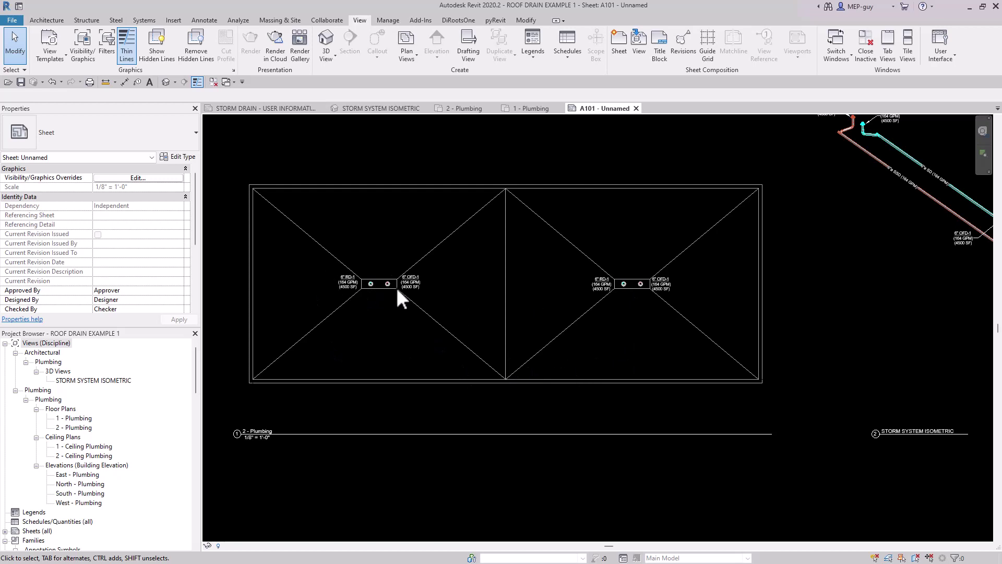
scroll(368, 289, up, 3)
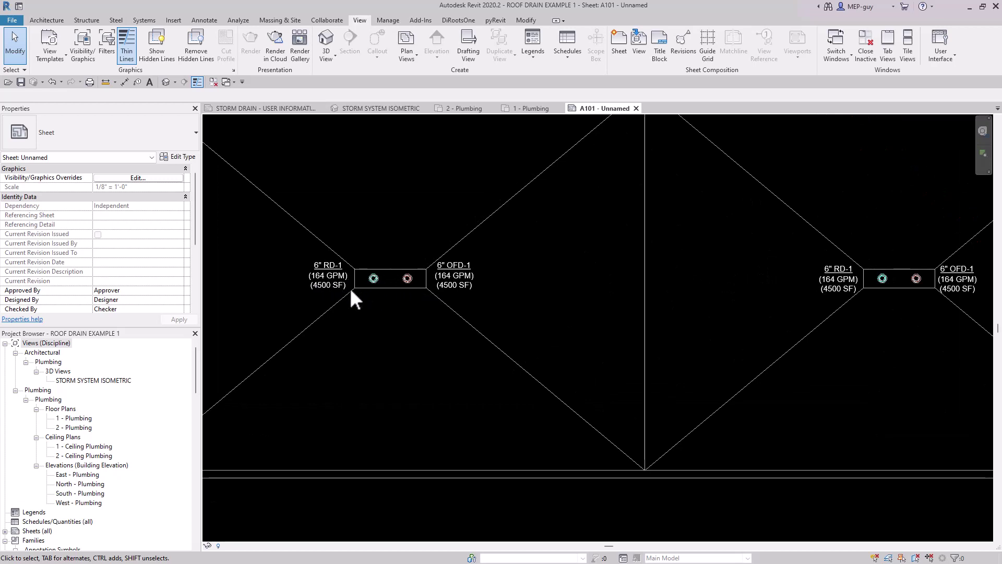
scroll(349, 287, down, 3)
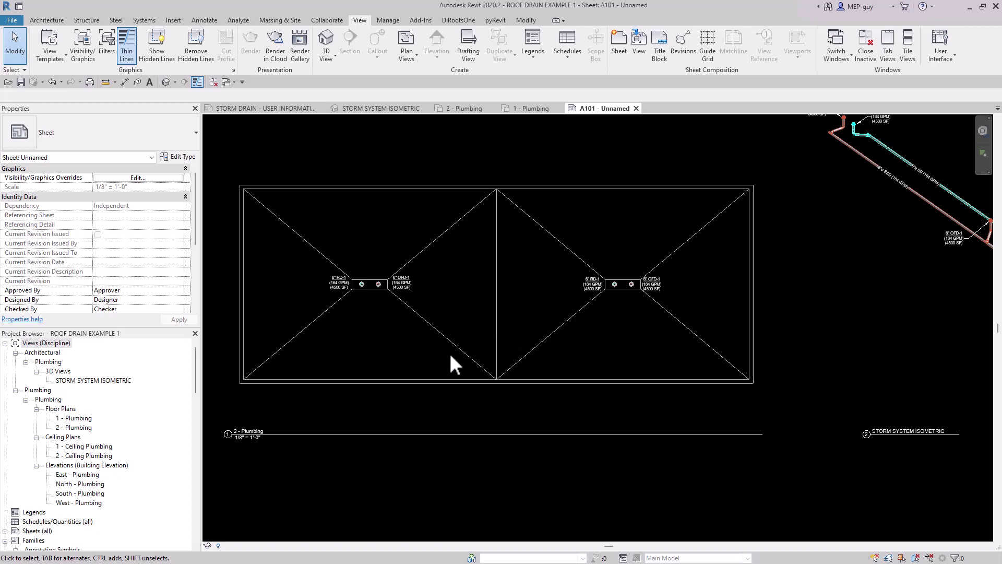
scroll(447, 356, down, 3)
scroll(722, 329, up, 3)
scroll(720, 325, up, 1)
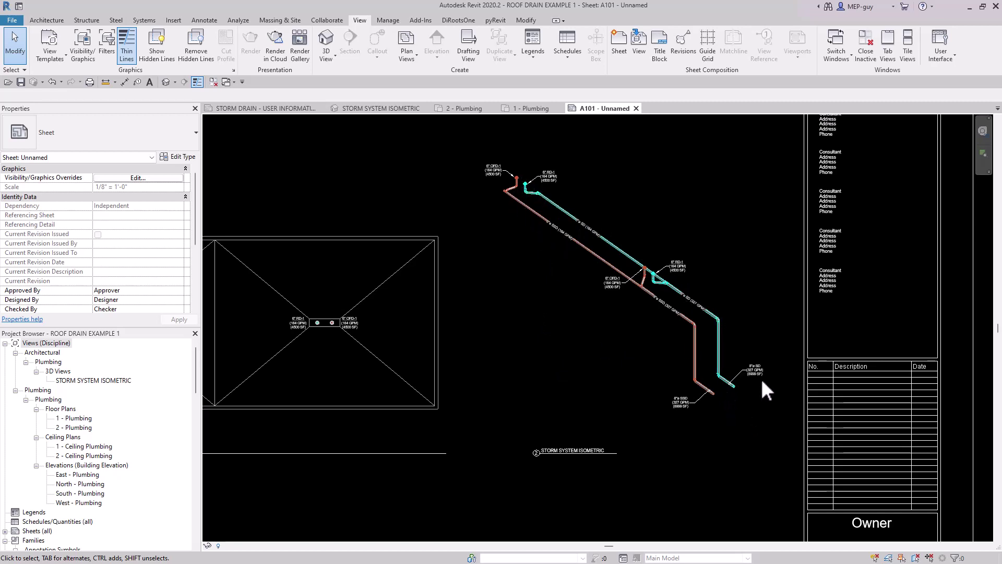
scroll(763, 334, up, 1)
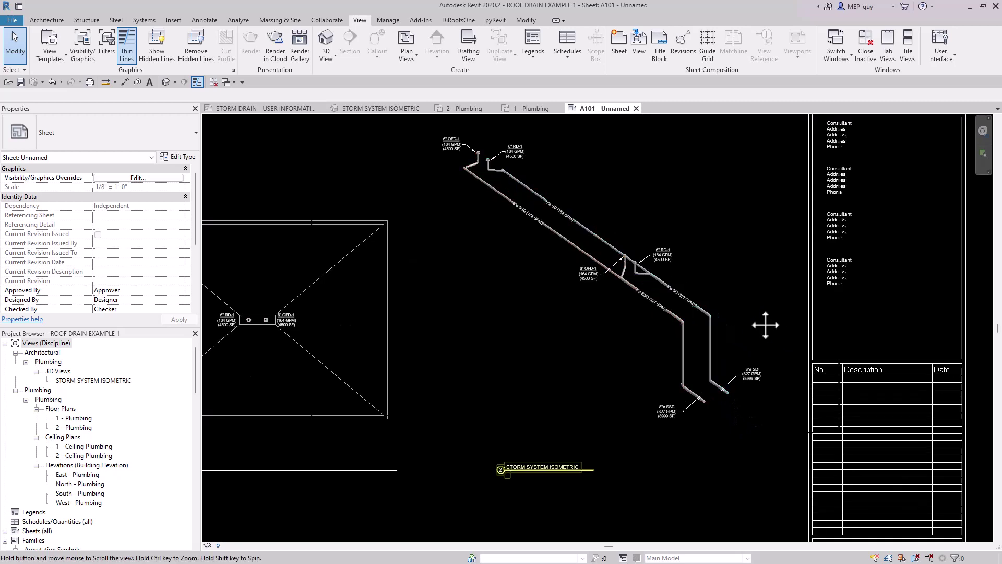
scroll(735, 324, up, 2)
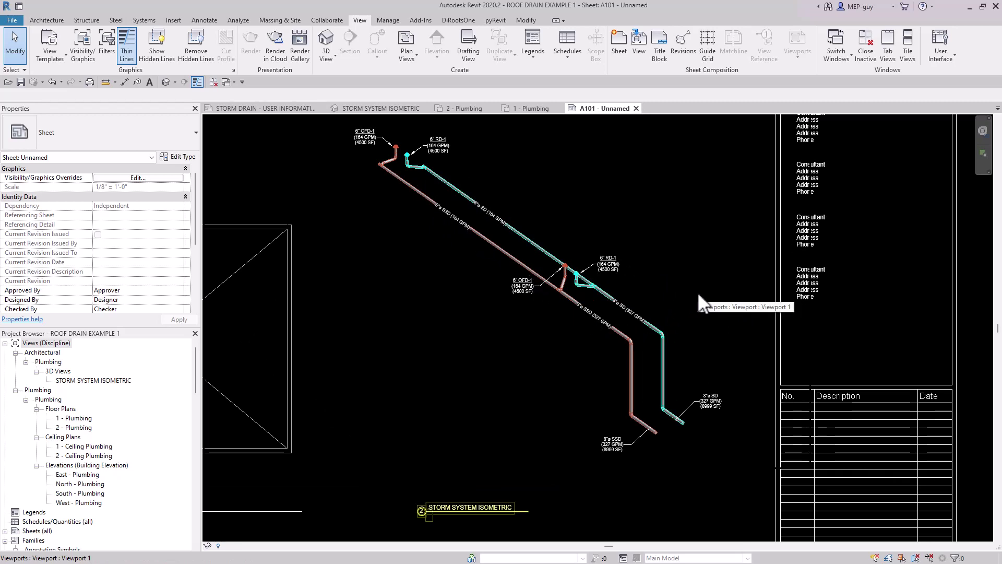
scroll(731, 304, down, 4)
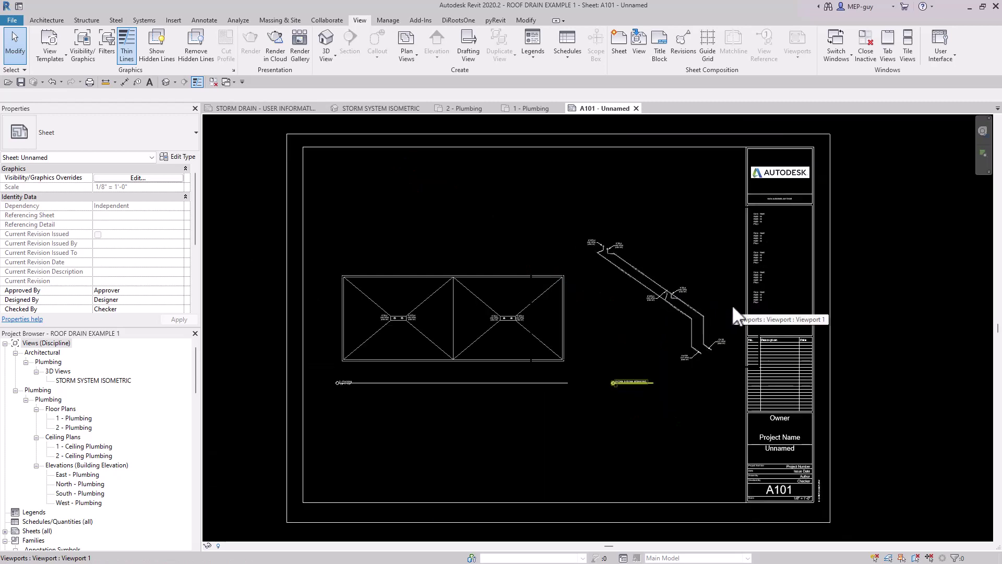
scroll(636, 317, up, 1)
middle_drag(608, 324, 628, 340)
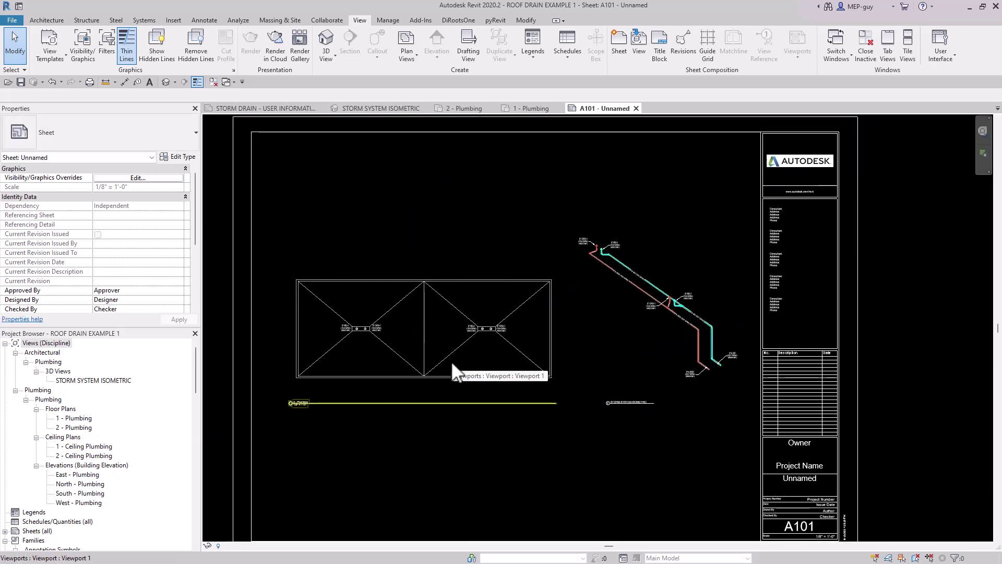
- Open the STORM DRAIN - USER INFORMATION sheet and activate the plan viewport showing the drains with user-input tags
click(266, 108)
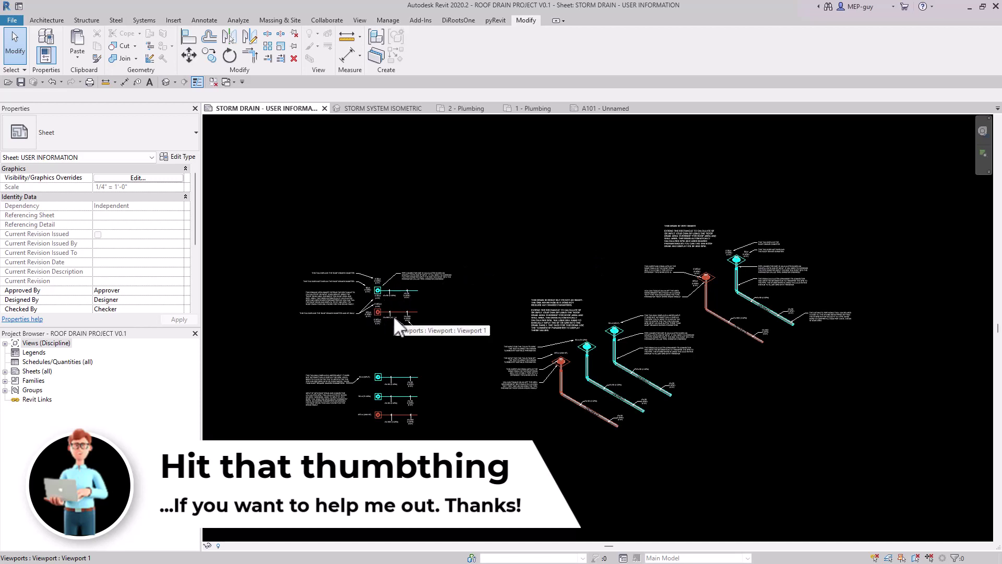
scroll(333, 401, up, 4)
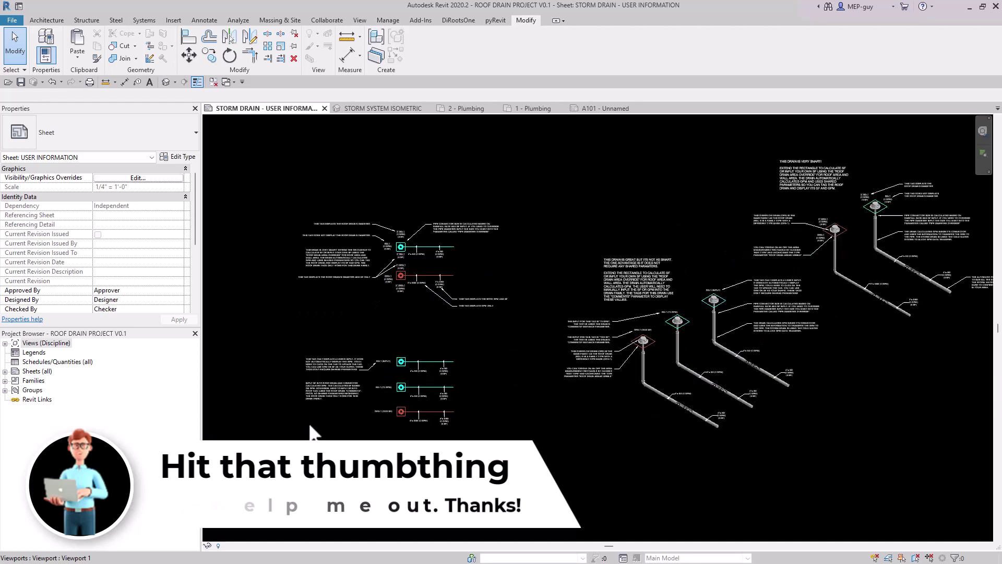
scroll(366, 387, up, 2)
middle_drag(485, 441, 514, 439)
double_click(572, 313)
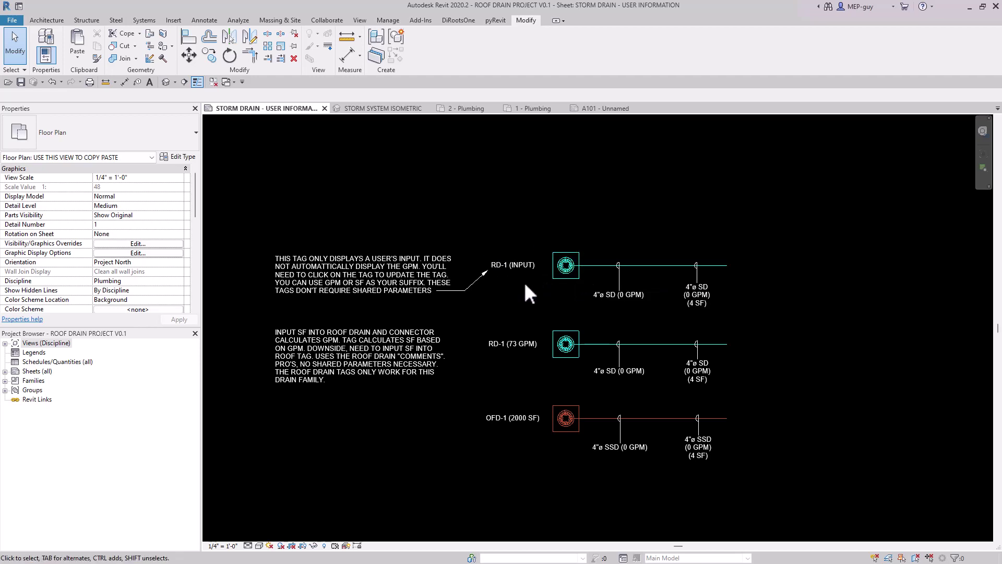
- Try stretching the area rectangle of the RD-1 (INPUT) drain to about 6' 9" long and much wider, and undo it
click(577, 277)
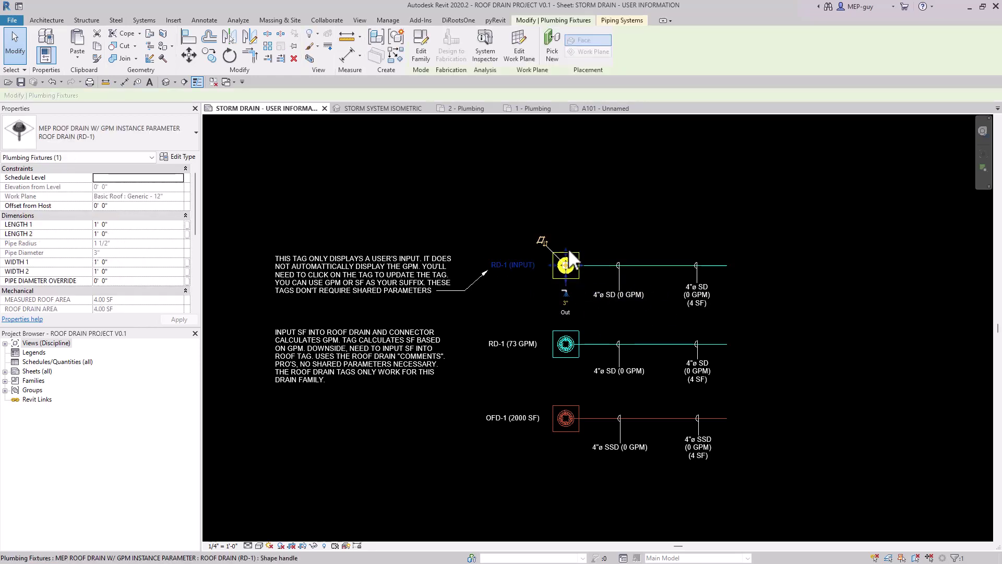
drag(566, 174, 566, 176)
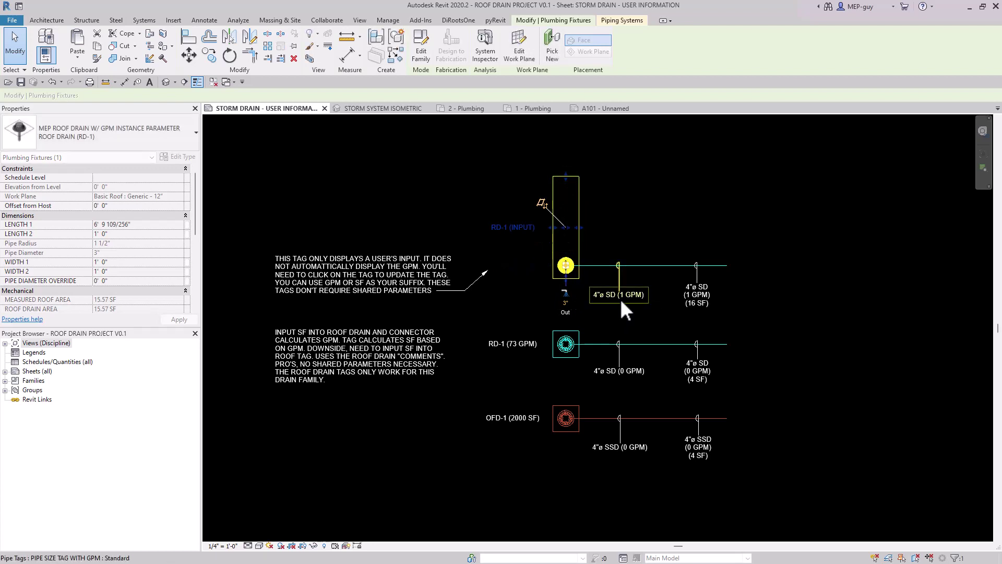
drag(581, 227, 815, 221)
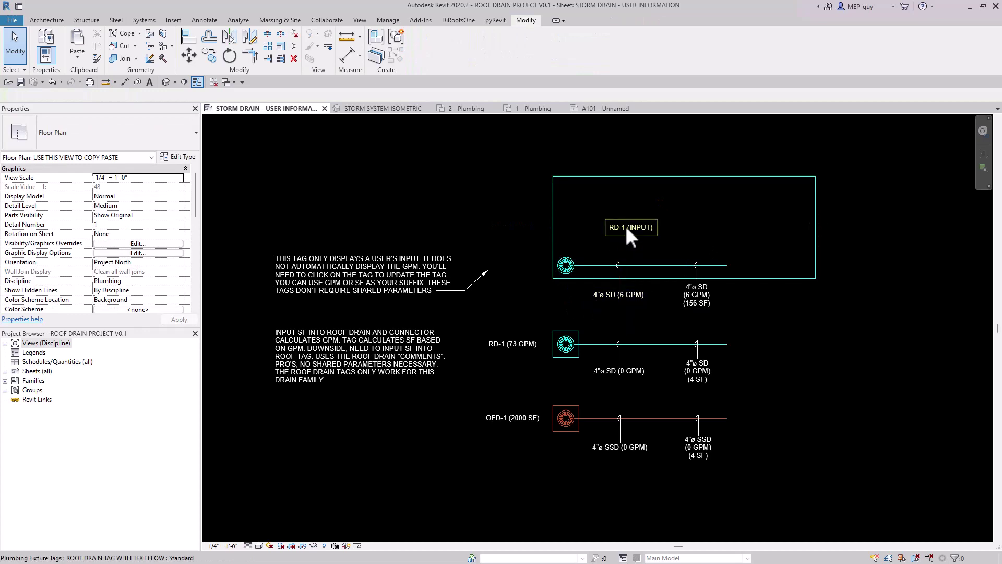
key(ctrl+z)
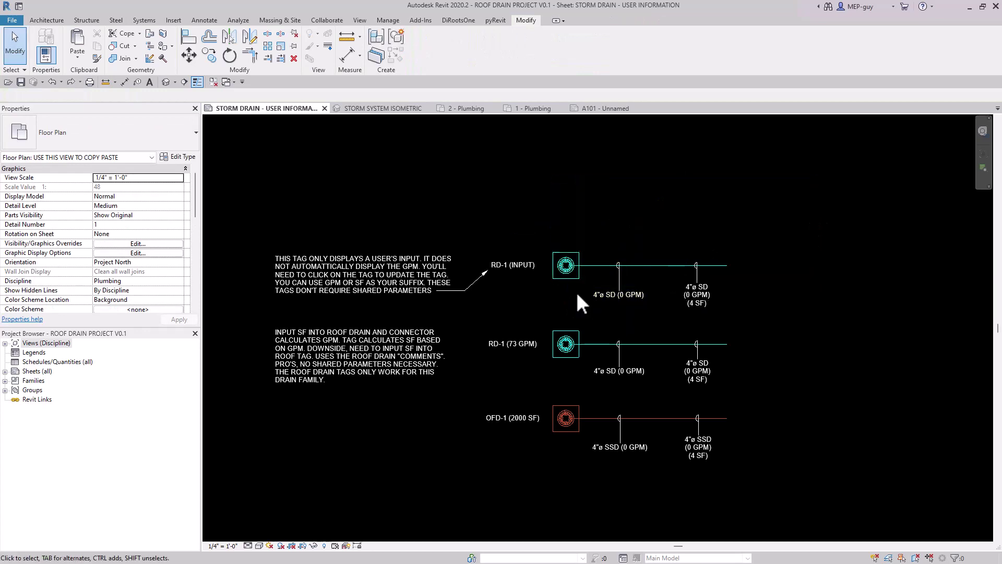
- Set the Comments value in the RD-1 (INPUT) roof drain tag to 100 SF
click(524, 265)
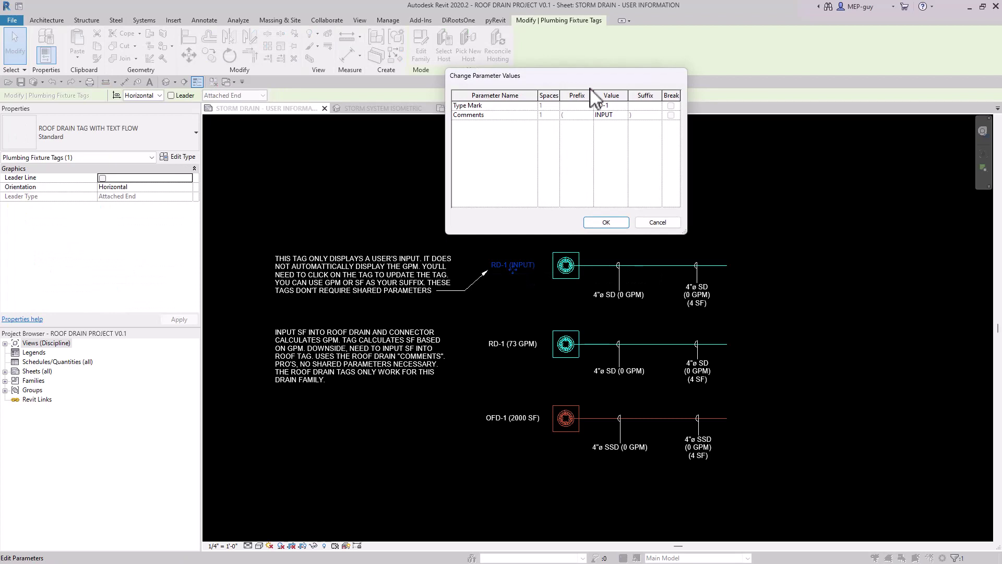
drag(582, 78, 581, 73)
click(608, 110)
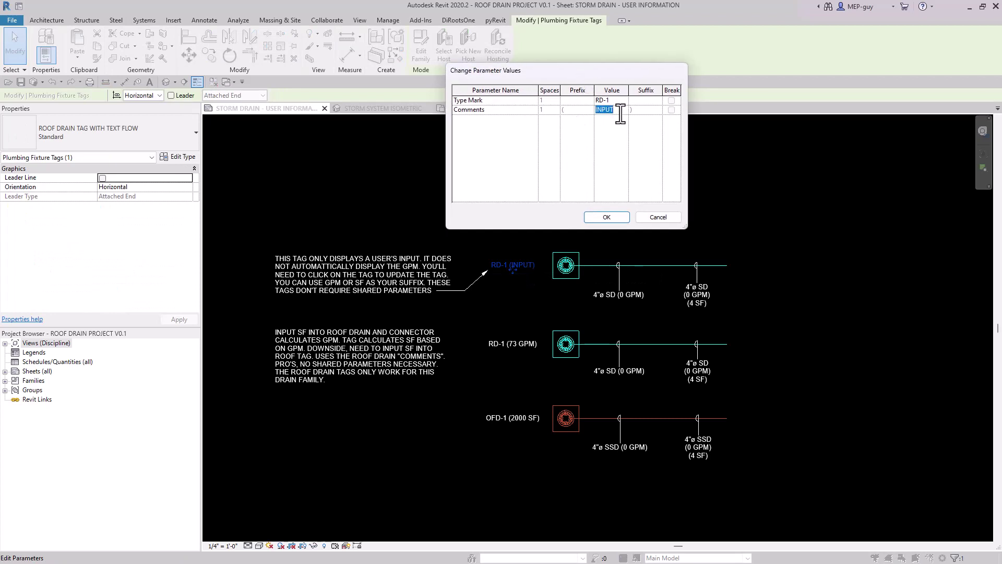
text(100 SF)
click(605, 217)
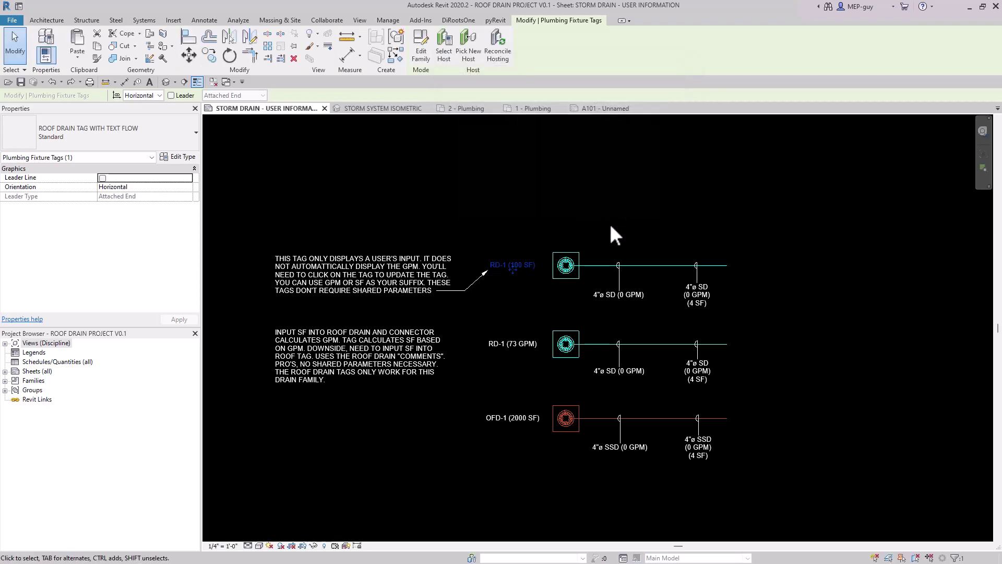
click(613, 235)
- Set the ROOF DRAIN AREA OVERRIDE of the drain tagged RD-1 (100 SF) to 100 SF and deselect it
scroll(536, 287, up, 1)
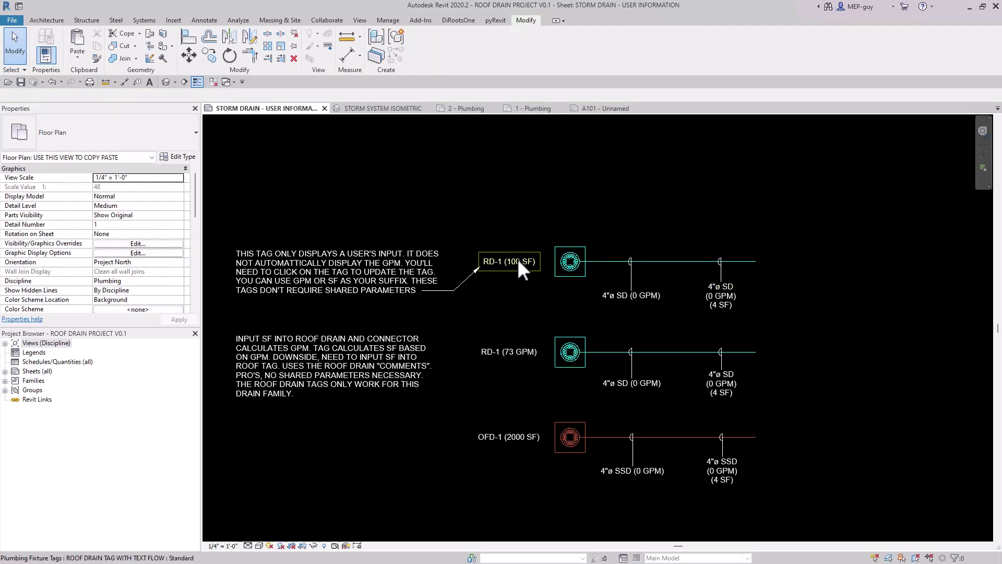
click(576, 272)
scroll(133, 264, down, 3)
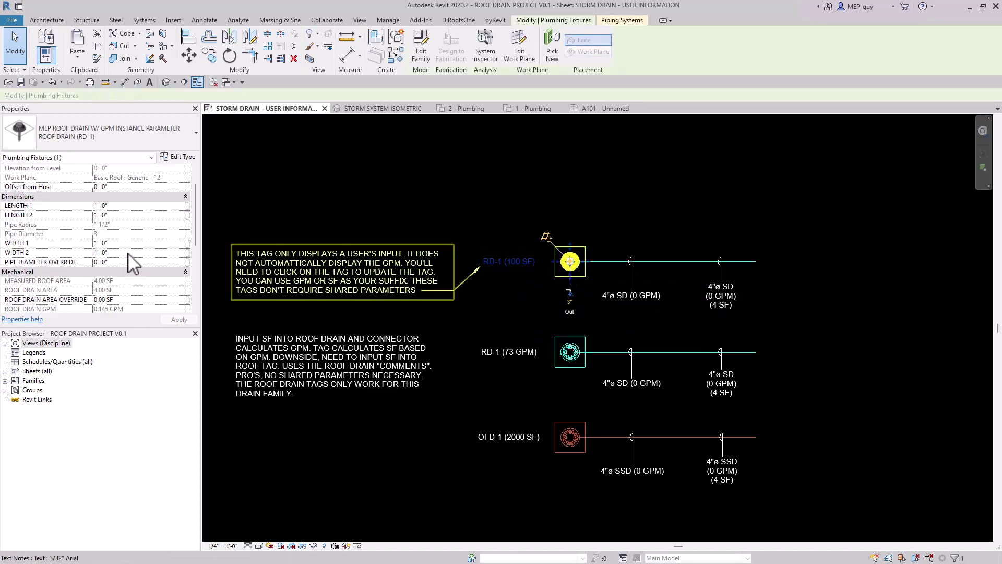
click(135, 253)
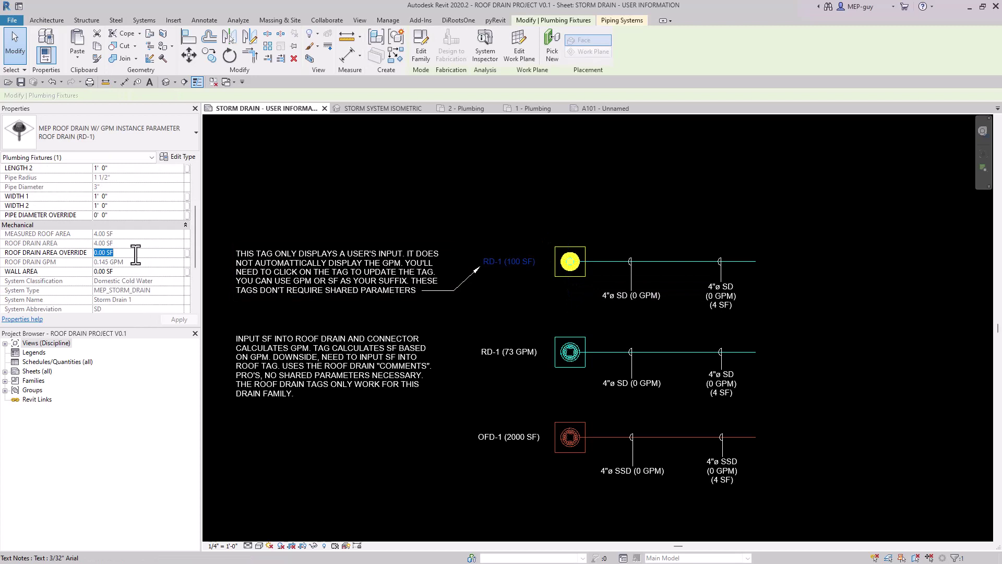
text(100)
key(Return)
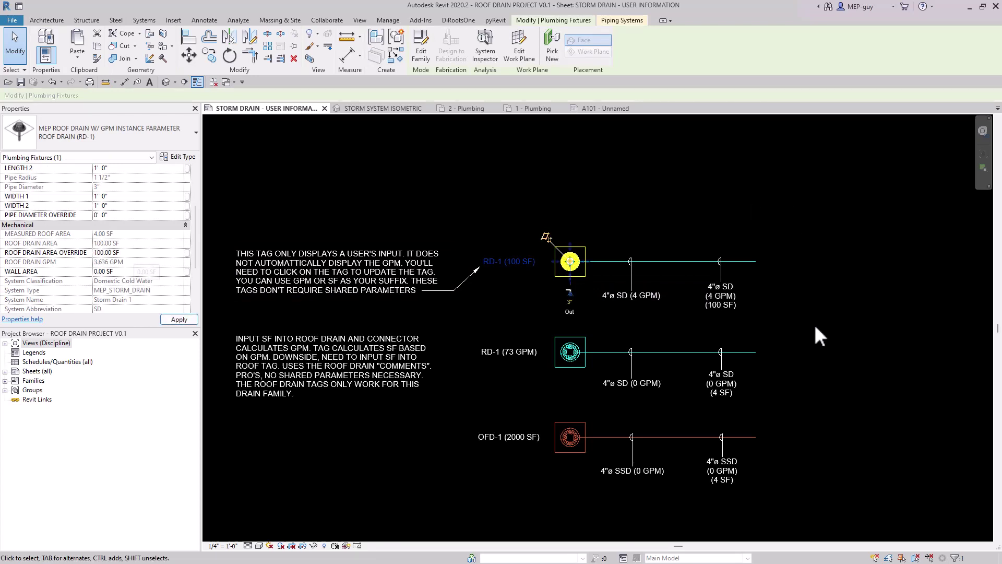
click(816, 327)
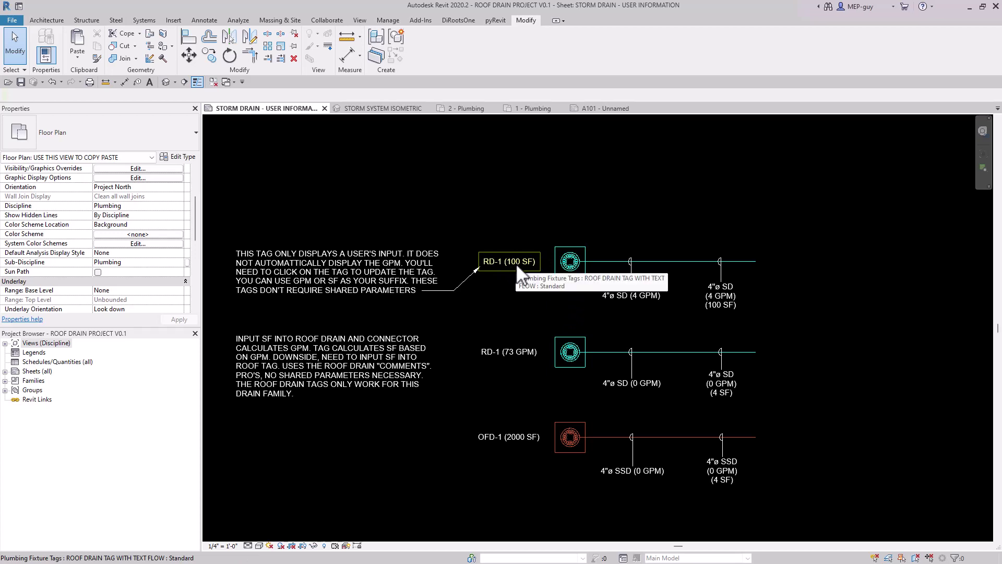
- Set the ROOF DRAIN AREA OVERRIDE of the roof drain tagged RD-1 (100 SF) to 200 SF and deselect it
click(566, 274)
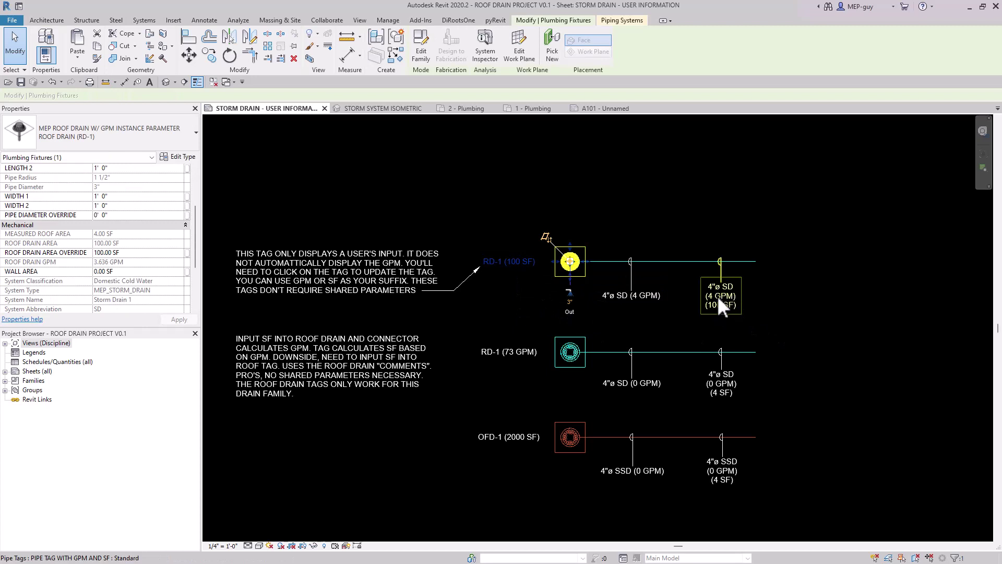
click(130, 252)
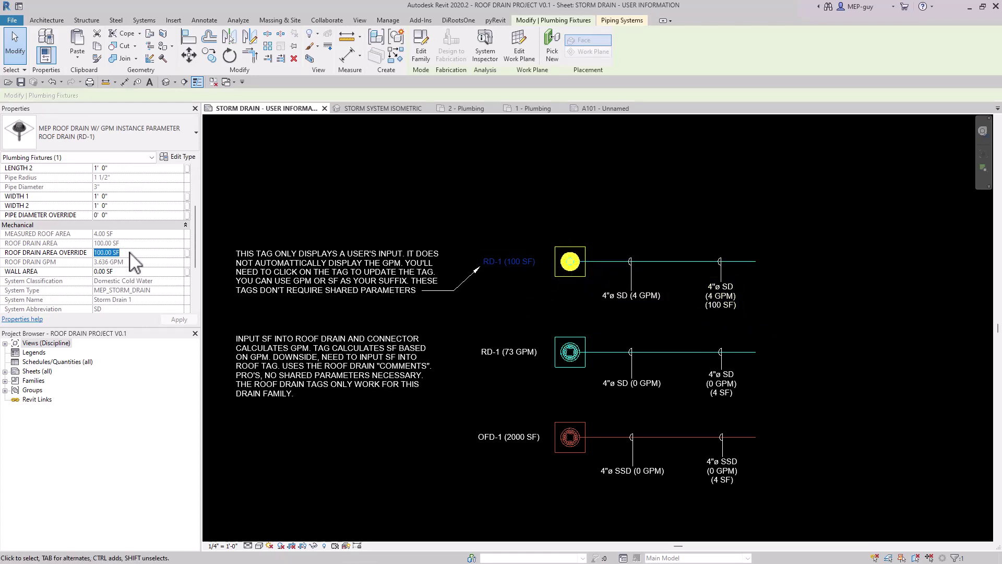
text(200)
click(697, 181)
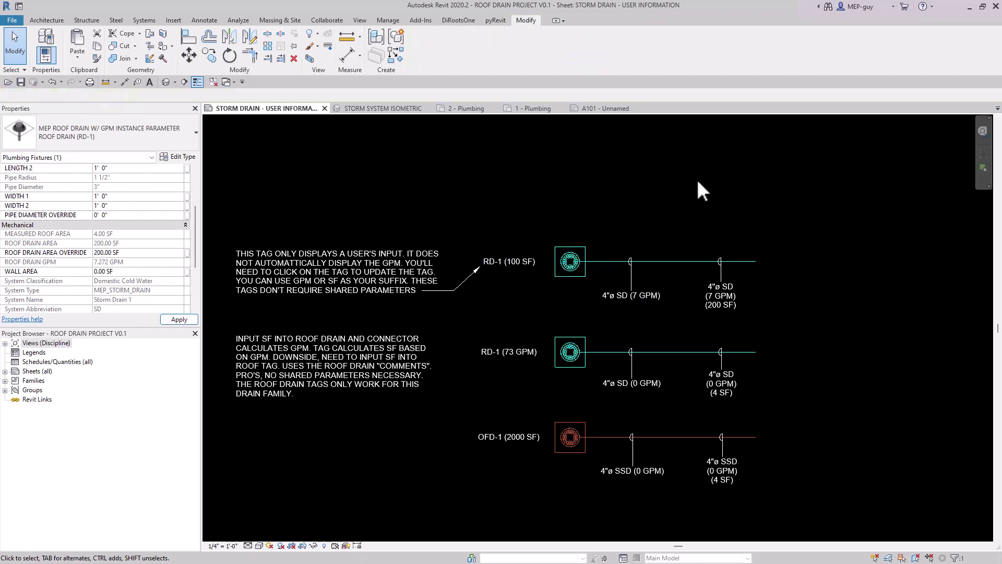
- Set the ROOF DRAIN AREA OVERRIDE of the roof drain tagged RD-1 (100 SF) to 2000 SF and clear the selection
click(570, 276)
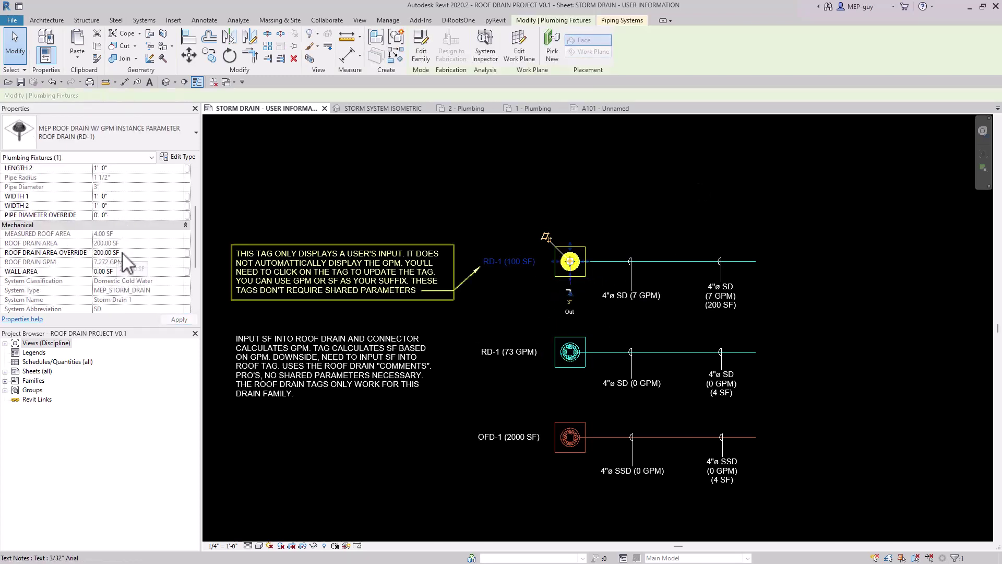
click(128, 253)
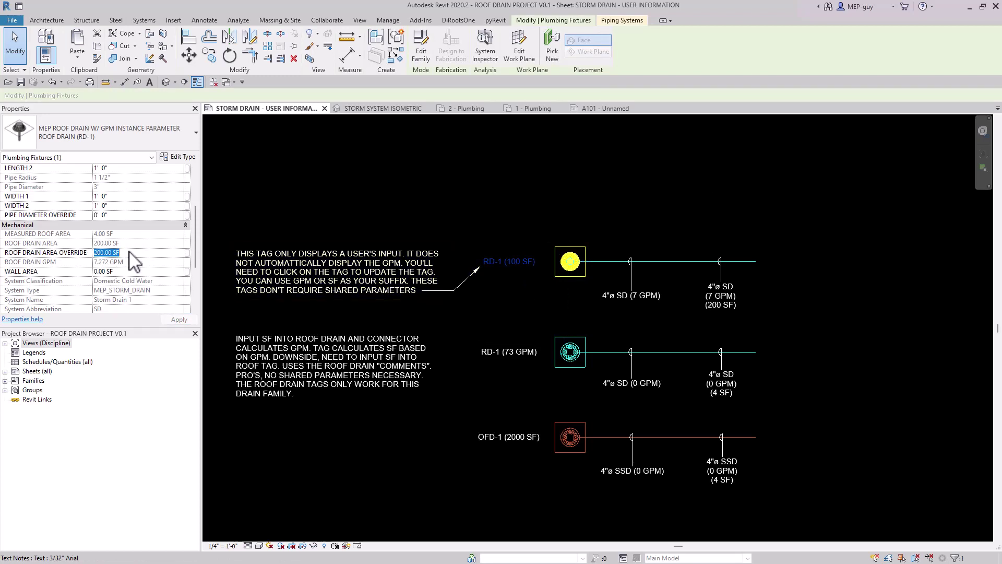
text(2000)
key(Return)
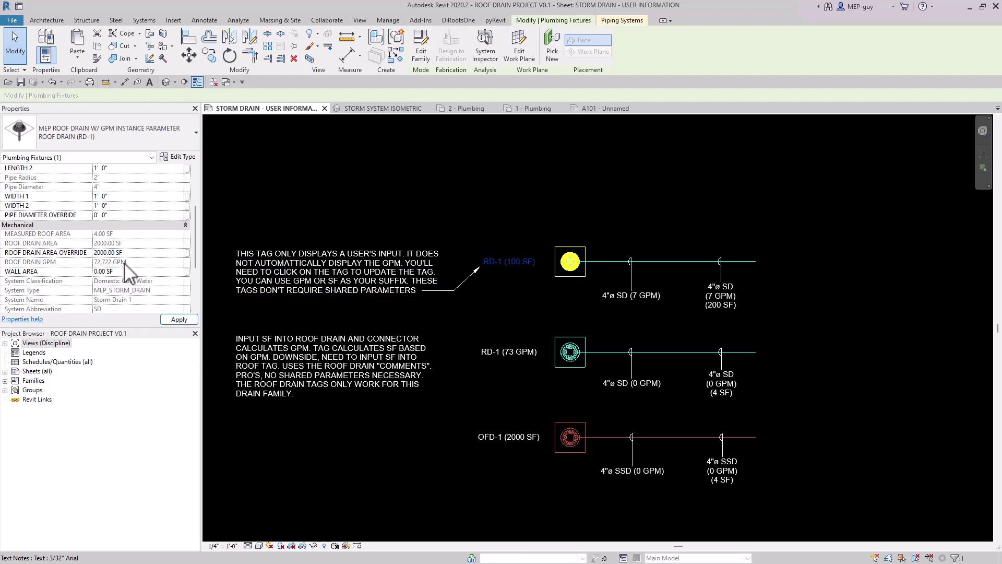
click(721, 305)
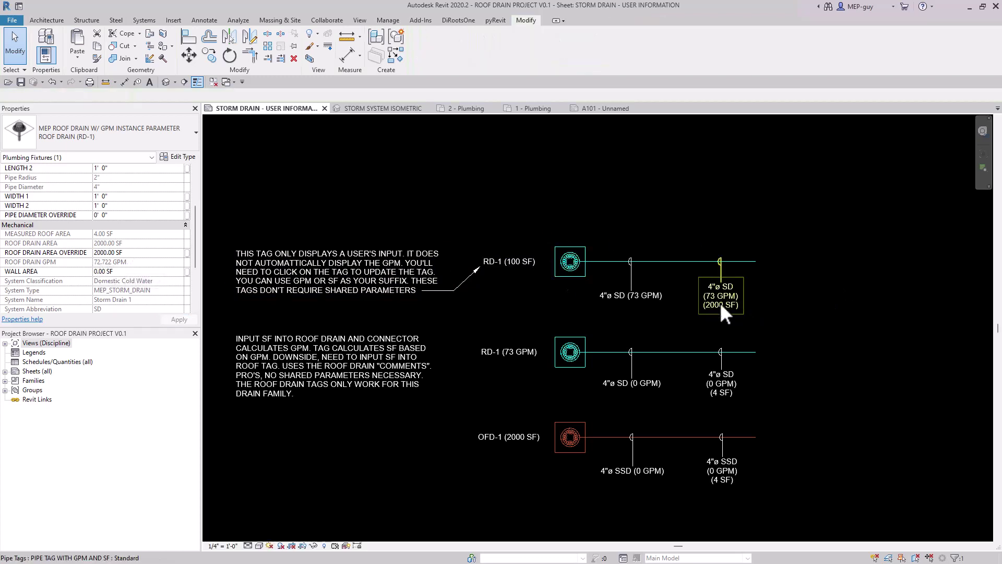
key(Escape)
- Change the Comments value in the RD-1 (100 SF) roof drain tag to 73 GPM and confirm
click(518, 261)
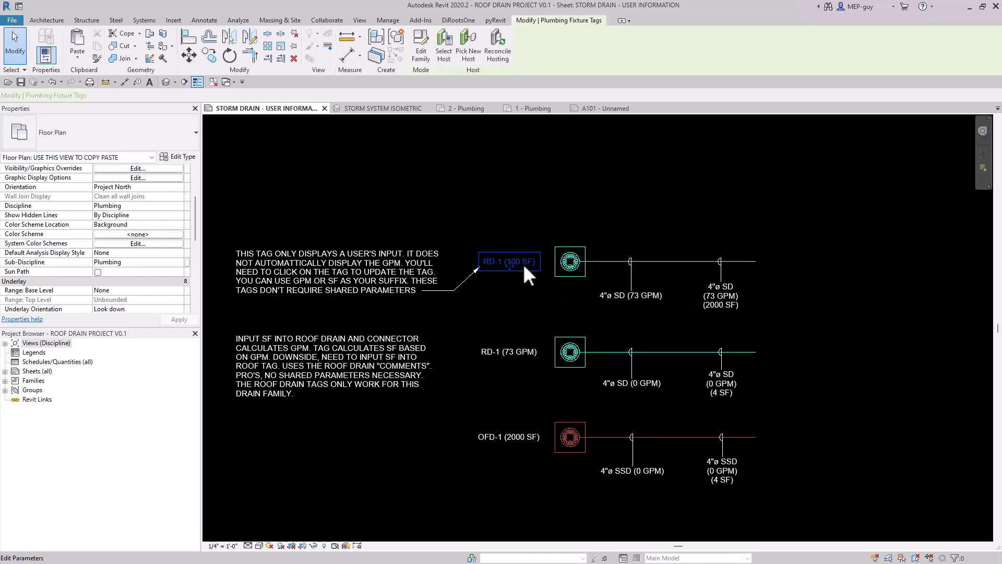
click(522, 261)
double_click(621, 110)
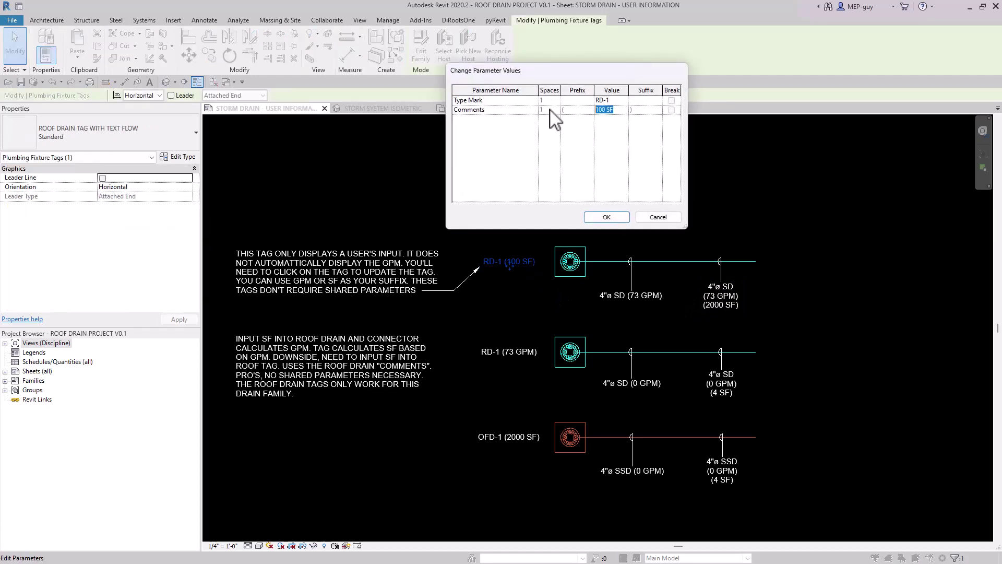
text(73 GPM)
click(605, 217)
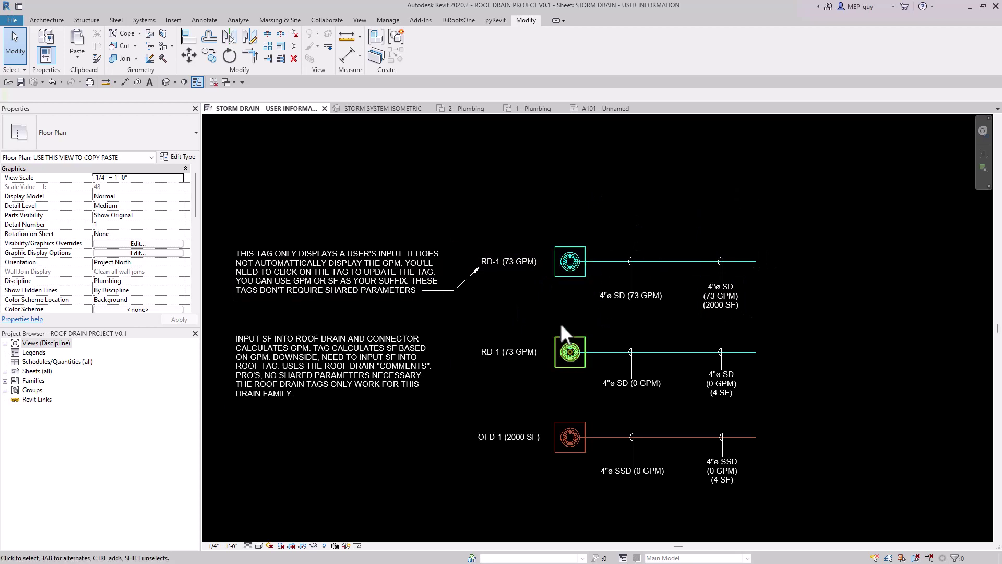
- Deactivate the plan viewport and return to the full sheet showing the plan and isometric drain layouts
scroll(448, 366, down, 1)
scroll(448, 365, down, 3)
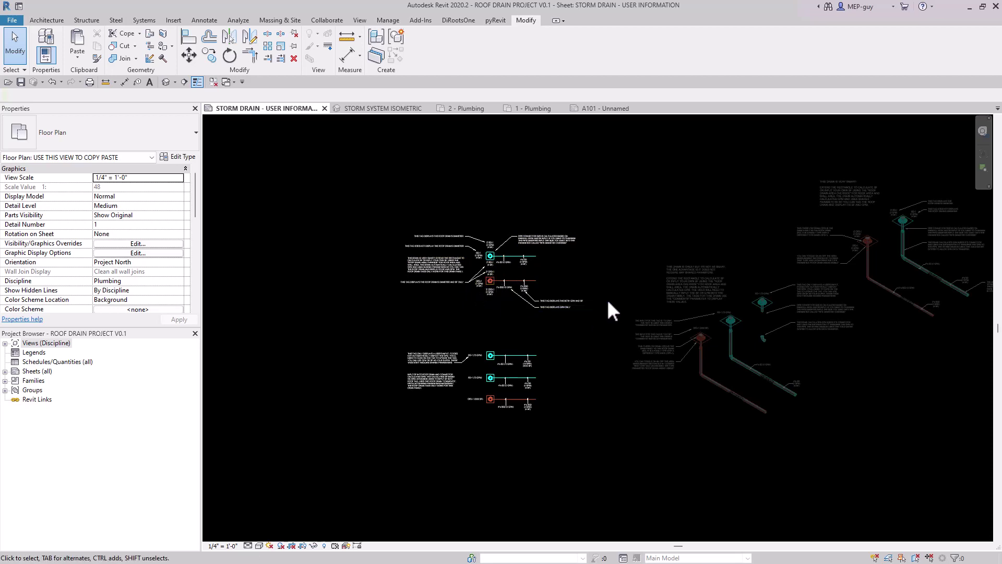
middle_drag(616, 302, 520, 330)
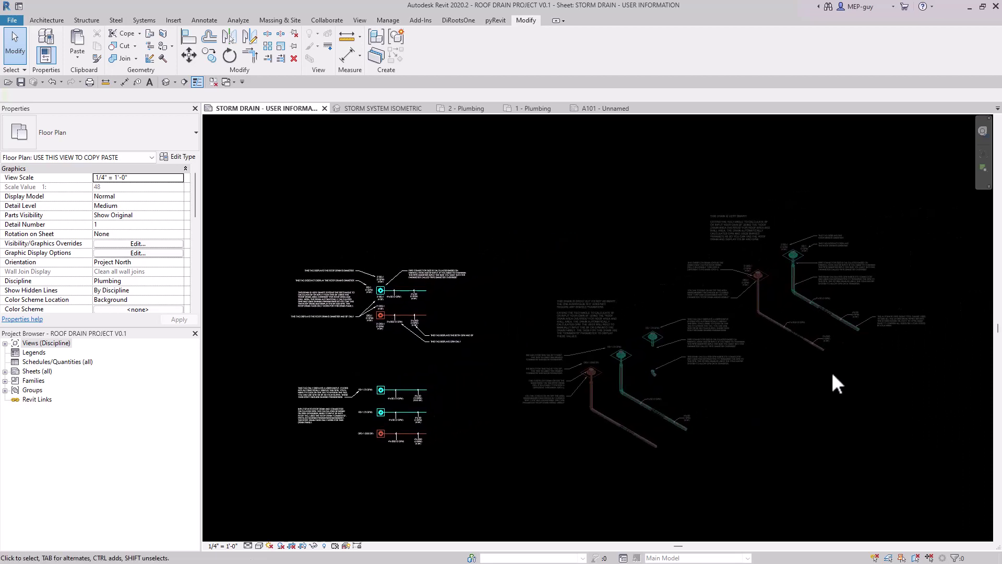
double_click(793, 370)
scroll(731, 352, down, 2)
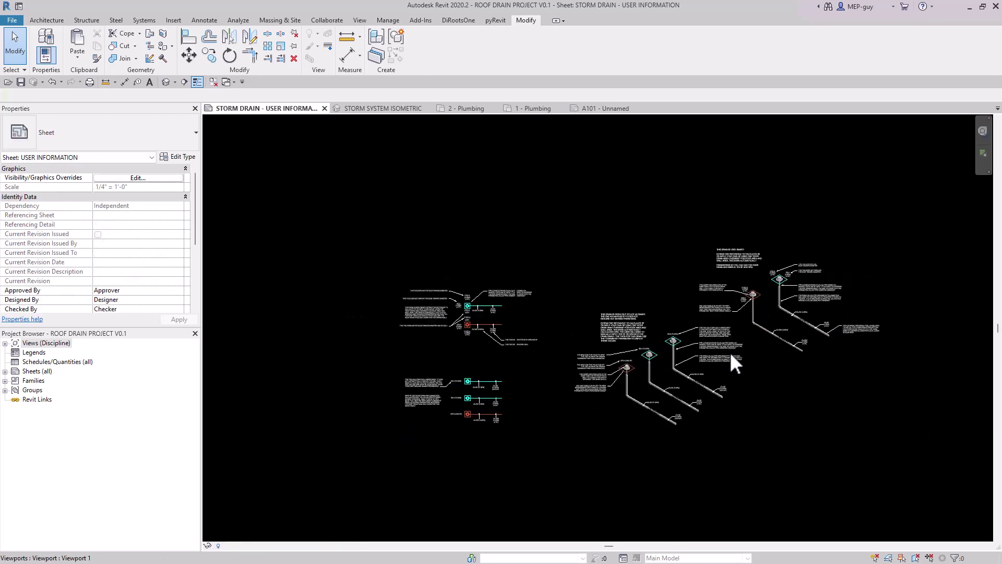
scroll(782, 400, up, 1)
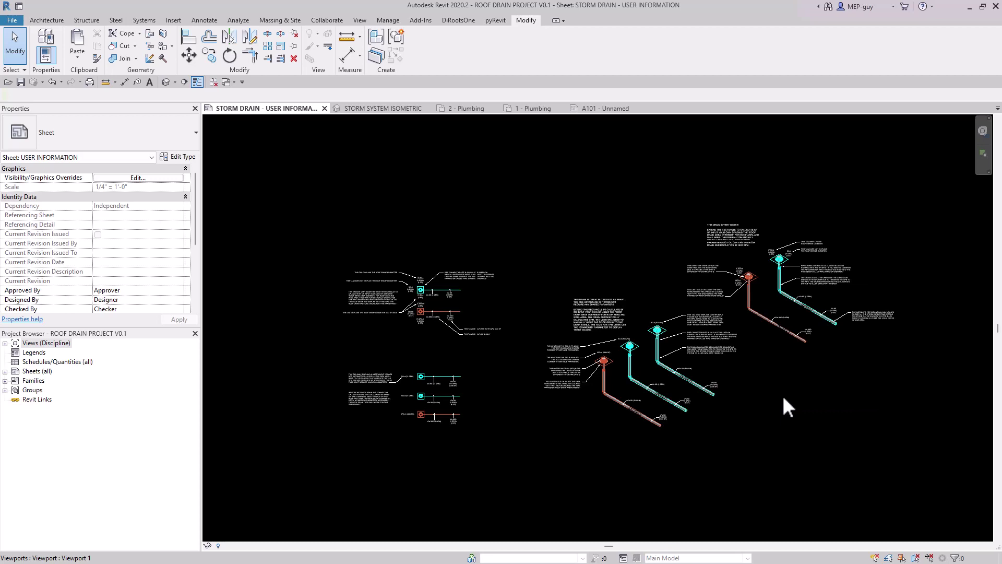
scroll(783, 398, up, 1)
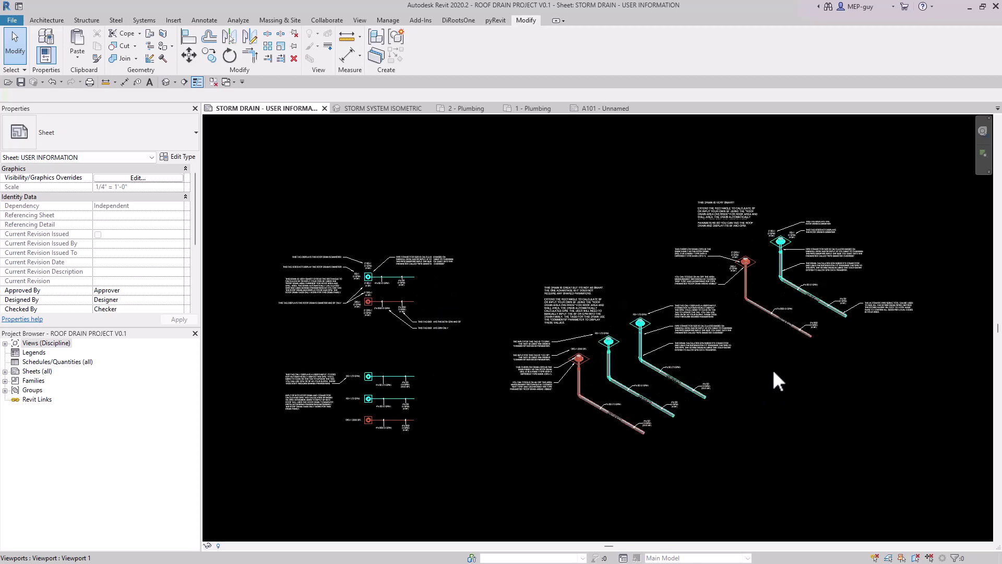